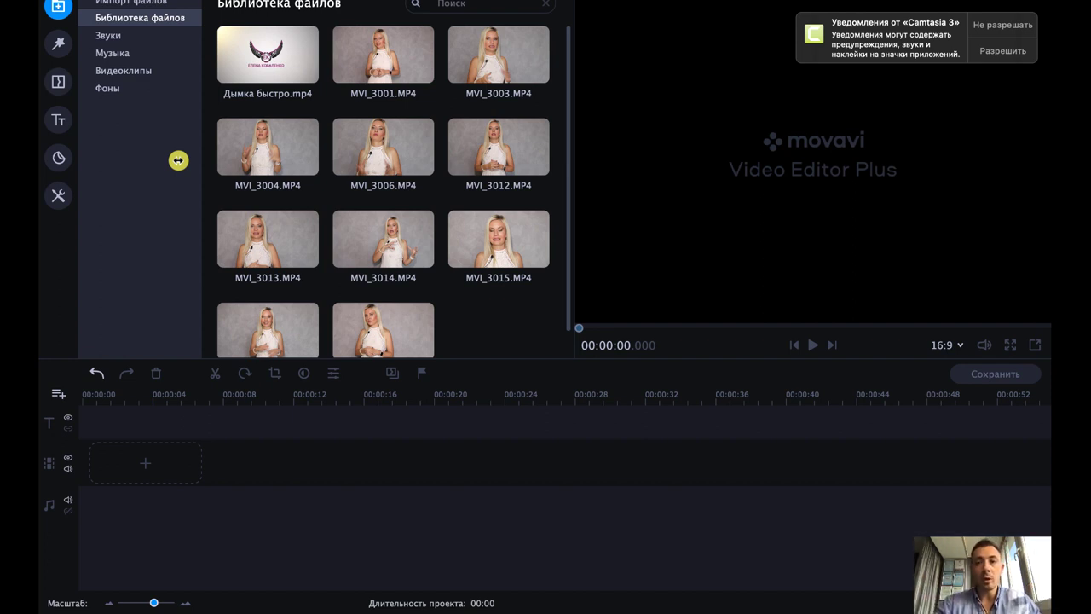
- Allow system notifications from Camtasia 3
{"action": "left_click", "coordinate": [1011, 50]}
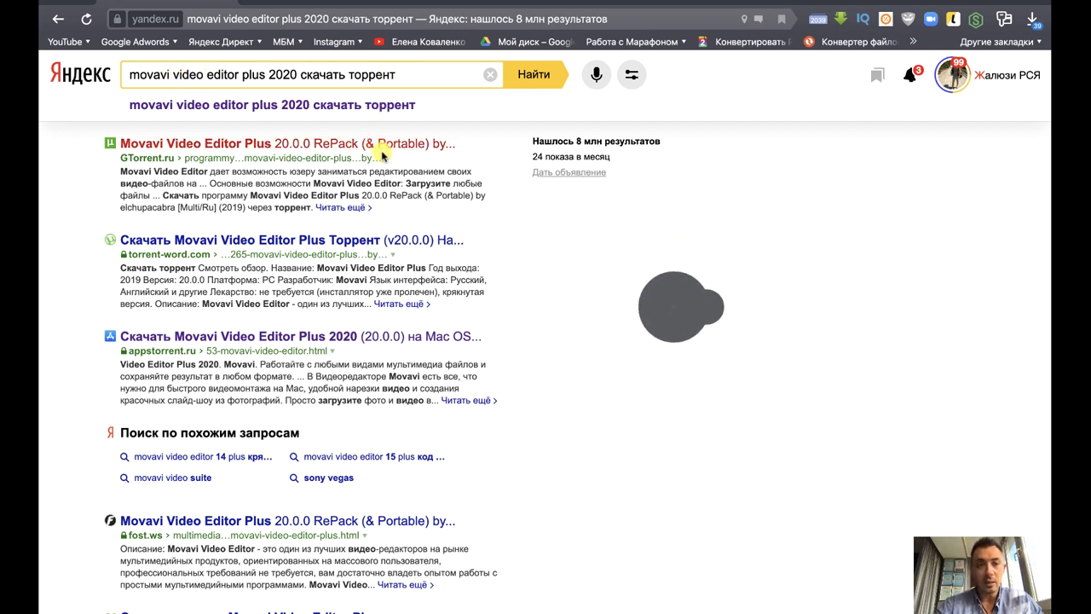
- Look through the Yandex results for "movavi video editor plus 2020 скачать торрент" in the browser and open the 1progs.ru result
{"action": "left_click", "coordinate": [551, 273]}
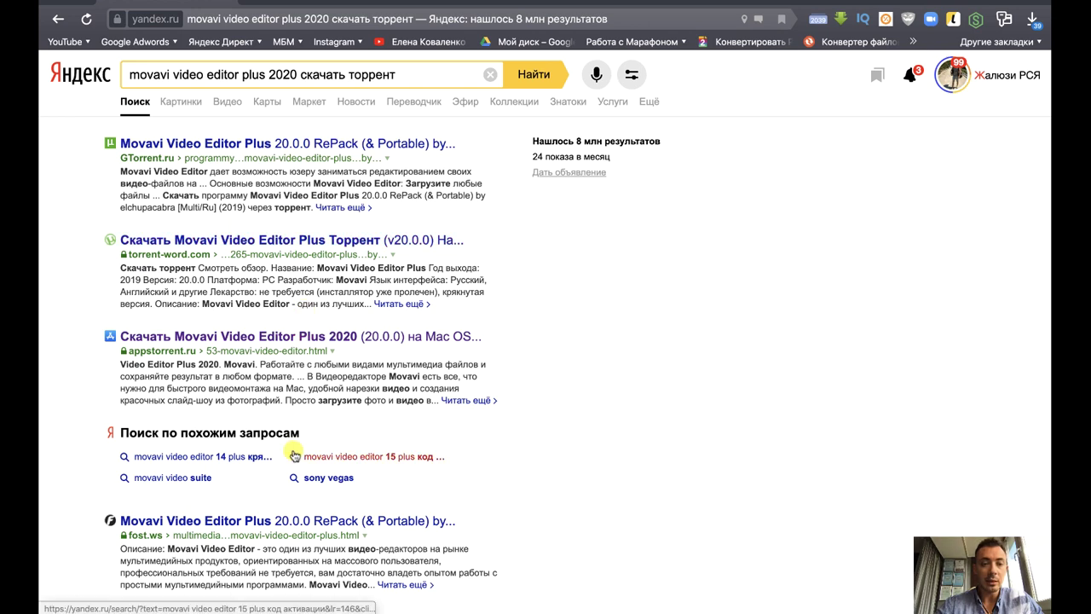
{"action": "scroll", "coordinate": [292, 452], "scroll_direction": "down", "scroll_amount": 2}
{"action": "scroll", "coordinate": [292, 454], "scroll_direction": "up", "scroll_amount": 2}
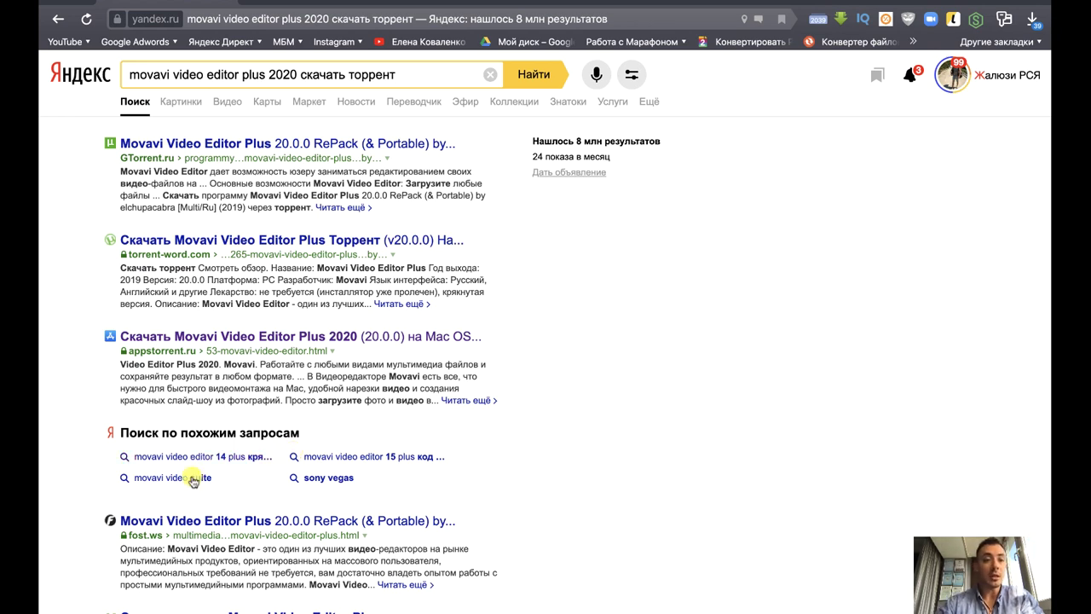
{"action": "scroll", "coordinate": [346, 322], "scroll_direction": "down", "scroll_amount": 4}
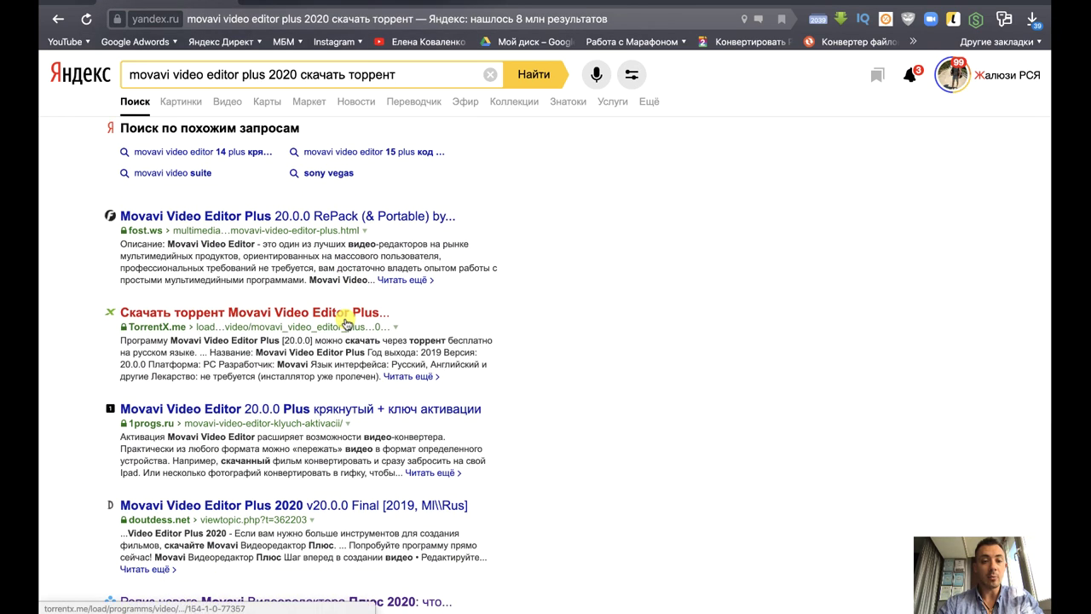
{"action": "left_click", "coordinate": [199, 407]}
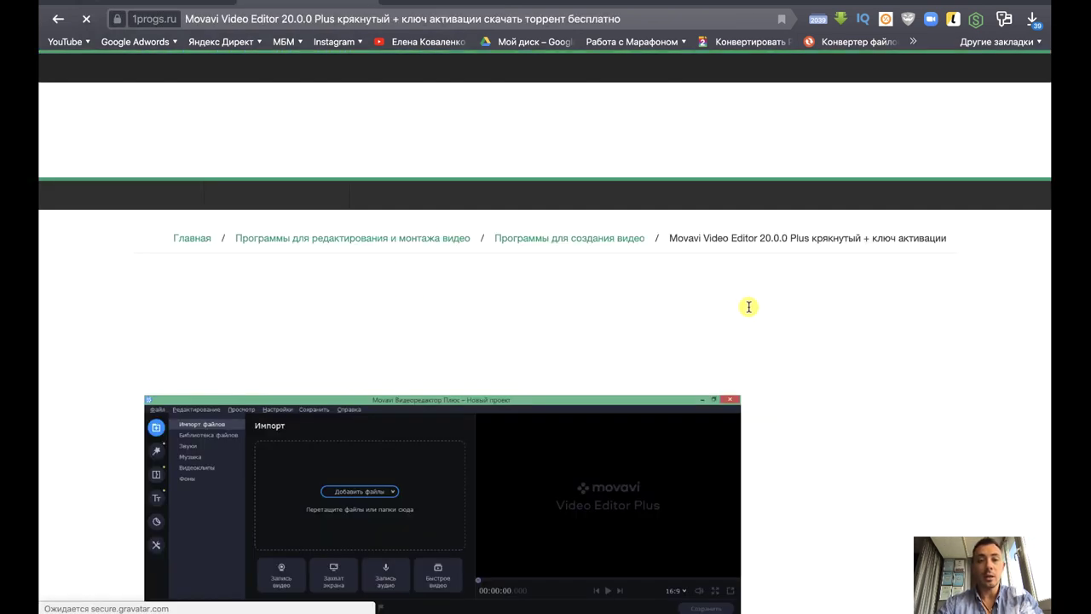
- Examine the download links and installation instructions on the 1progs.ru page, and return to the search results
{"action": "scroll", "coordinate": [417, 430], "scroll_direction": "down", "scroll_amount": 4}
{"action": "scroll", "coordinate": [426, 414], "scroll_direction": "down", "scroll_amount": 4}
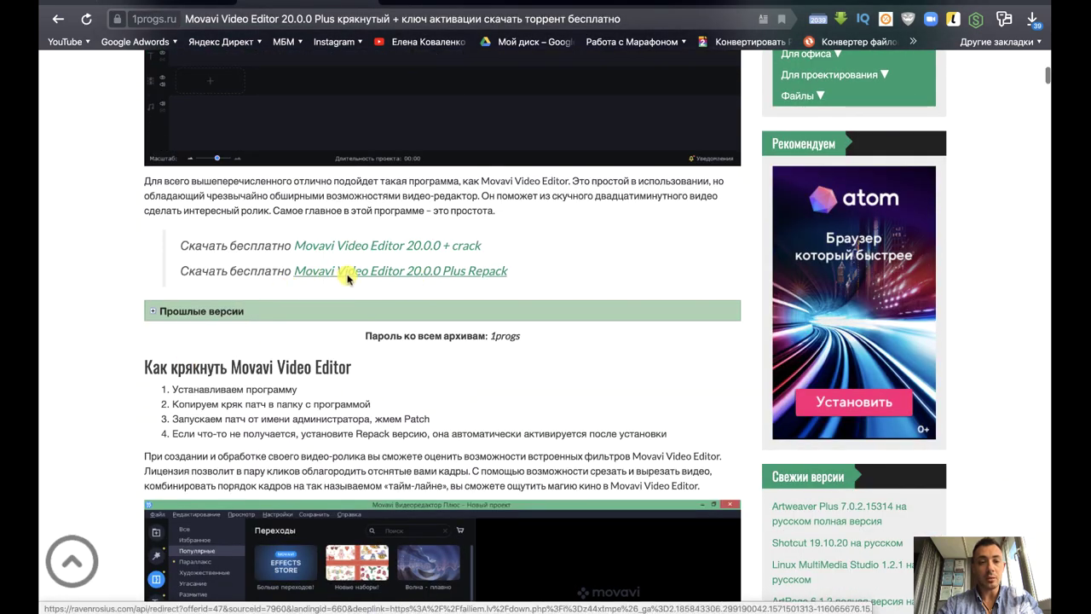
{"action": "scroll", "coordinate": [378, 453], "scroll_direction": "down", "scroll_amount": 2}
{"action": "scroll", "coordinate": [378, 452], "scroll_direction": "down", "scroll_amount": 15}
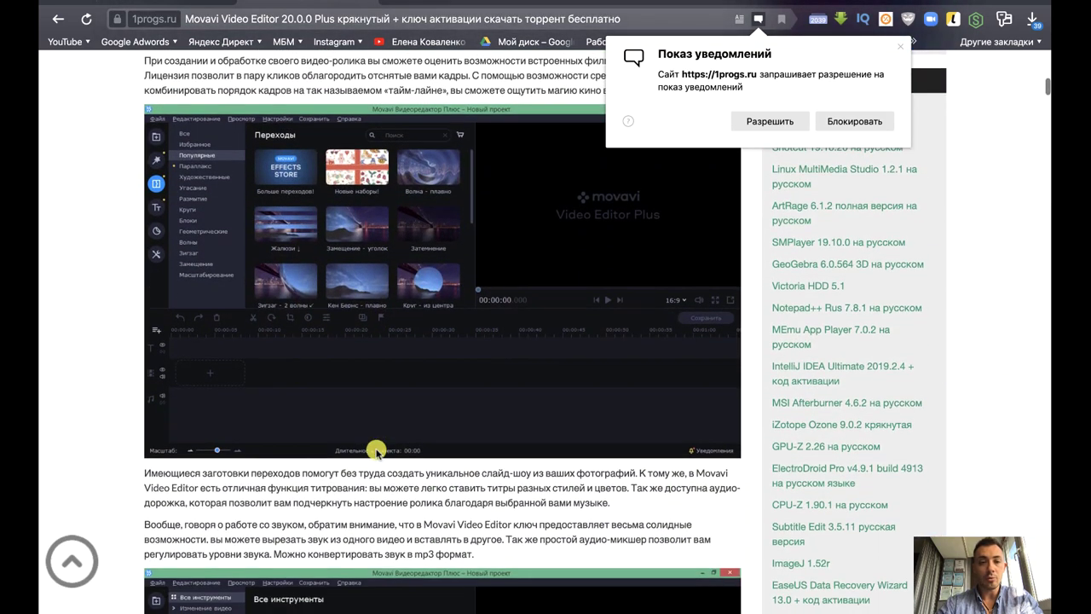
{"action": "scroll", "coordinate": [378, 452], "scroll_direction": "up", "scroll_amount": 20}
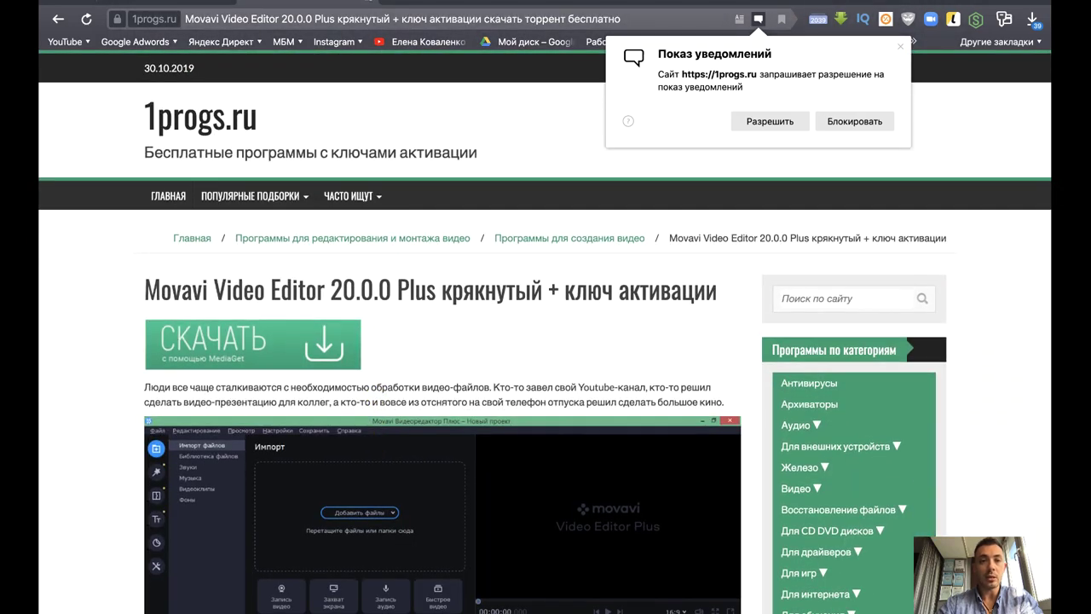
{"action": "key", "text": "super+bracketleft"}
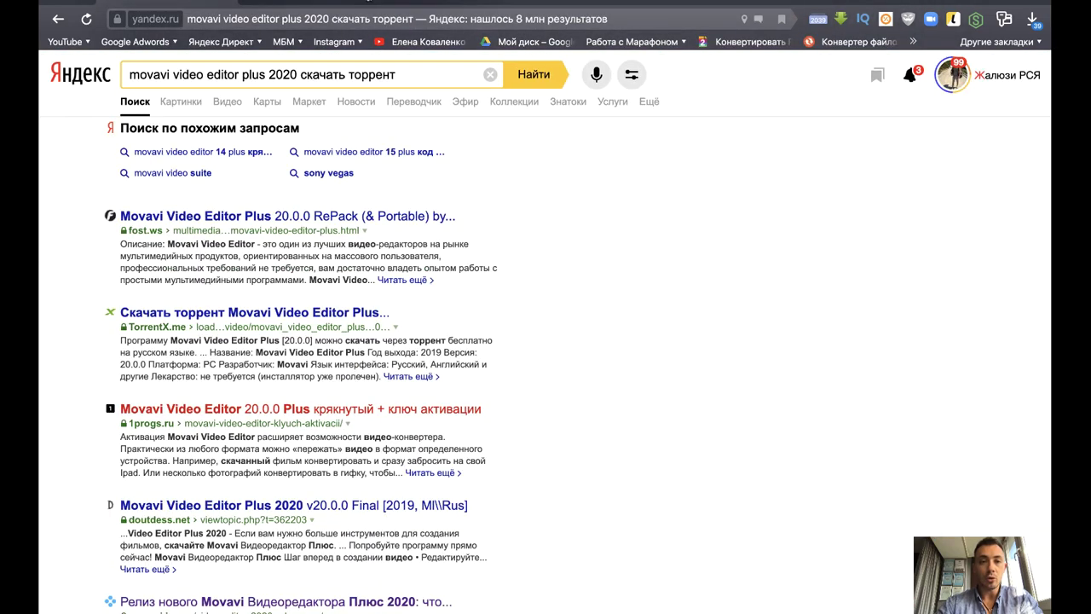
- Leave the browser and switch back to Movavi Video Editor Plus
{"action": "key", "text": "ctrl+Right"}
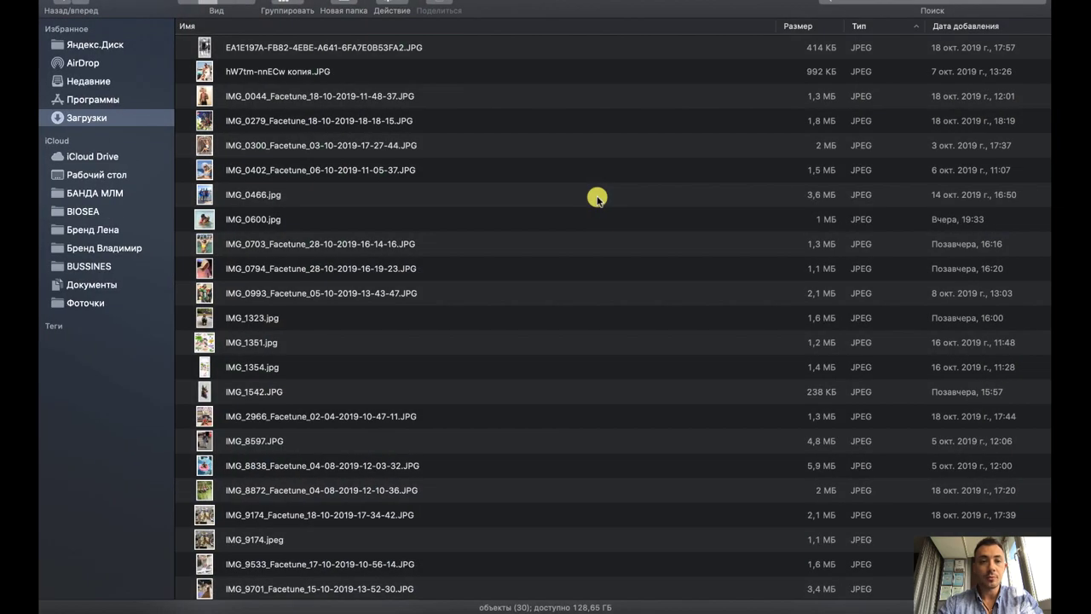
{"action": "key", "text": "ctrl+Left"}
{"action": "key", "text": "ctrl+Left"}
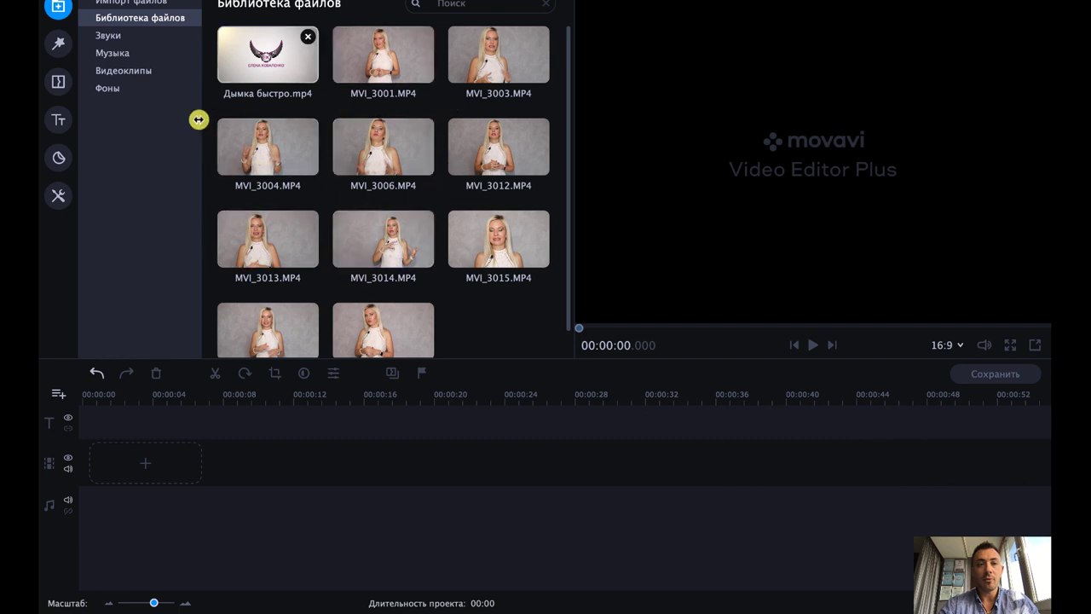
- Preview the built-in sounds "Выстрел" and "Ди-джей" from the Звуки collection
{"action": "left_click", "coordinate": [110, 37]}
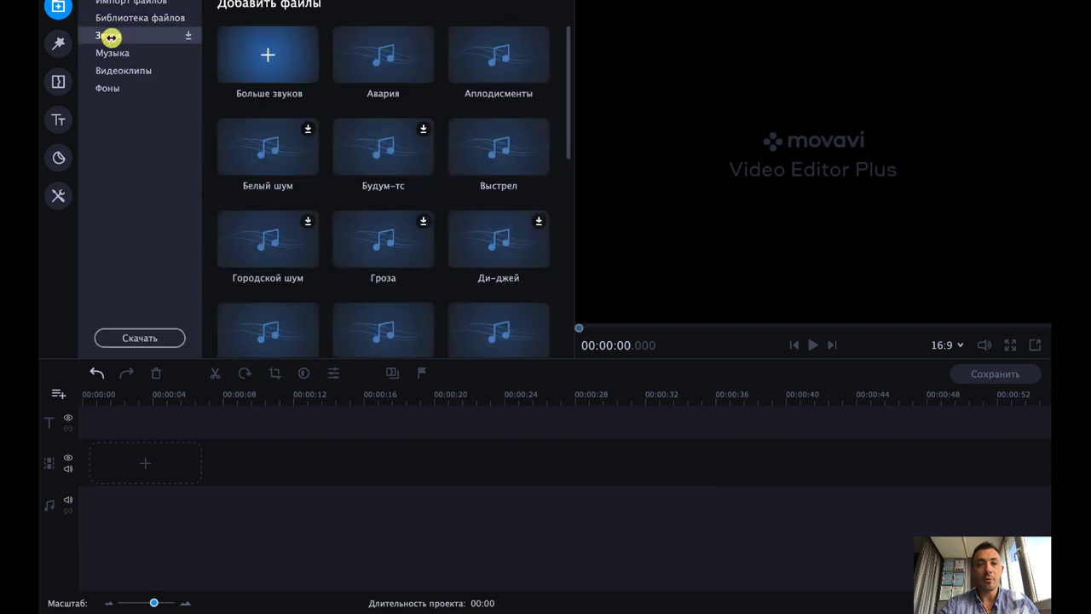
{"action": "left_click", "coordinate": [500, 157]}
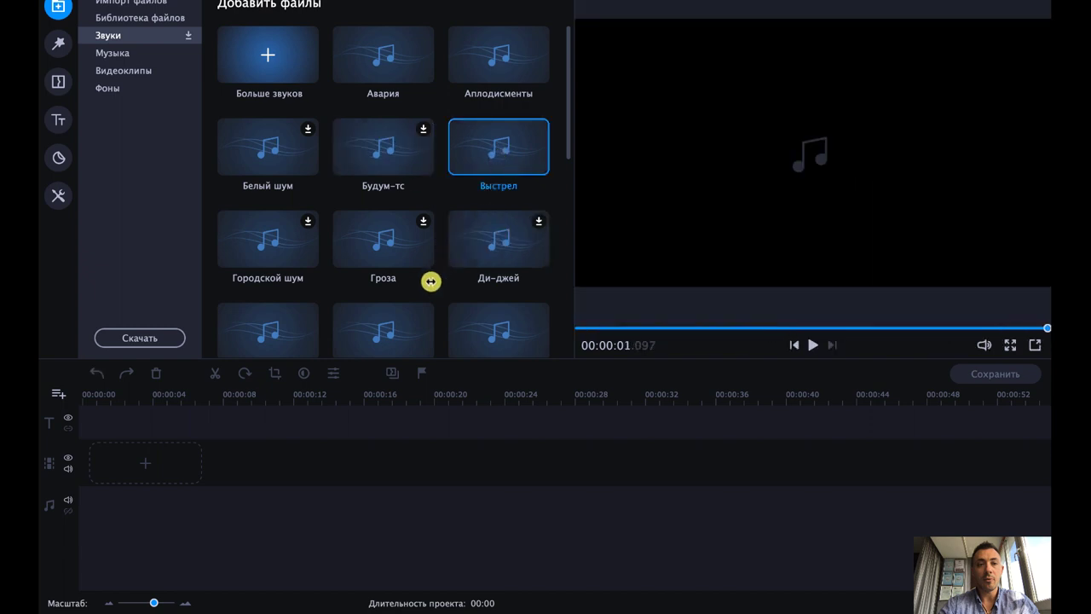
{"action": "left_click", "coordinate": [500, 244]}
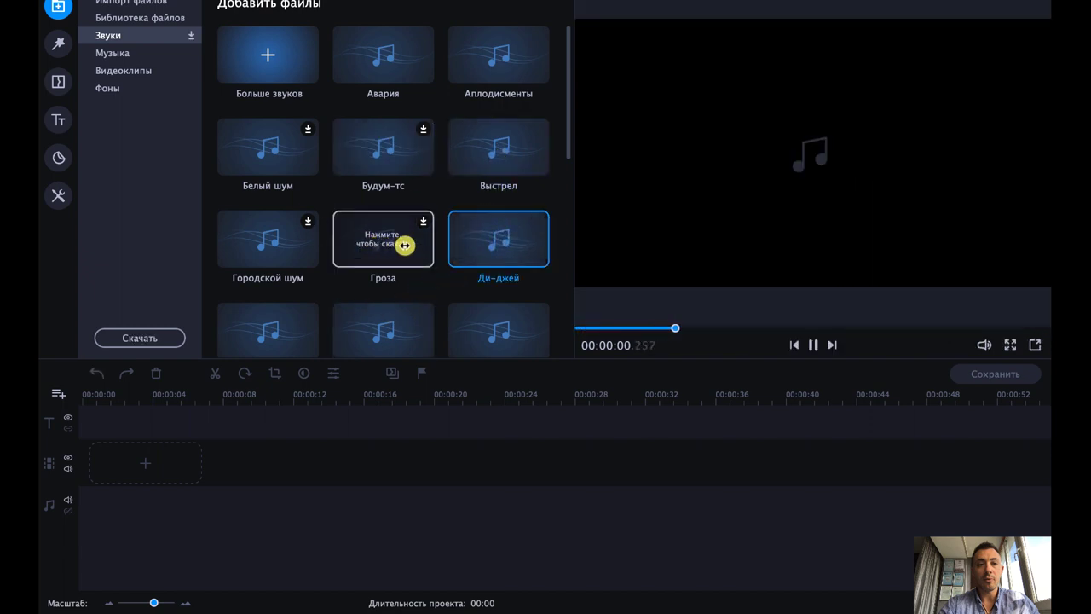
- Preview the "Бунтарь" track from the Музыка collection and pause its playback
{"action": "left_click", "coordinate": [133, 53]}
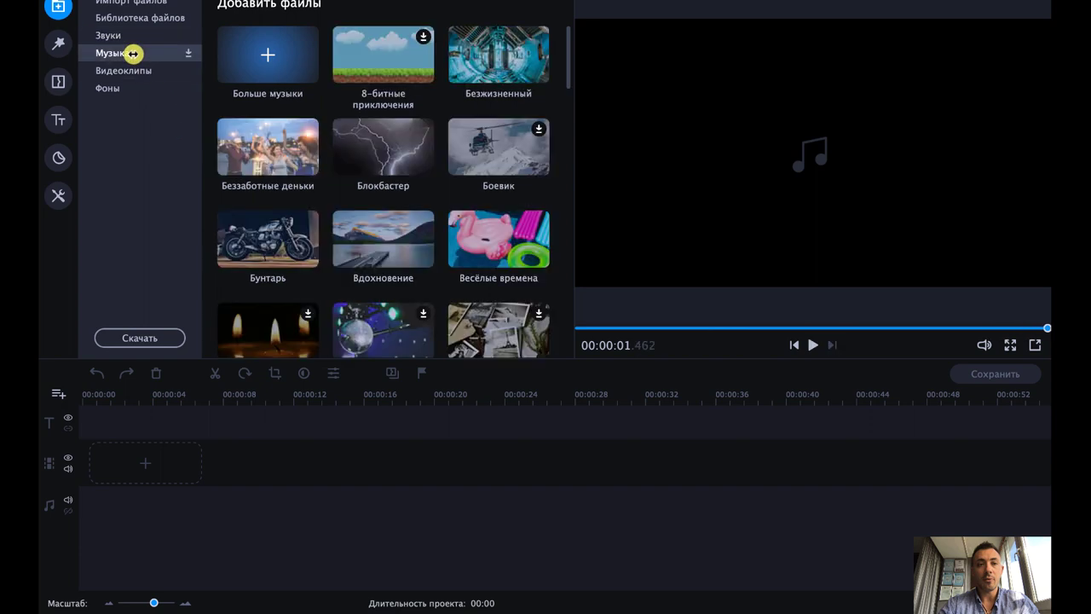
{"action": "left_click", "coordinate": [276, 250]}
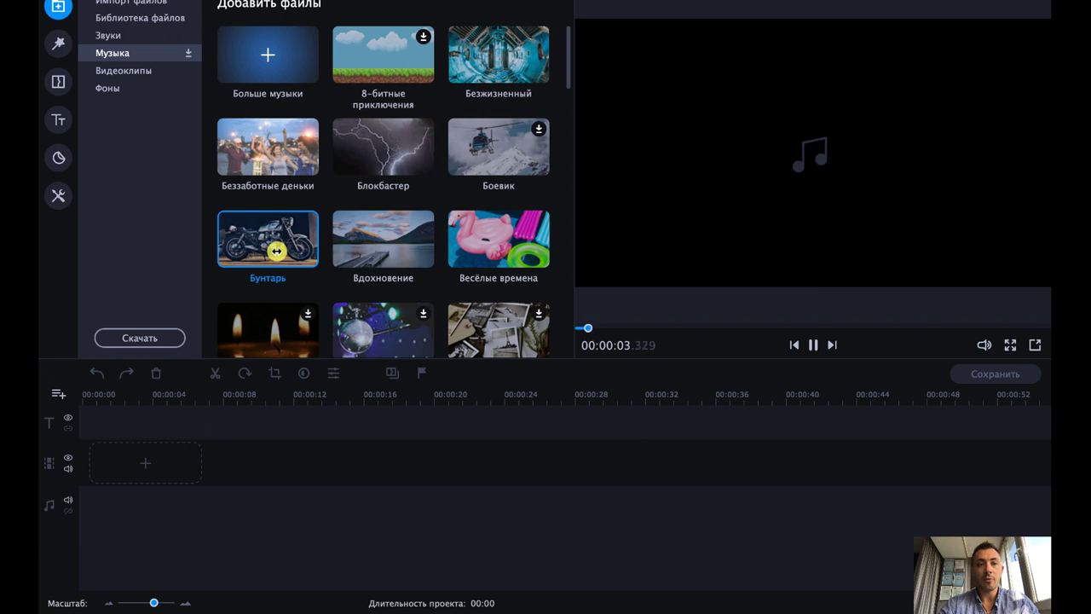
{"action": "left_click", "coordinate": [814, 345]}
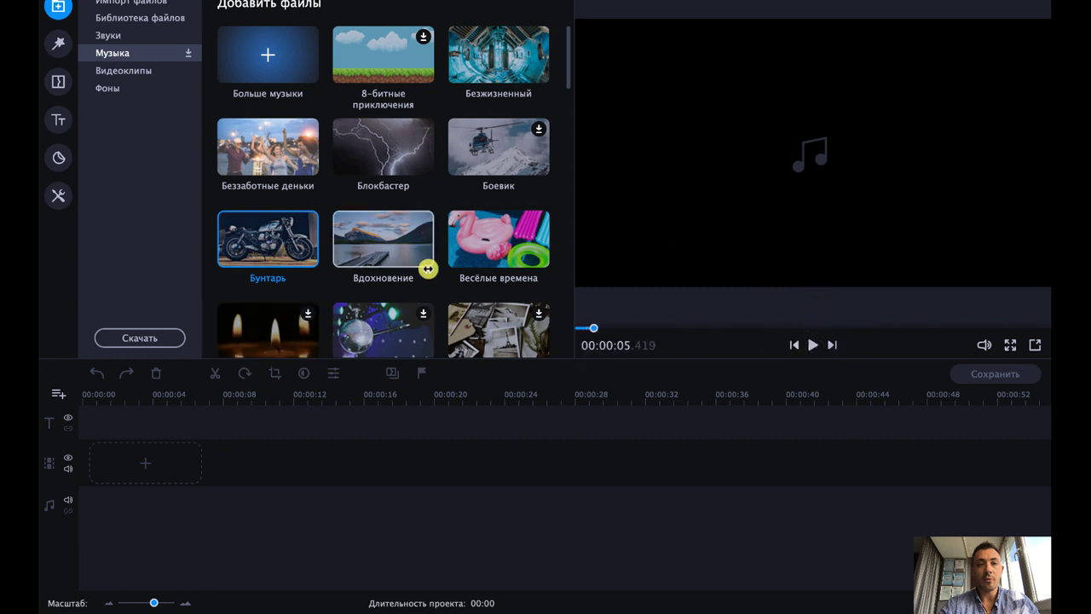
- View the built-in Видеоклипы and Фоны collections
{"action": "left_click", "coordinate": [137, 68]}
{"action": "left_click", "coordinate": [114, 92]}
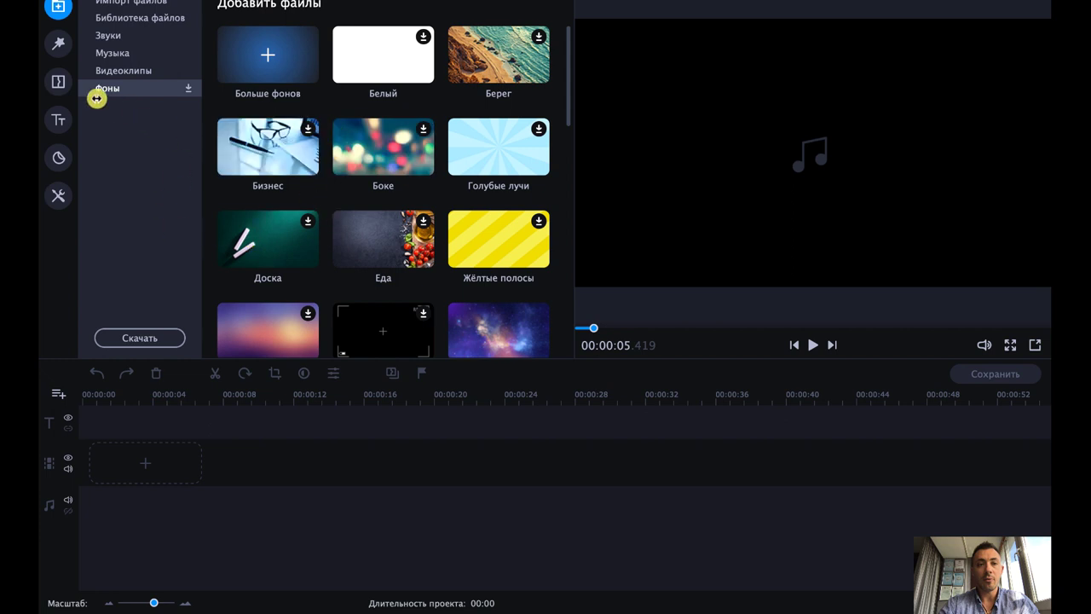
- Preview the noise filters "Помехи – слабо", "Шум – цвет. средний" and "Шум – ч/б сильный" from the Шумы category
{"action": "left_click", "coordinate": [59, 44]}
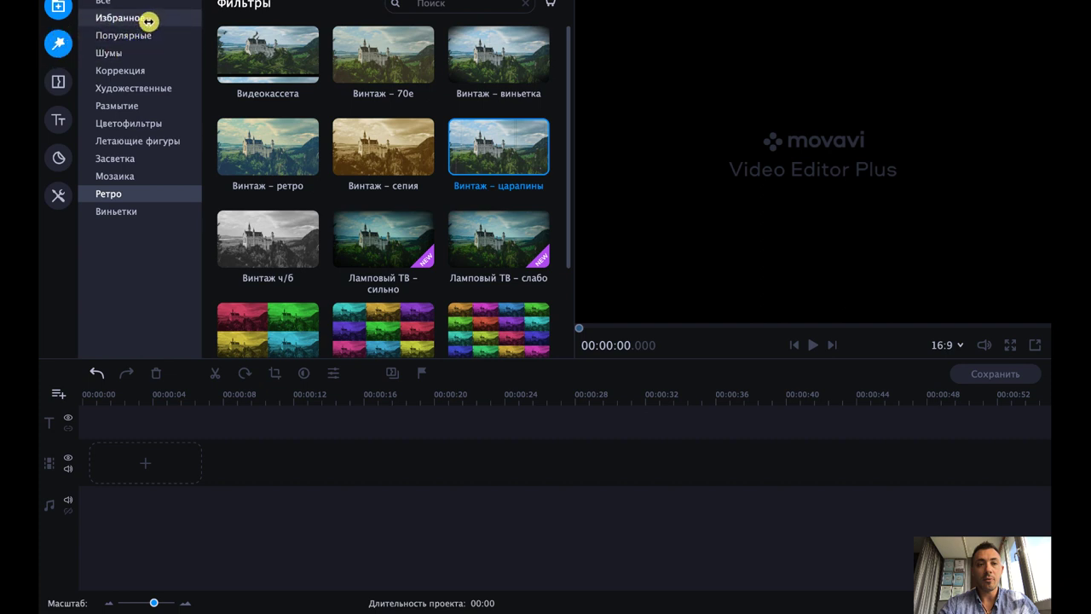
{"action": "left_click", "coordinate": [120, 54]}
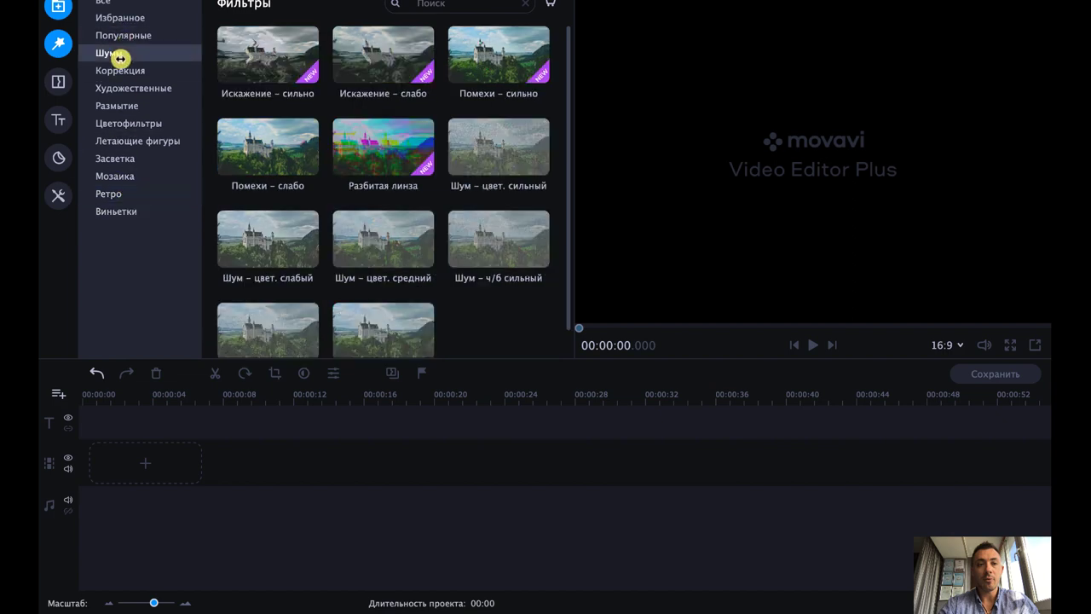
{"action": "left_click", "coordinate": [274, 148]}
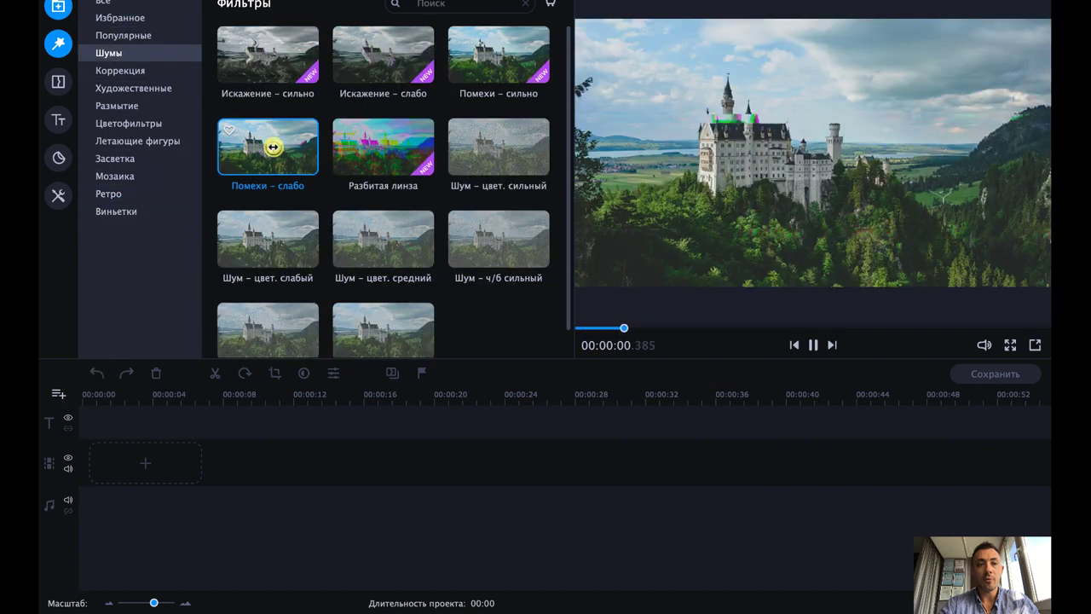
{"action": "left_click", "coordinate": [379, 237]}
{"action": "left_click", "coordinate": [484, 239]}
- Preview the color filters "Вуд" and "Буден" from the Цветофильтры category
{"action": "left_click", "coordinate": [128, 122]}
{"action": "left_click", "coordinate": [360, 249]}
{"action": "left_click", "coordinate": [393, 140]}
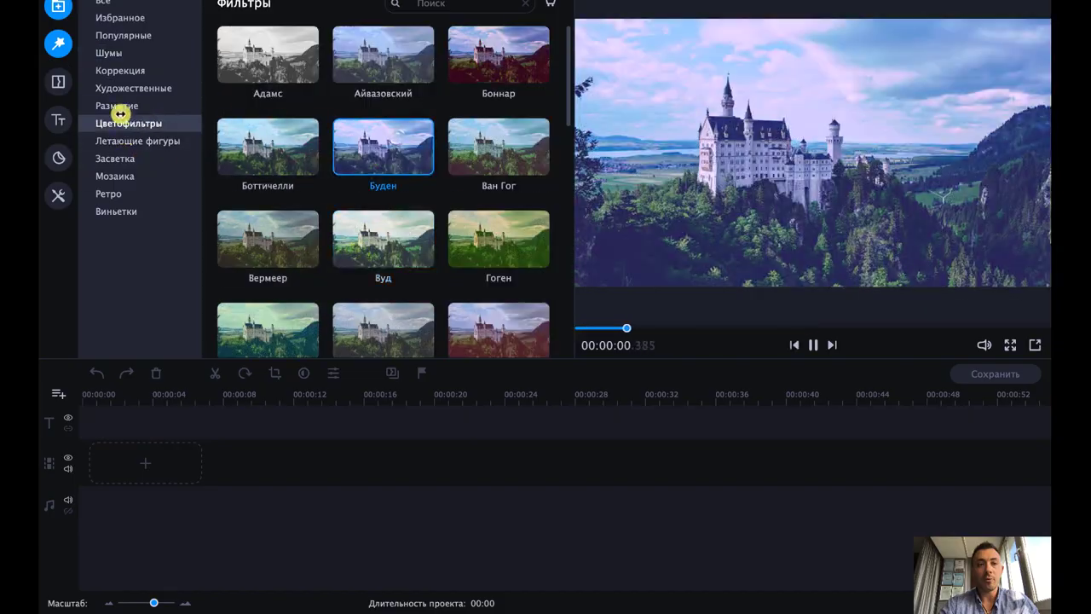
- Preview the flying-shape filters "Подарки" and "Привидения", and view the Засветка category
{"action": "left_click", "coordinate": [121, 144]}
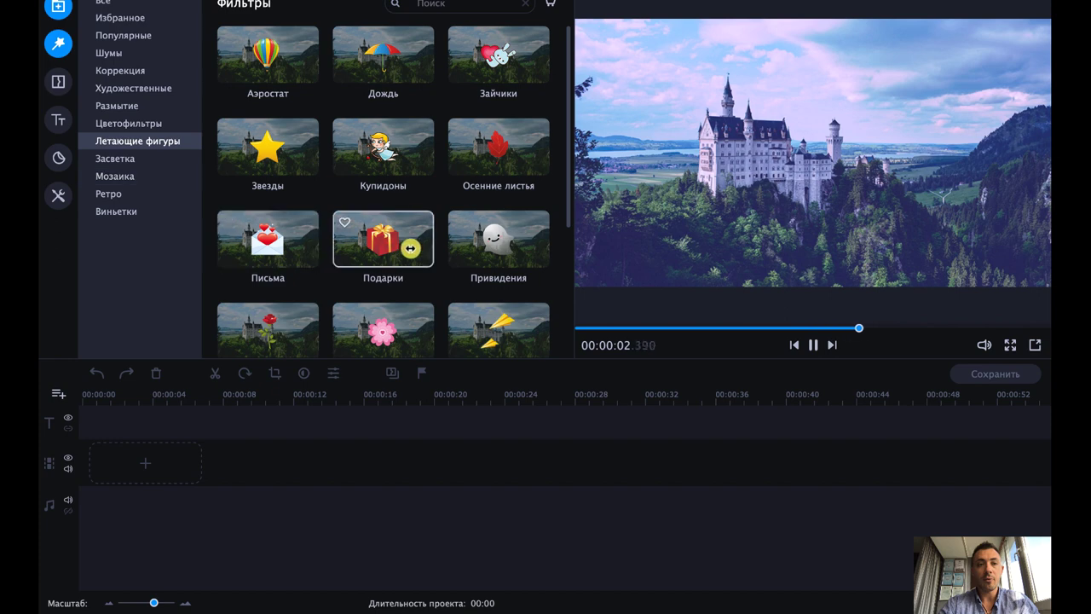
{"action": "left_click", "coordinate": [410, 247]}
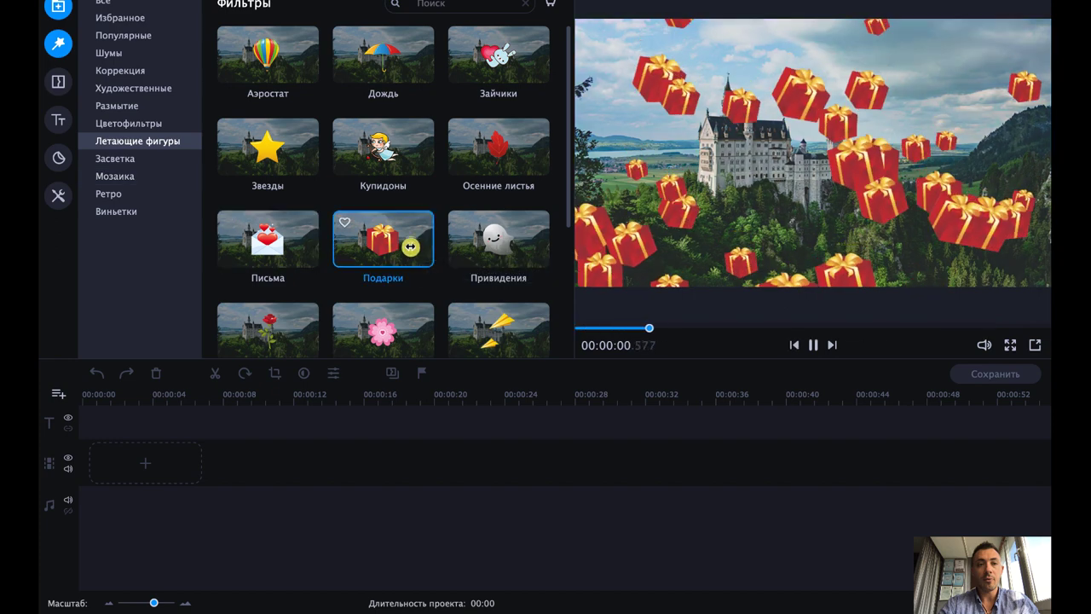
{"action": "left_click", "coordinate": [501, 243]}
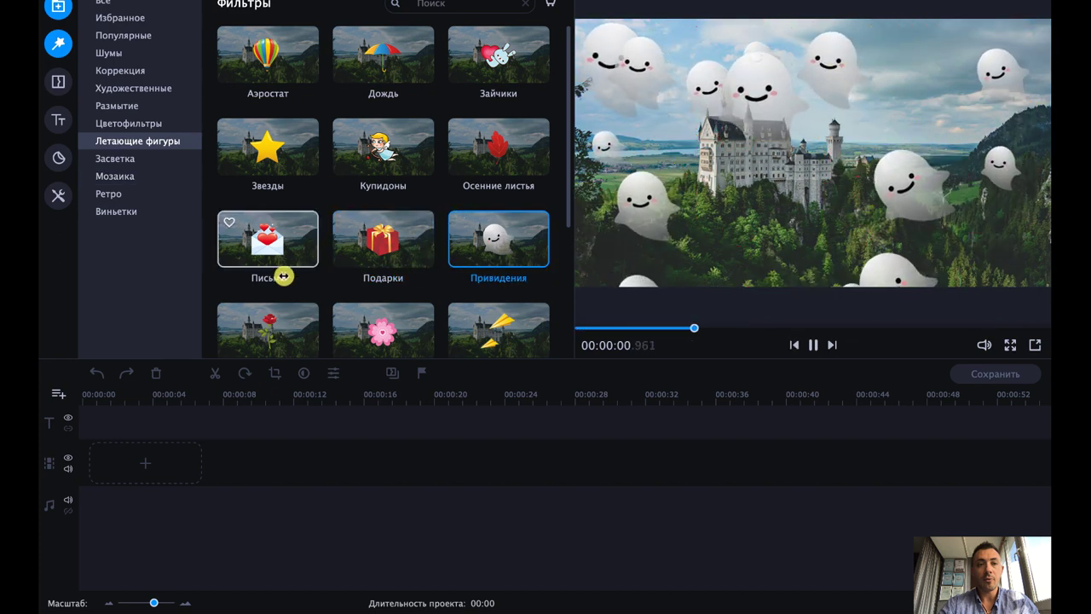
{"action": "left_click", "coordinate": [114, 159]}
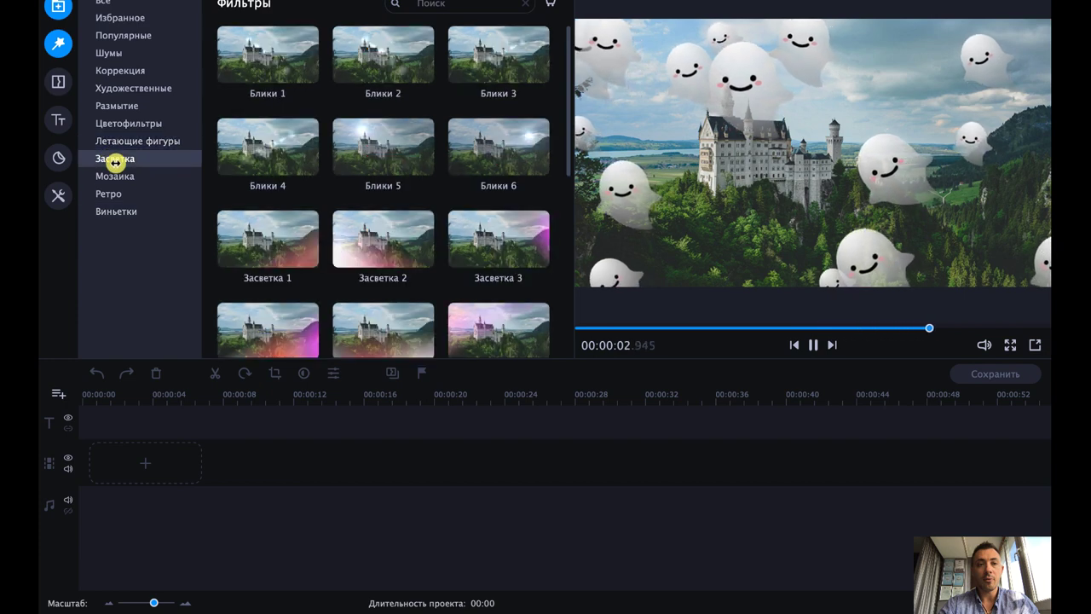
- View the Избранное and Параллакс categories of the transitions library
{"action": "left_click", "coordinate": [58, 80]}
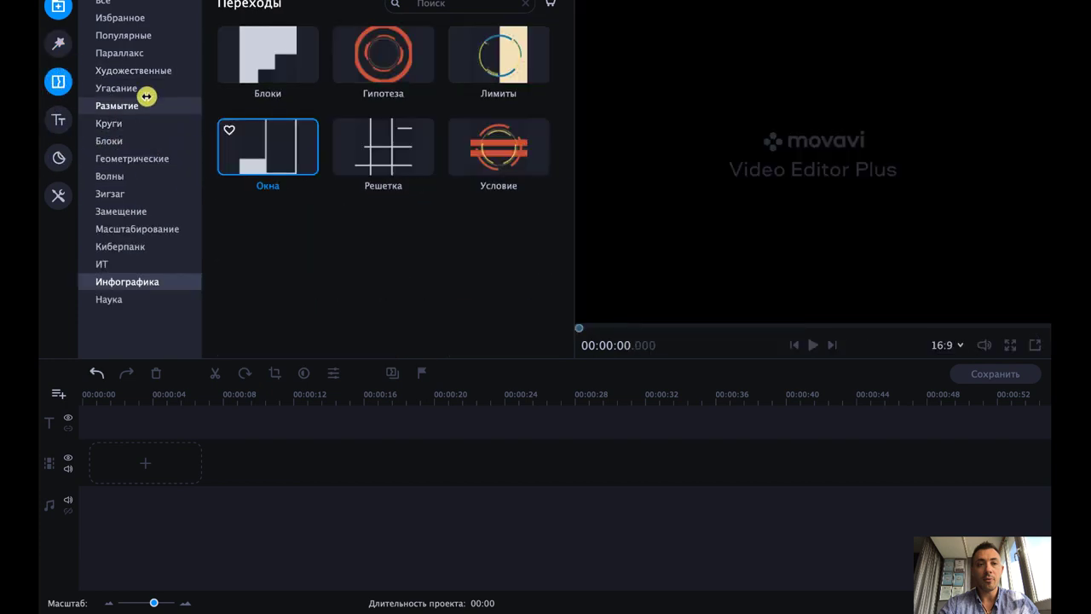
{"action": "left_click", "coordinate": [155, 18]}
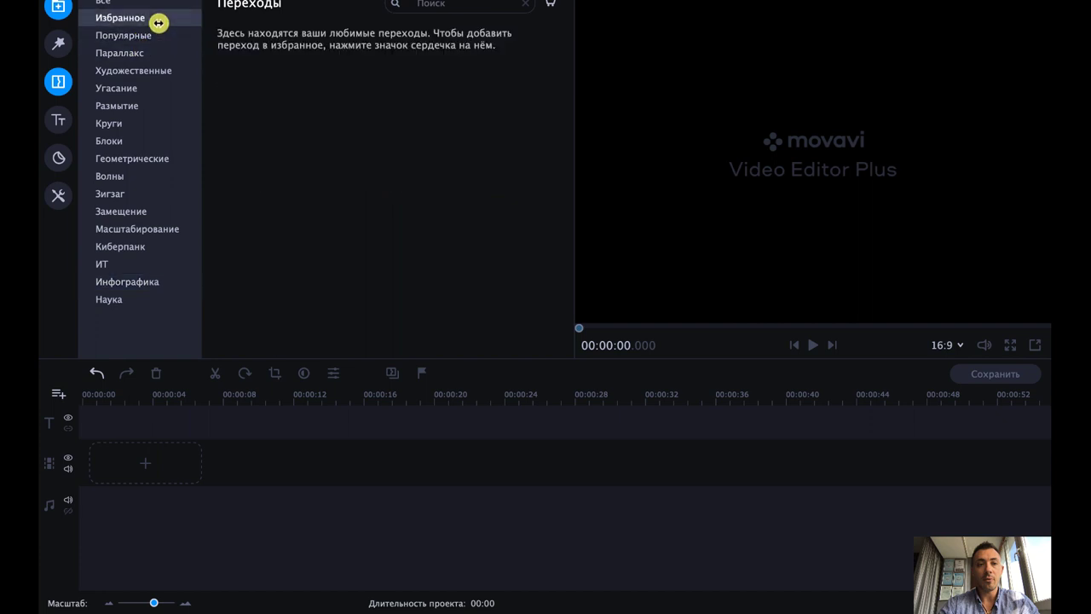
{"action": "left_click", "coordinate": [137, 51]}
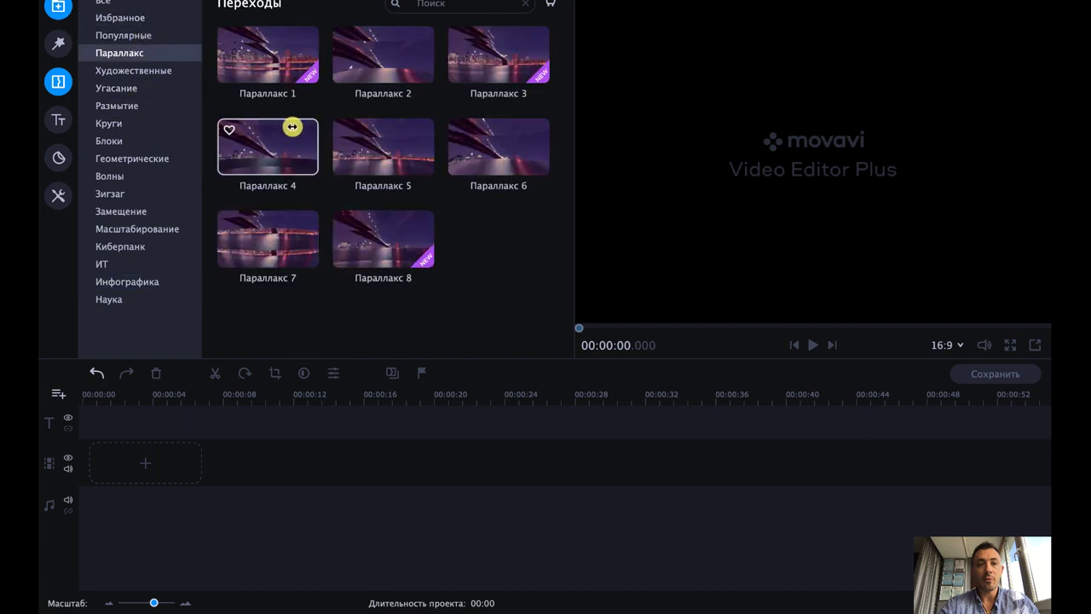
- Preview the blur transitions "Размытие – назад" and "Размытие – вперед", and the block transition "Матрица – мелкая"
{"action": "left_click", "coordinate": [166, 107]}
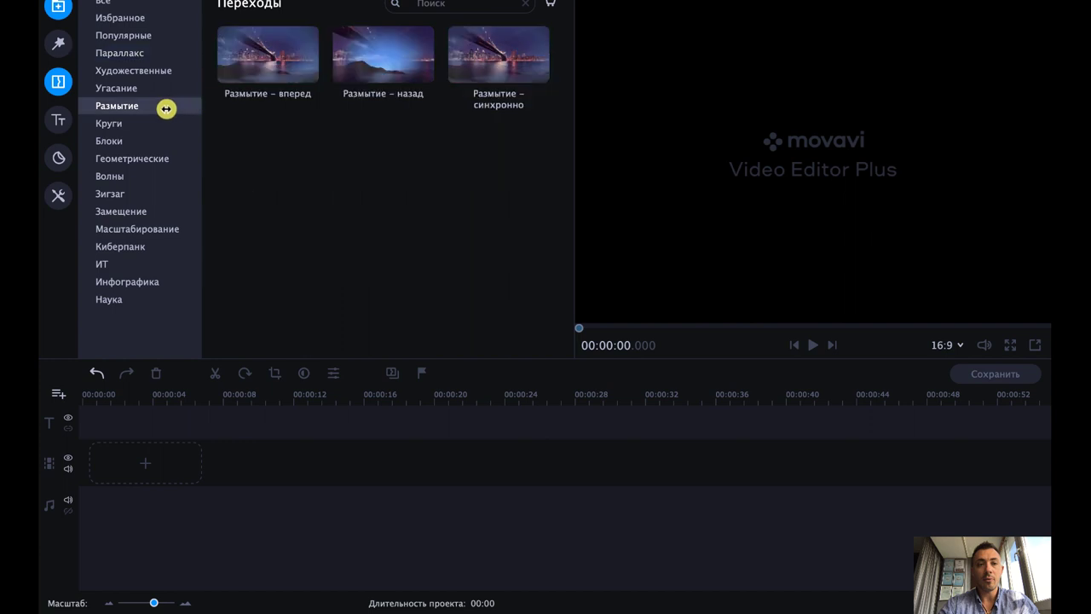
{"action": "left_click", "coordinate": [349, 65]}
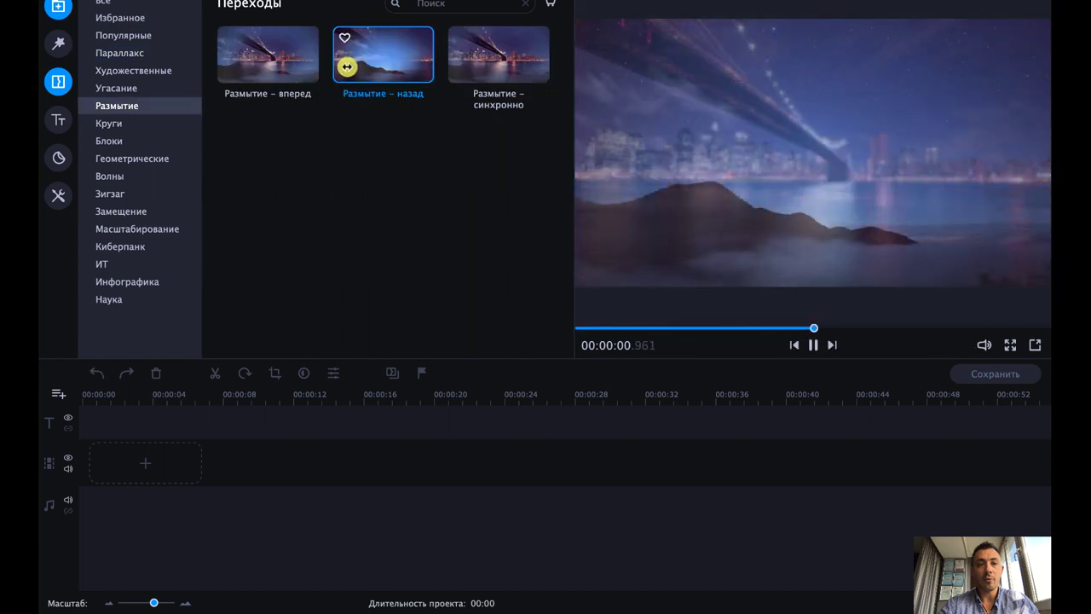
{"action": "left_click", "coordinate": [294, 59]}
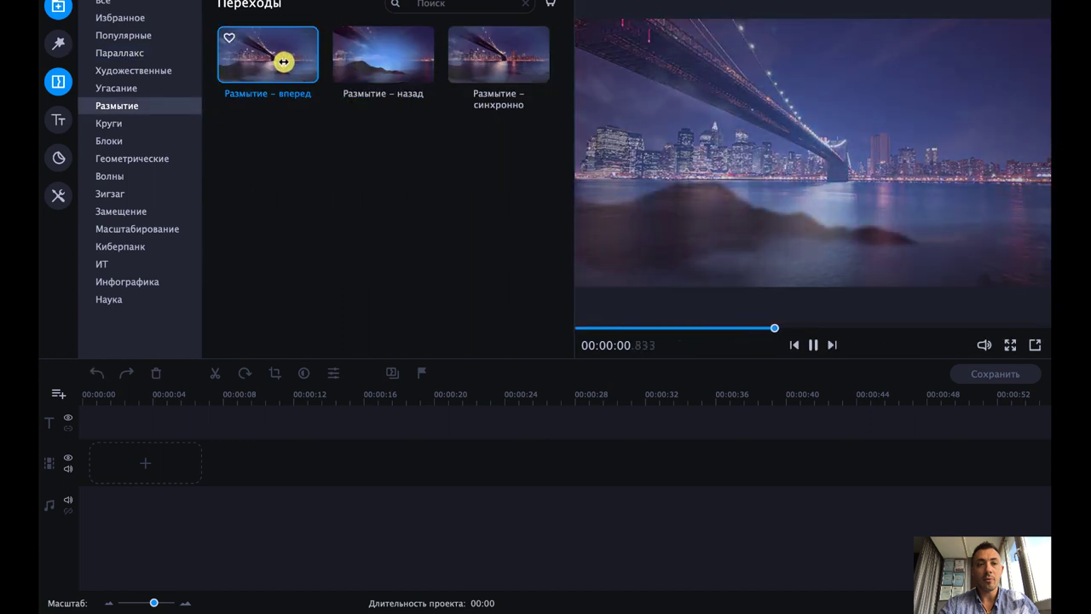
{"action": "left_click", "coordinate": [119, 142]}
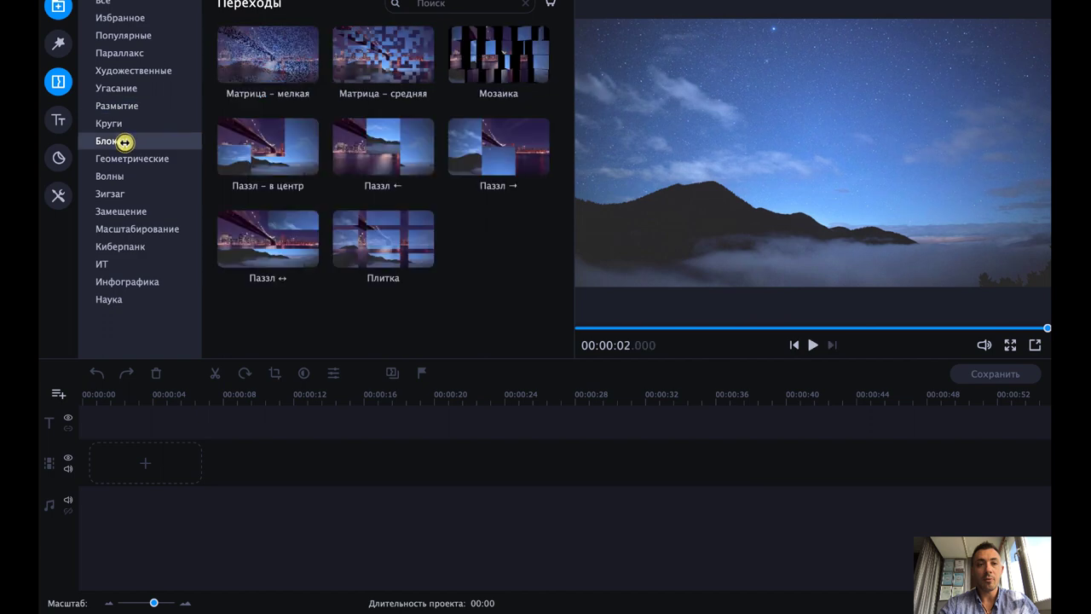
{"action": "left_click", "coordinate": [261, 55]}
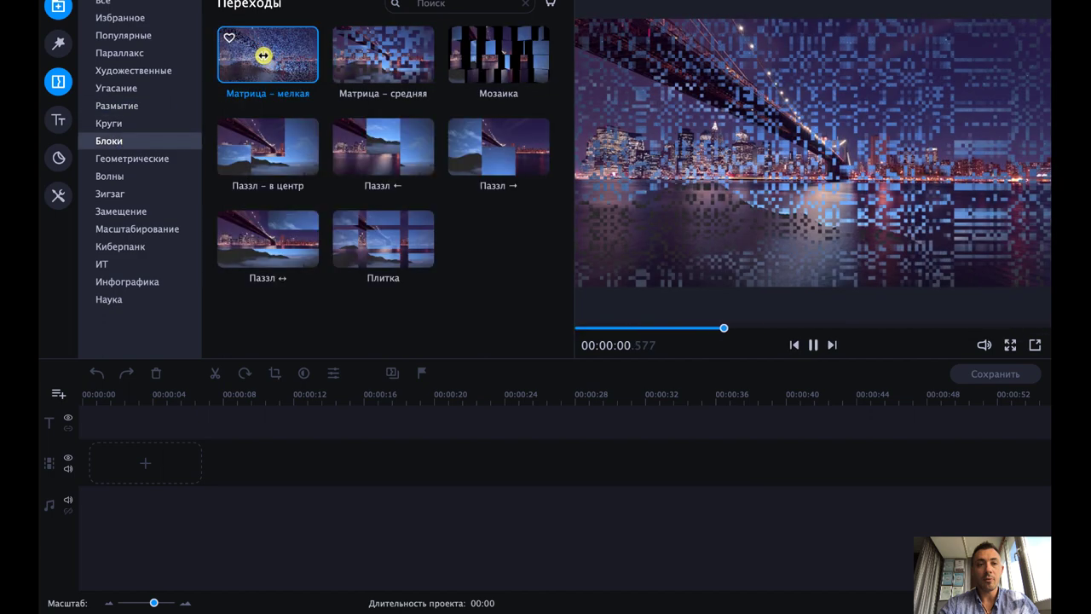
- View the Избранное and Простые categories of the titles library
{"action": "left_click", "coordinate": [58, 118]}
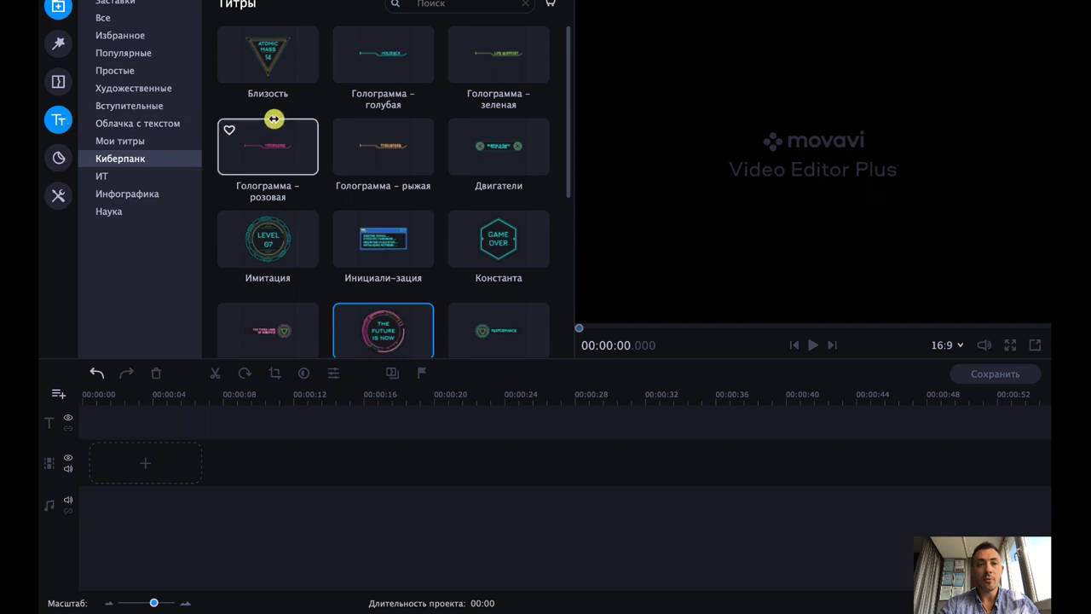
{"action": "left_click", "coordinate": [106, 35]}
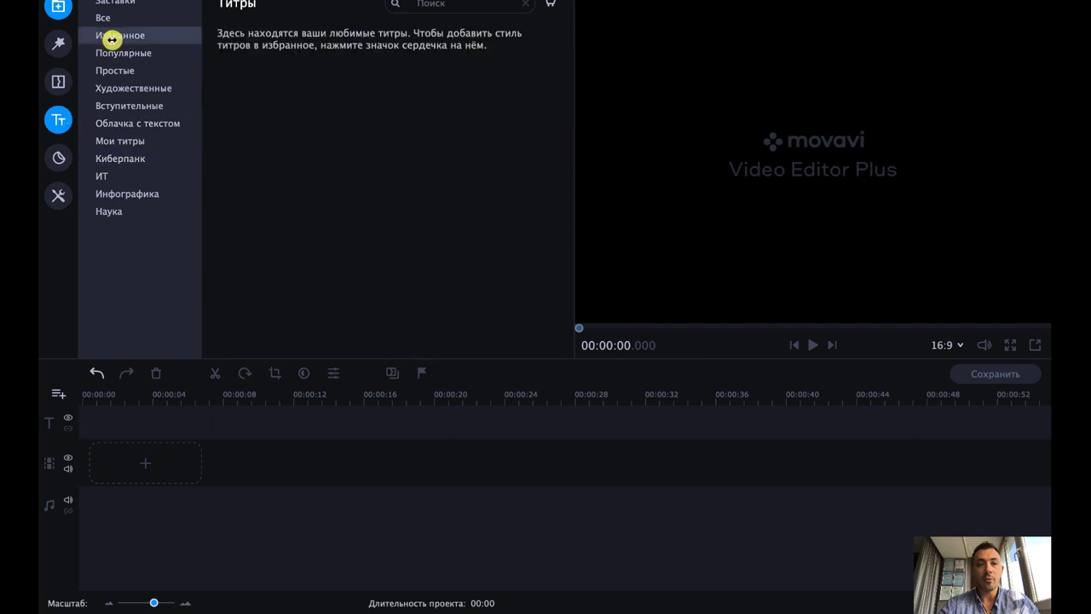
{"action": "left_click", "coordinate": [115, 68]}
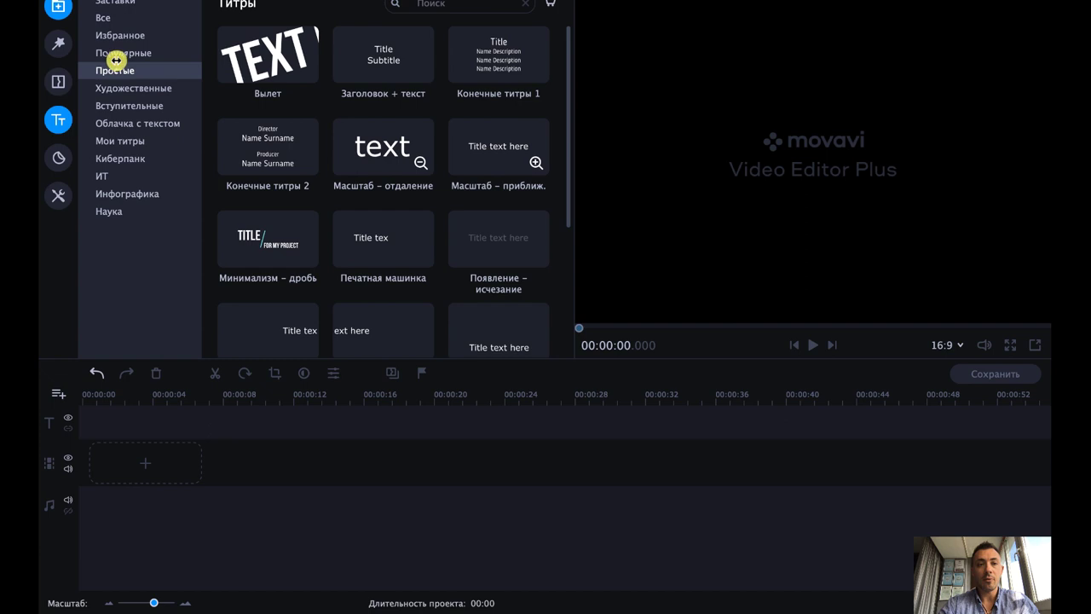
- Preview the titles "Алмаз" and "3D-табличка" from the Художественные category, and view the Киберпанк and Инфографика title categories
{"action": "left_click", "coordinate": [117, 88]}
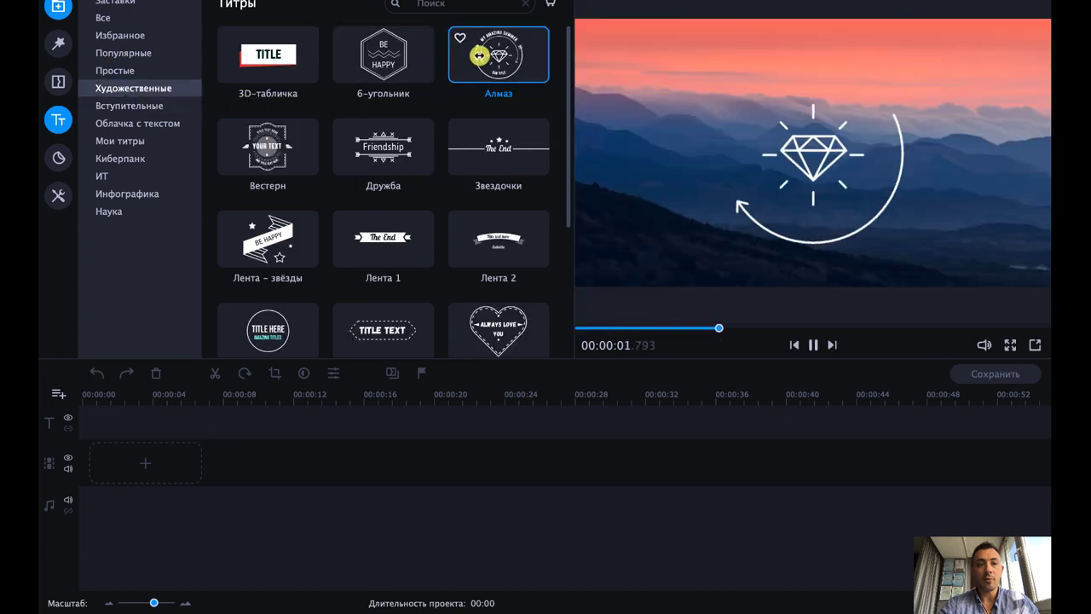
{"action": "left_click", "coordinate": [302, 56]}
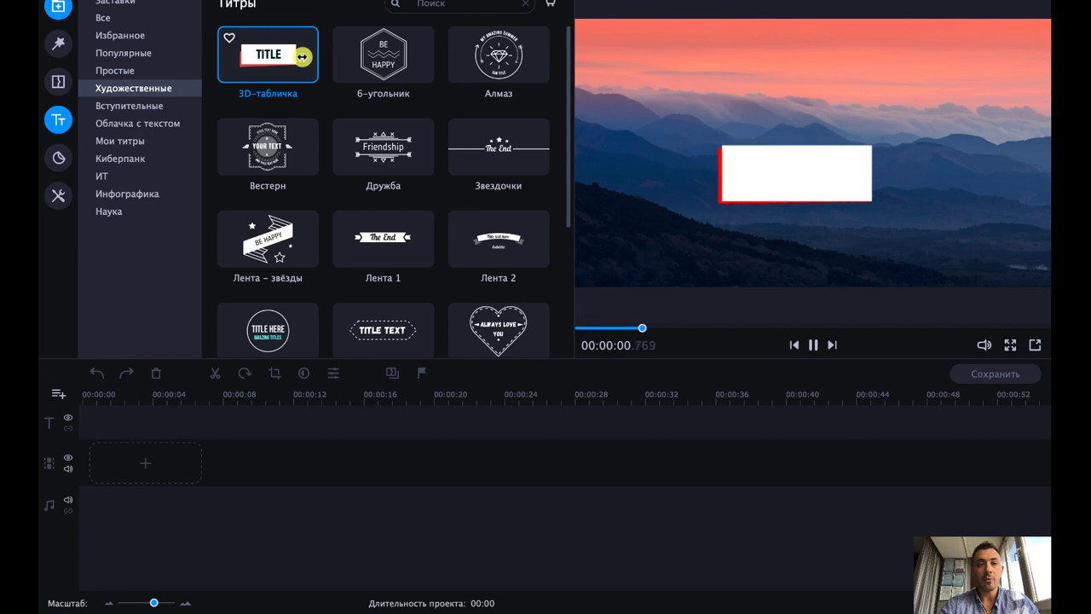
{"action": "left_click", "coordinate": [129, 158]}
{"action": "left_click", "coordinate": [117, 192]}
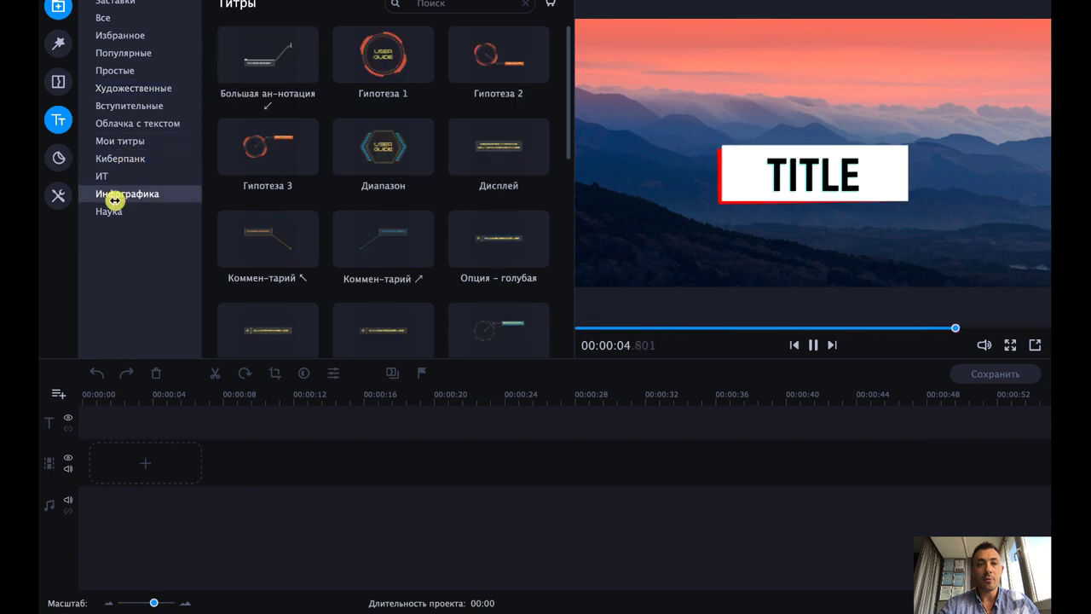
- Preview the titles "Имитация" and "Инициали-зация" from the Киберпанк category
{"action": "left_click", "coordinate": [127, 161]}
{"action": "left_click", "coordinate": [258, 237]}
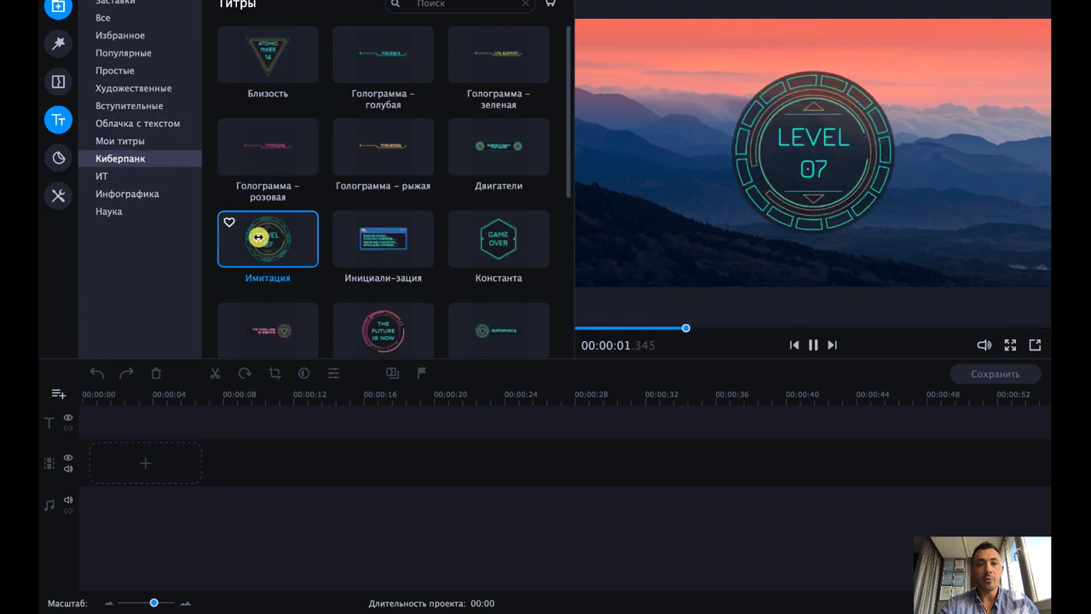
{"action": "left_click", "coordinate": [387, 233]}
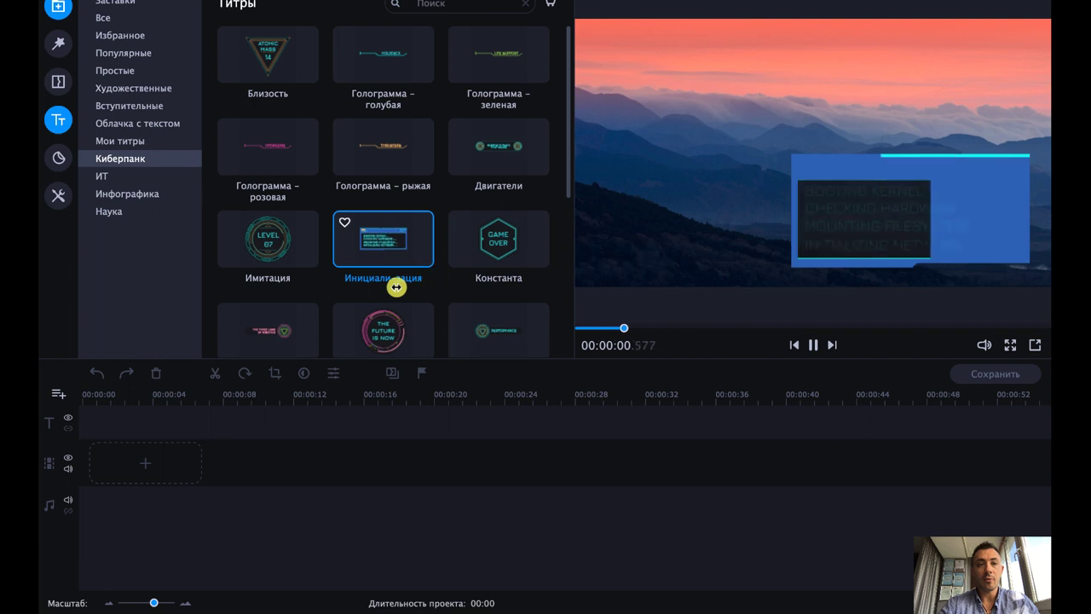
- Preview the titles "Окружение 2", "Окружение 3" and "Сеть" from the ИТ category, and return to the Инфографика titles
{"action": "left_click", "coordinate": [162, 187]}
{"action": "left_click", "coordinate": [163, 173]}
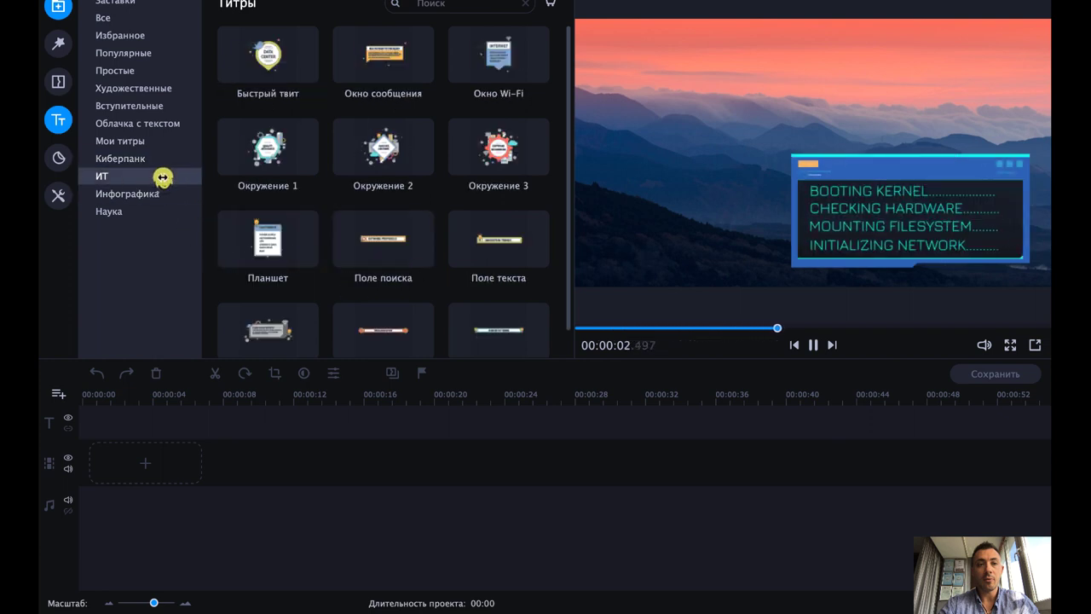
{"action": "left_click", "coordinate": [385, 127]}
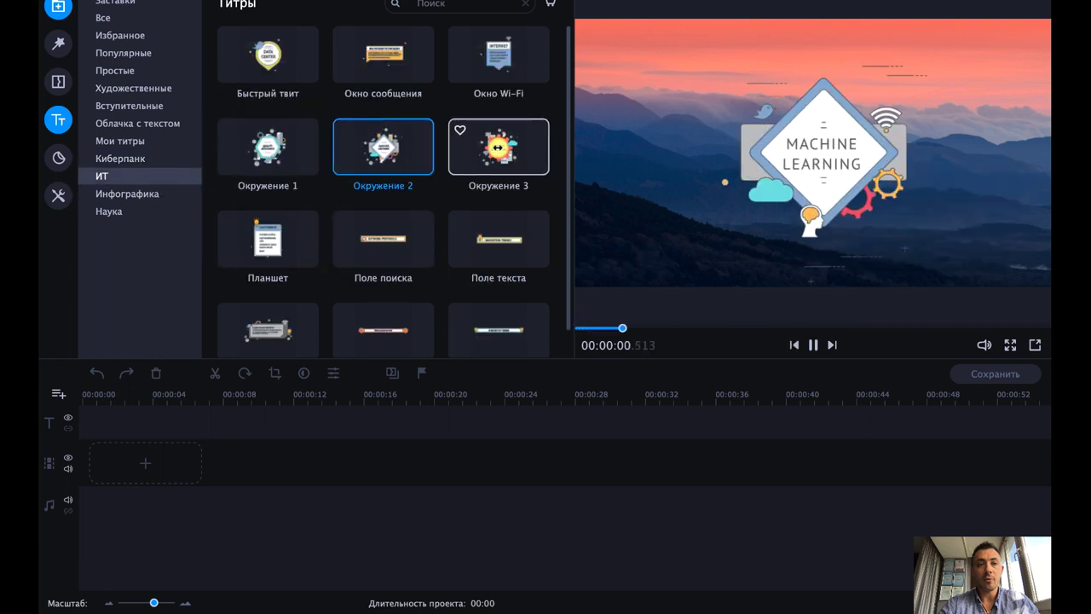
{"action": "left_click", "coordinate": [498, 147]}
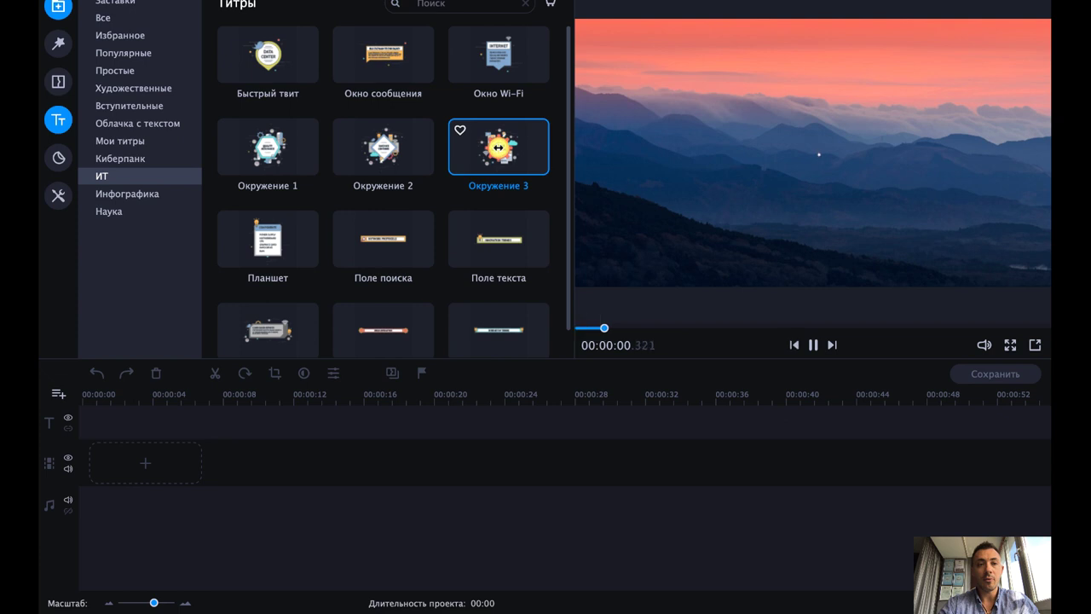
{"action": "scroll", "coordinate": [360, 254], "scroll_direction": "down", "scroll_amount": 2}
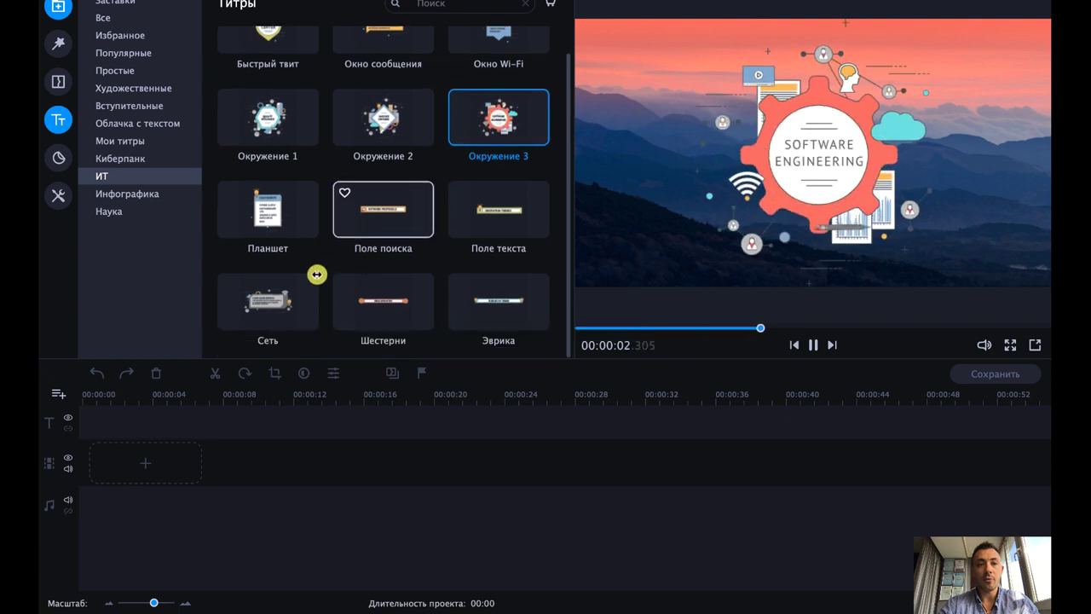
{"action": "left_click", "coordinate": [298, 289]}
{"action": "left_click", "coordinate": [124, 194]}
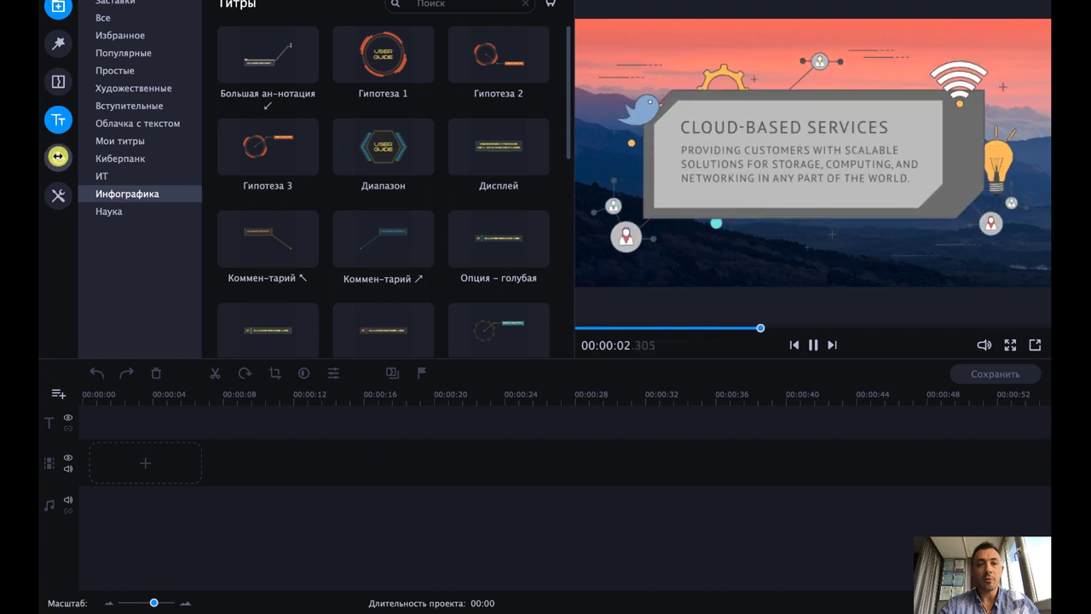
- Browse the sticker library's categories Лето, Эмоции, Любовь, Фигуры, Выделение and Знаки
{"action": "left_click", "coordinate": [58, 156]}
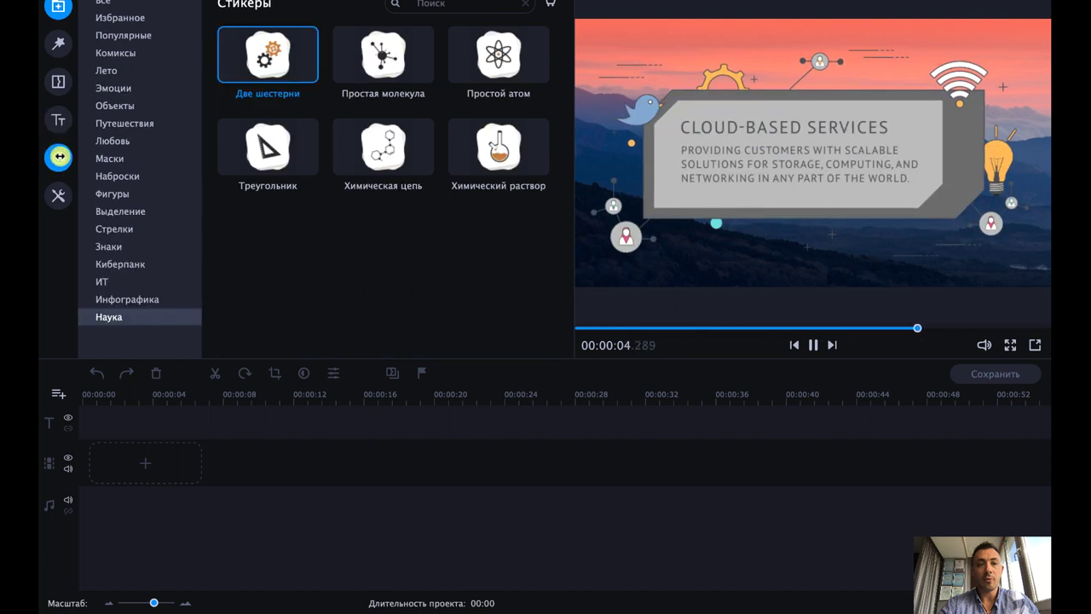
{"action": "left_click", "coordinate": [107, 70]}
{"action": "left_click", "coordinate": [118, 89]}
{"action": "left_click", "coordinate": [116, 141]}
{"action": "left_click", "coordinate": [117, 191]}
{"action": "left_click", "coordinate": [124, 214]}
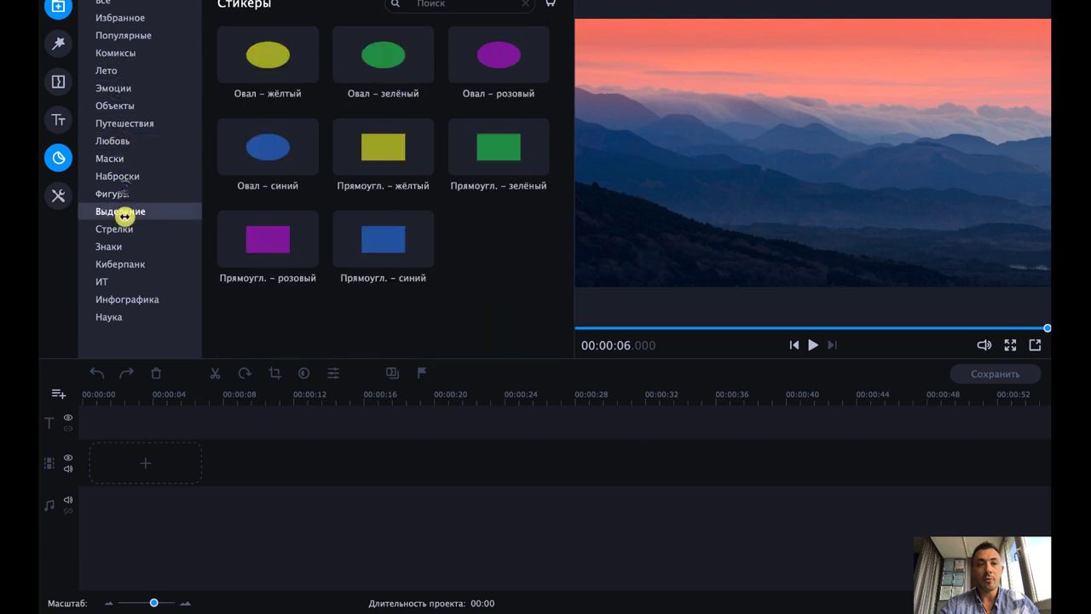
{"action": "left_click", "coordinate": [122, 245]}
- Preview the stickers "Губы" and "Бабочка" from the Маски category
{"action": "left_click", "coordinate": [137, 157]}
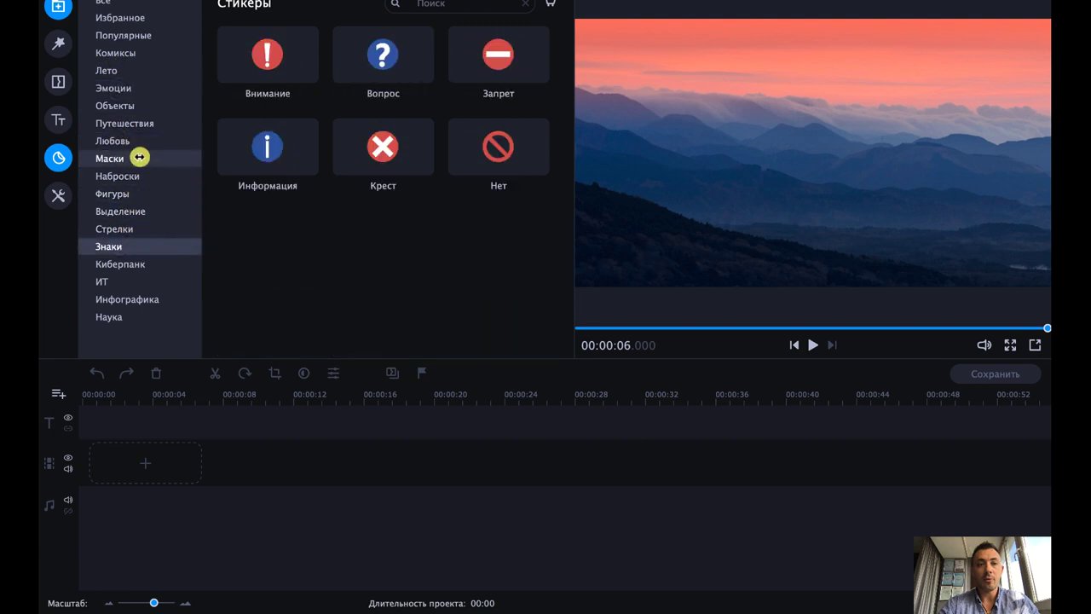
{"action": "left_click", "coordinate": [396, 57]}
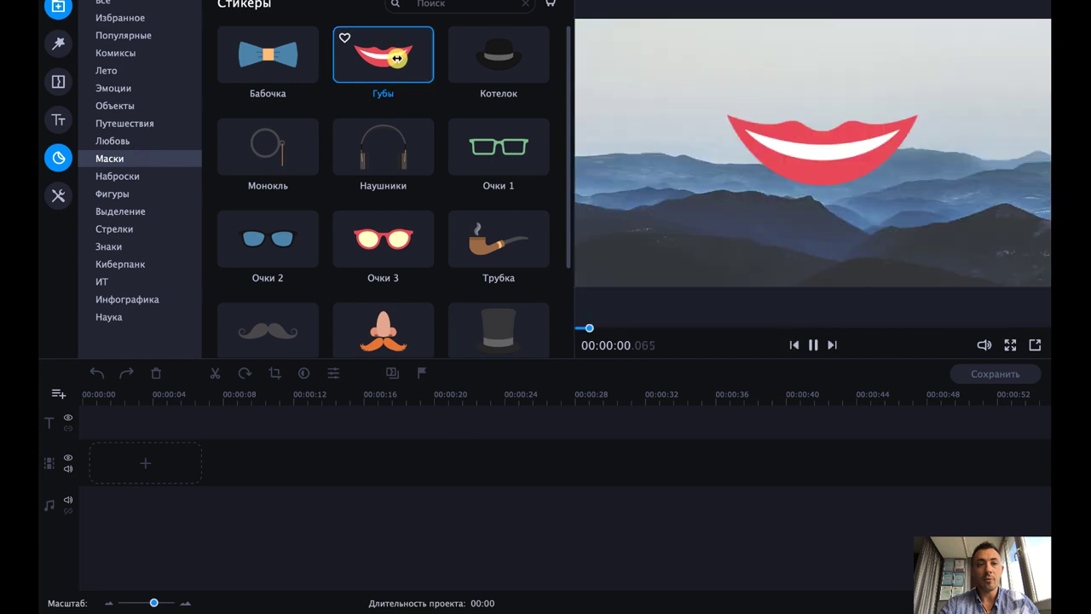
{"action": "left_click", "coordinate": [292, 53]}
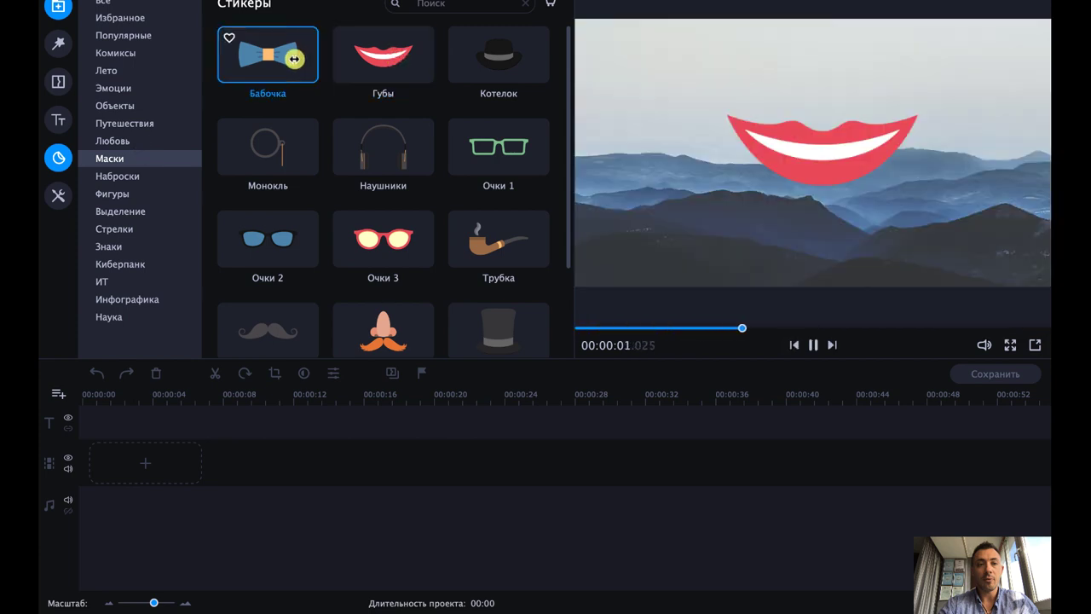
- Preview the stickers "Простой атом" and "Две шестерни" from the Наука category
{"action": "left_click", "coordinate": [128, 318]}
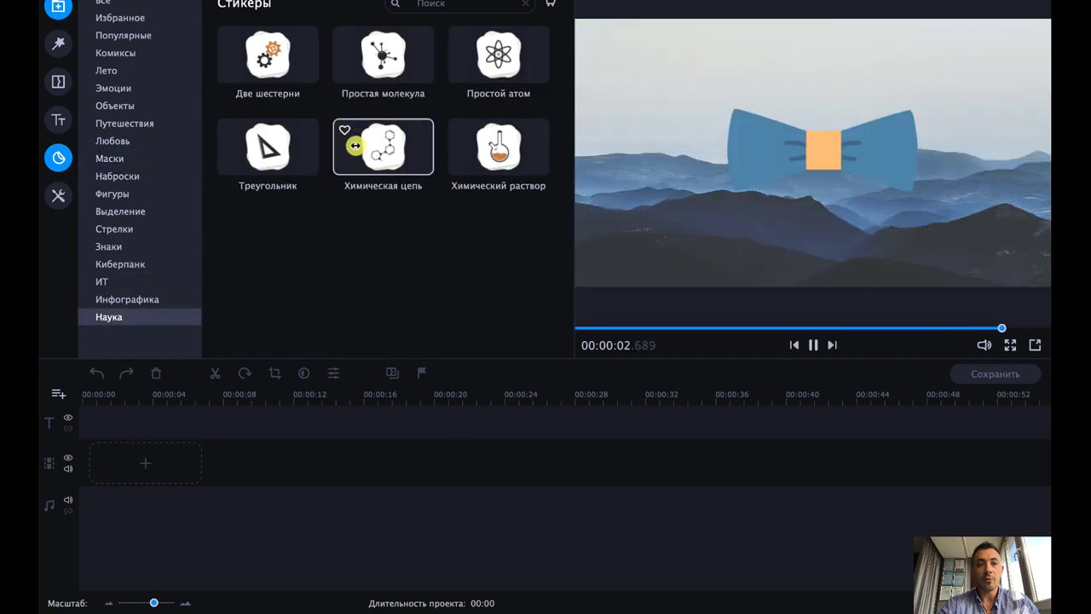
{"action": "left_click", "coordinate": [479, 56]}
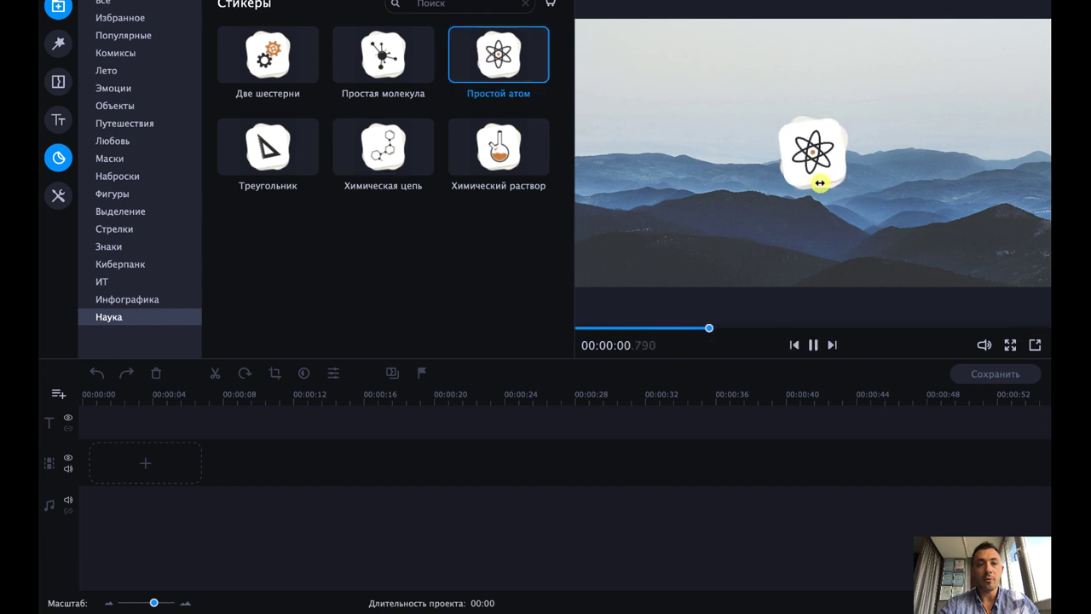
{"action": "left_click", "coordinate": [266, 55]}
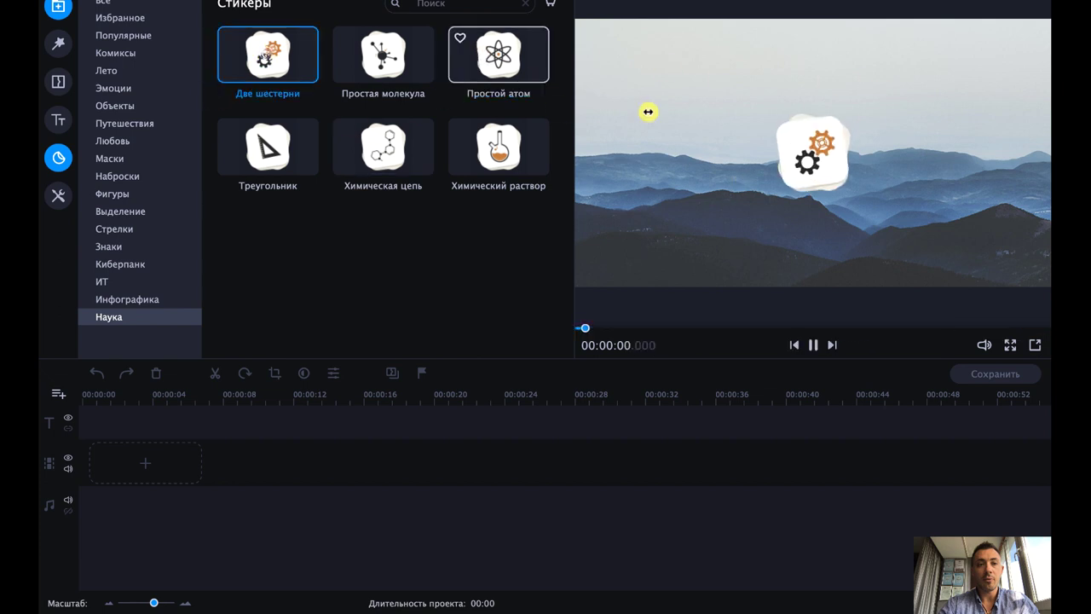
- Preview the stickers "Дрон", "Заряд батареи", "Куб" and "Много-гранник" from the Киберпанк category
{"action": "left_click", "coordinate": [124, 263]}
{"action": "left_click", "coordinate": [269, 47]}
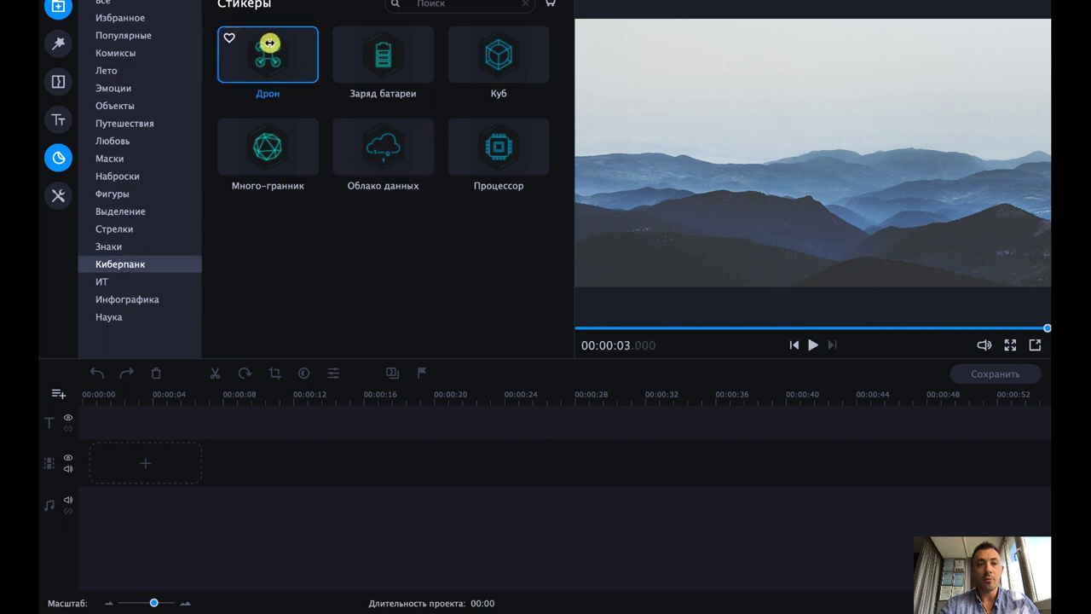
{"action": "left_click", "coordinate": [383, 68]}
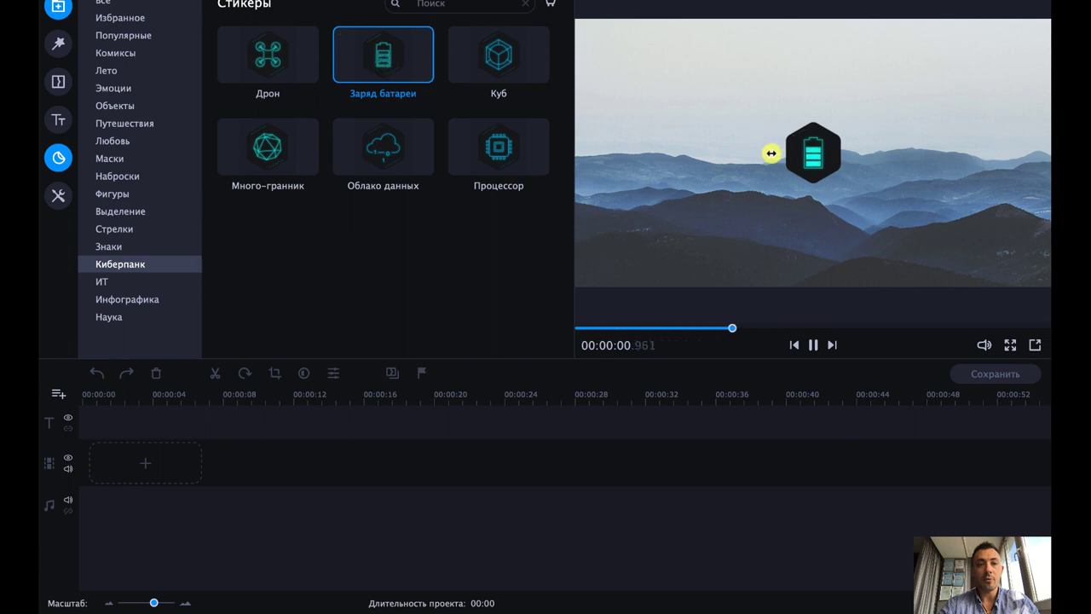
{"action": "left_click", "coordinate": [509, 66]}
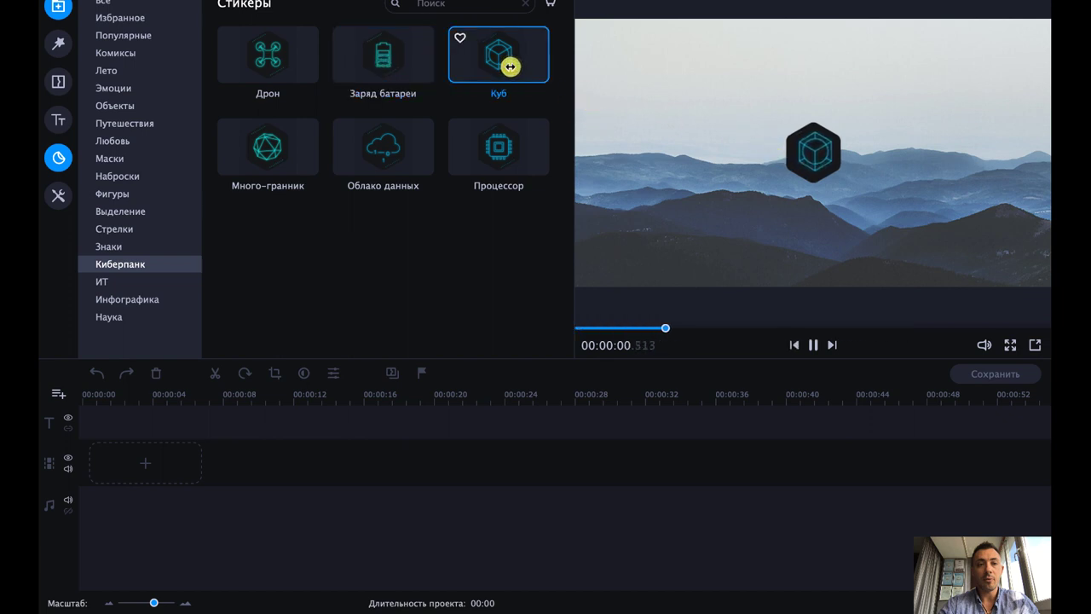
{"action": "left_click", "coordinate": [274, 150]}
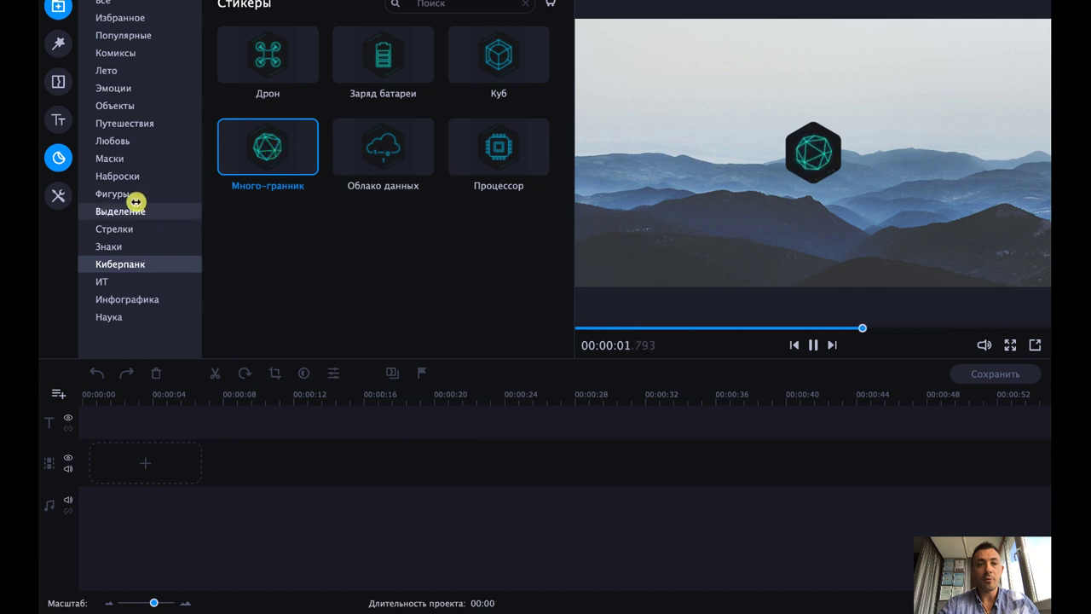
- View the video and audio editing tools, and list all filters in the filters library
{"action": "left_click", "coordinate": [58, 196]}
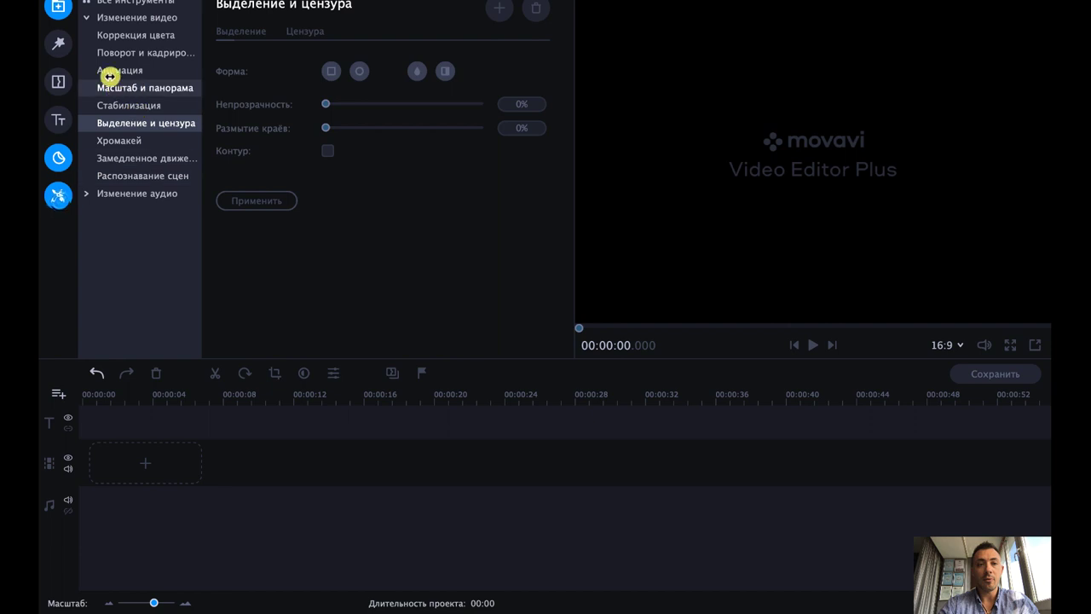
{"action": "left_click", "coordinate": [64, 48]}
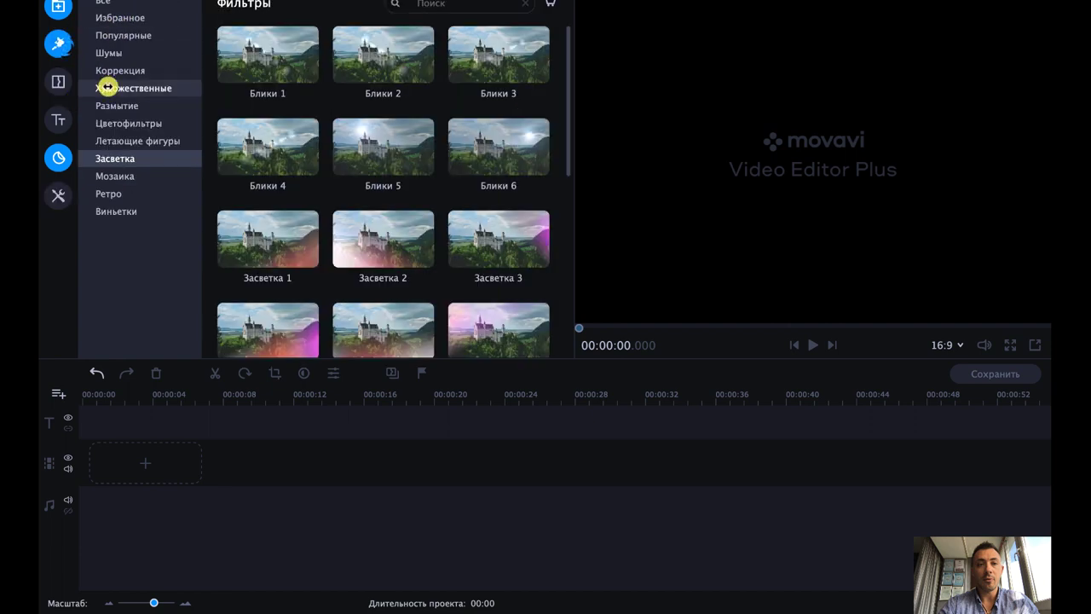
{"action": "left_click", "coordinate": [133, 6]}
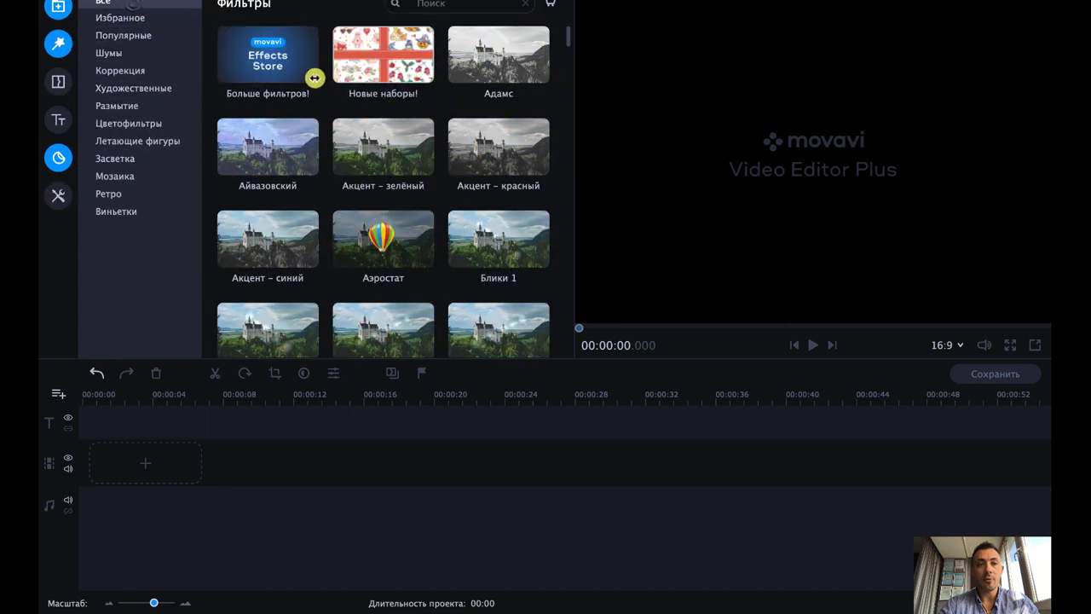
- List all titles in the titles library and open the Movavi Effects Store in the web browser from there
{"action": "left_click", "coordinate": [62, 123]}
{"action": "left_click", "coordinate": [122, 18]}
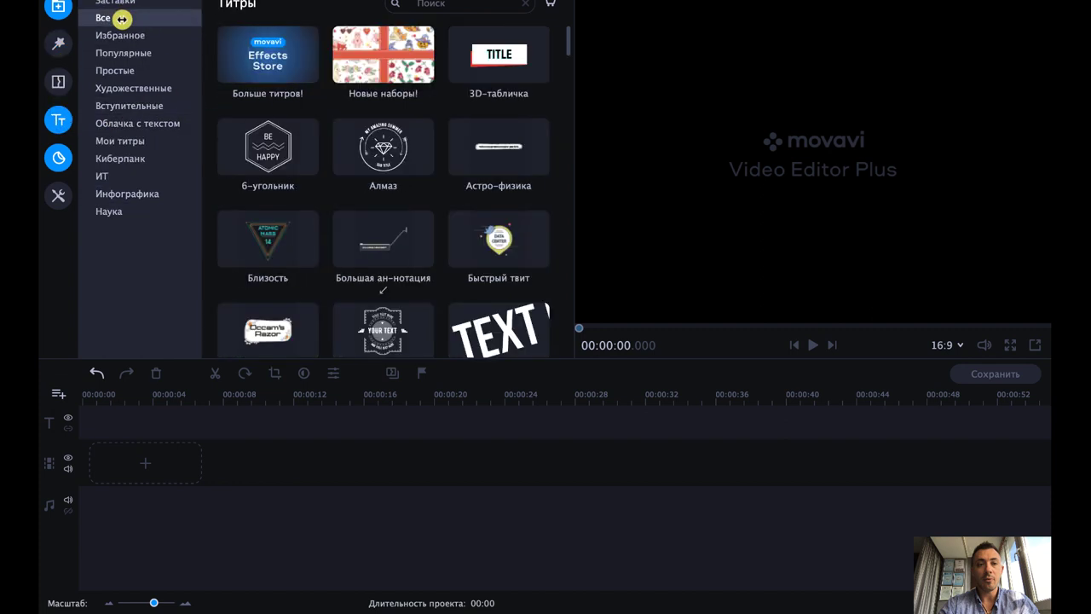
{"action": "left_click", "coordinate": [255, 59]}
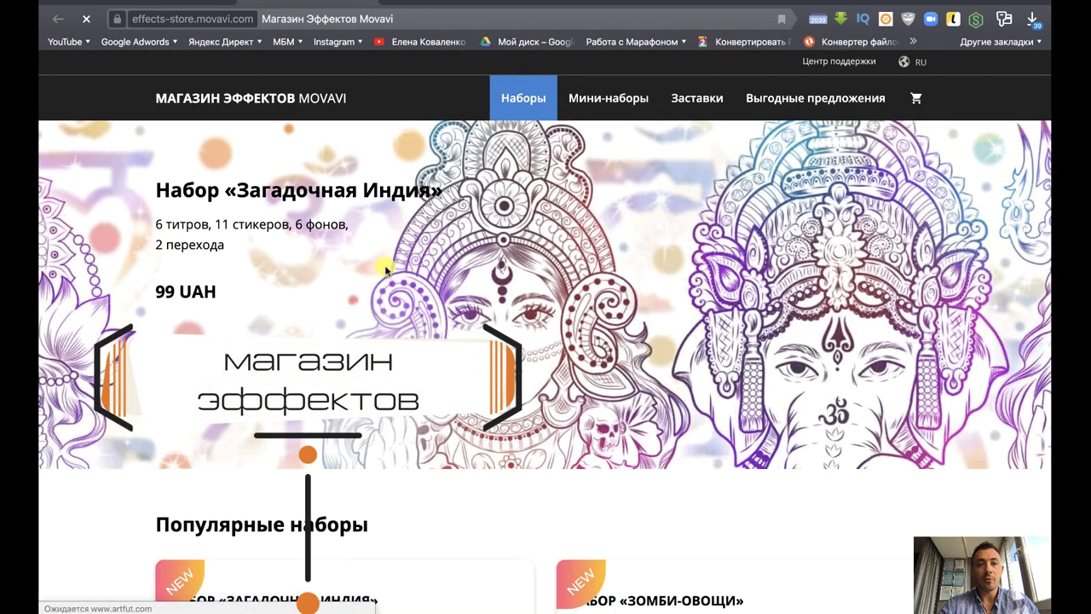
- Browse the effect sets in the store and open the page of the intro pack «Стильный влог»
{"action": "scroll", "coordinate": [657, 325], "scroll_direction": "down", "scroll_amount": 7}
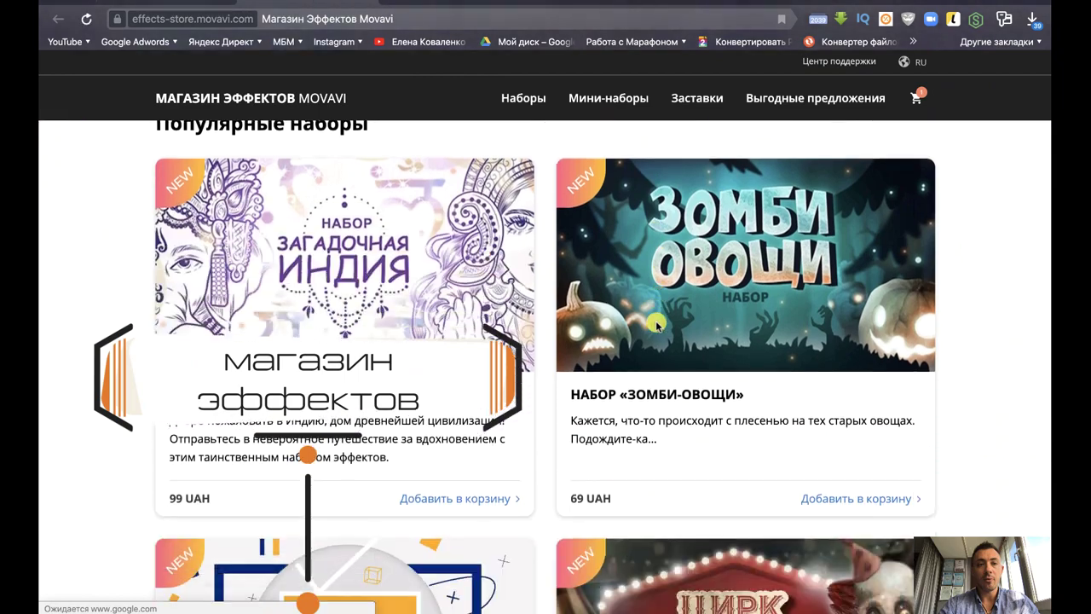
{"action": "scroll", "coordinate": [657, 325], "scroll_direction": "down", "scroll_amount": 7}
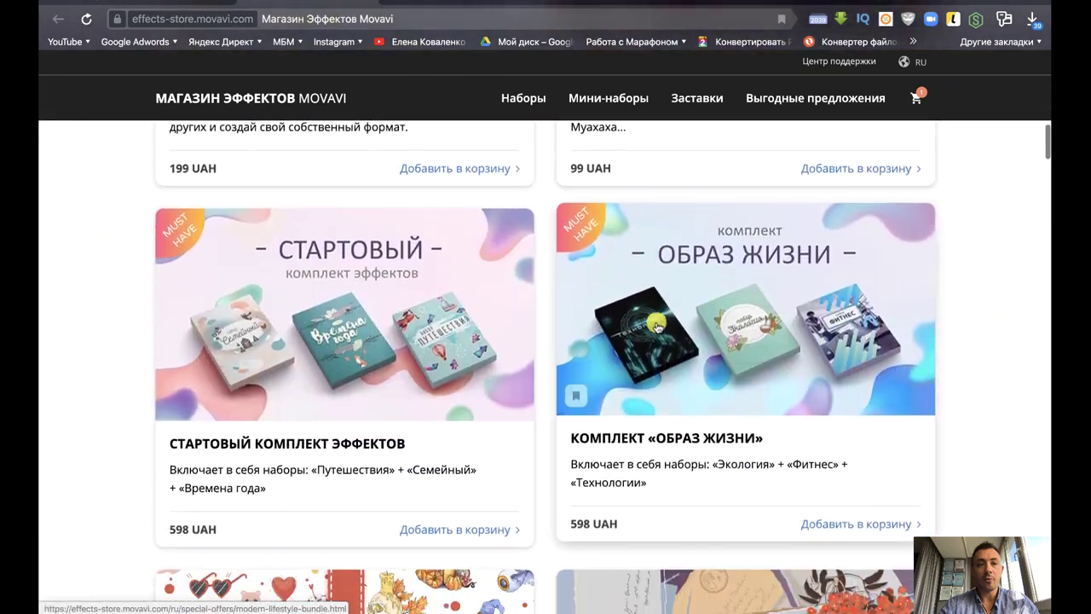
{"action": "scroll", "coordinate": [657, 327], "scroll_direction": "down", "scroll_amount": 8}
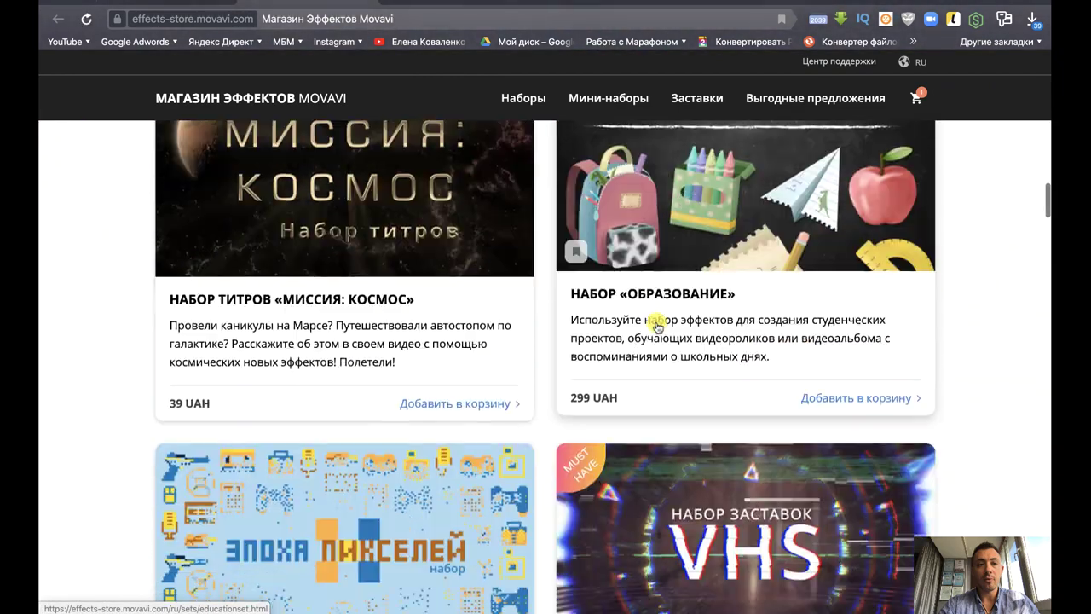
{"action": "scroll", "coordinate": [479, 548], "scroll_direction": "down", "scroll_amount": 3}
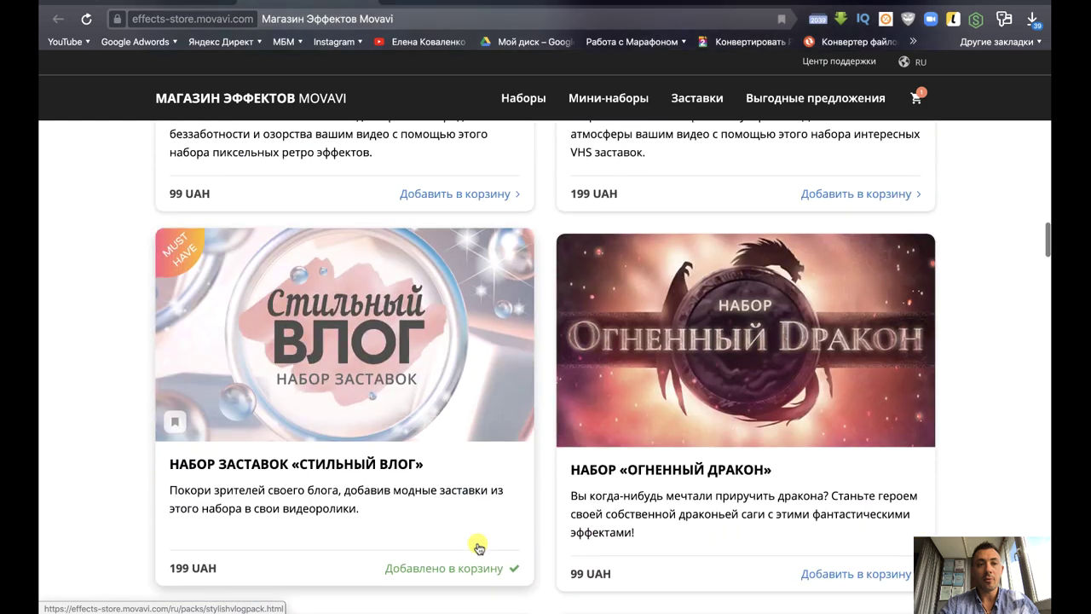
{"action": "left_click", "coordinate": [371, 402]}
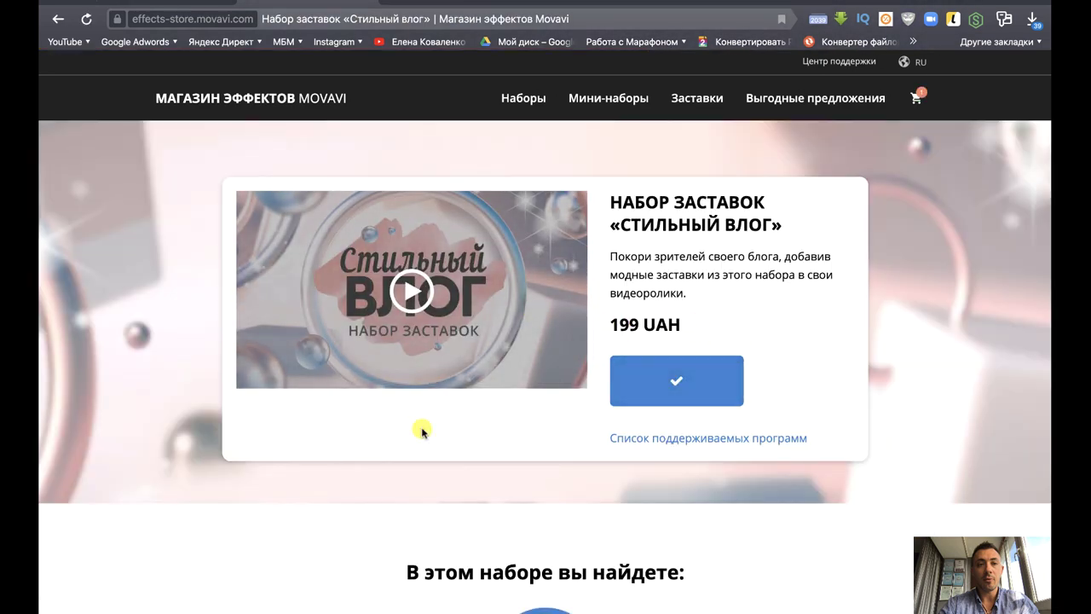
- Look through the contents of the «Стильный влог» intro pack and the related sets offered on its page
{"action": "scroll", "coordinate": [422, 431], "scroll_direction": "down", "scroll_amount": 1}
{"action": "scroll", "coordinate": [422, 431], "scroll_direction": "down", "scroll_amount": 7}
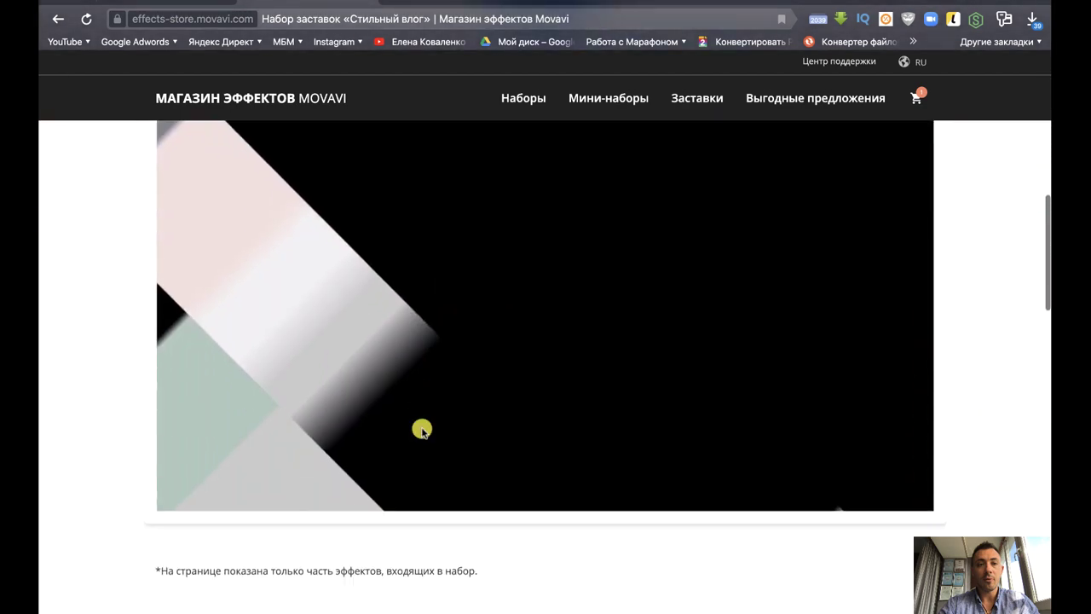
{"action": "scroll", "coordinate": [479, 330], "scroll_direction": "up", "scroll_amount": 3}
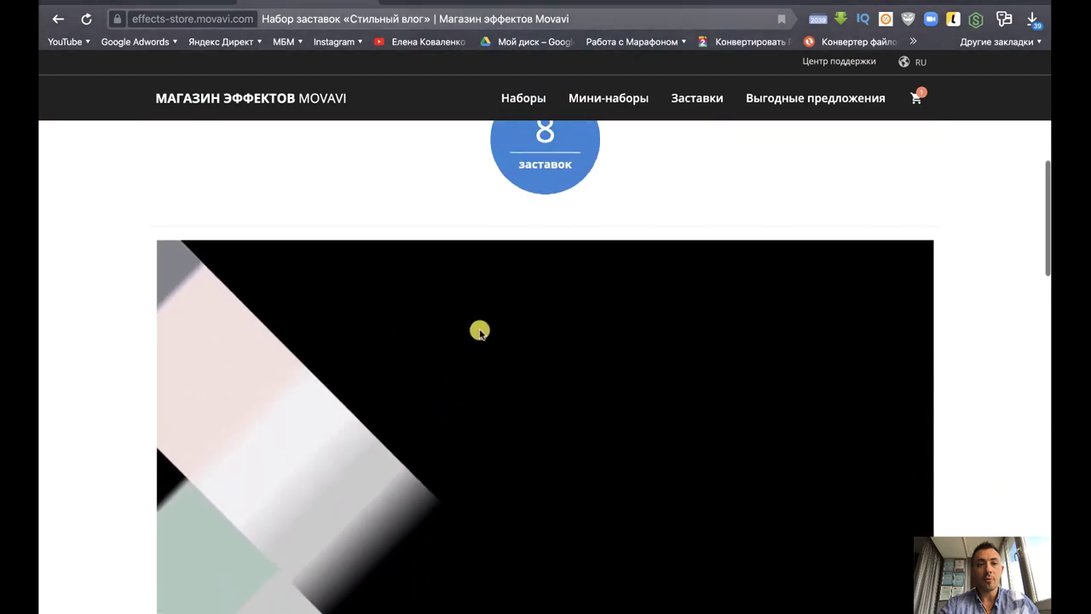
{"action": "scroll", "coordinate": [561, 269], "scroll_direction": "down", "scroll_amount": 9}
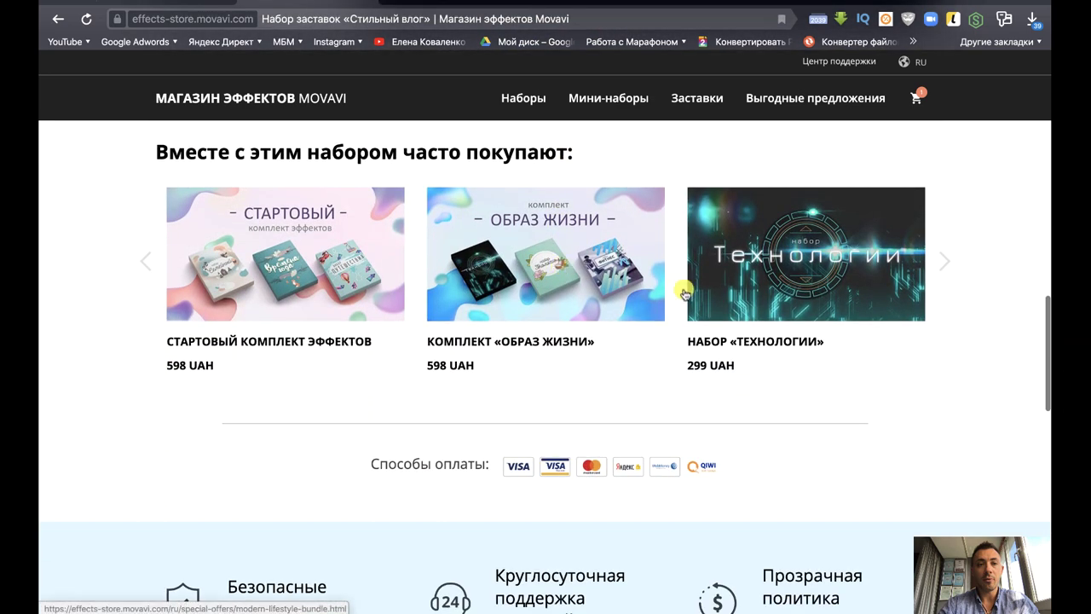
- Open the «Технологии» set page, sample several parts of its promotional video and close the video
{"action": "left_click", "coordinate": [842, 313]}
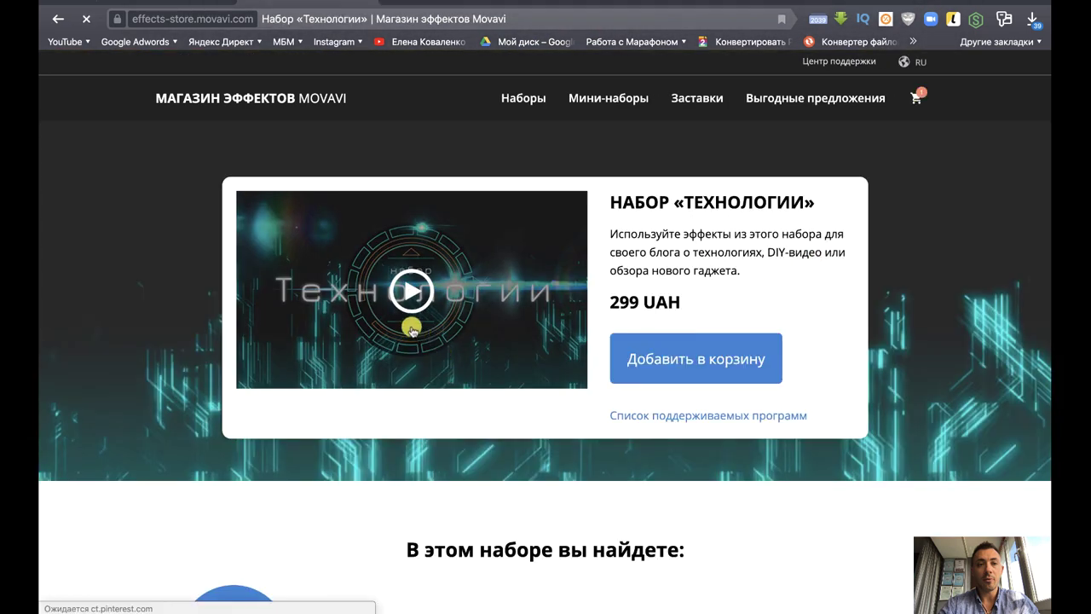
{"action": "left_click", "coordinate": [413, 292]}
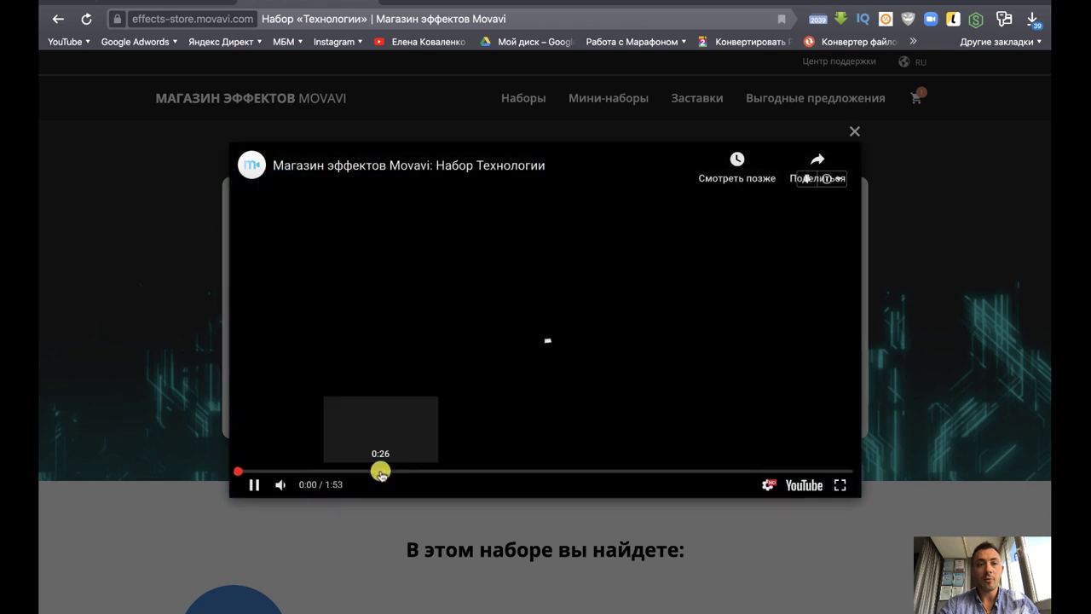
{"action": "left_click", "coordinate": [381, 472]}
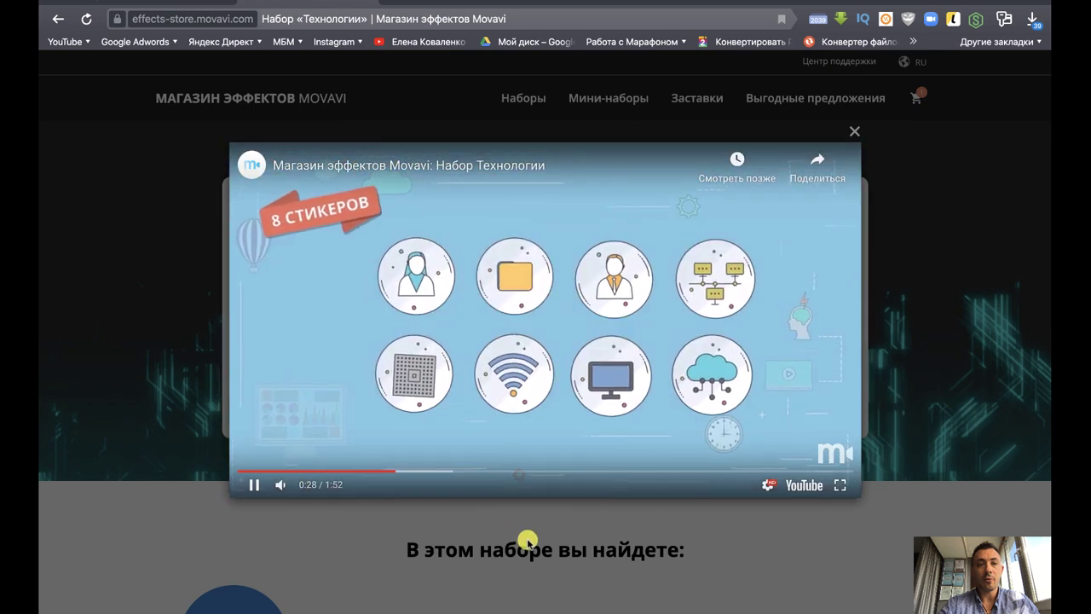
{"action": "left_click", "coordinate": [477, 470]}
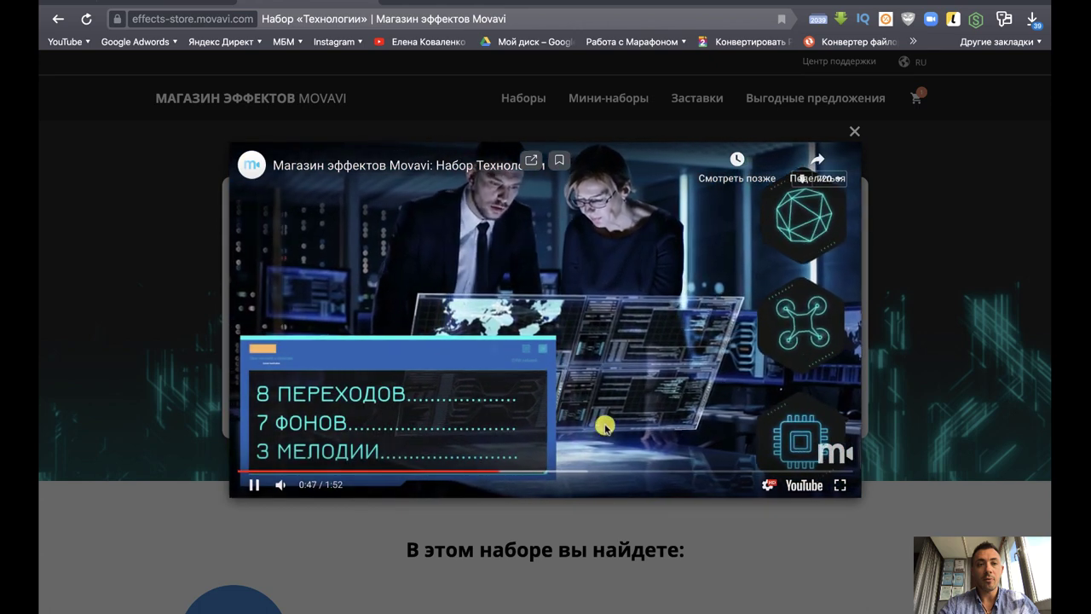
{"action": "left_click", "coordinate": [565, 469]}
{"action": "left_click", "coordinate": [971, 372]}
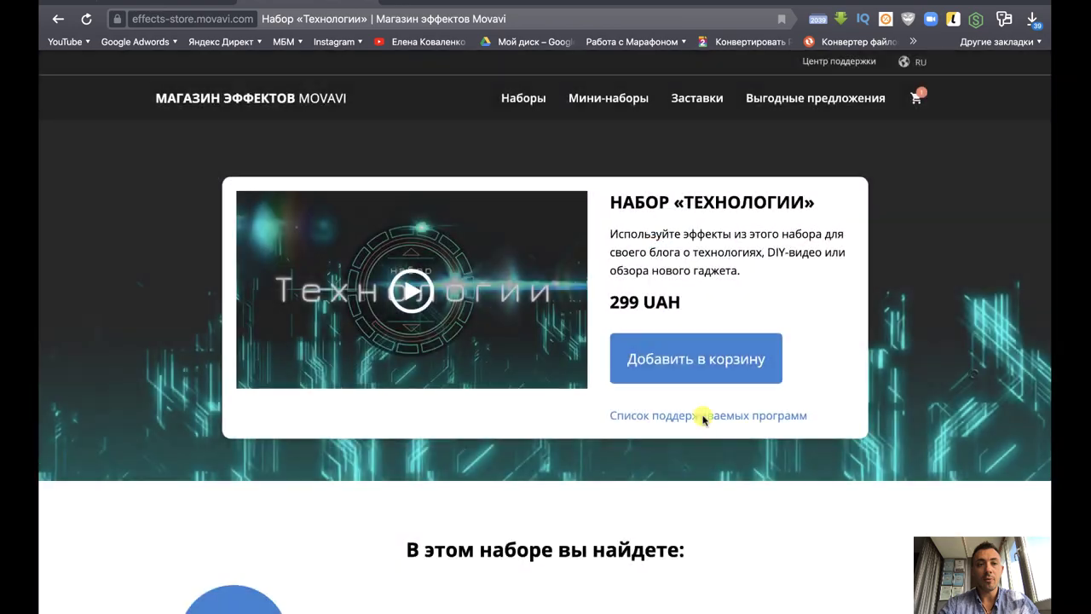
- Look through the bundle offers on the «Технологии» page and switch back to Movavi Video Editor Plus
{"action": "scroll", "coordinate": [599, 469], "scroll_direction": "down", "scroll_amount": 10}
{"action": "scroll", "coordinate": [596, 475], "scroll_direction": "down", "scroll_amount": 6}
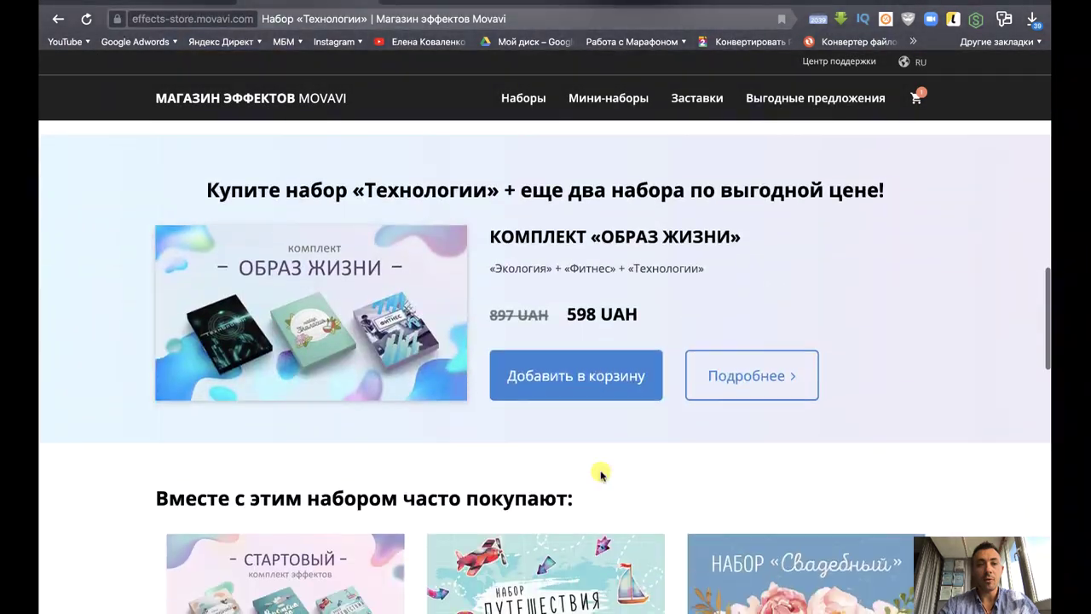
{"action": "scroll", "coordinate": [597, 474], "scroll_direction": "up", "scroll_amount": 6}
{"action": "key", "text": "ctrl+Left"}
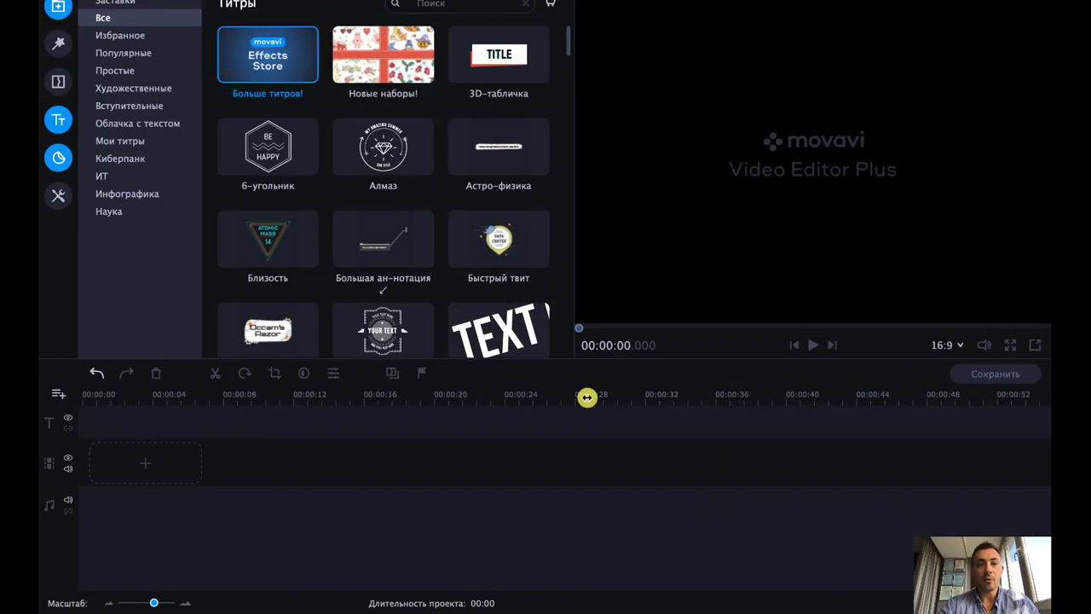
- View the video editing tools, including Анимация, Стабилизация, Хромакей, Замедленное движение and Выделение и цензура
{"action": "left_click", "coordinate": [59, 197]}
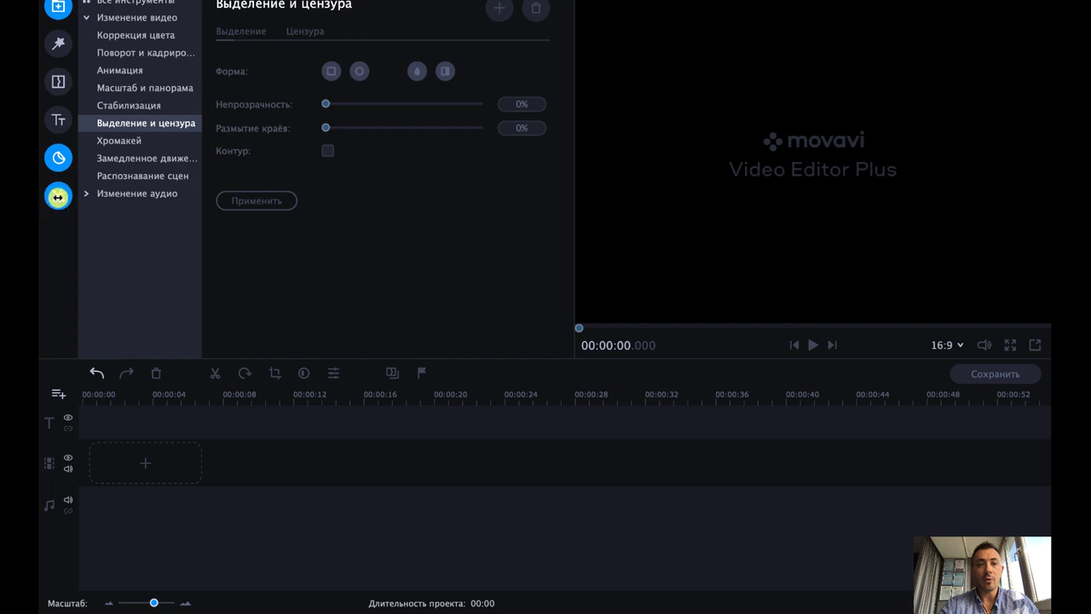
{"action": "left_click", "coordinate": [150, 18]}
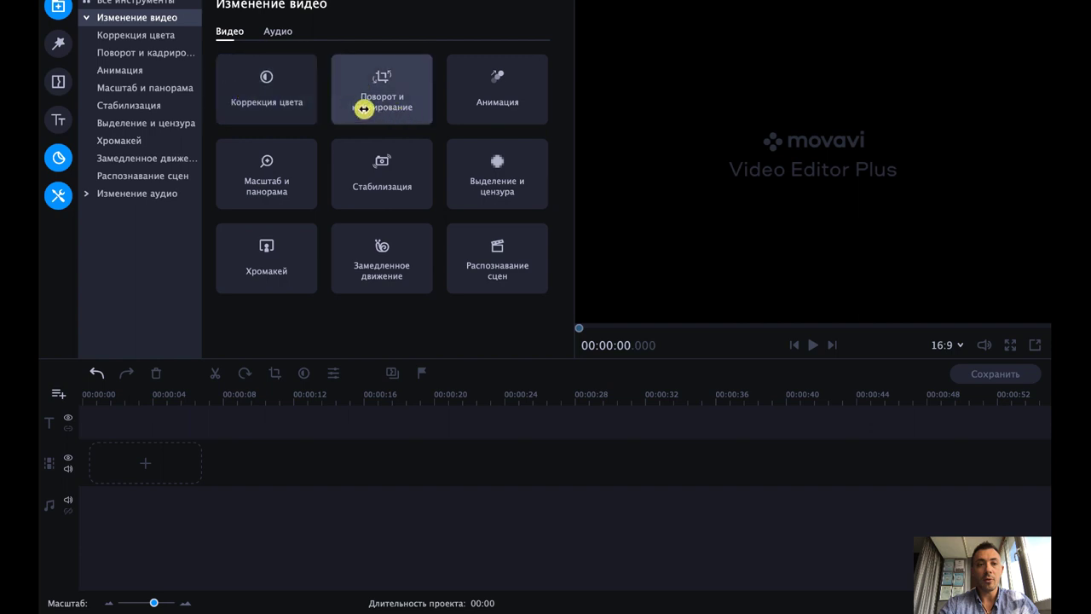
{"action": "left_click", "coordinate": [142, 70]}
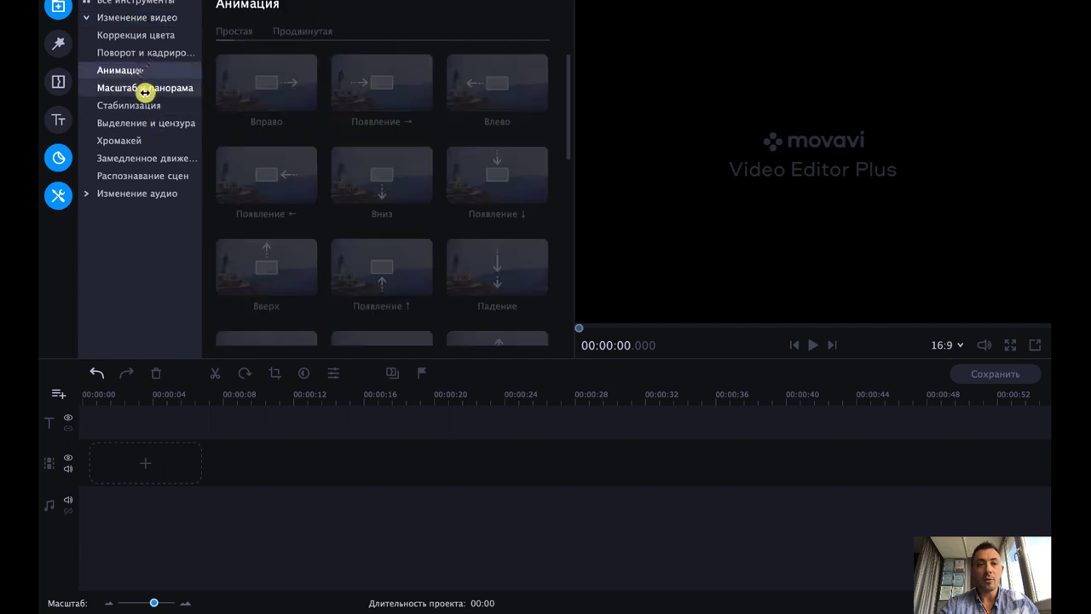
{"action": "left_click", "coordinate": [142, 103]}
{"action": "left_click", "coordinate": [142, 140]}
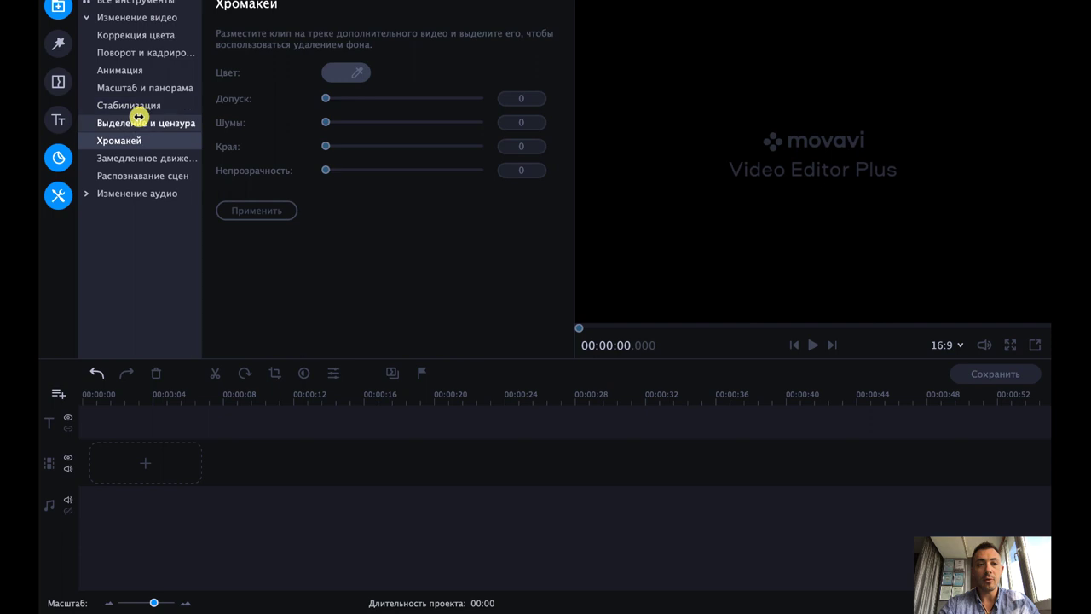
{"action": "left_click", "coordinate": [148, 158]}
{"action": "left_click", "coordinate": [158, 123]}
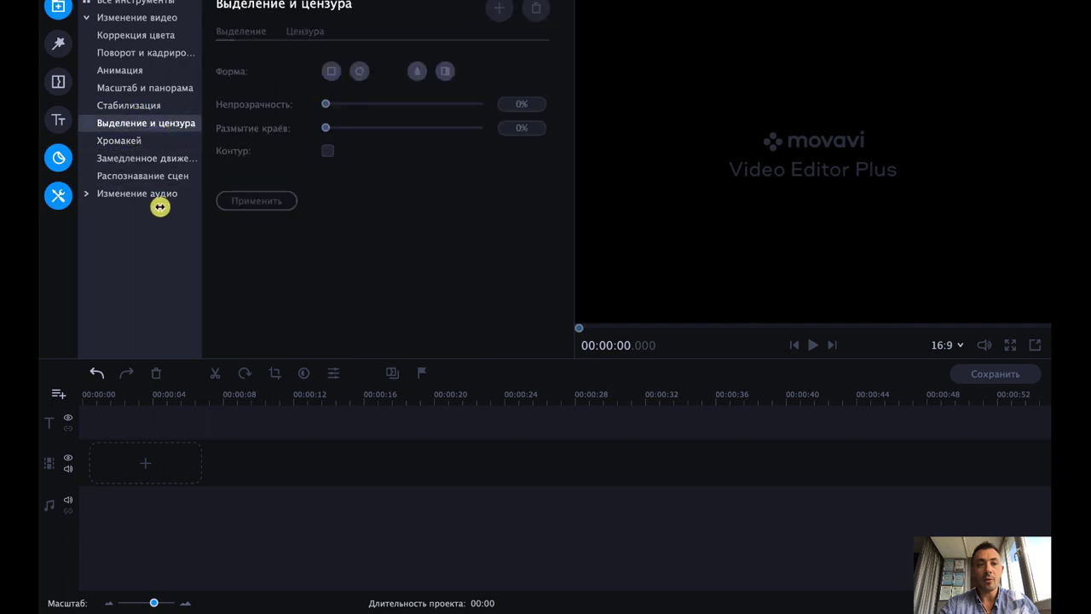
- View the settings of Распознавание сцен, Замедленное движение, Хромакей, Масштаб и панорама, Поворот и кадрирование and Коррекция цвета
{"action": "left_click", "coordinate": [151, 176]}
{"action": "left_click", "coordinate": [153, 159]}
{"action": "left_click", "coordinate": [153, 141]}
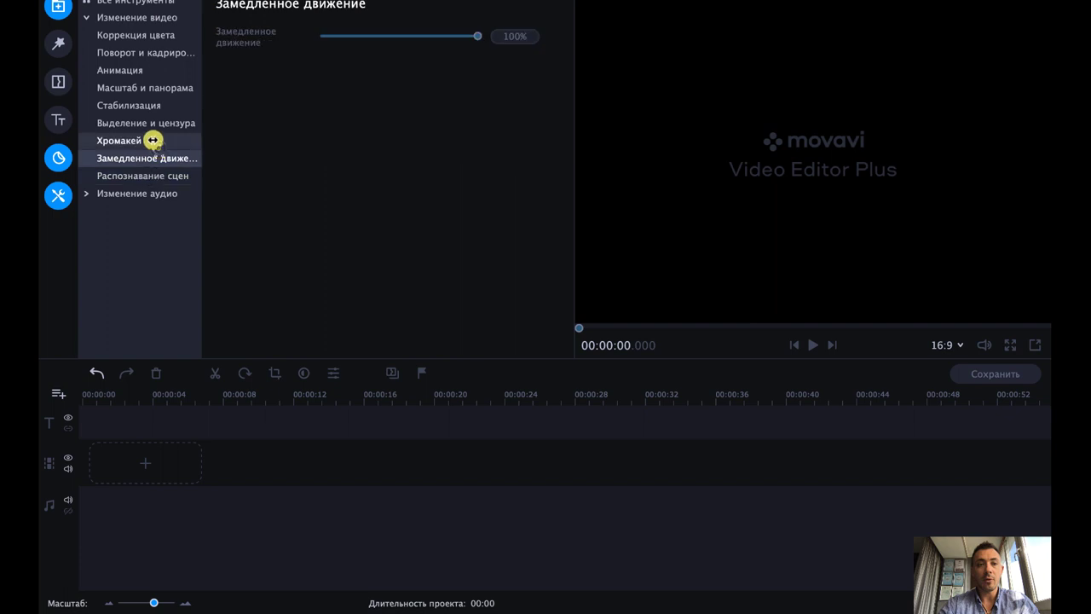
{"action": "left_click", "coordinate": [147, 88]}
{"action": "left_click", "coordinate": [146, 53]}
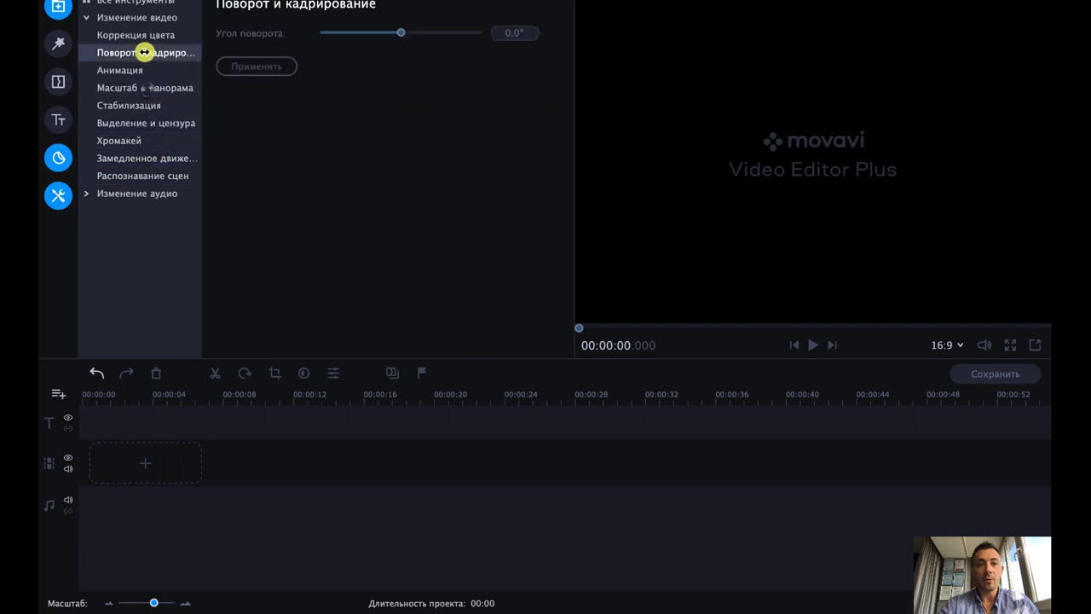
{"action": "left_click", "coordinate": [146, 35]}
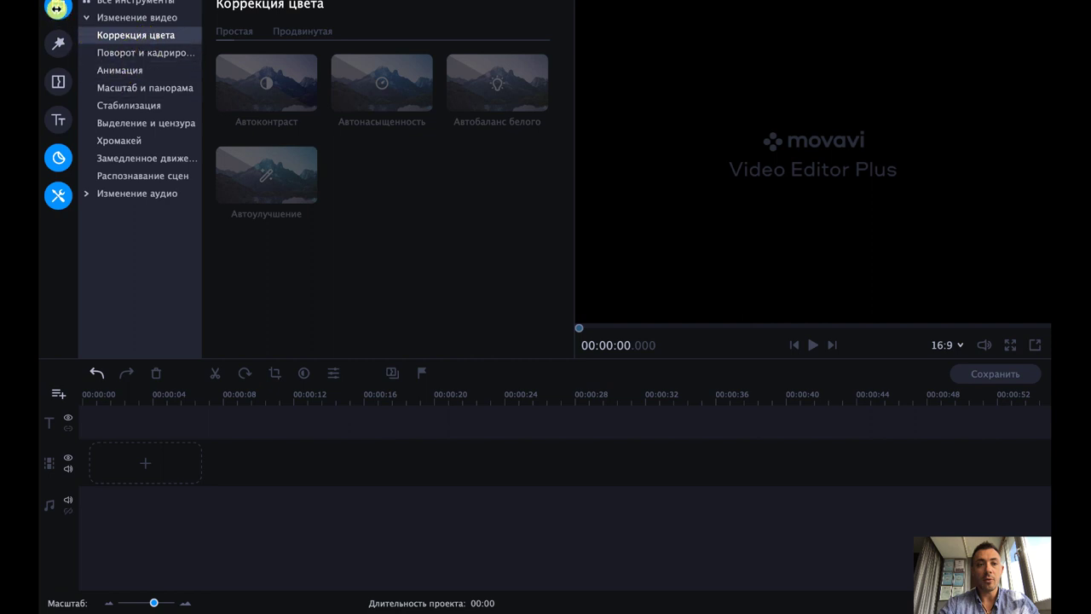
- View the media import options and the clips in the file library
{"action": "left_click", "coordinate": [58, 5]}
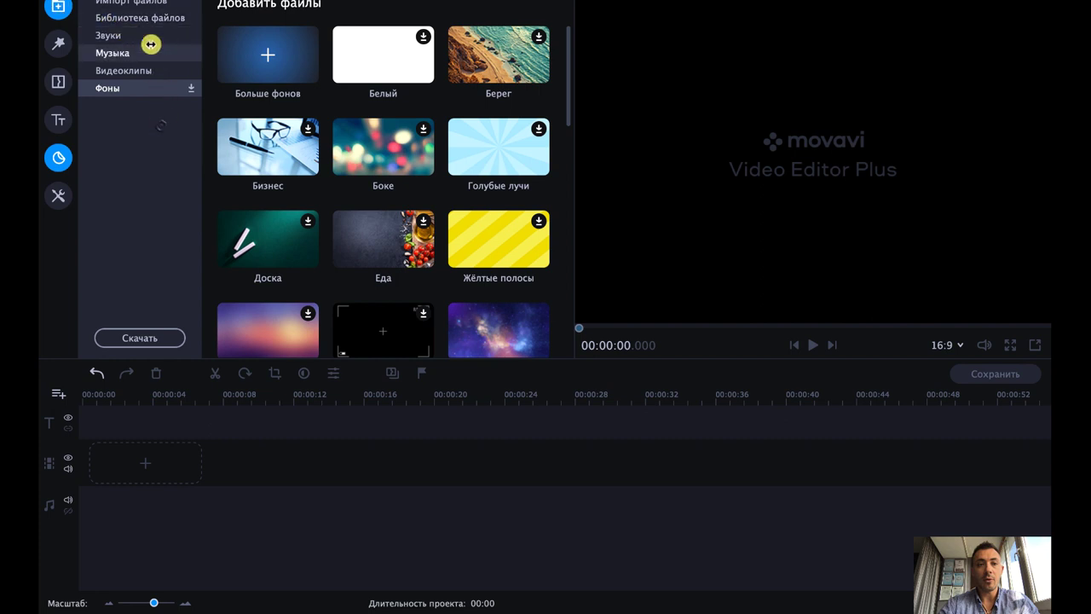
{"action": "left_click", "coordinate": [161, 4]}
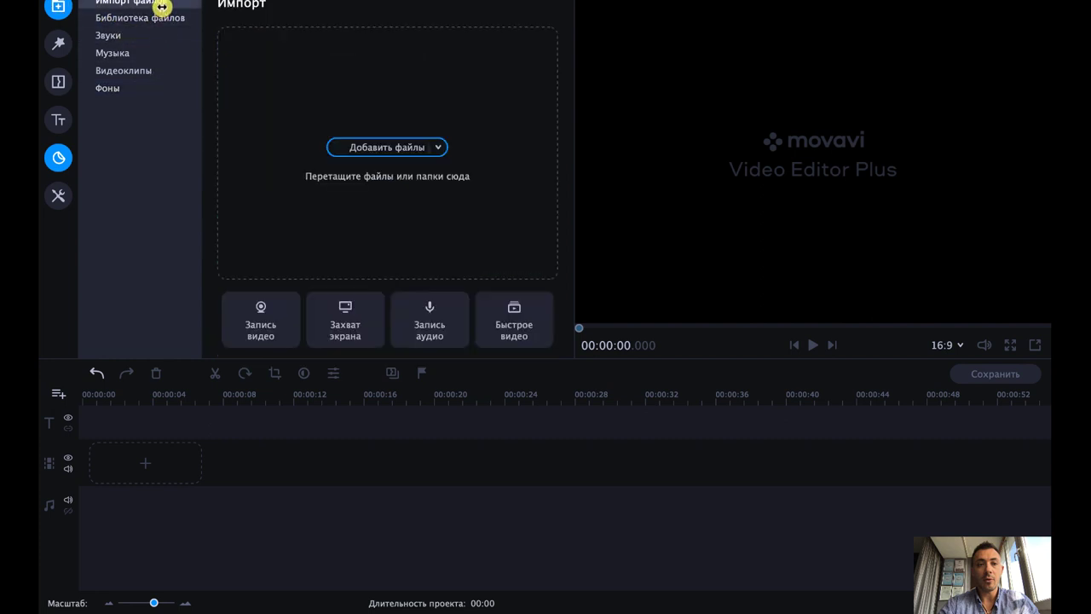
{"action": "left_click", "coordinate": [143, 17]}
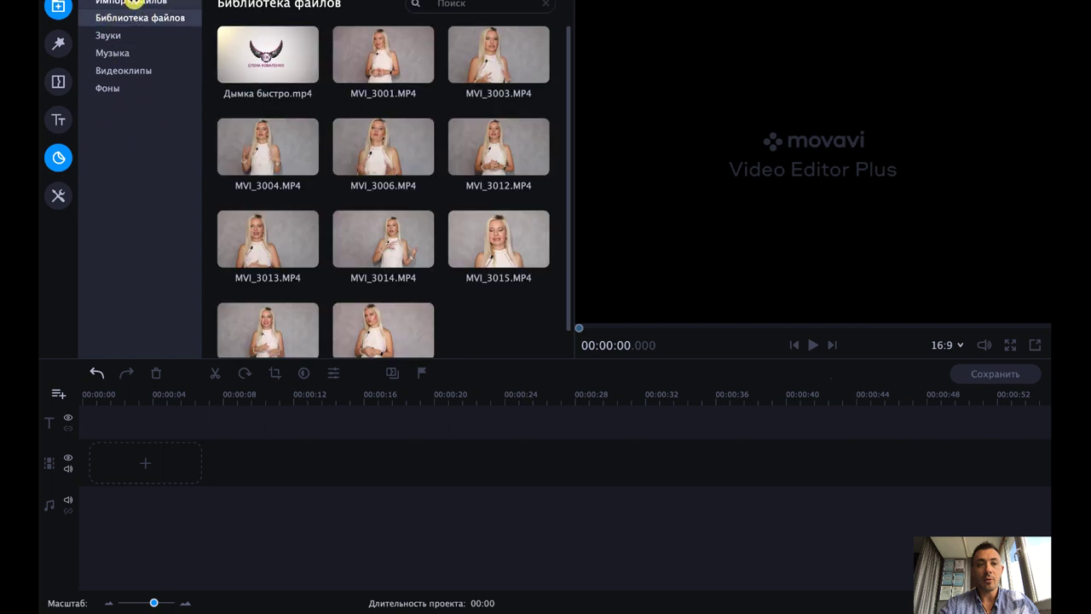
- Import MVI_2977.MP4 from the desktop folder "Делаем видео" and remove it from the file library
{"action": "left_click", "coordinate": [134, 3]}
{"action": "left_click", "coordinate": [396, 154]}
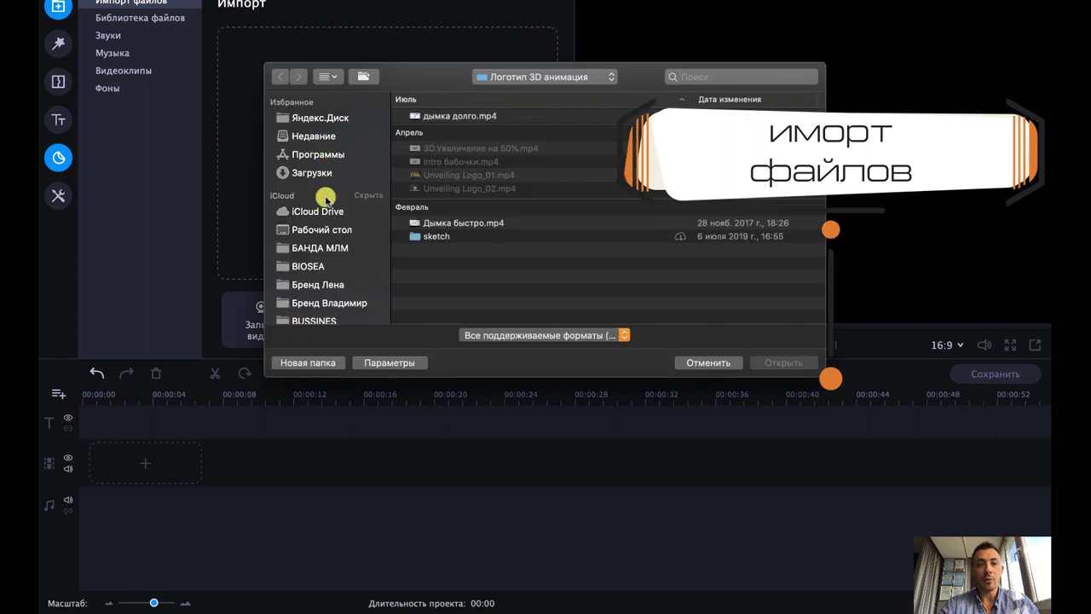
{"action": "left_click", "coordinate": [320, 230]}
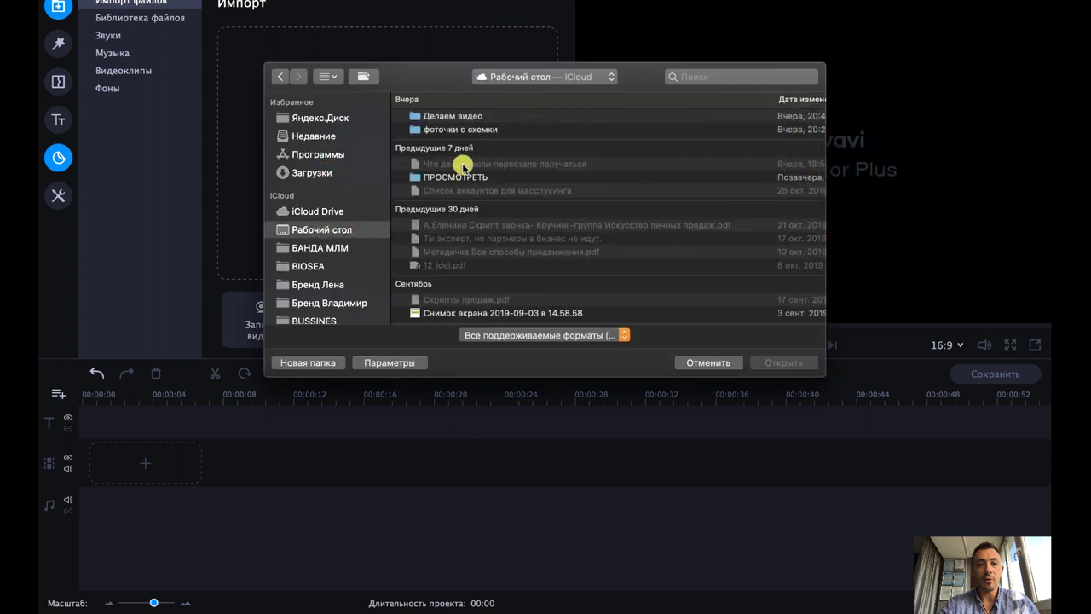
{"action": "double_click", "coordinate": [473, 117]}
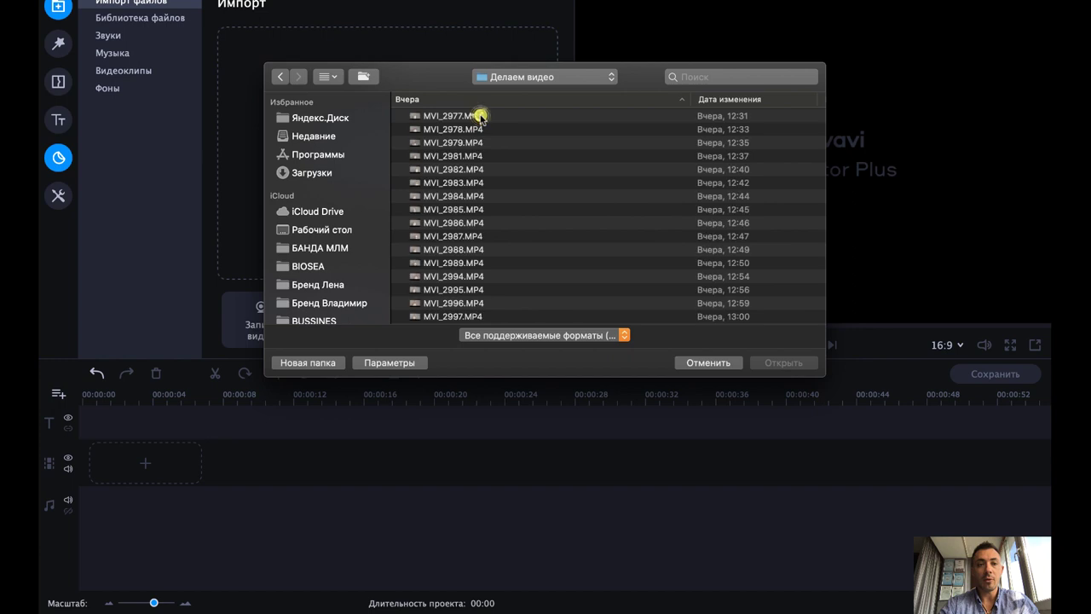
{"action": "double_click", "coordinate": [480, 117]}
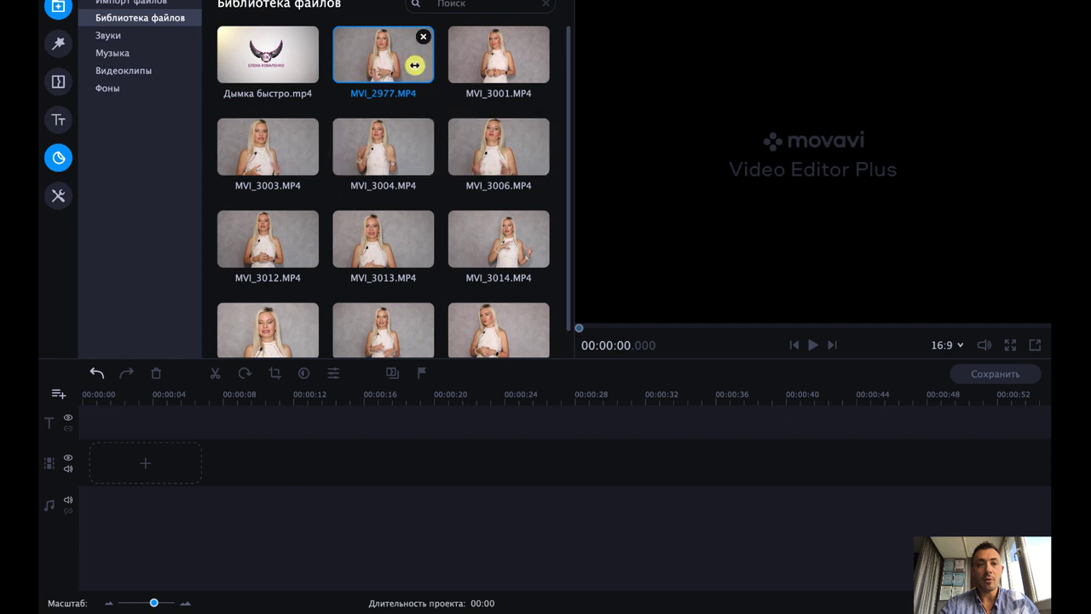
{"action": "left_click", "coordinate": [424, 43]}
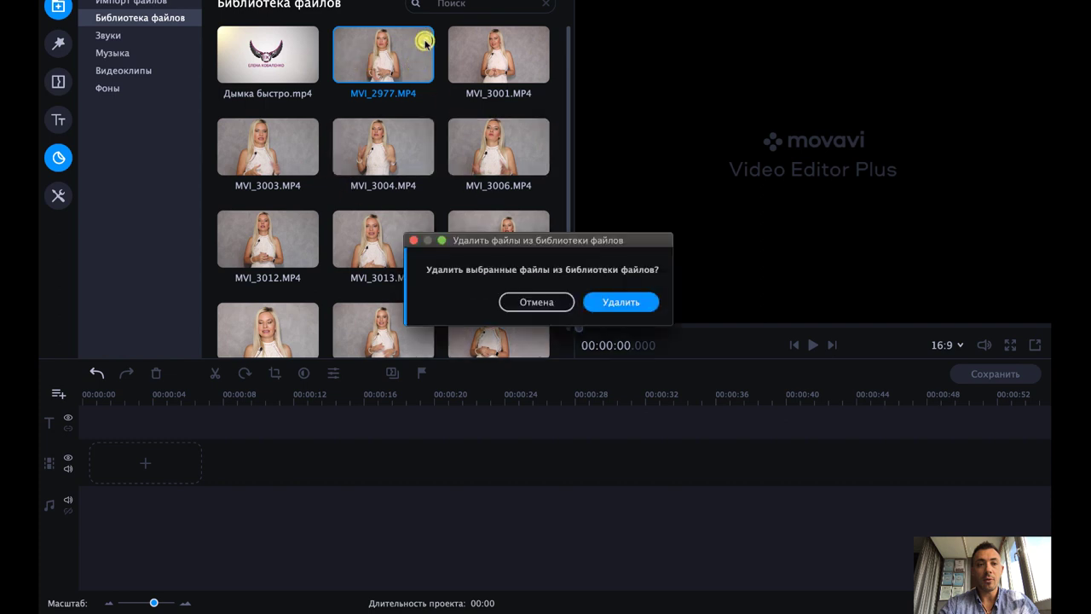
{"action": "left_click", "coordinate": [615, 301]}
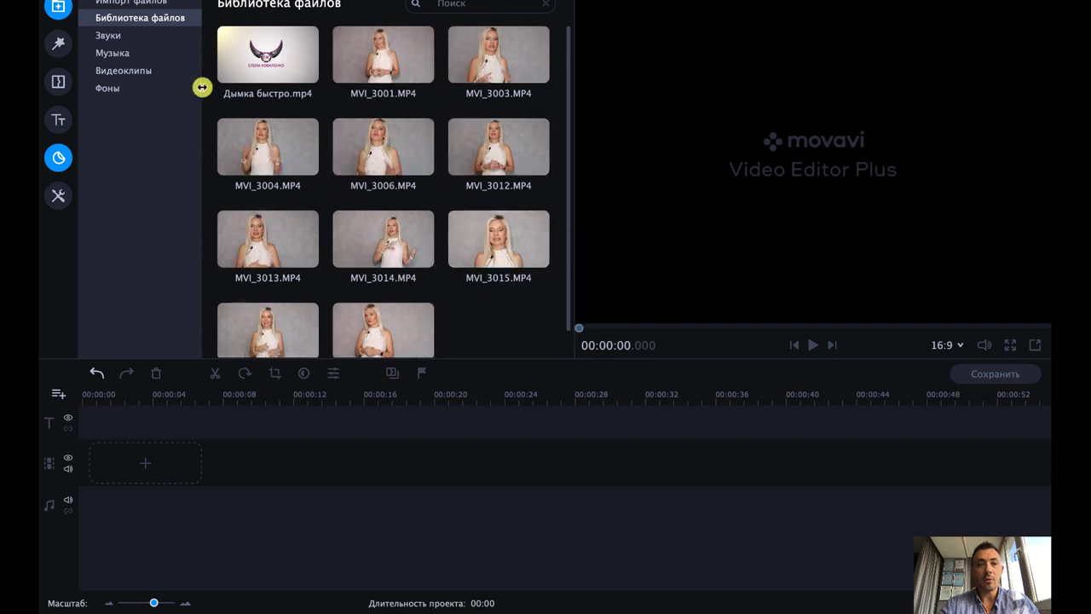
- Delete the last clip from the file library and place MVI_3001.MP4 at the start of the video track
{"action": "left_click", "coordinate": [423, 313]}
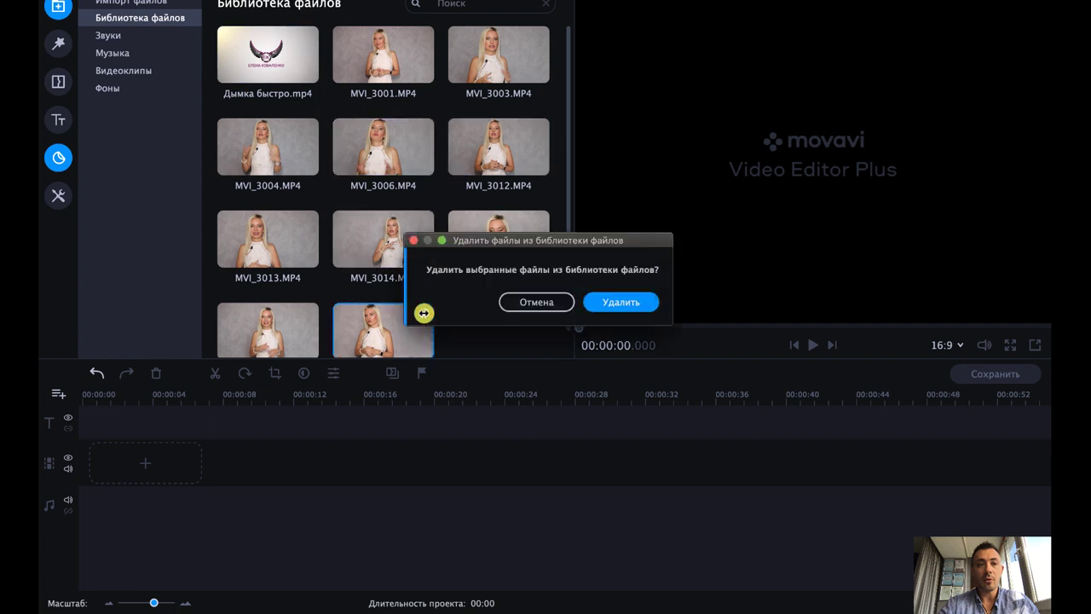
{"action": "left_click", "coordinate": [603, 304]}
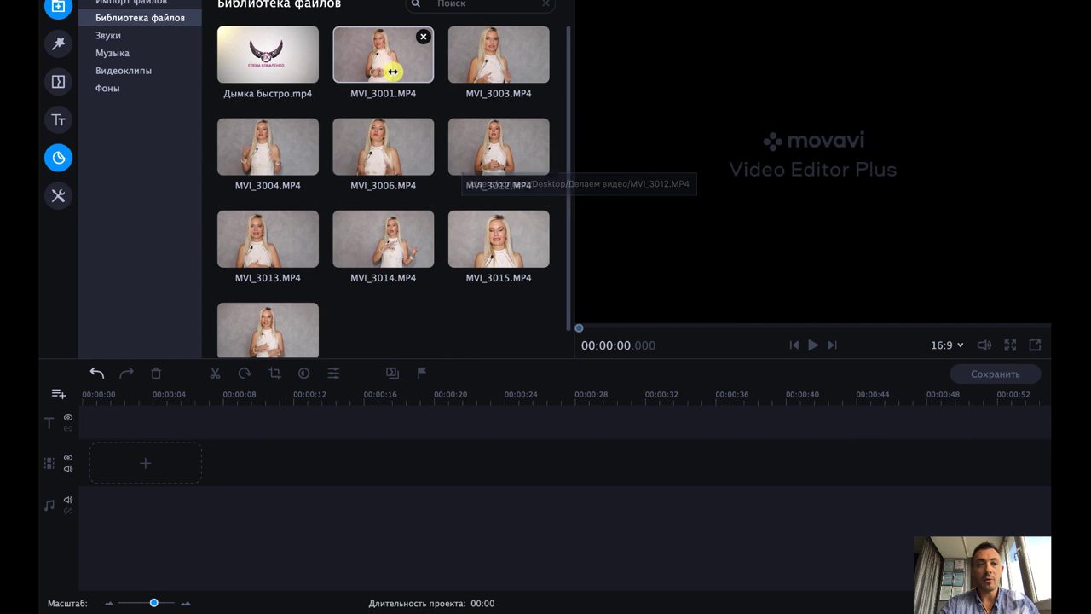
{"action": "left_click", "coordinate": [387, 61]}
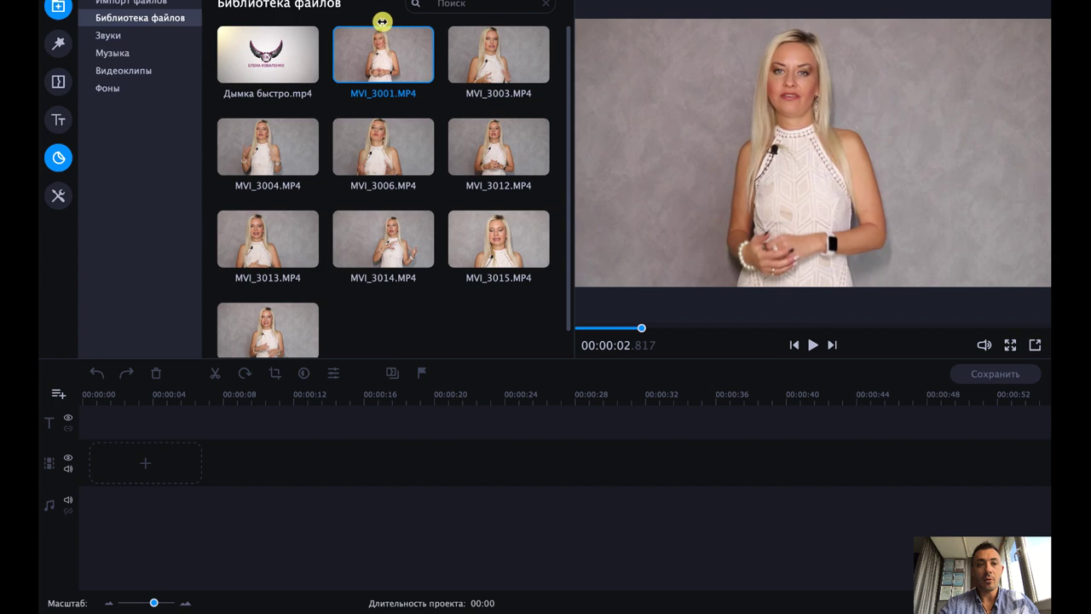
{"action": "left_click_drag", "start_coordinate": [382, 53], "coordinate": [100, 452]}
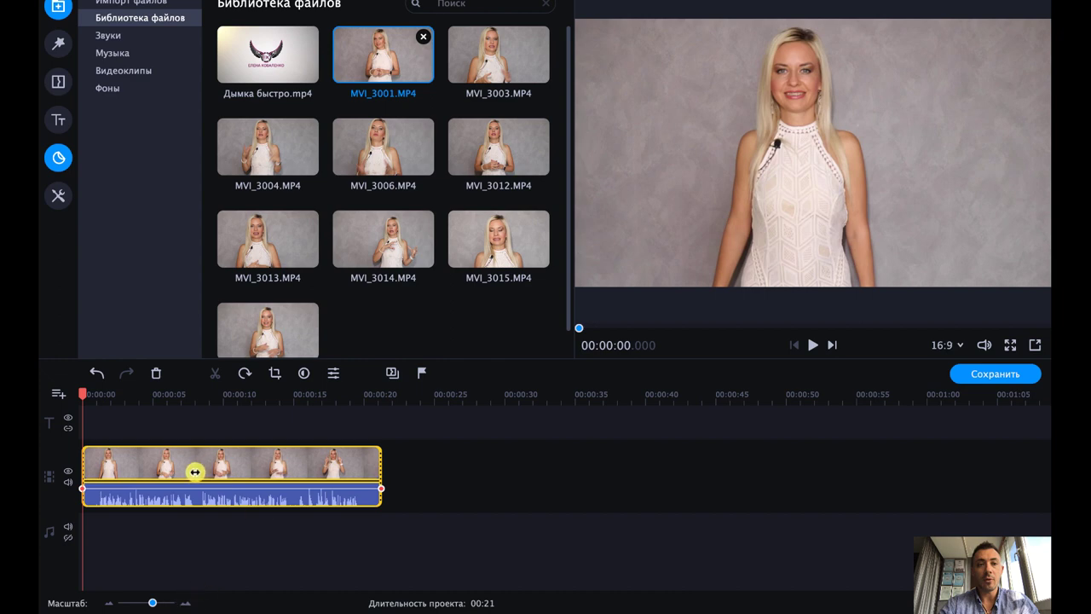
- Enlarge the timeline scale and scrub the playhead through the MVI_3001.MP4 clip to its end
{"action": "left_click", "coordinate": [188, 603]}
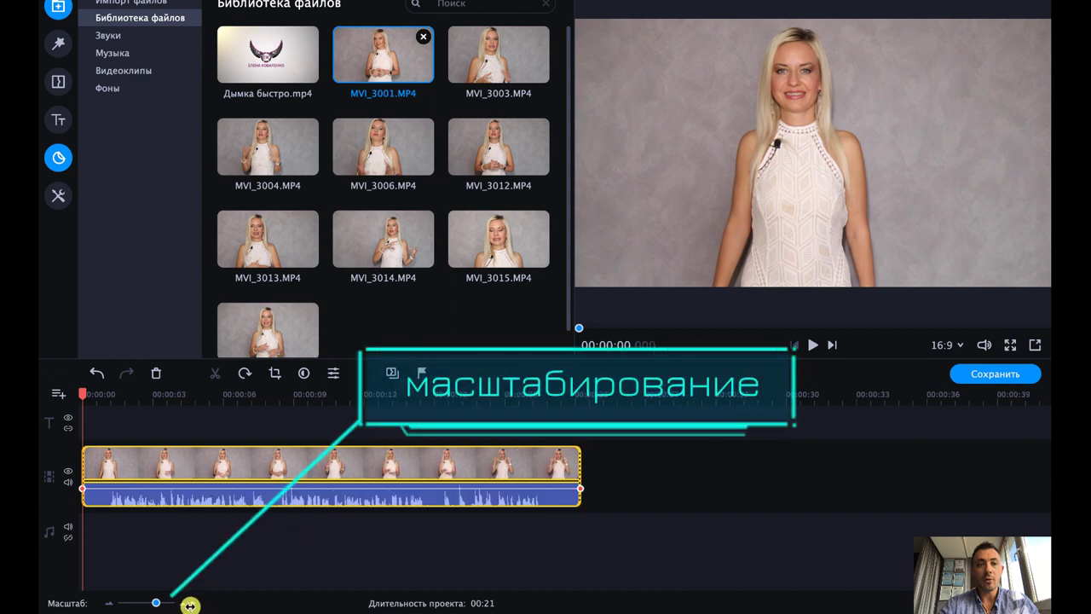
{"action": "left_click", "coordinate": [190, 605]}
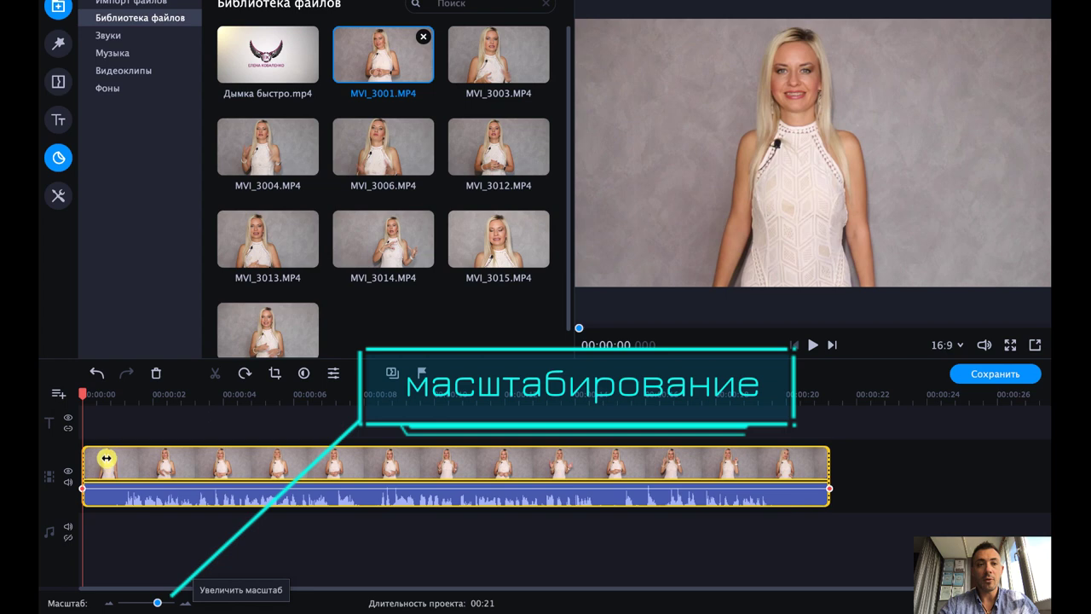
{"action": "mouse_move", "coordinate": [106, 458]}
{"action": "left_mouse_down"}
{"action": "mouse_move", "coordinate": [126, 467]}
{"action": "mouse_move", "coordinate": [328, 468]}
{"action": "left_mouse_up"}
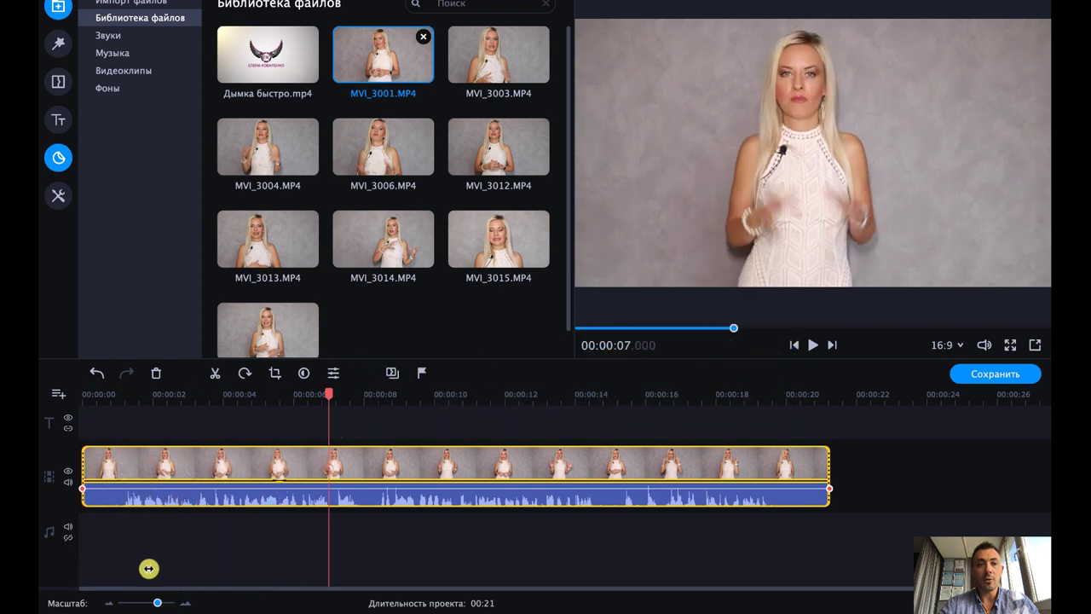
{"action": "left_click", "coordinate": [109, 602]}
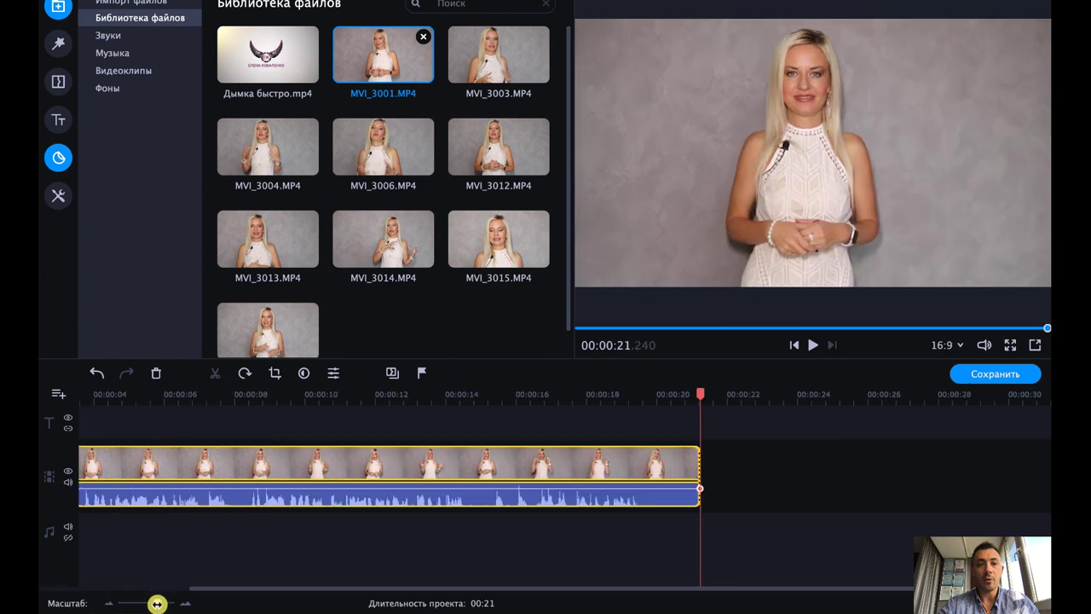
- Split the MVI_3001.MP4 clip at 00:00:01.140, just before the speech begins, and delete the short opening piece
{"action": "left_click_drag", "start_coordinate": [157, 603], "coordinate": [154, 603]}
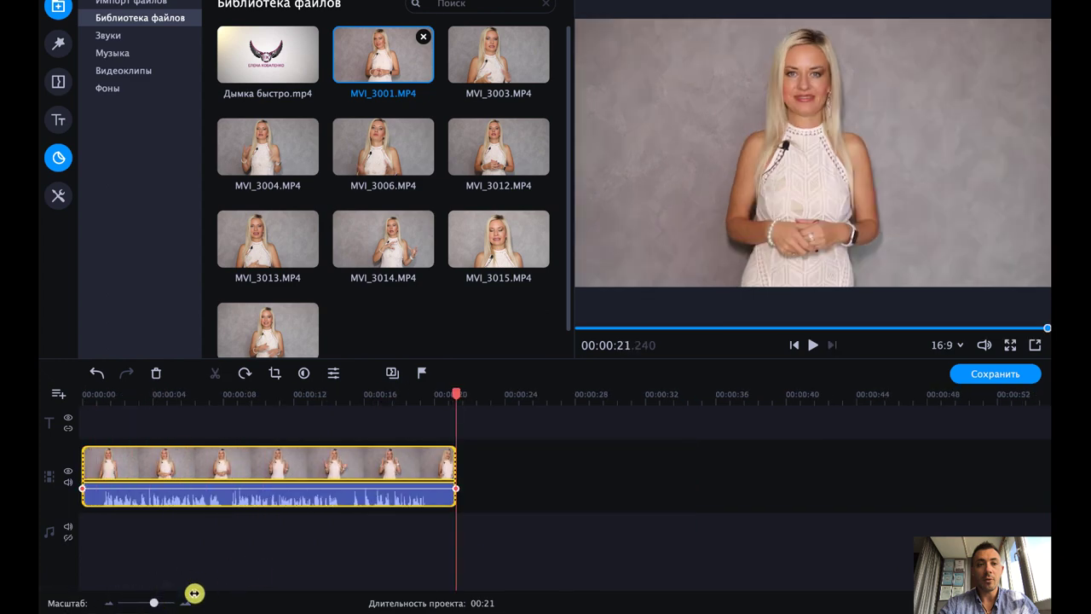
{"action": "left_click", "coordinate": [187, 603]}
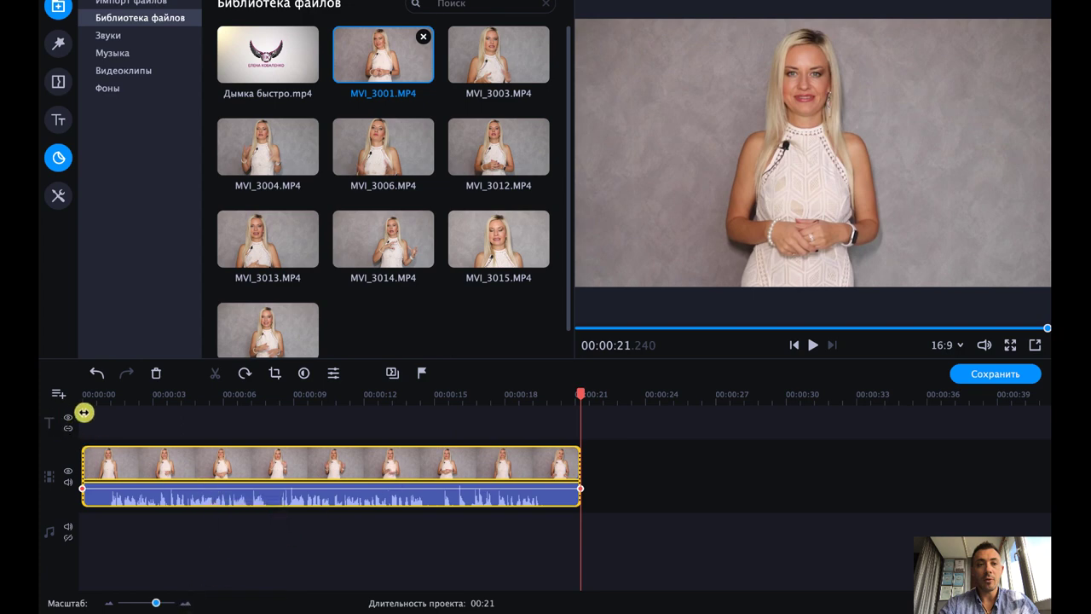
{"action": "left_click", "coordinate": [88, 408]}
{"action": "left_click", "coordinate": [90, 453]}
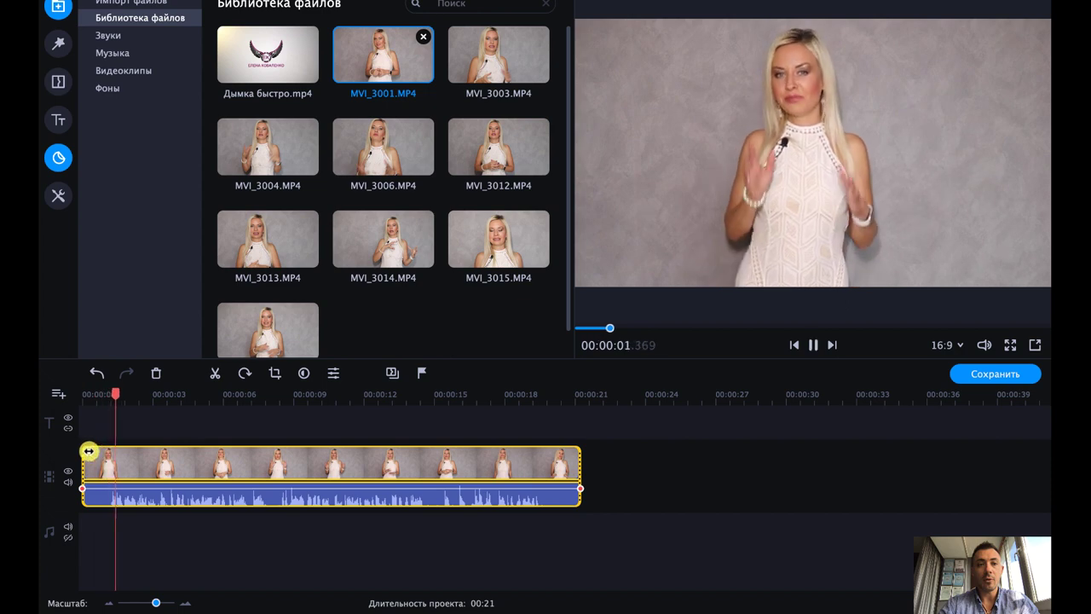
{"action": "key", "text": "space"}
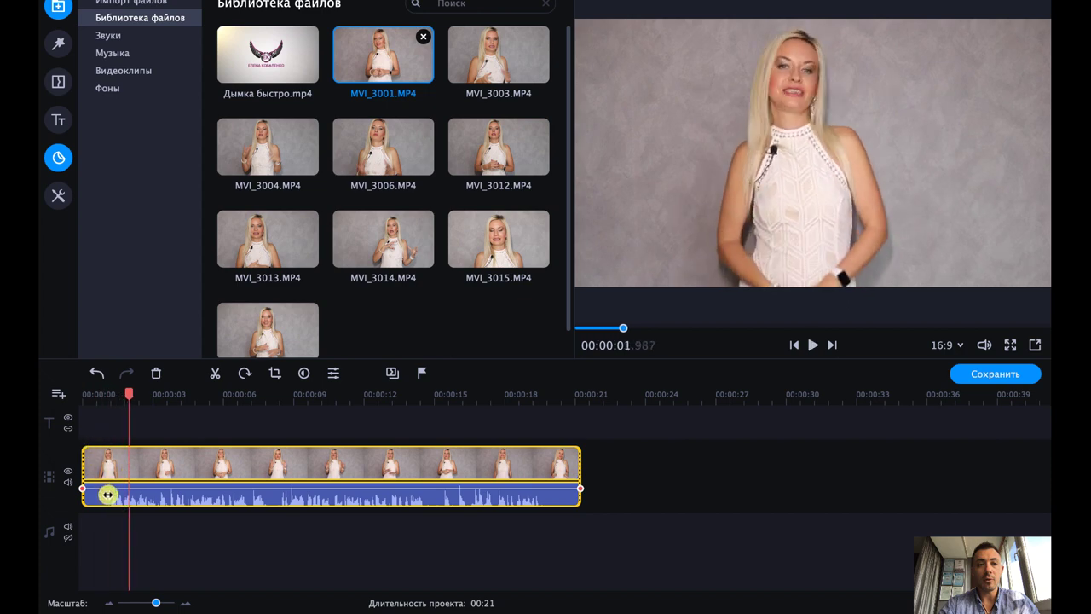
{"action": "left_click", "coordinate": [108, 494]}
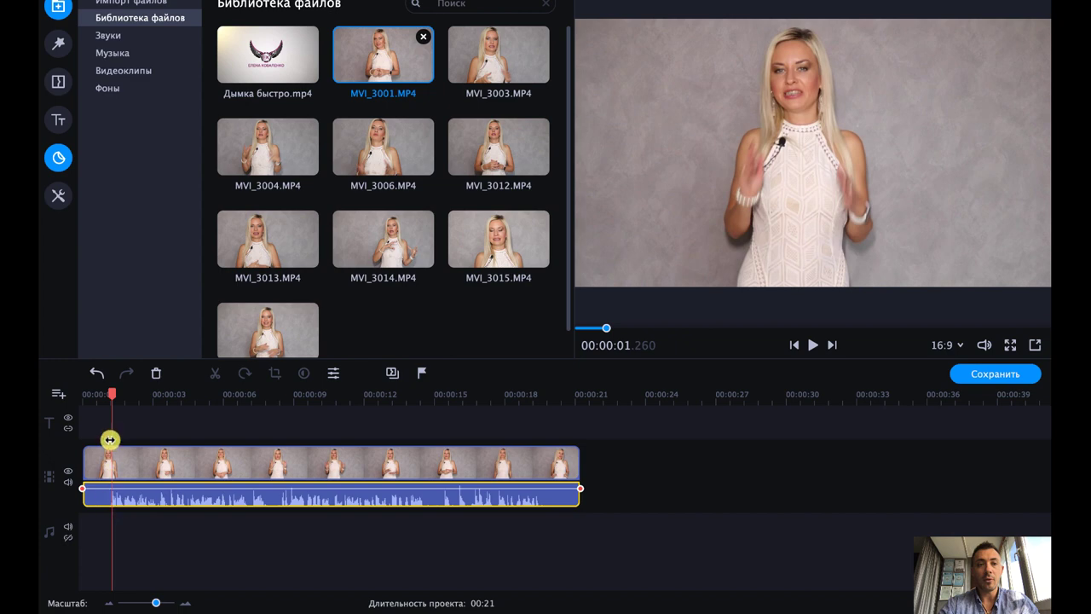
{"action": "left_click", "coordinate": [110, 438]}
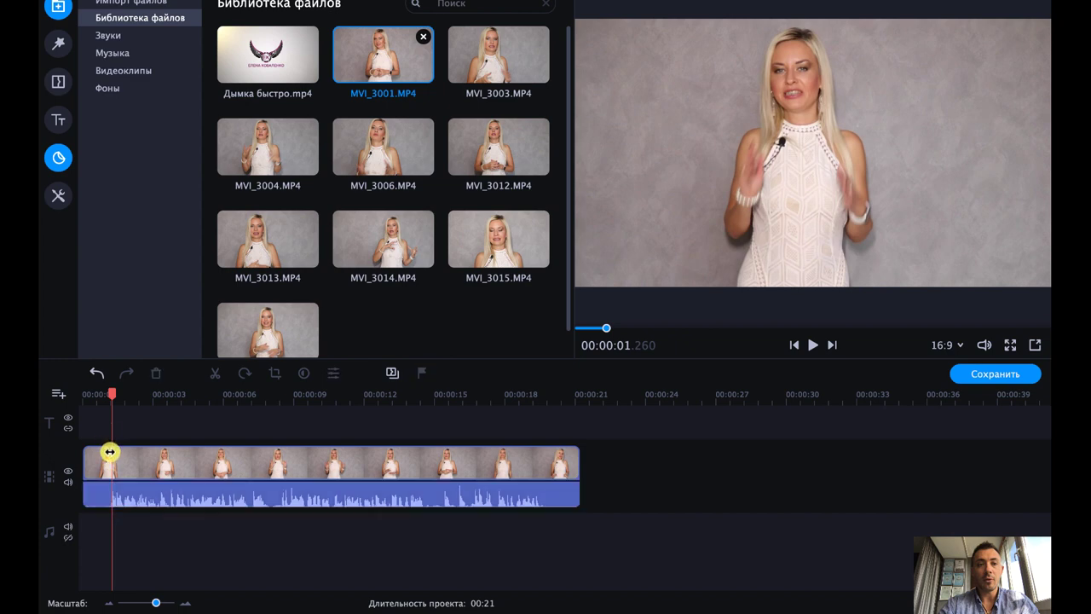
{"action": "left_click", "coordinate": [110, 466]}
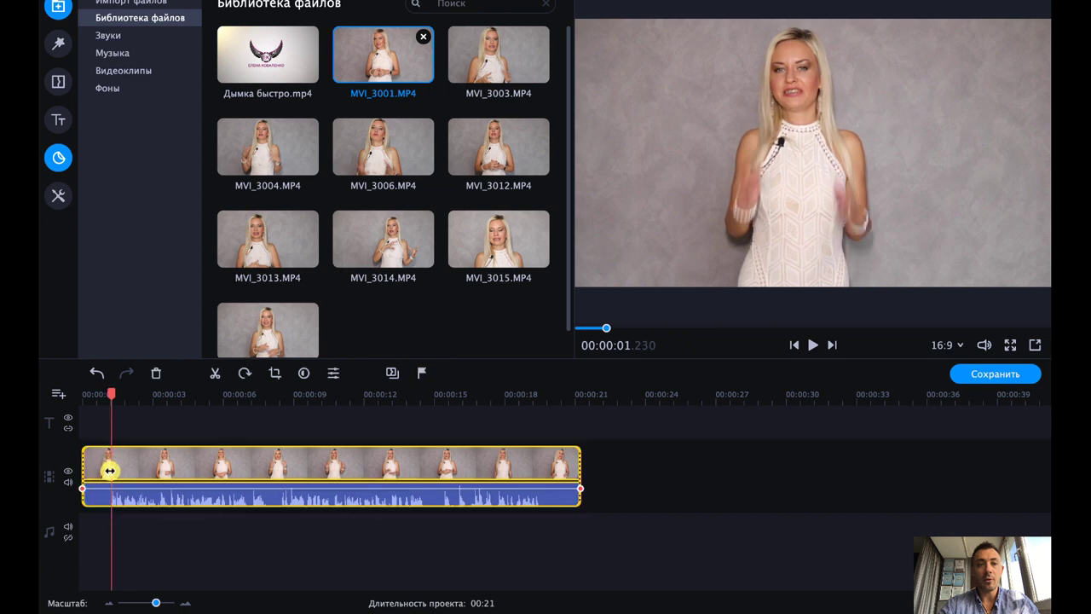
{"action": "left_click", "coordinate": [107, 470]}
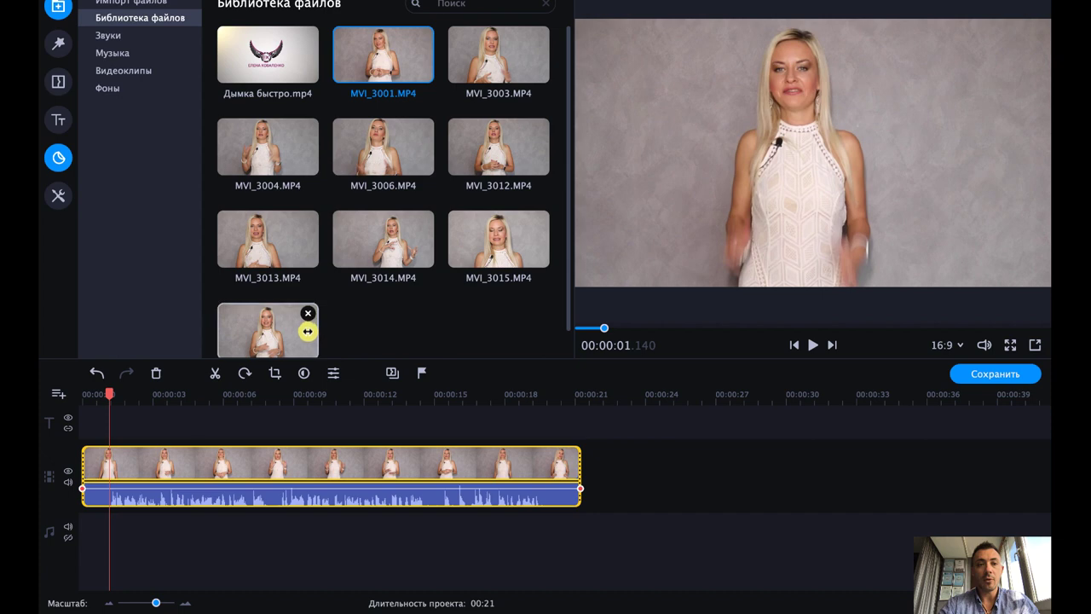
{"action": "left_click", "coordinate": [215, 376]}
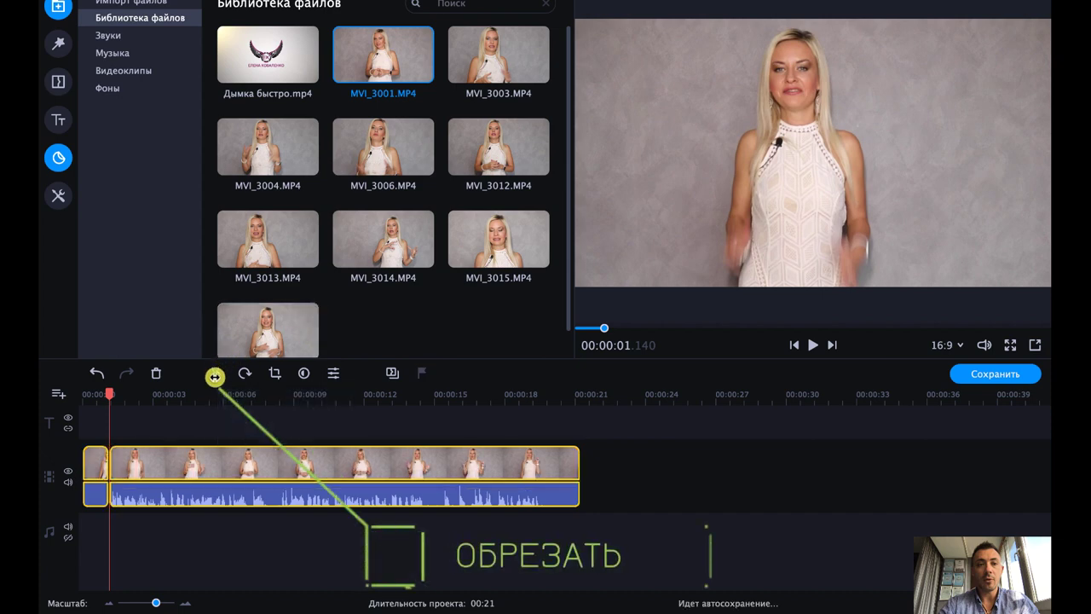
{"action": "left_click", "coordinate": [95, 470]}
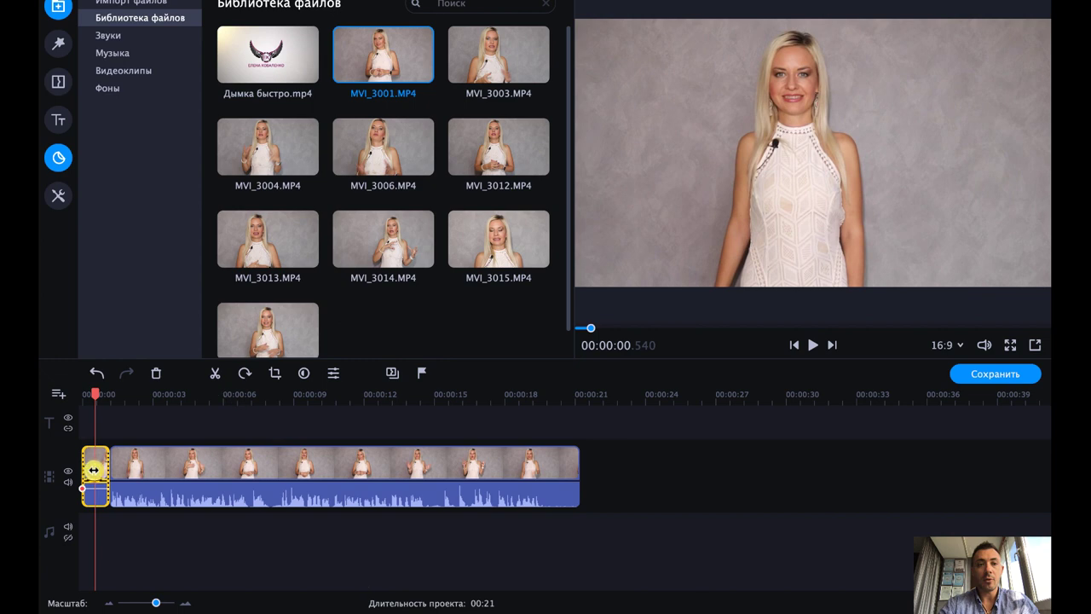
{"action": "key", "text": "Delete"}
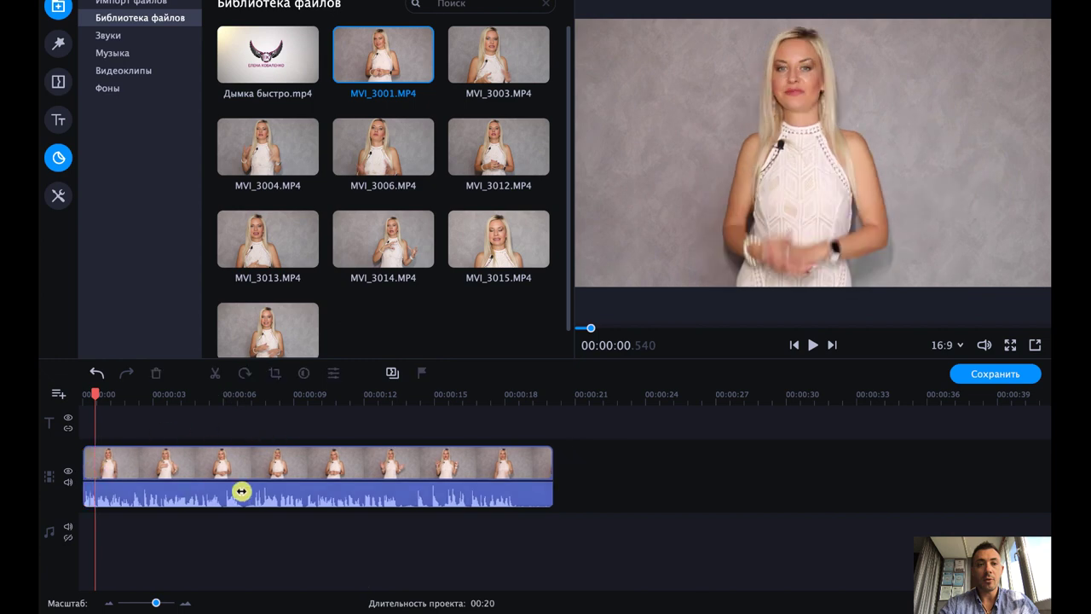
- Undo the deletion and the split of the opening piece, and redo both
{"action": "left_click", "coordinate": [96, 372]}
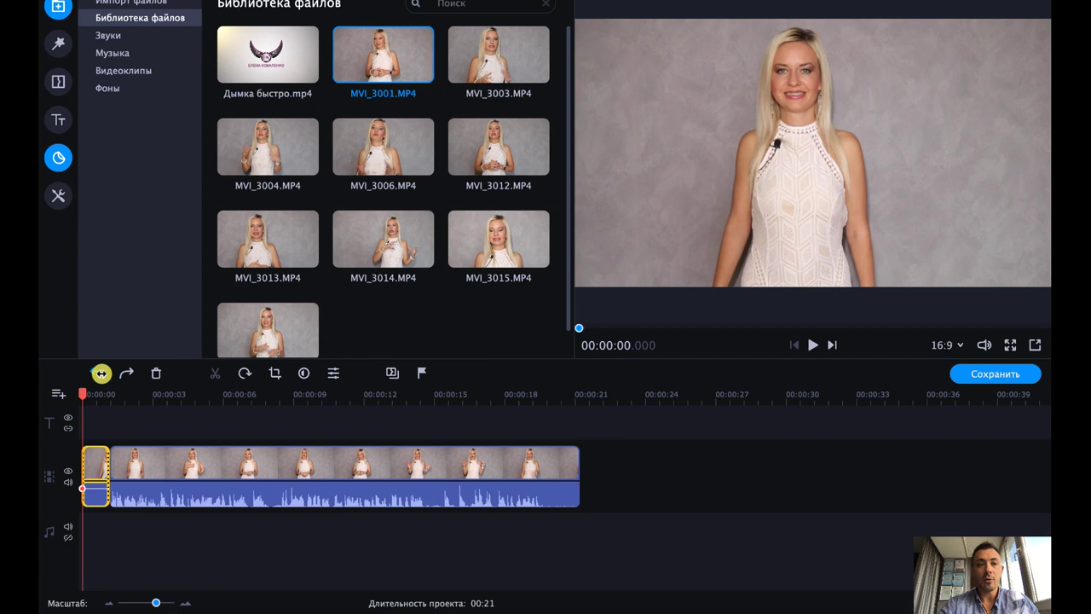
{"action": "left_click", "coordinate": [100, 372]}
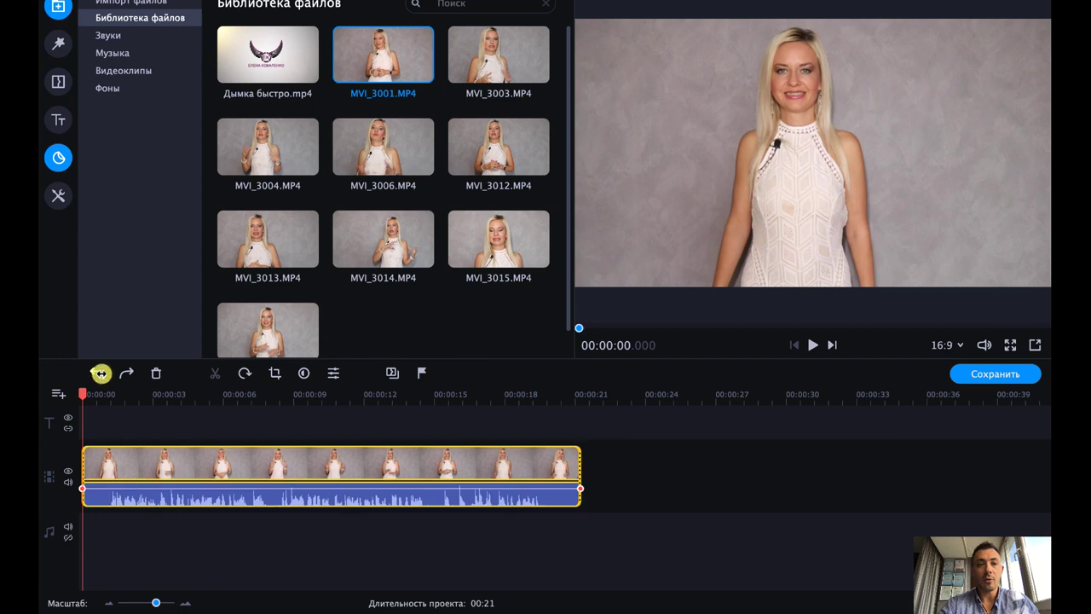
{"action": "left_click", "coordinate": [125, 375]}
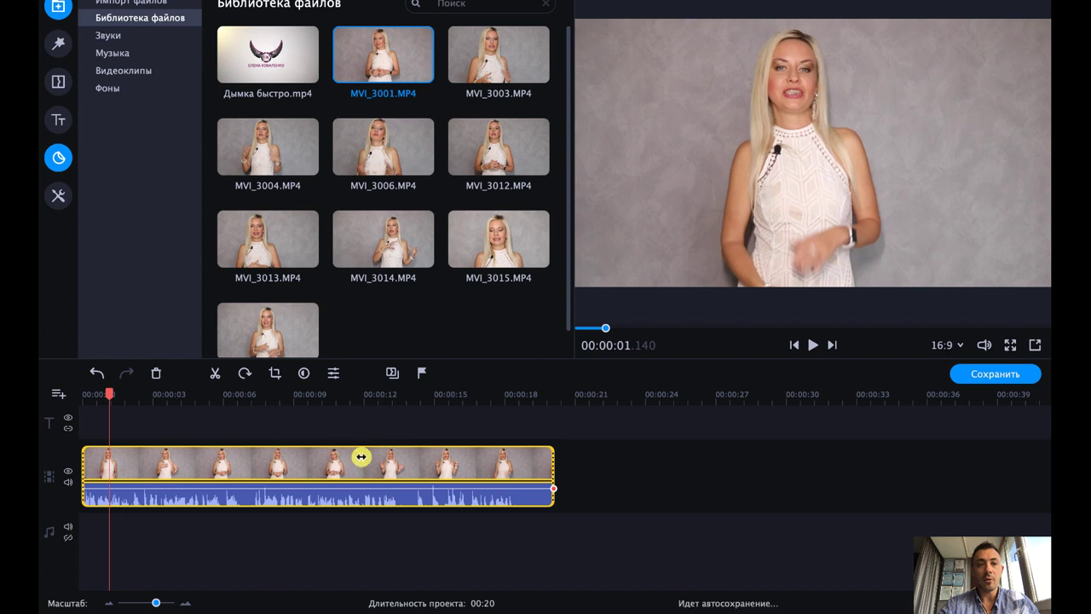
- Split the timeline clip at 00:00:18.310, where the speech ends, and delete the silent closing piece
{"action": "left_click", "coordinate": [501, 462]}
{"action": "left_click_drag", "start_coordinate": [507, 462], "coordinate": [512, 464]}
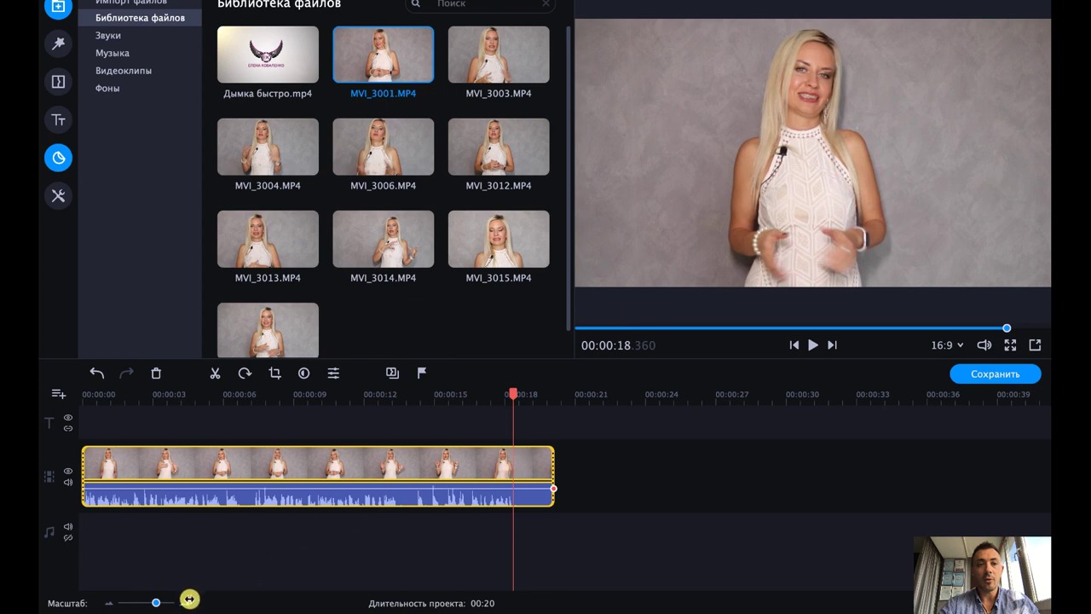
{"action": "left_click", "coordinate": [111, 603]}
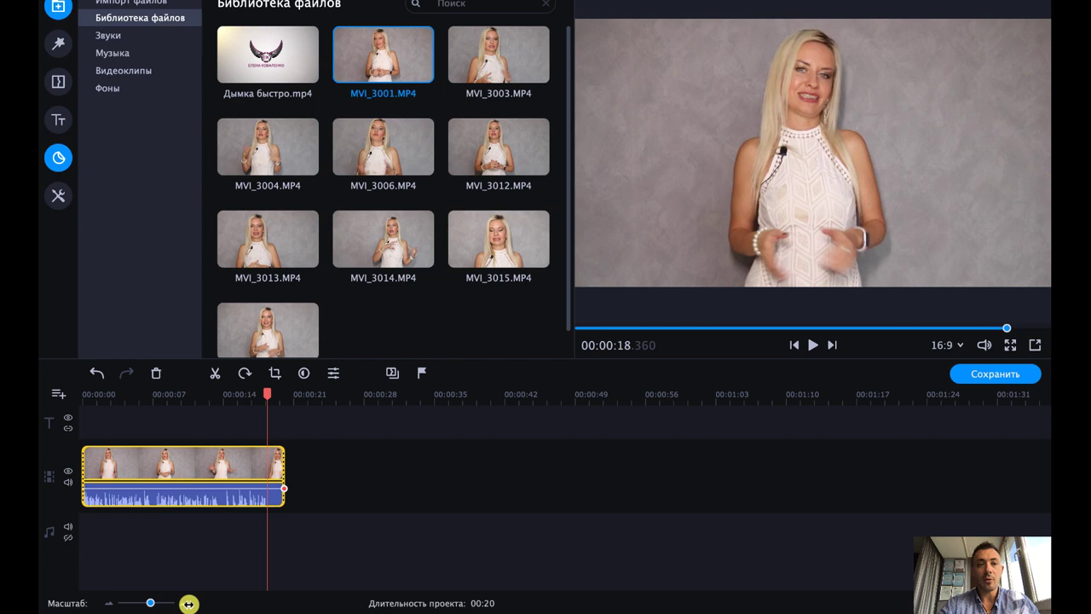
{"action": "left_click", "coordinate": [189, 604]}
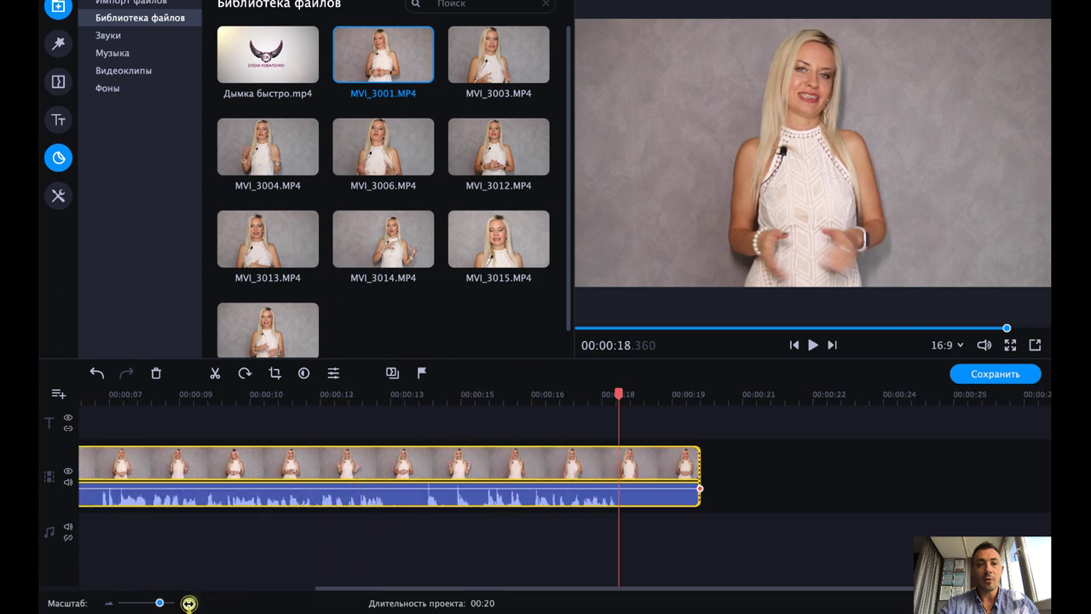
{"action": "left_click", "coordinate": [188, 603]}
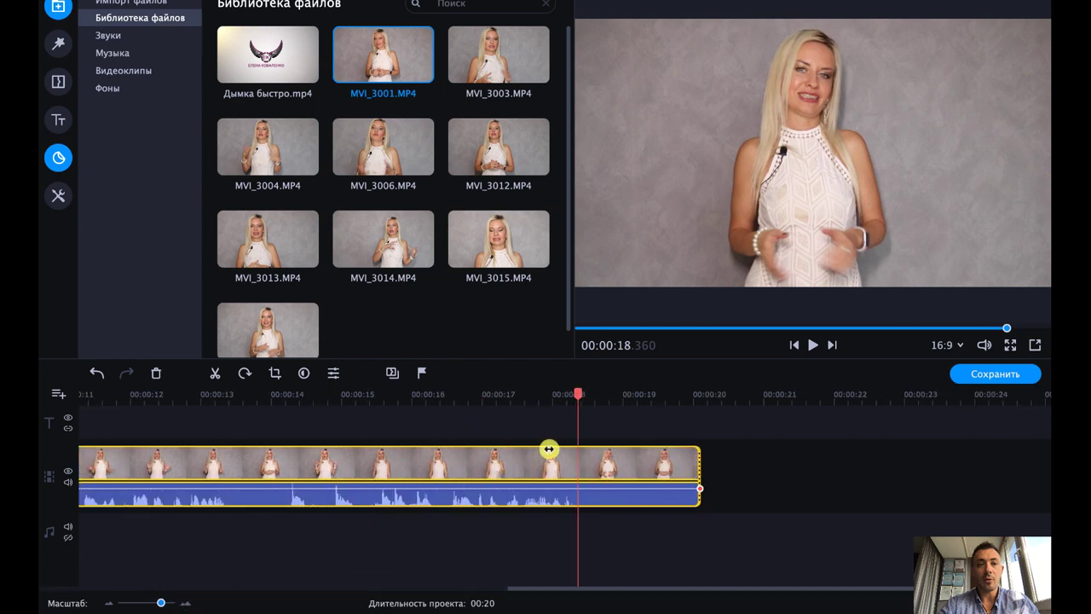
{"action": "double_click", "coordinate": [575, 473]}
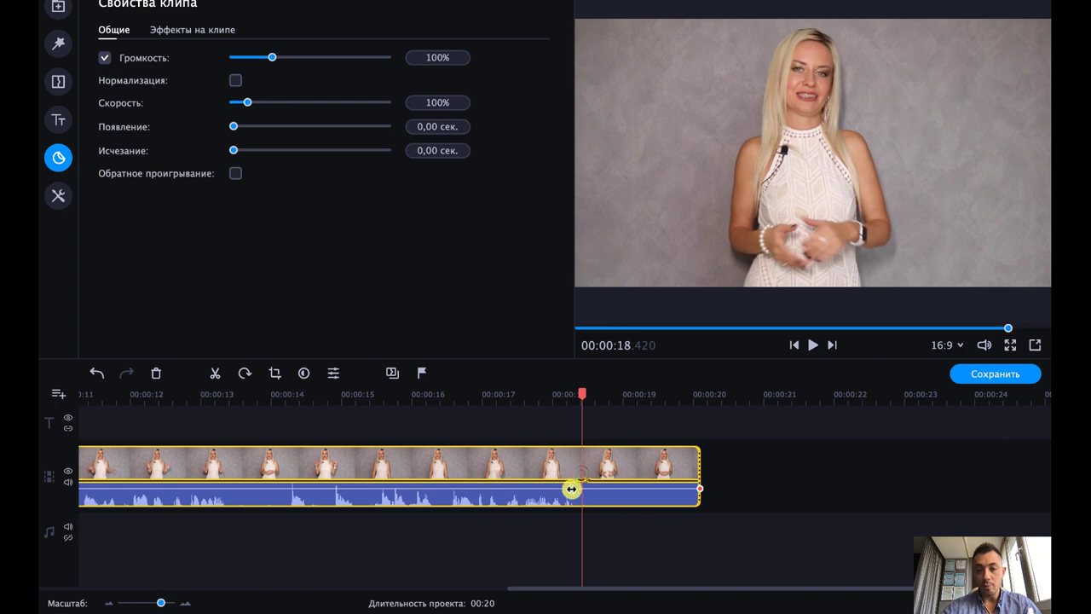
{"action": "left_click", "coordinate": [571, 489]}
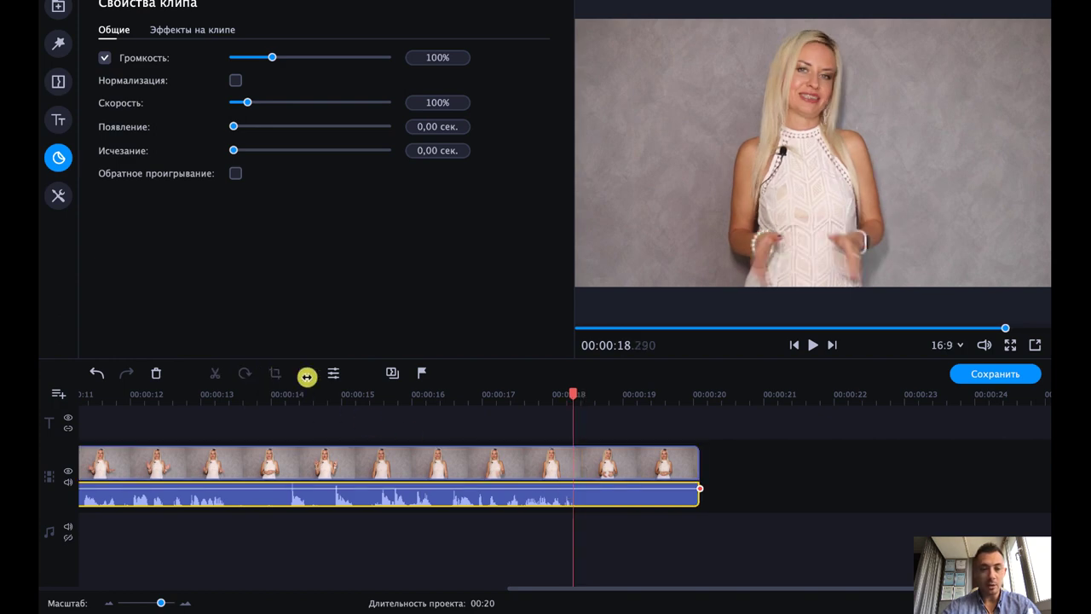
{"action": "left_click", "coordinate": [573, 470]}
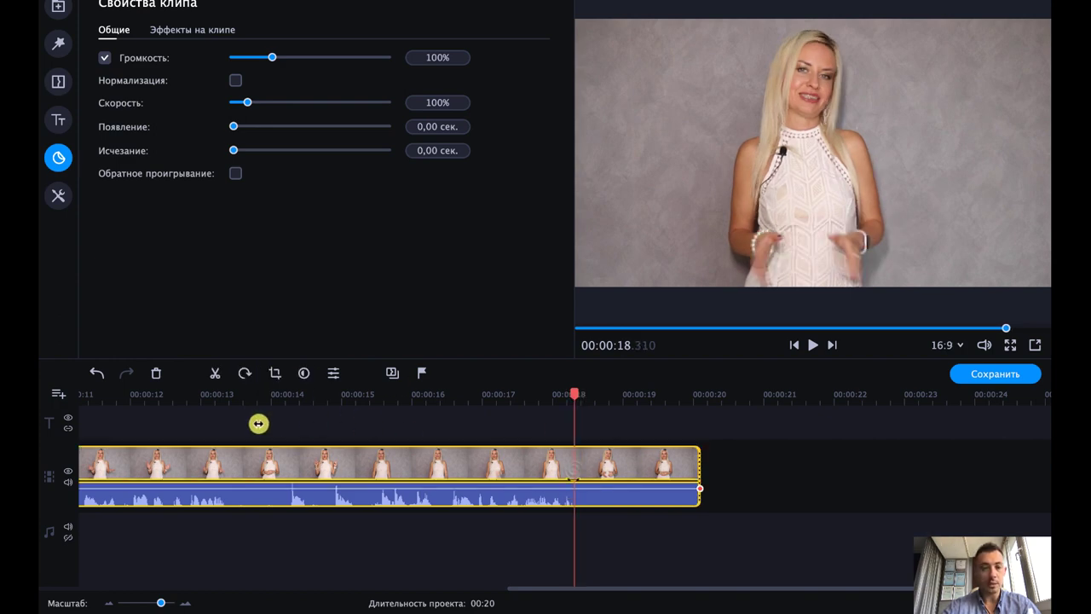
{"action": "left_click", "coordinate": [213, 376]}
{"action": "left_click", "coordinate": [609, 462]}
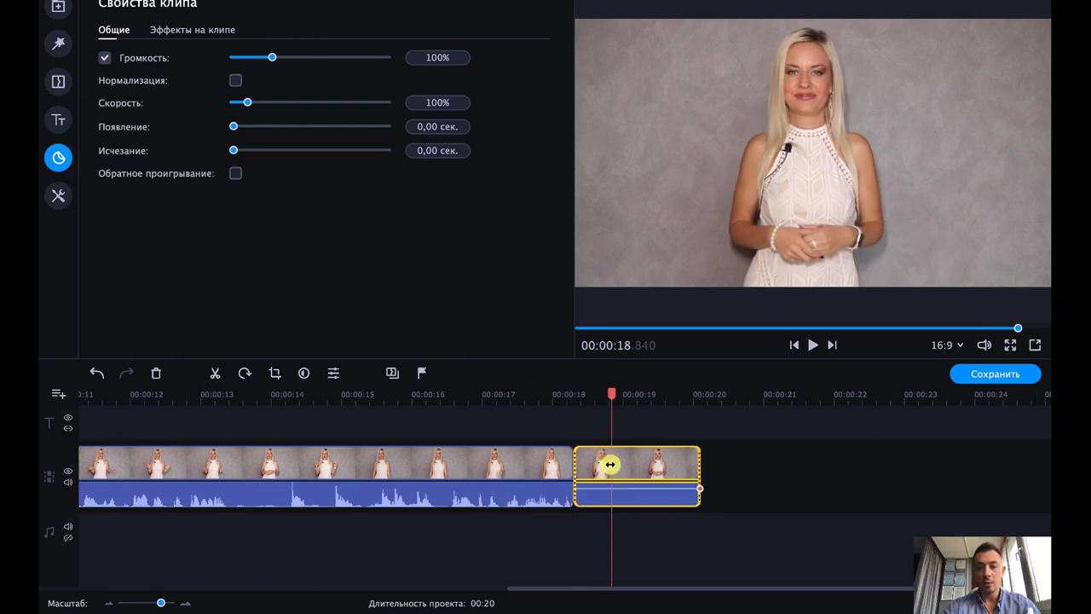
{"action": "key", "text": "Delete"}
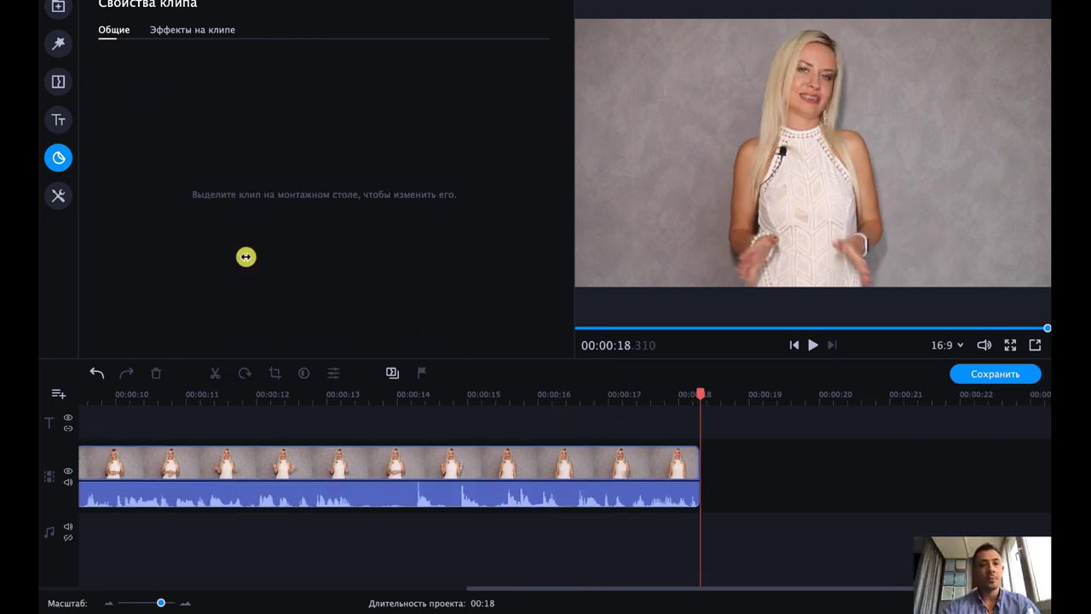
- Reopen the file library and play back the trimmed clip, checking several moments near its end
{"action": "left_click", "coordinate": [109, 602]}
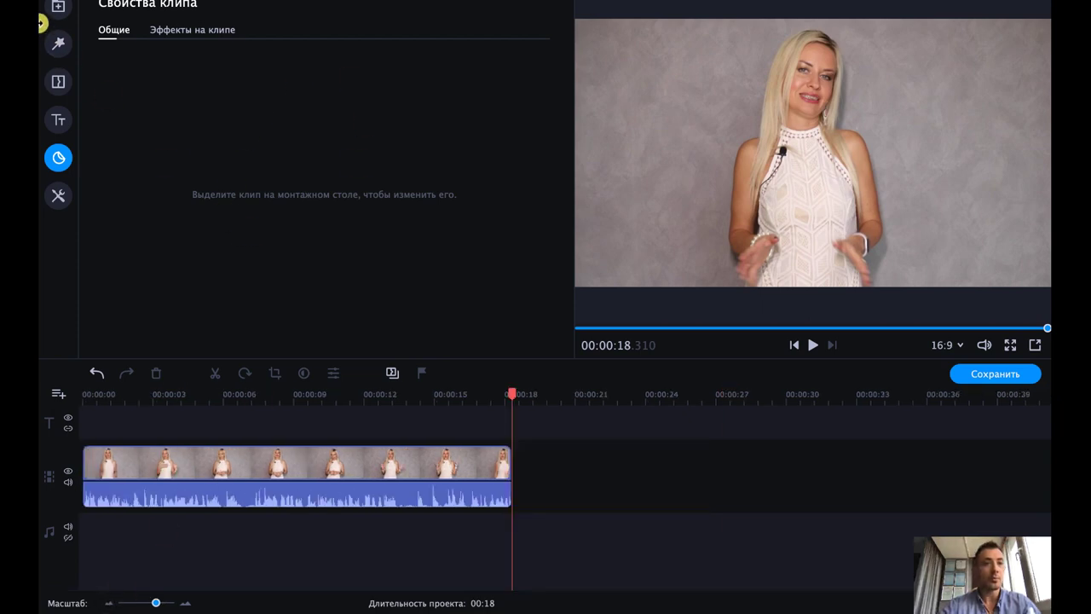
{"action": "left_click", "coordinate": [57, 7]}
{"action": "left_click", "coordinate": [451, 398]}
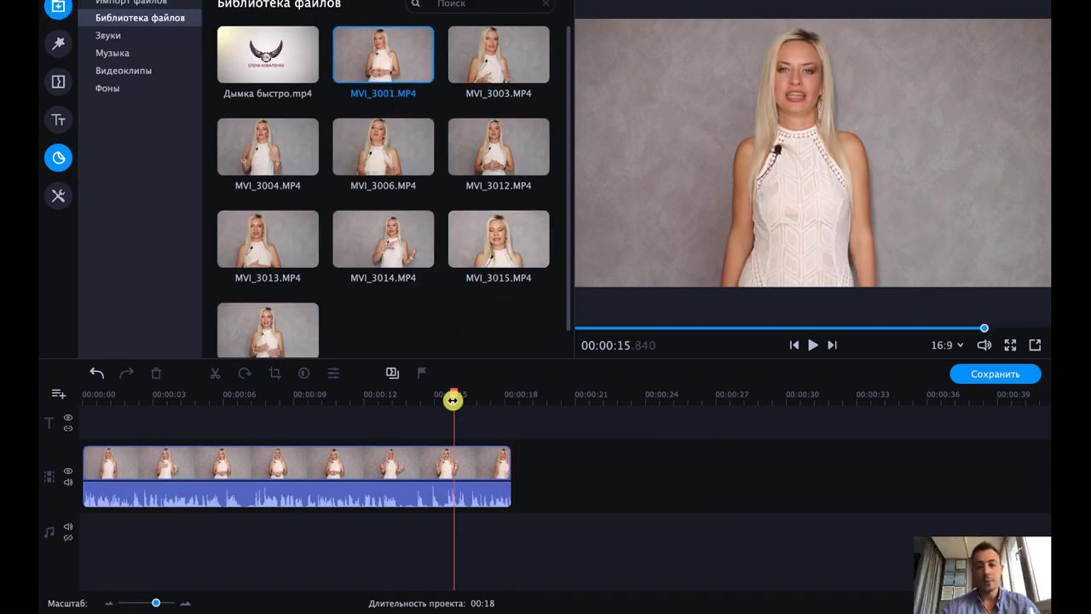
{"action": "key", "text": "space"}
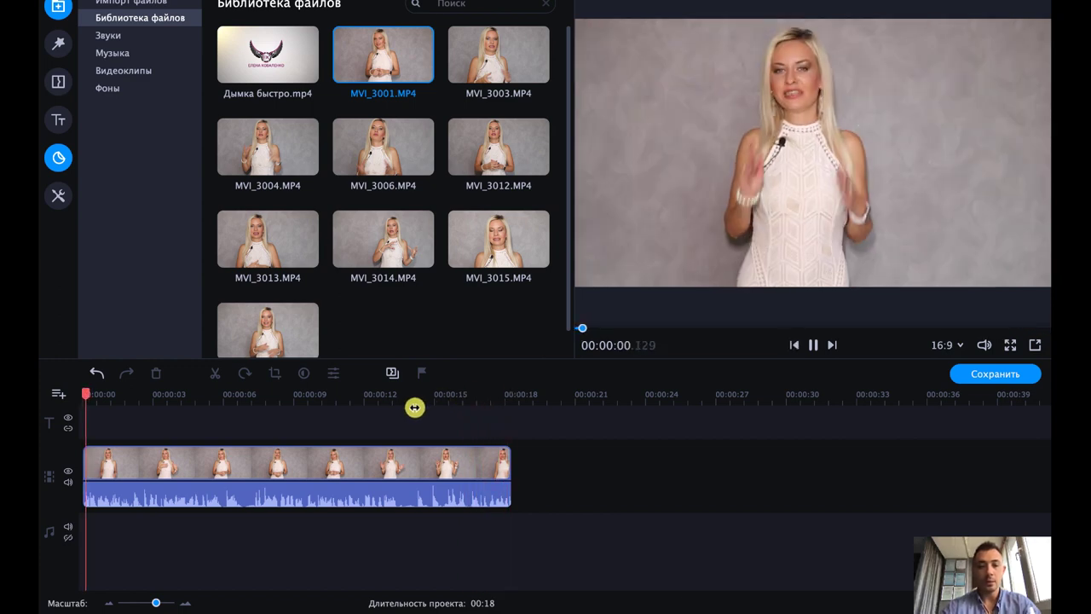
{"action": "left_click", "coordinate": [433, 400]}
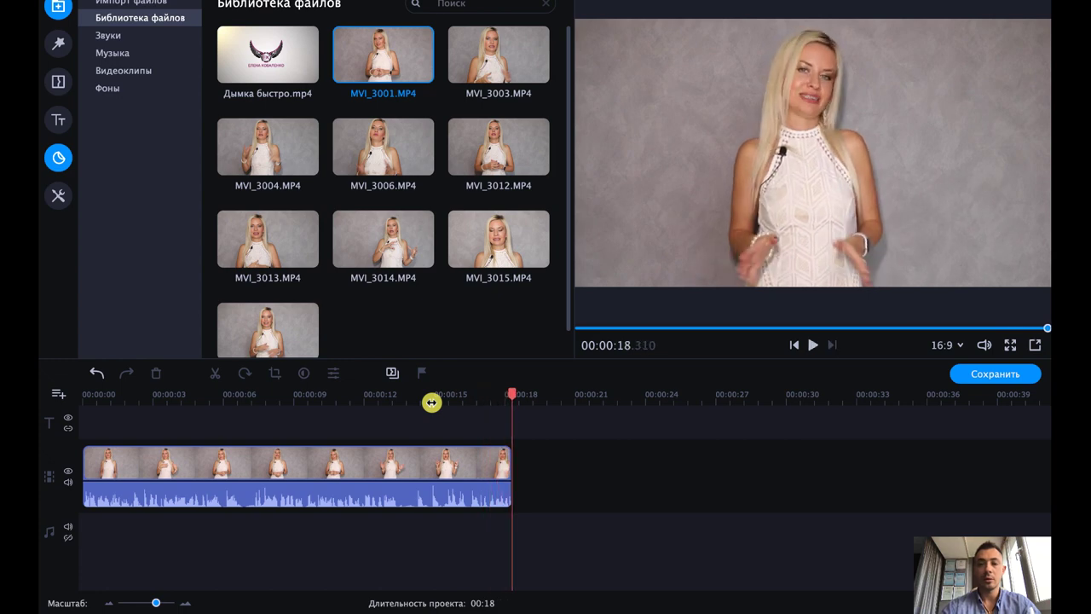
{"action": "left_click", "coordinate": [418, 399]}
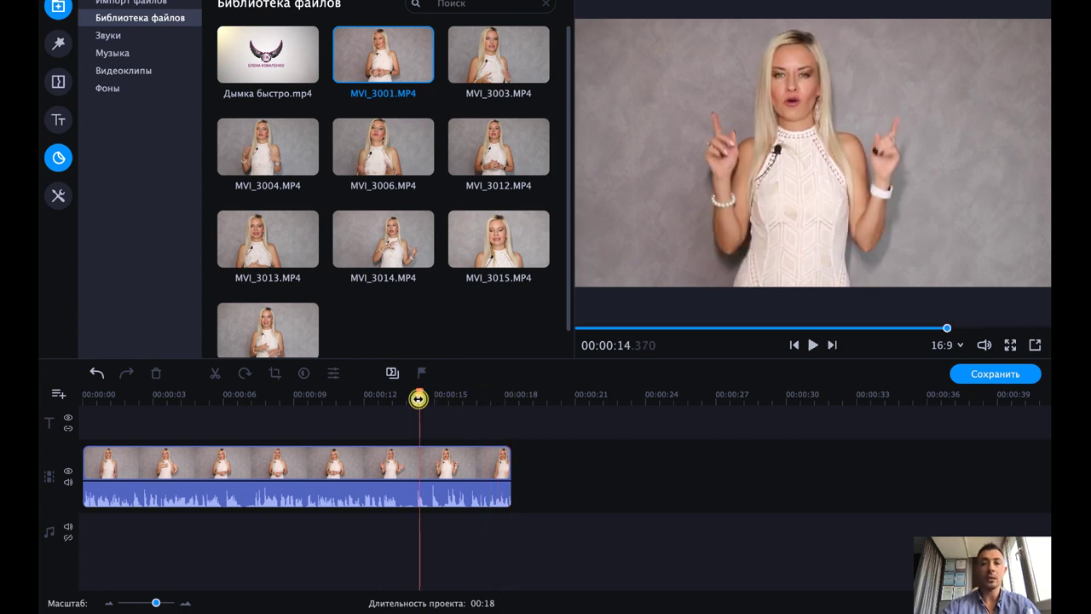
{"action": "left_click", "coordinate": [404, 398]}
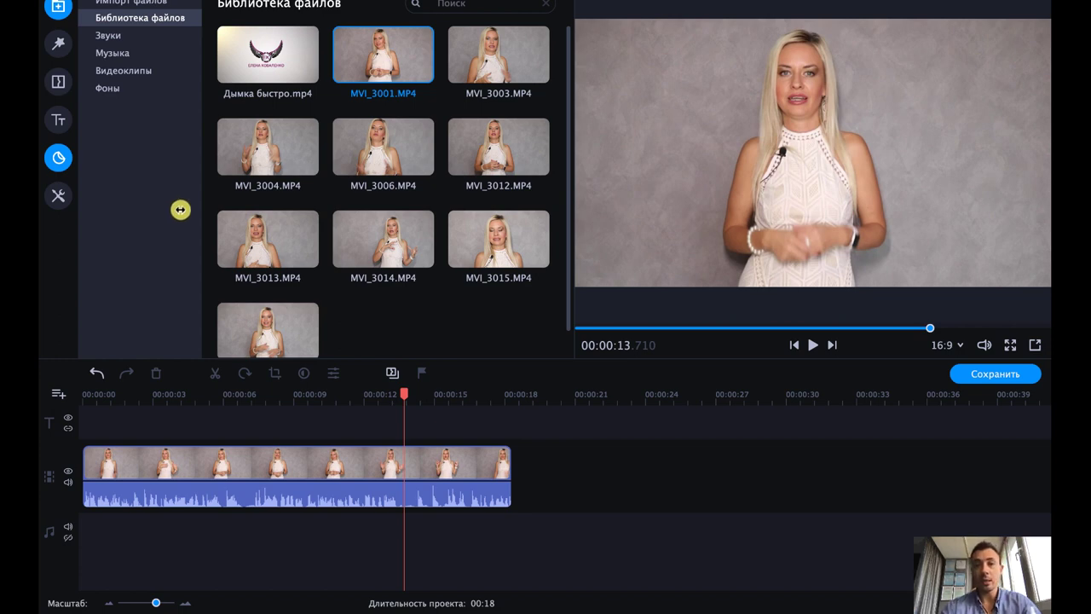
- Browse the popular, simple, artistic and intro title categories and preview the "Студия" and "Минимализм – линия" titles
{"action": "left_click", "coordinate": [58, 120]}
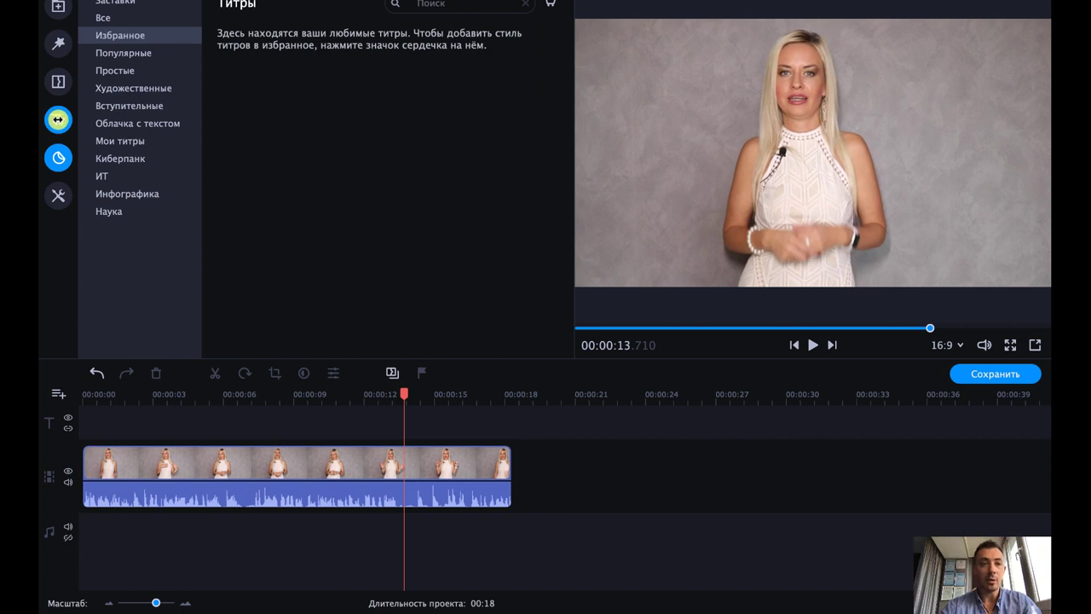
{"action": "left_click", "coordinate": [126, 50]}
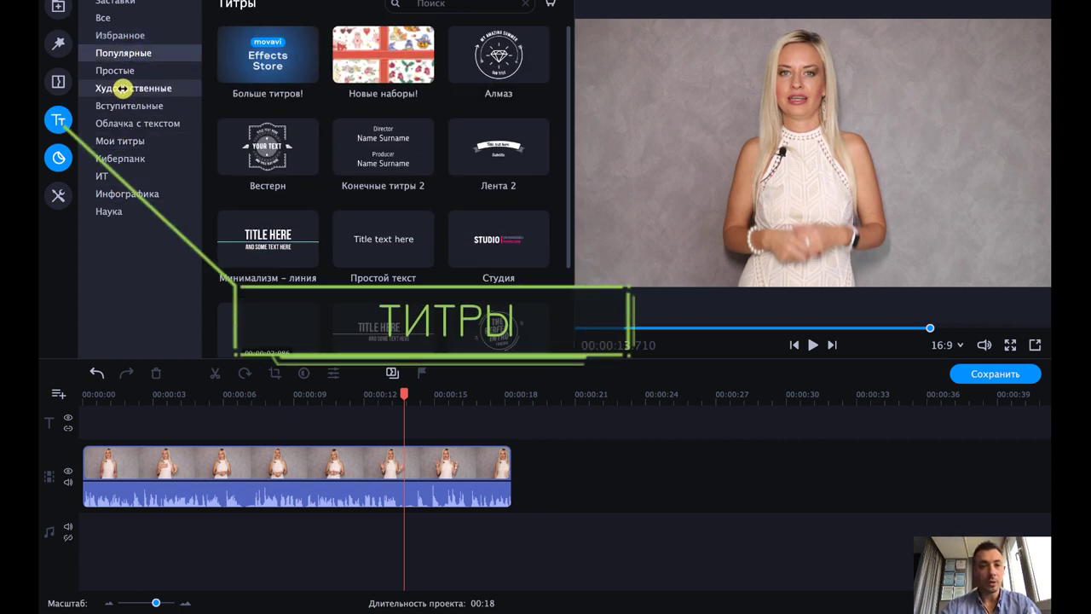
{"action": "left_click", "coordinate": [126, 73]}
{"action": "left_click", "coordinate": [127, 87]}
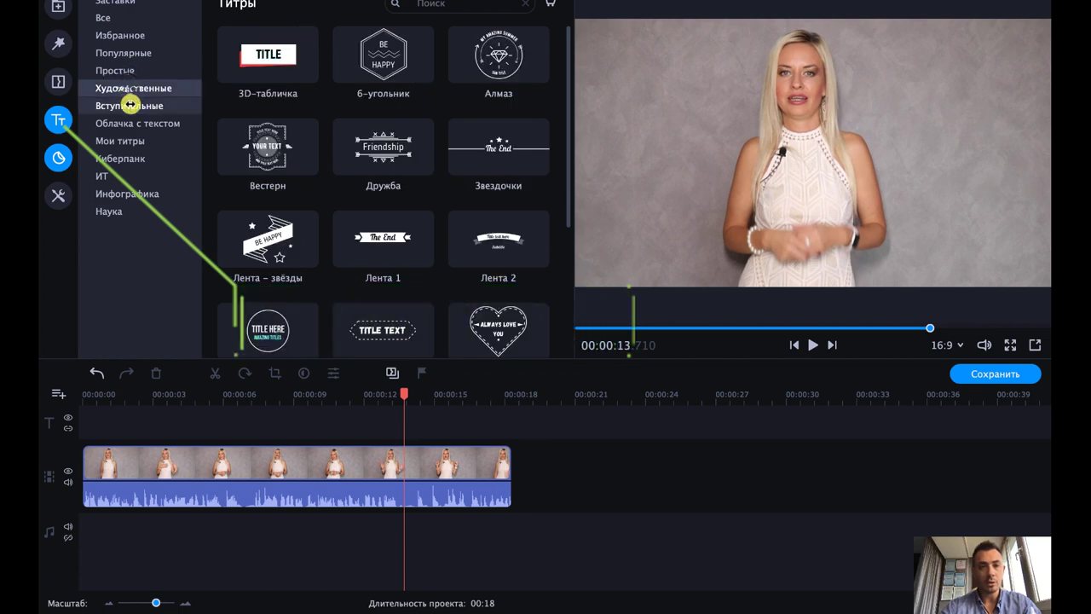
{"action": "left_click", "coordinate": [128, 107]}
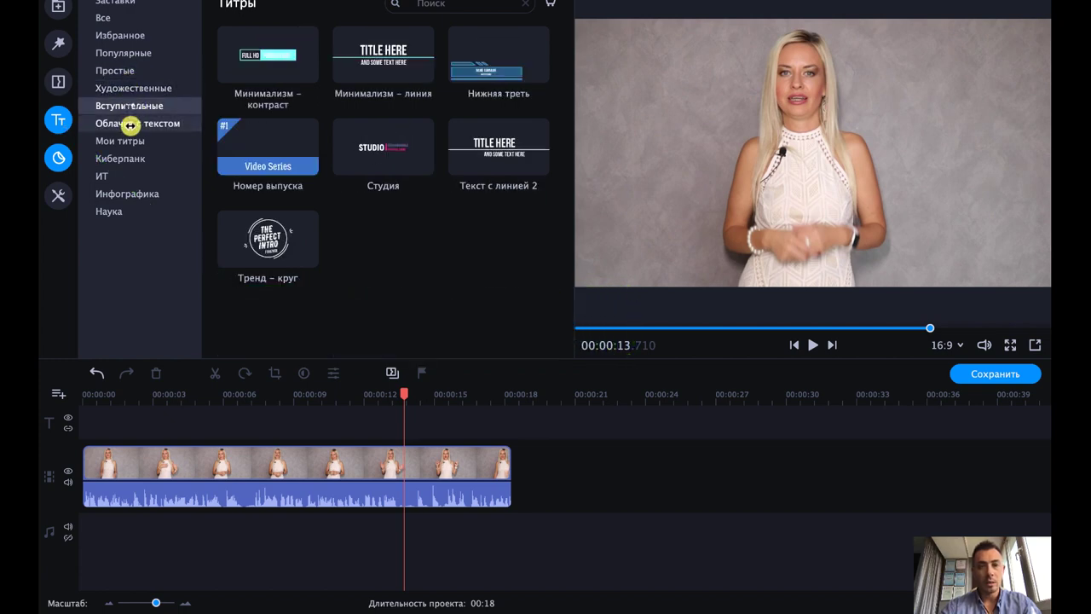
{"action": "left_click", "coordinate": [382, 153]}
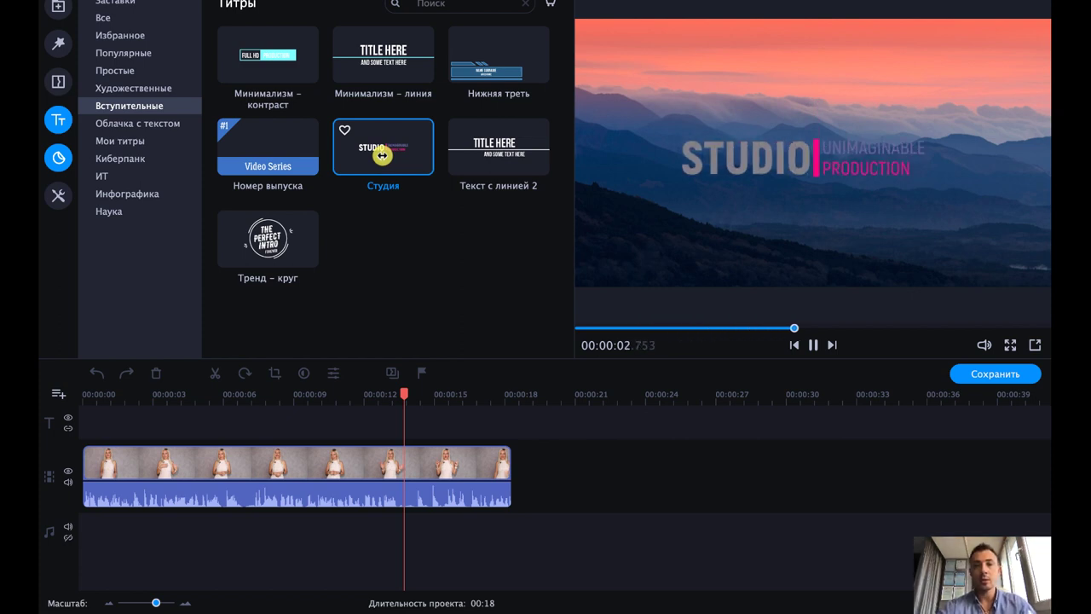
{"action": "left_click", "coordinate": [386, 78]}
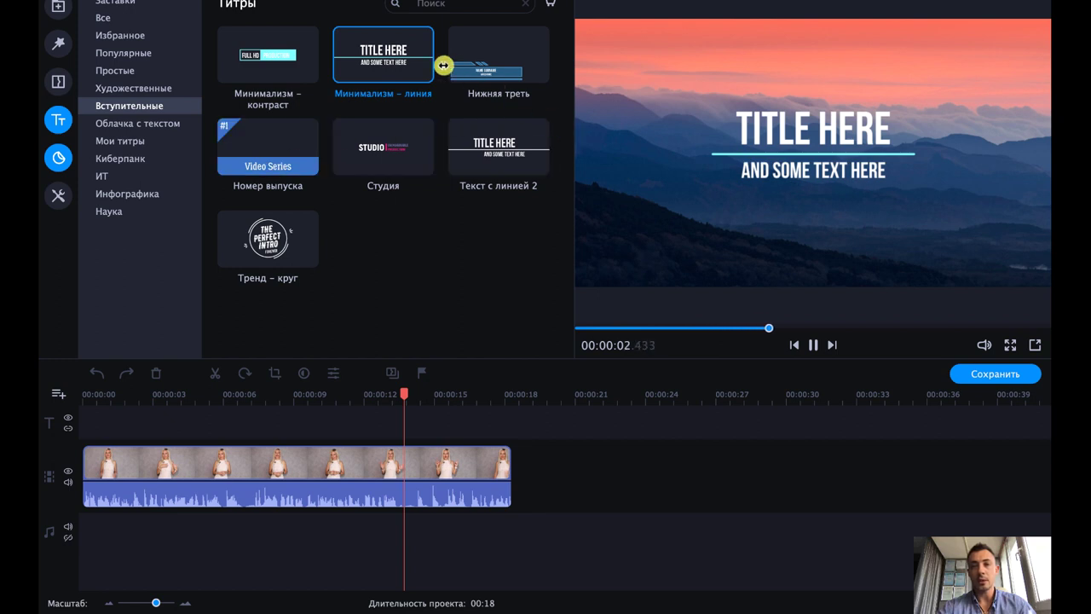
- Add the "Студия" title to the title track at about 00:00:13.290 and trim it to about 5.02 s, ending with the video clip
{"action": "left_click", "coordinate": [389, 139]}
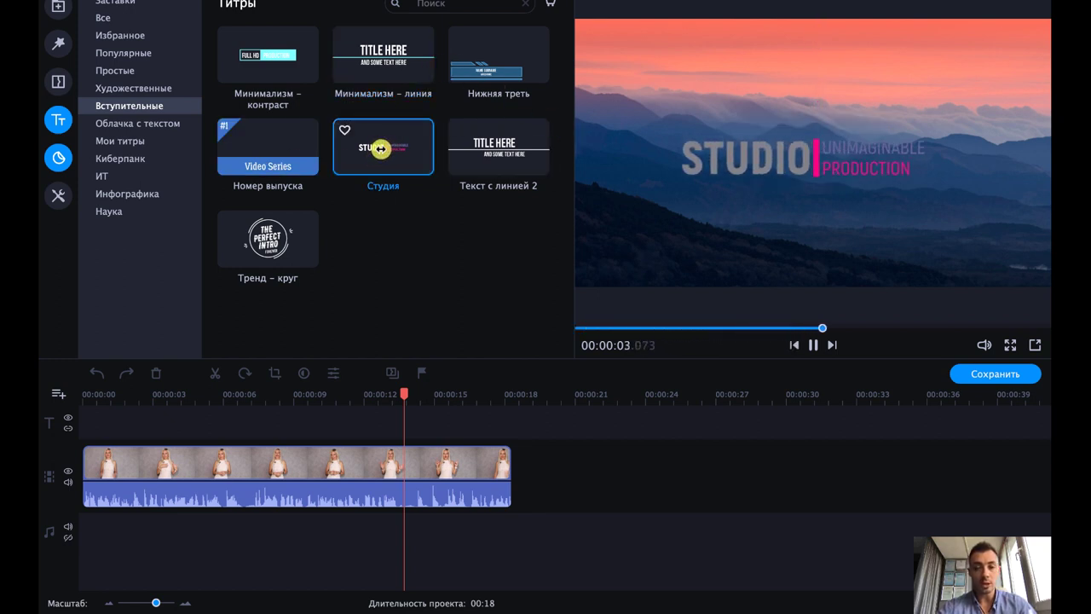
{"action": "left_click_drag", "start_coordinate": [380, 148], "coordinate": [390, 416]}
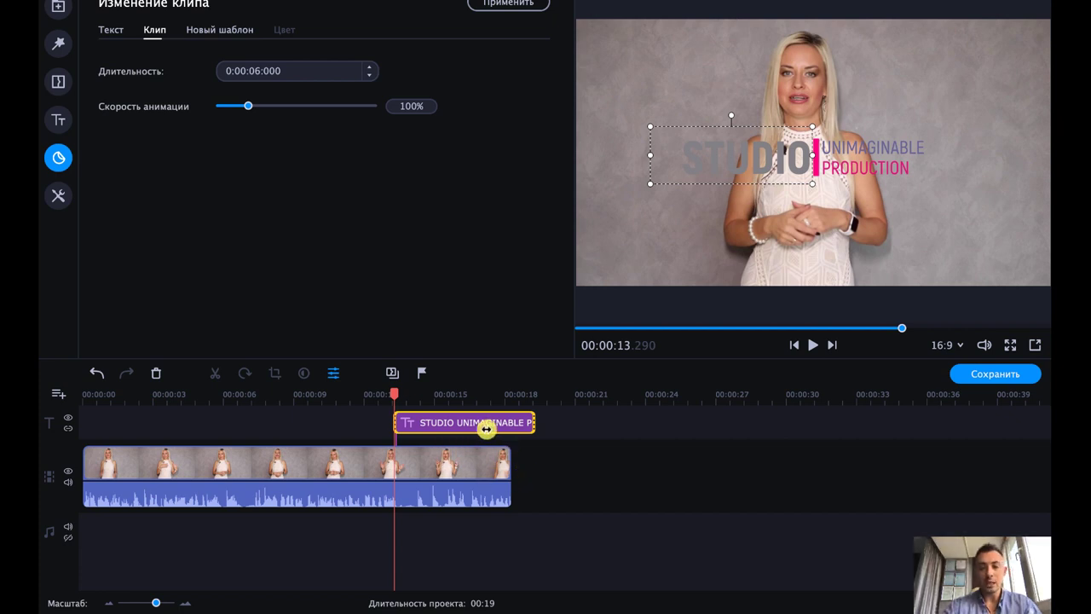
{"action": "left_click_drag", "start_coordinate": [533, 428], "coordinate": [502, 423]}
{"action": "left_click_drag", "start_coordinate": [399, 395], "coordinate": [389, 399]}
{"action": "key", "text": "space"}
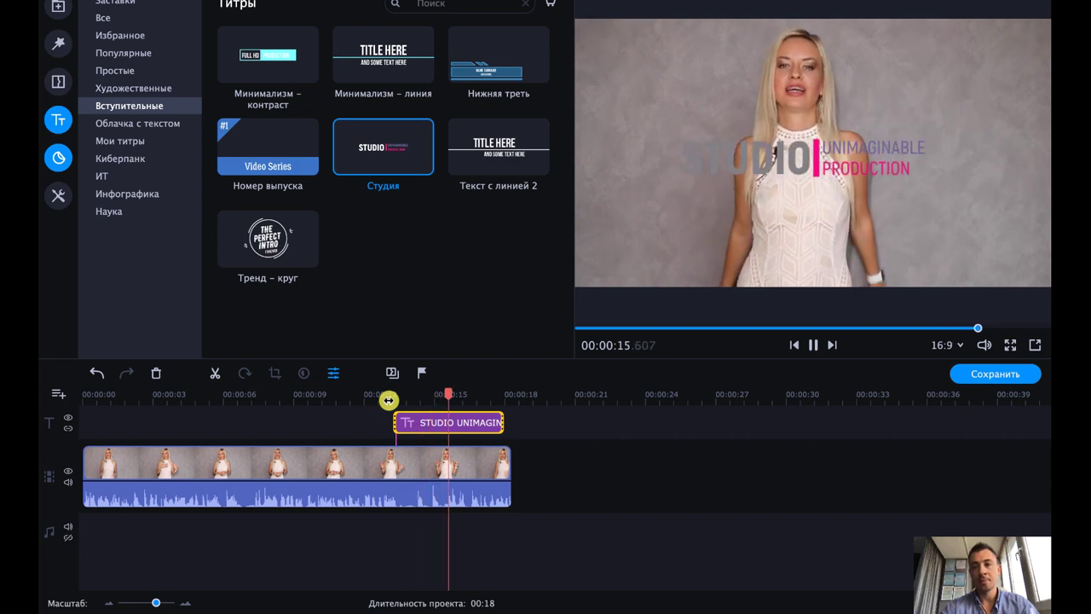
{"action": "key", "text": "space"}
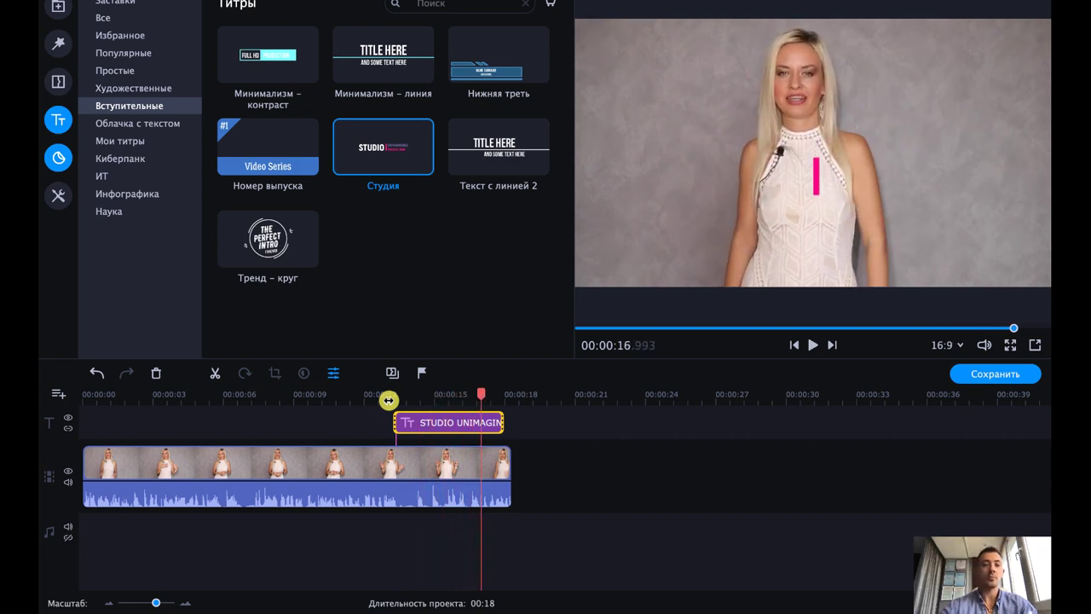
{"action": "left_click_drag", "start_coordinate": [500, 424], "coordinate": [511, 423]}
- Open the title clip for editing and examine its separate text blocks and the text, clip and template settings
{"action": "left_click", "coordinate": [472, 422]}
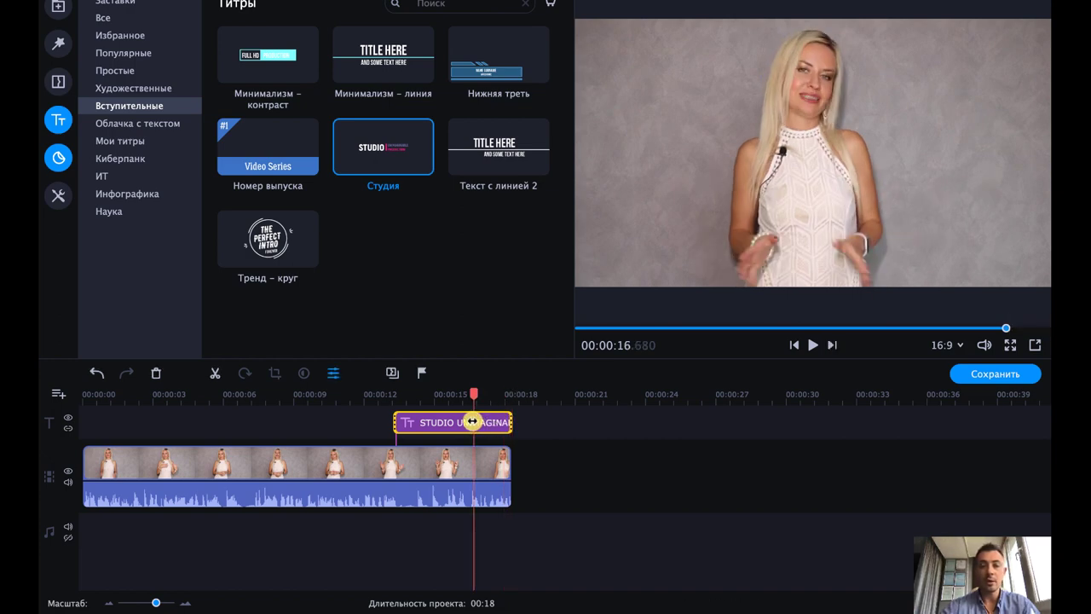
{"action": "double_click", "coordinate": [472, 421]}
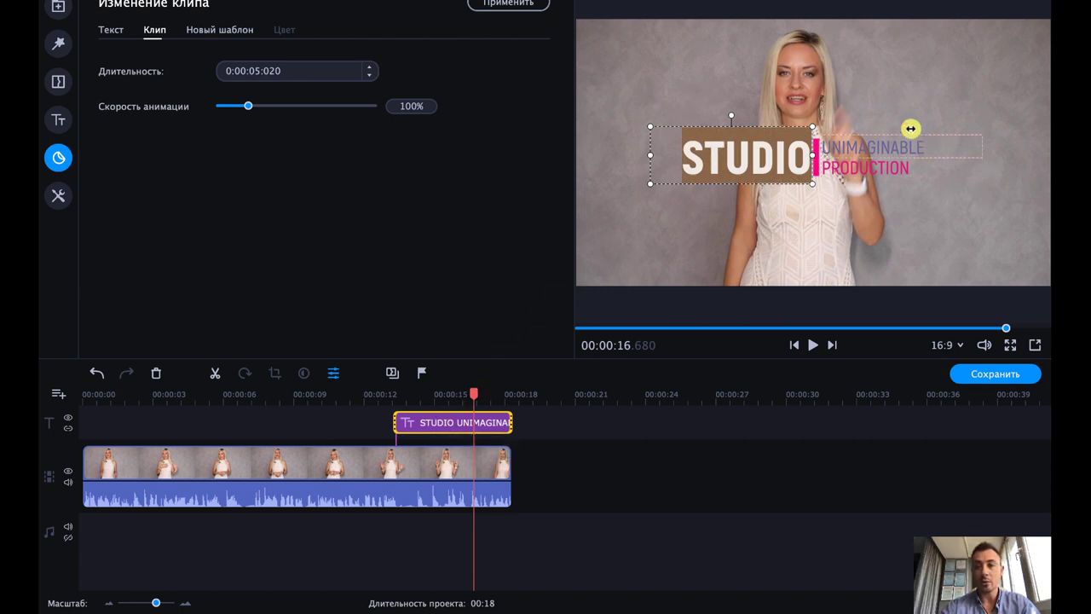
{"action": "left_click", "coordinate": [657, 98]}
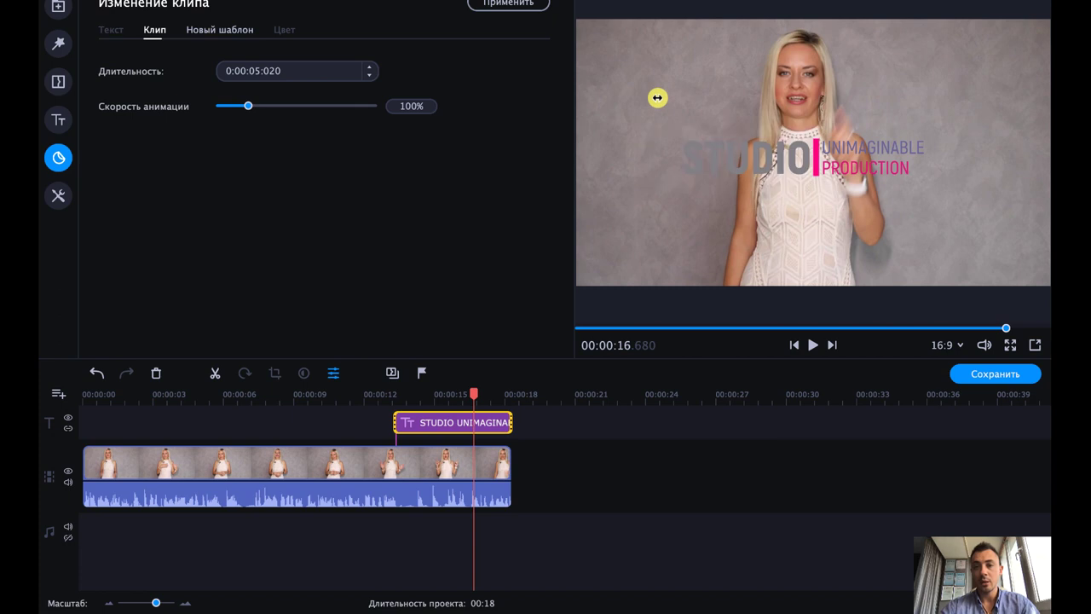
{"action": "left_click", "coordinate": [723, 169]}
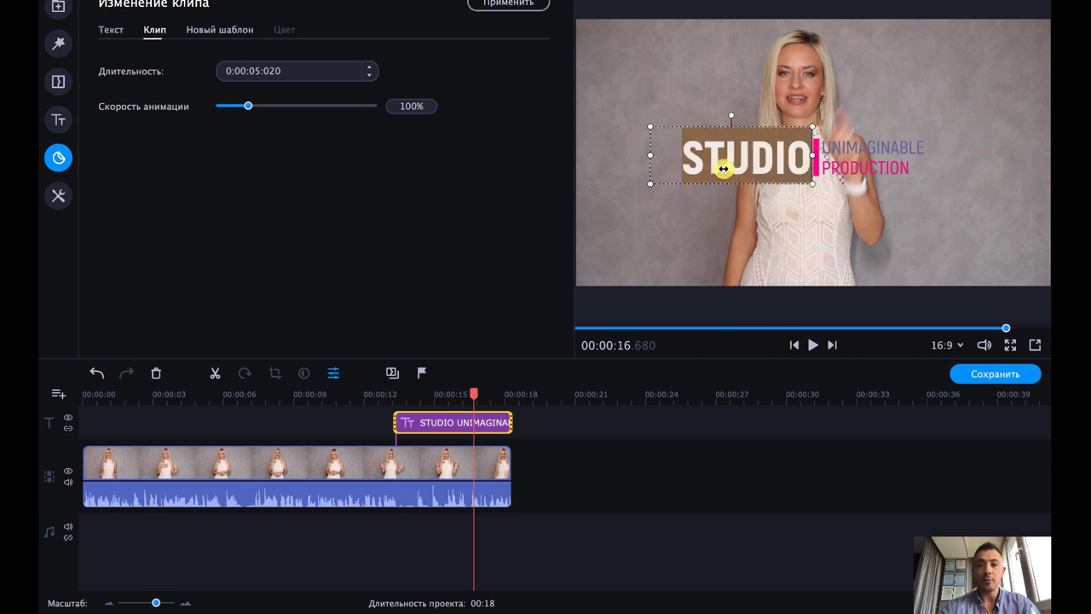
{"action": "left_click", "coordinate": [865, 164]}
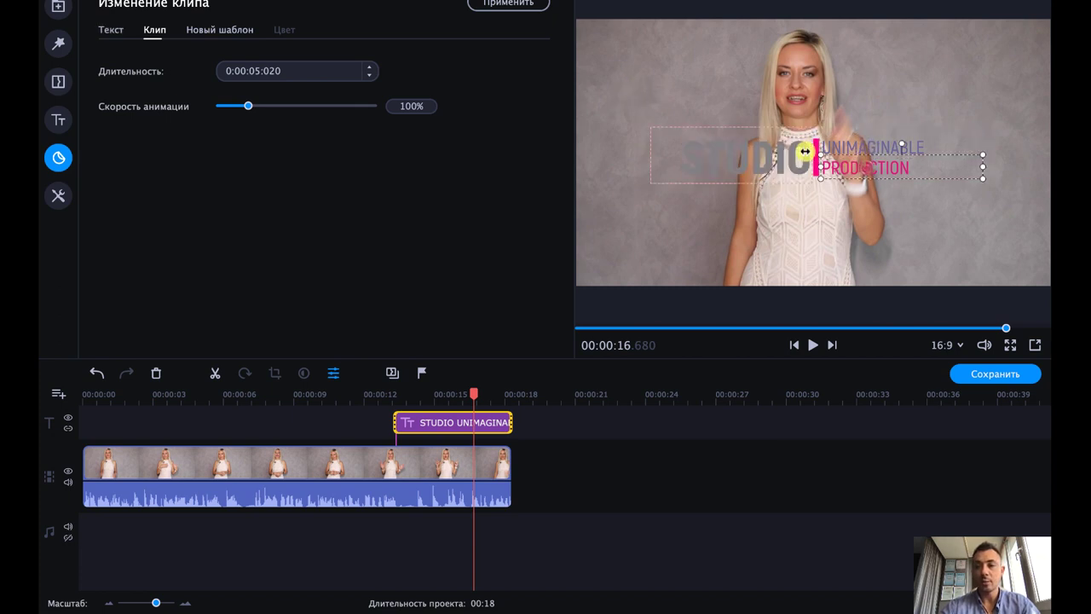
{"action": "left_click", "coordinate": [860, 154]}
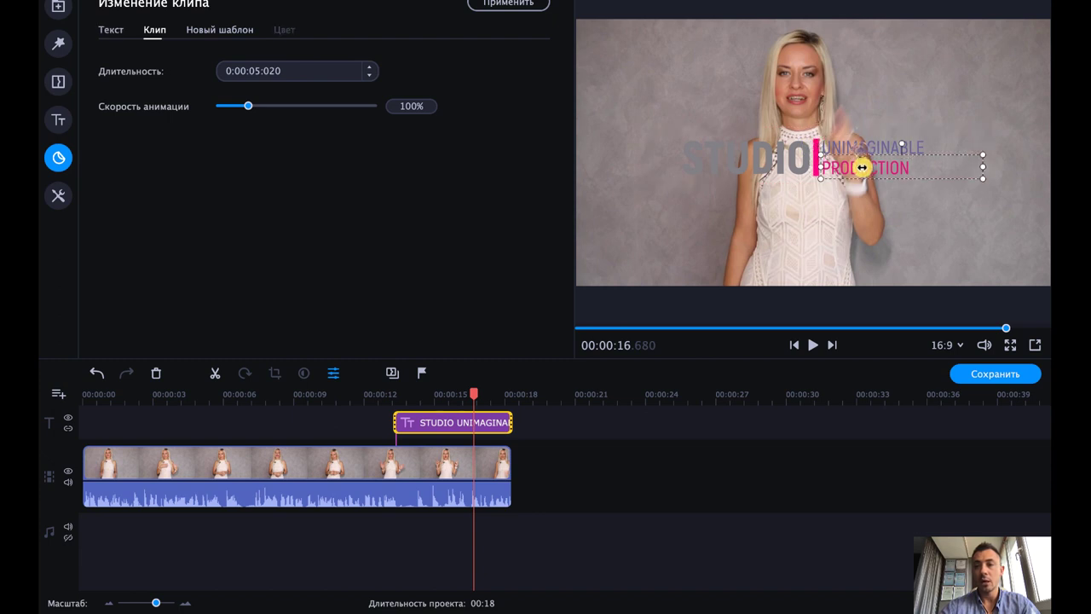
{"action": "left_click", "coordinate": [749, 155]}
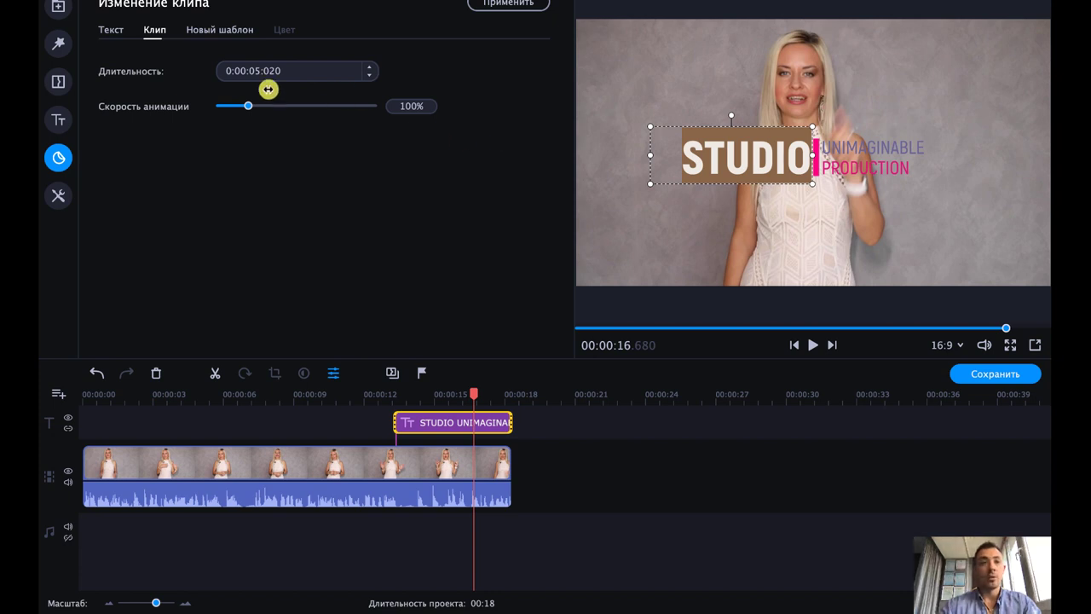
{"action": "left_click", "coordinate": [113, 31]}
{"action": "left_click", "coordinate": [152, 30]}
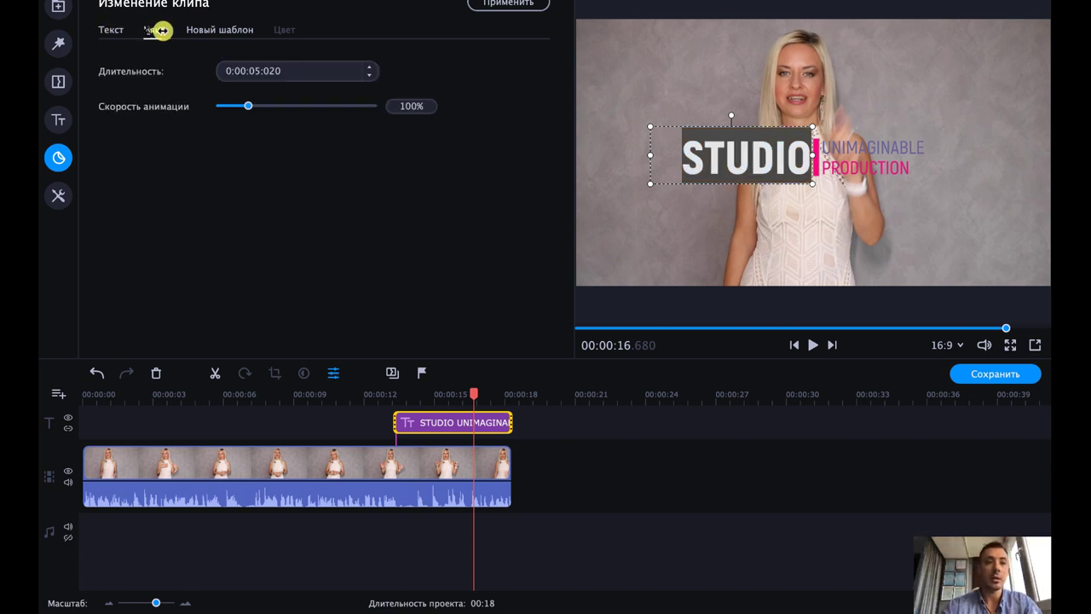
{"action": "left_click", "coordinate": [202, 30]}
- Change the colour of the "STUDIO" text to white (#ffffff)
{"action": "left_click", "coordinate": [112, 32]}
{"action": "left_click", "coordinate": [251, 72]}
{"action": "left_click", "coordinate": [577, 136]}
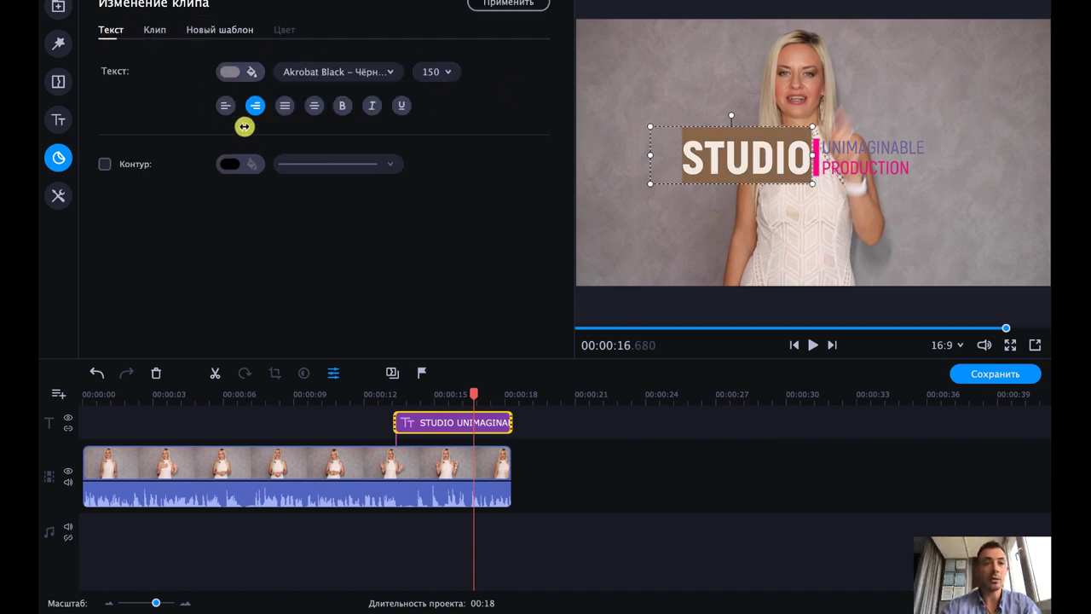
{"action": "left_click", "coordinate": [233, 75]}
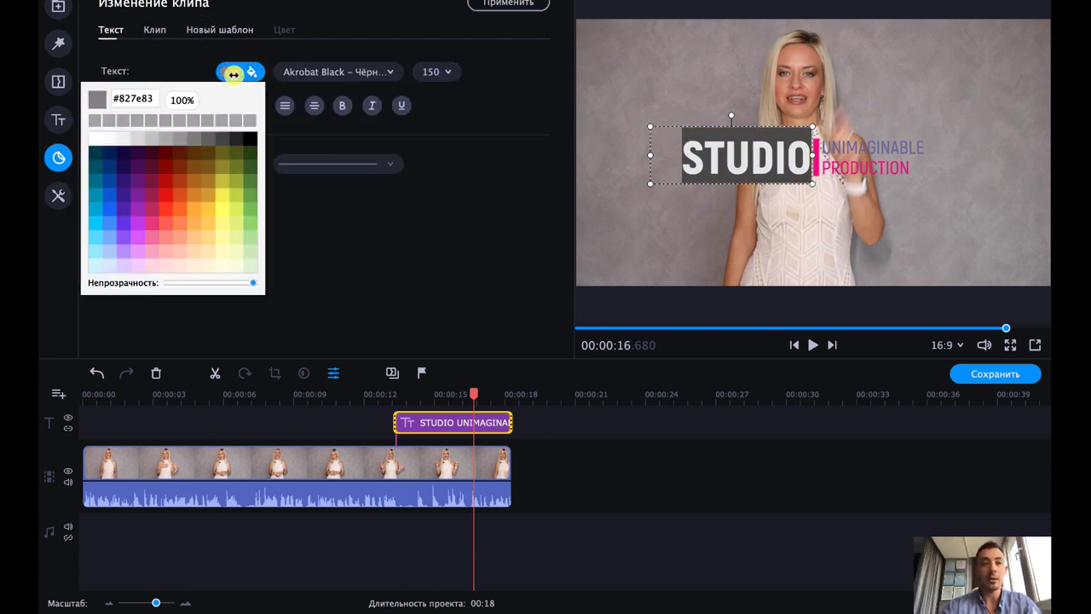
{"action": "left_click", "coordinate": [96, 138]}
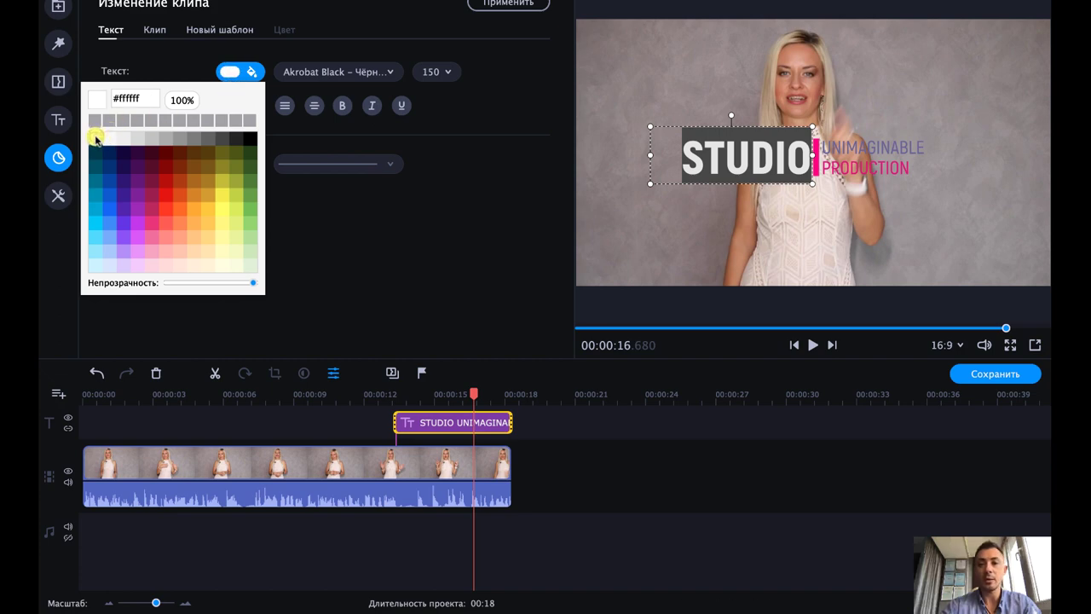
{"action": "left_click", "coordinate": [471, 124]}
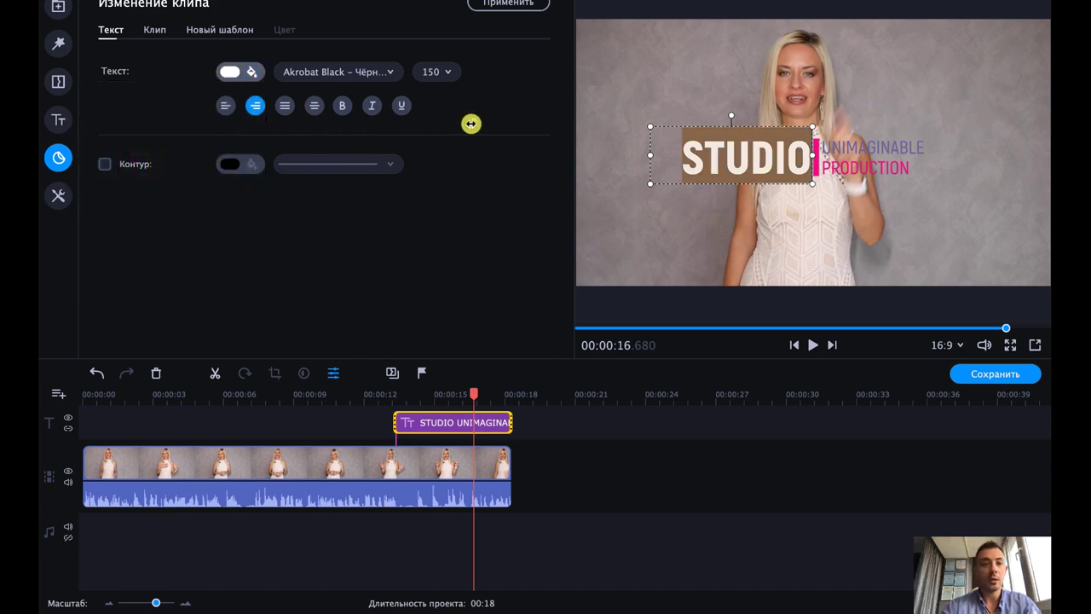
- Add a black outline to the "STUDIO" text and choose a thicker line for it
{"action": "left_click", "coordinate": [104, 165]}
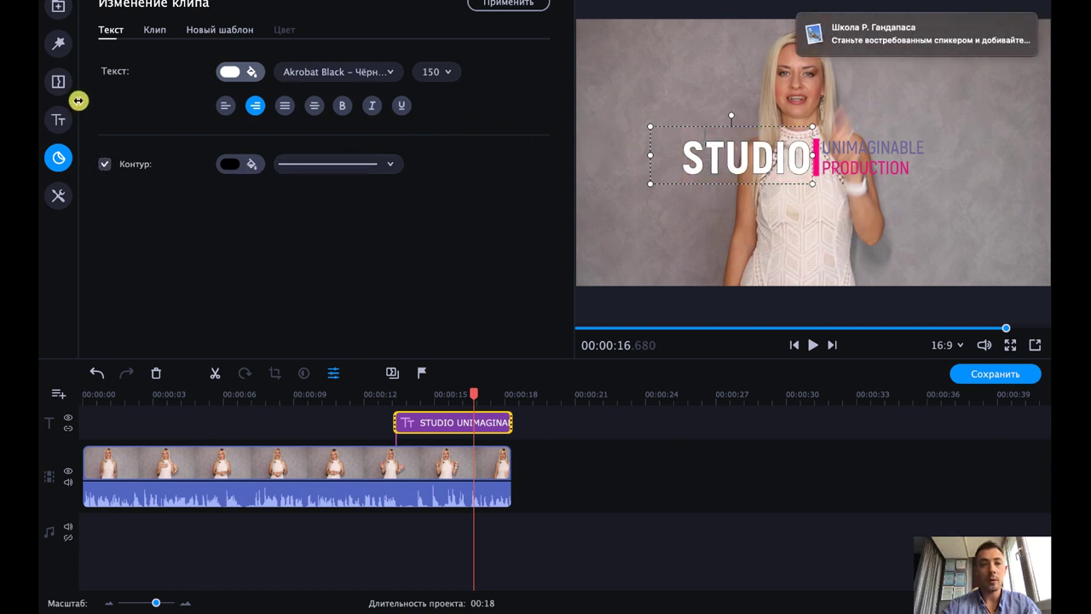
{"action": "left_click", "coordinate": [98, 167]}
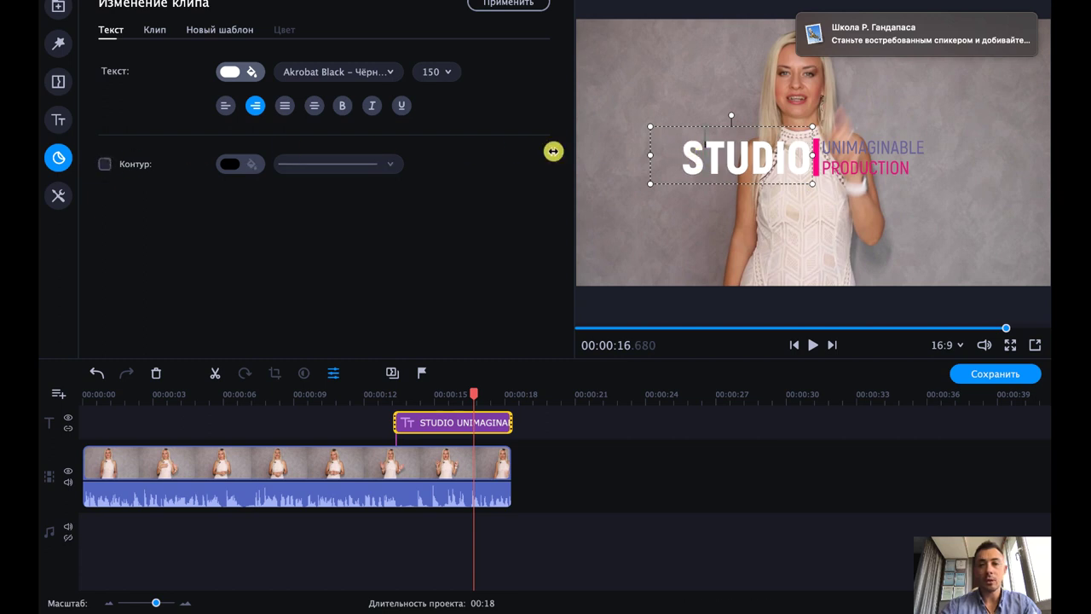
{"action": "left_click", "coordinate": [106, 167]}
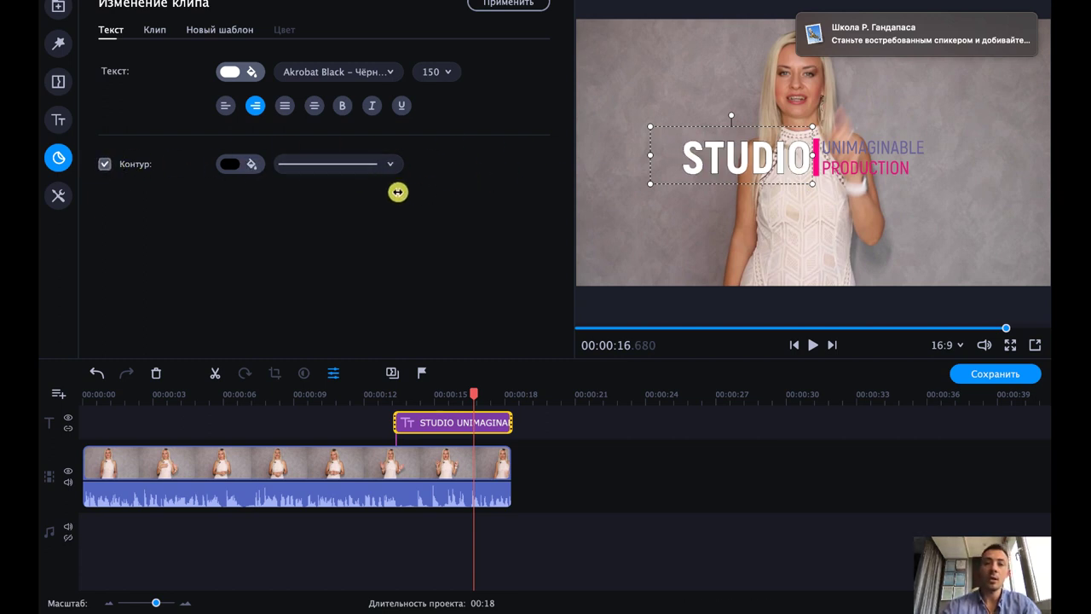
{"action": "left_click", "coordinate": [392, 164]}
{"action": "left_click", "coordinate": [352, 232]}
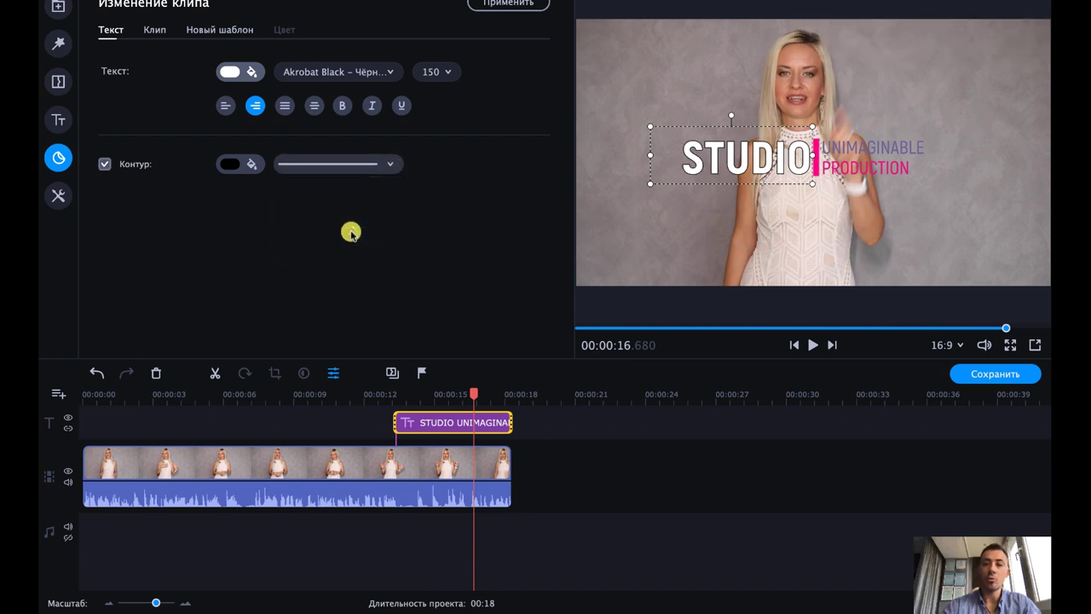
- Replace the "STUDIO" text with "ТОП 5" and play back the title over the video
{"action": "double_click", "coordinate": [708, 159]}
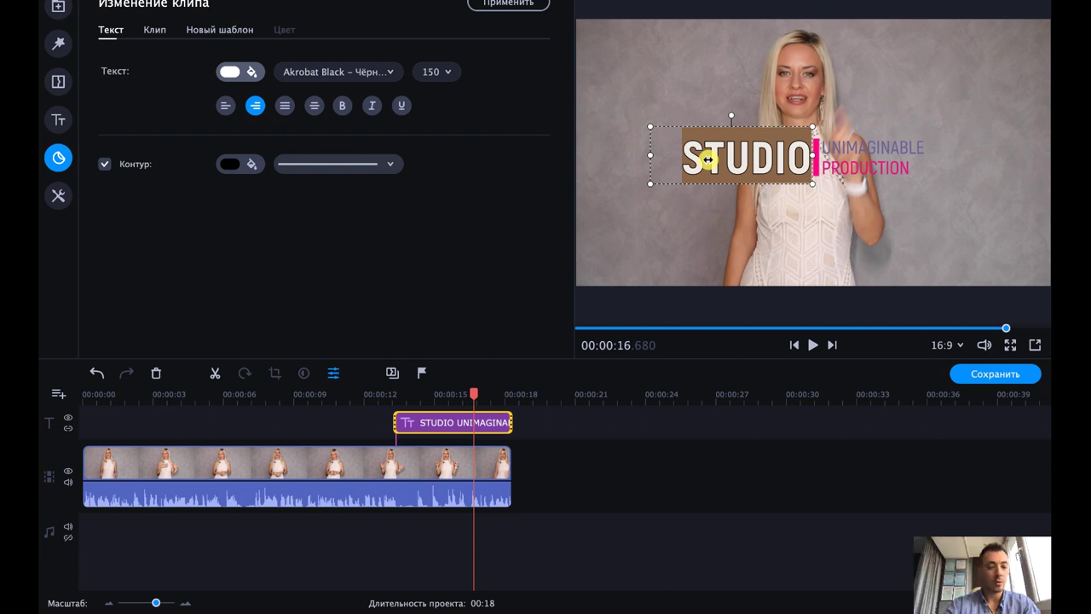
{"action": "type", "text": "ТОП"}
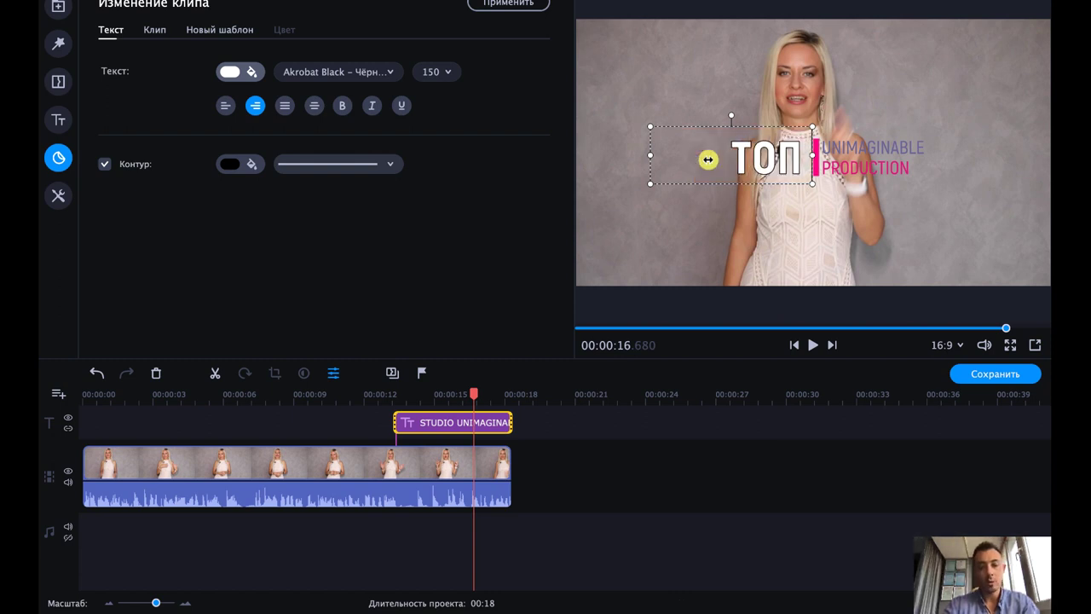
{"action": "type", "text": " 5"}
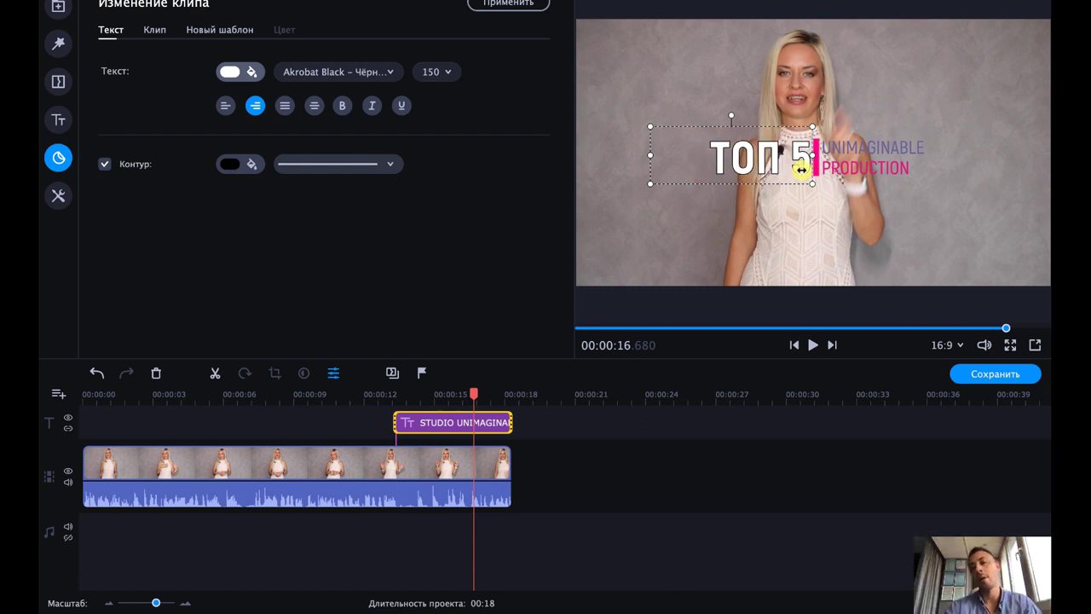
{"action": "left_click", "coordinate": [906, 210]}
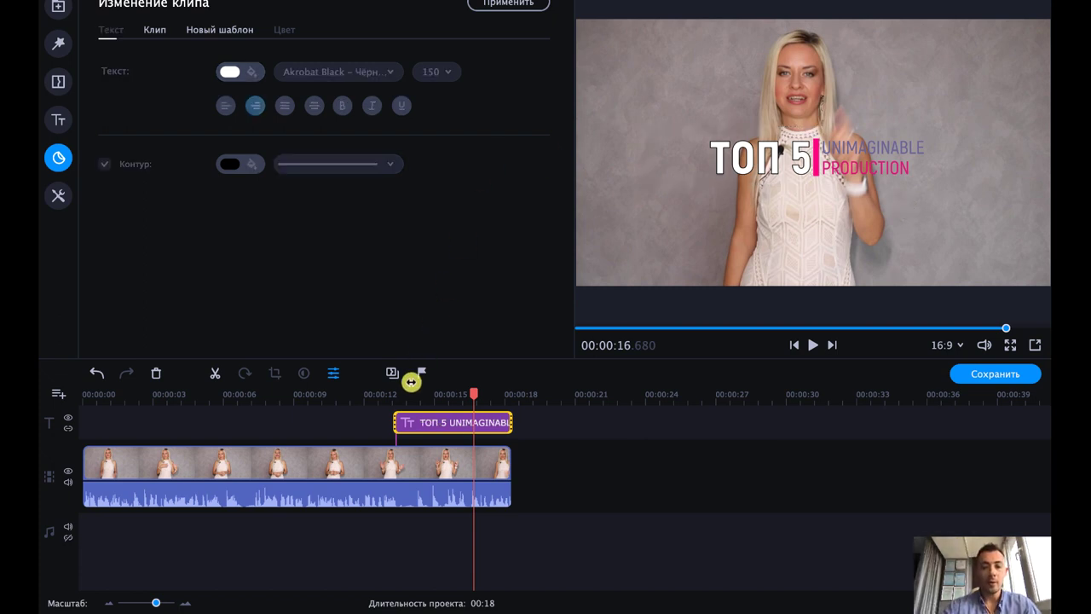
{"action": "left_click", "coordinate": [417, 398]}
{"action": "key", "text": "space"}
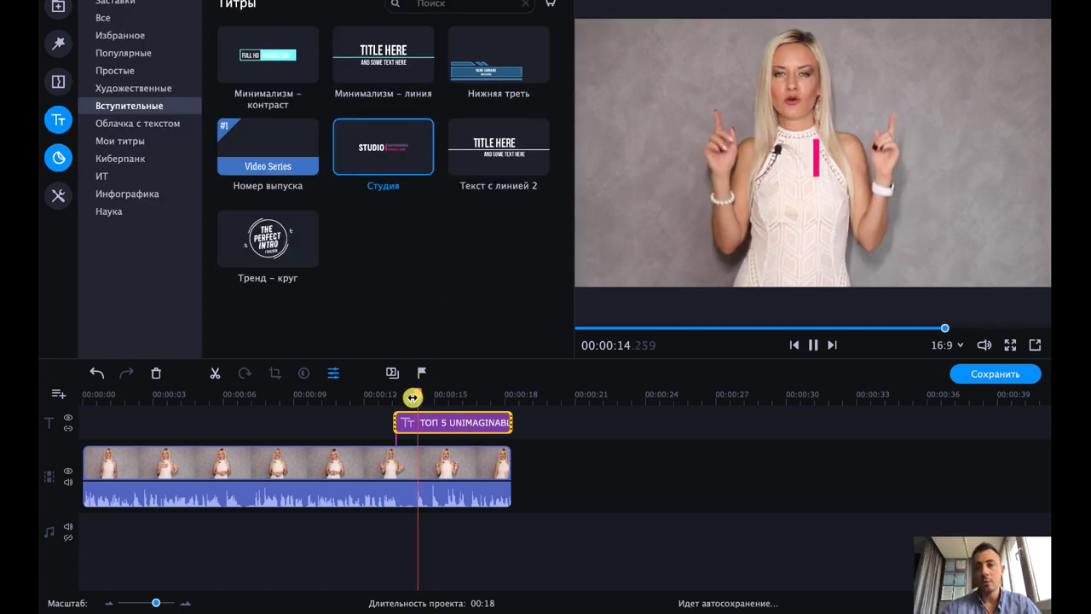
{"action": "key", "text": "space"}
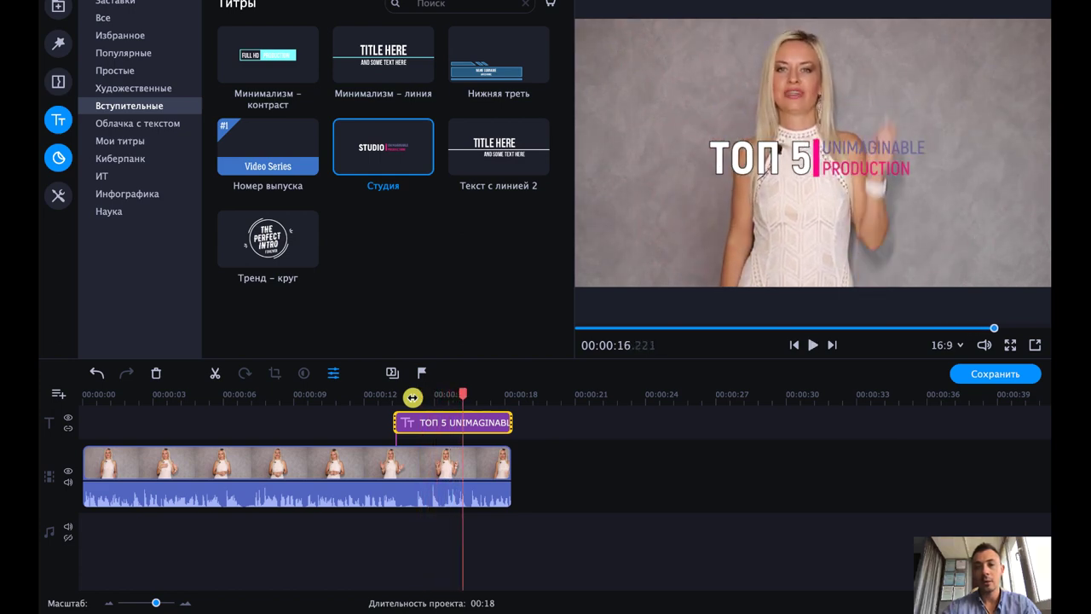
{"action": "key", "text": "space"}
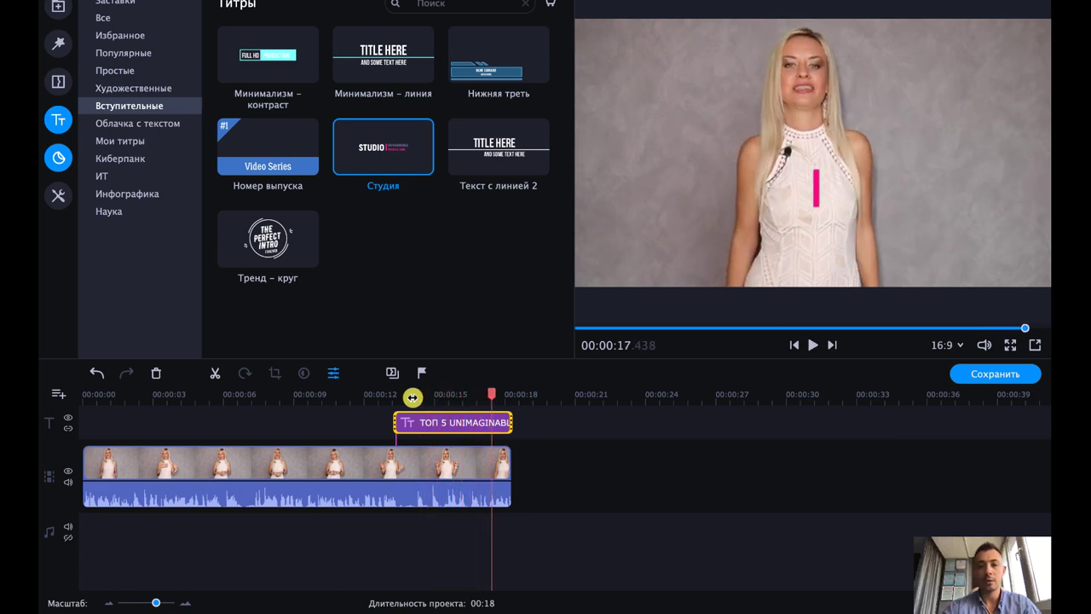
{"action": "key", "text": "space"}
- Replace the "UNIMAGINABLE" text in the title with "ВХОДЯЩЕГО ТРАФИКА" and widen its text box
{"action": "double_click", "coordinate": [469, 428]}
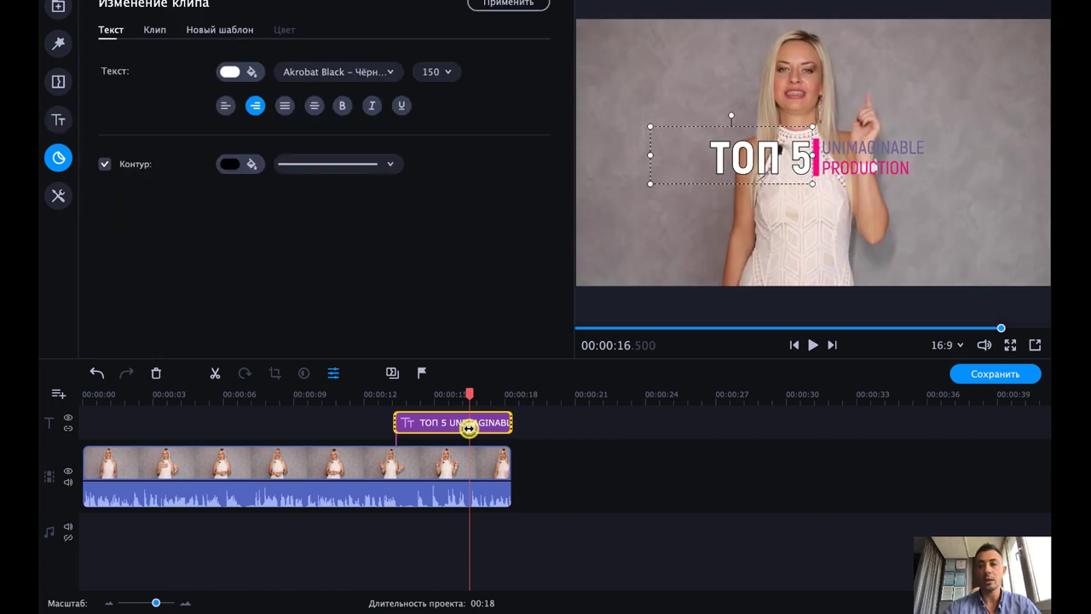
{"action": "left_click", "coordinate": [854, 143]}
{"action": "double_click", "coordinate": [855, 143]}
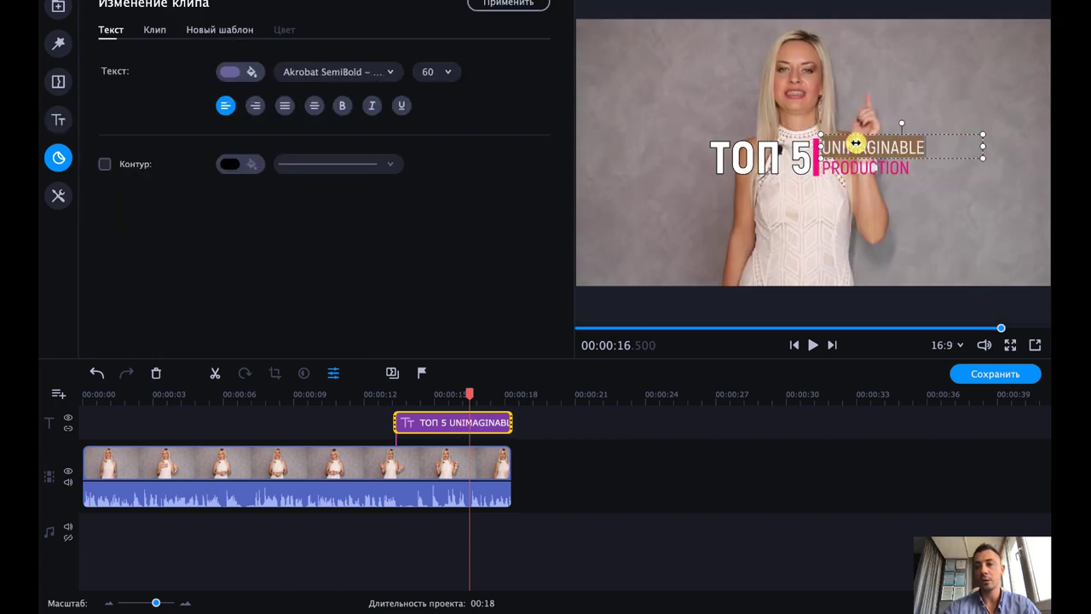
{"action": "type", "text": "ВХС"}
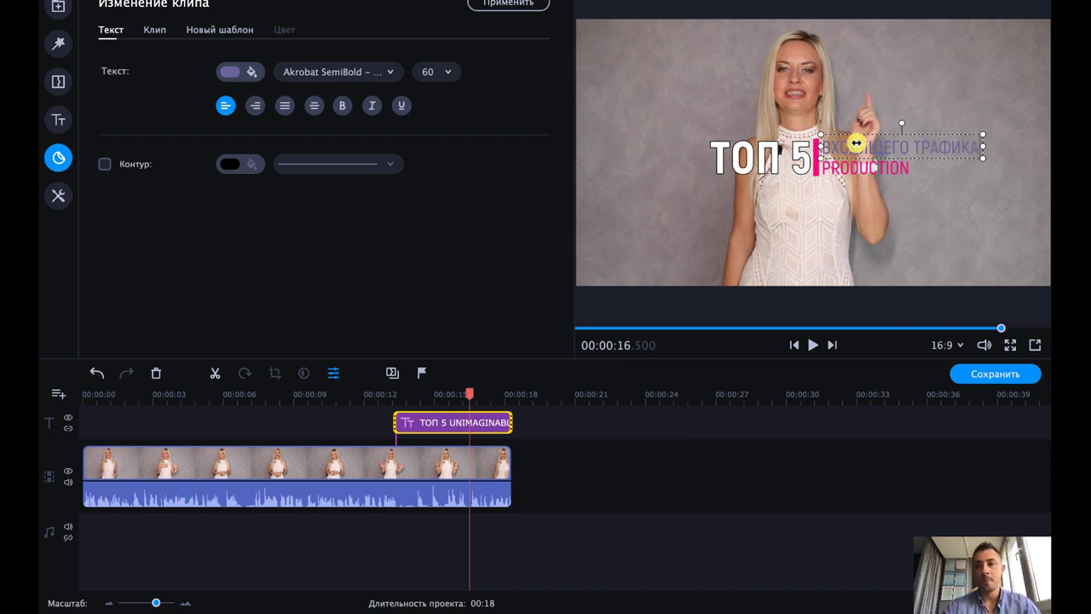
{"action": "mouse_move", "coordinate": [983, 146]}
{"action": "left_mouse_down"}
{"action": "mouse_move", "coordinate": [1003, 146]}
{"action": "mouse_move", "coordinate": [892, 146]}
{"action": "mouse_move", "coordinate": [979, 141]}
{"action": "mouse_move", "coordinate": [992, 155]}
{"action": "mouse_move", "coordinate": [989, 34]}
{"action": "mouse_move", "coordinate": [988, 150]}
{"action": "left_mouse_up"}
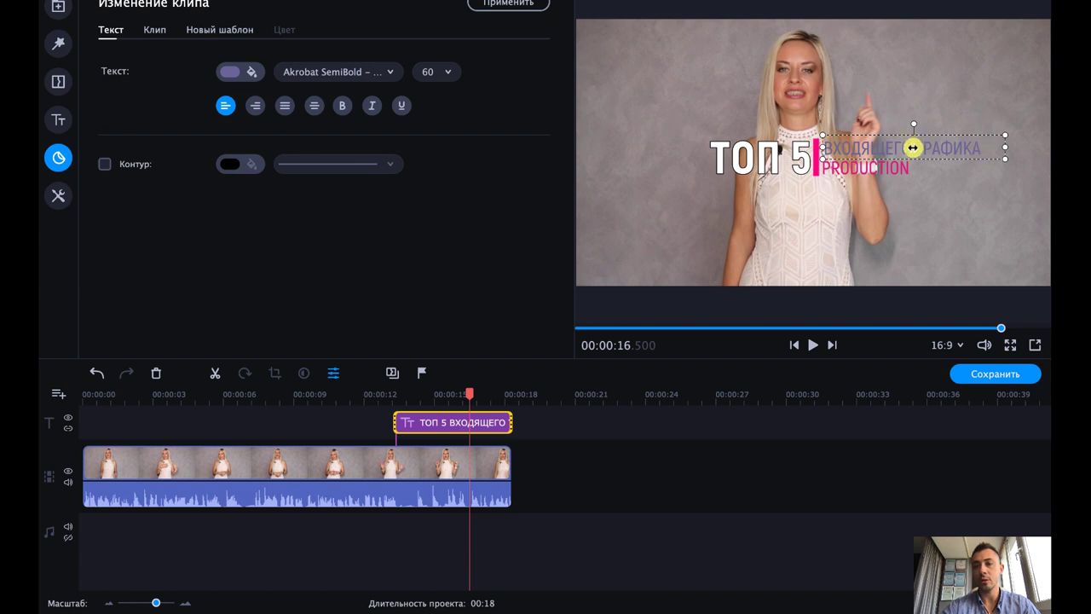
- Format the "ВХОДЯЩЕГО ТРАФИКА" text in purple (#c238eb), bold, with font size 100
{"action": "left_click_drag", "start_coordinate": [979, 149], "coordinate": [805, 151]}
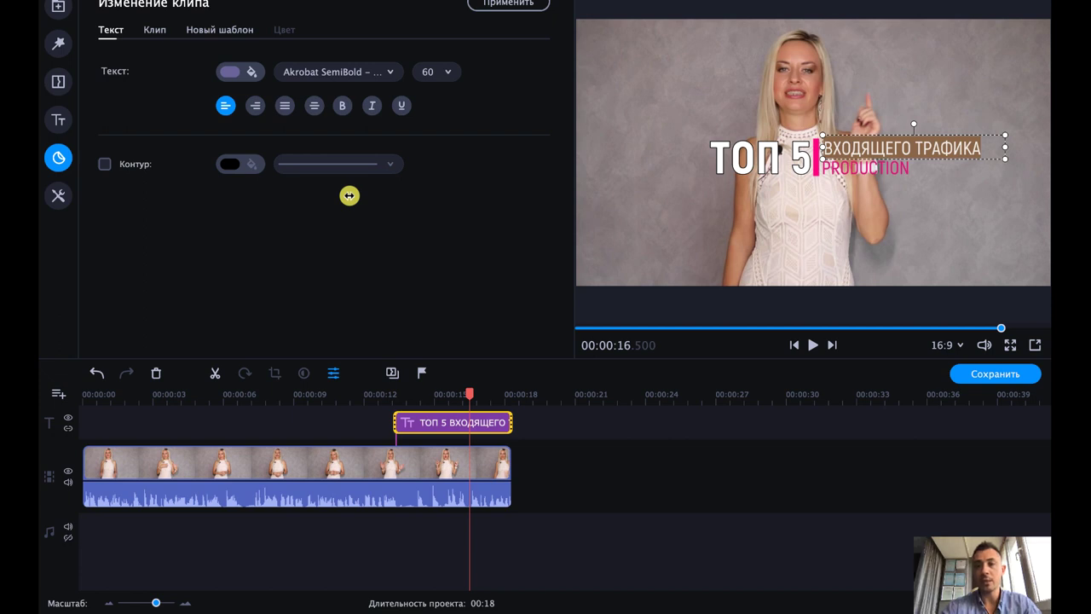
{"action": "left_click", "coordinate": [230, 74]}
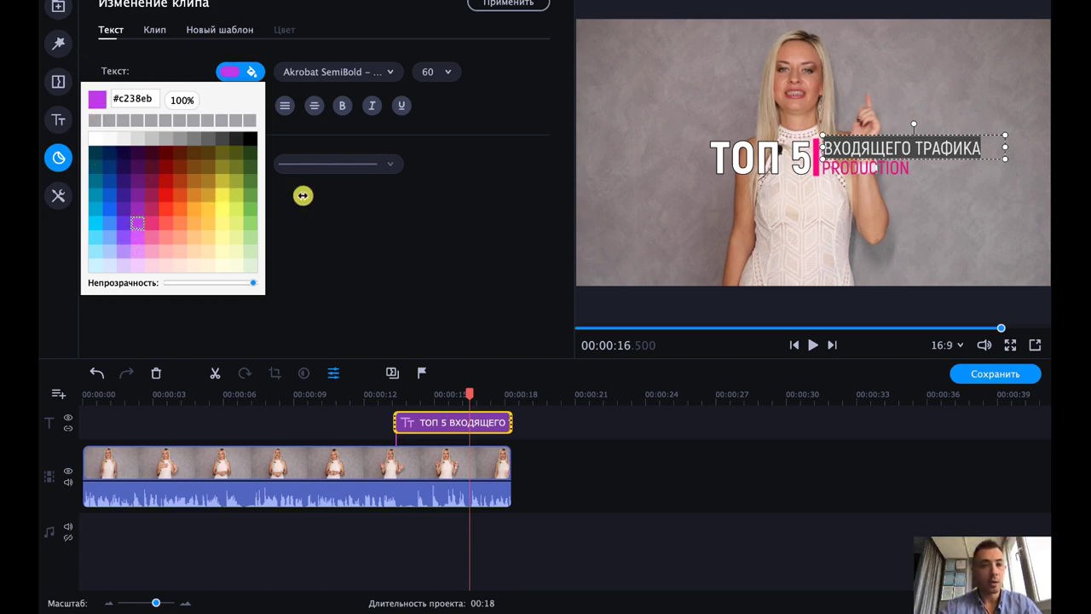
{"action": "left_click", "coordinate": [368, 130]}
{"action": "left_click", "coordinate": [346, 106]}
{"action": "left_click", "coordinate": [446, 73]}
{"action": "scroll", "coordinate": [451, 188], "scroll_direction": "down", "scroll_amount": 3}
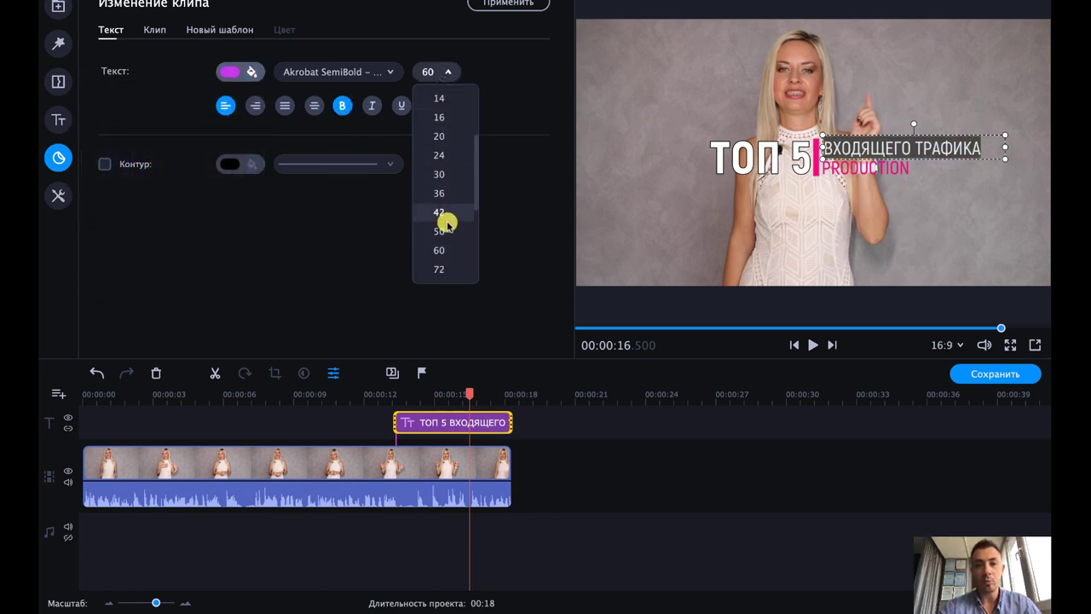
{"action": "left_click", "coordinate": [445, 244]}
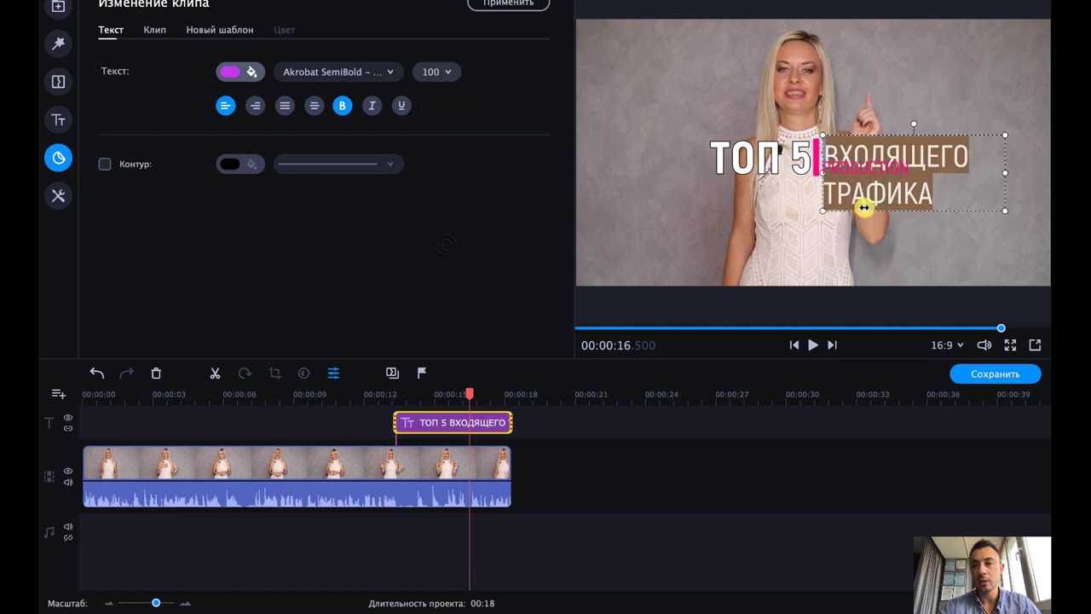
- Set the "ВХОДЯЩЕГО ТРАФИКА" text to font size 72 and widen its text box so the words fit on one line
{"action": "left_click", "coordinate": [456, 73]}
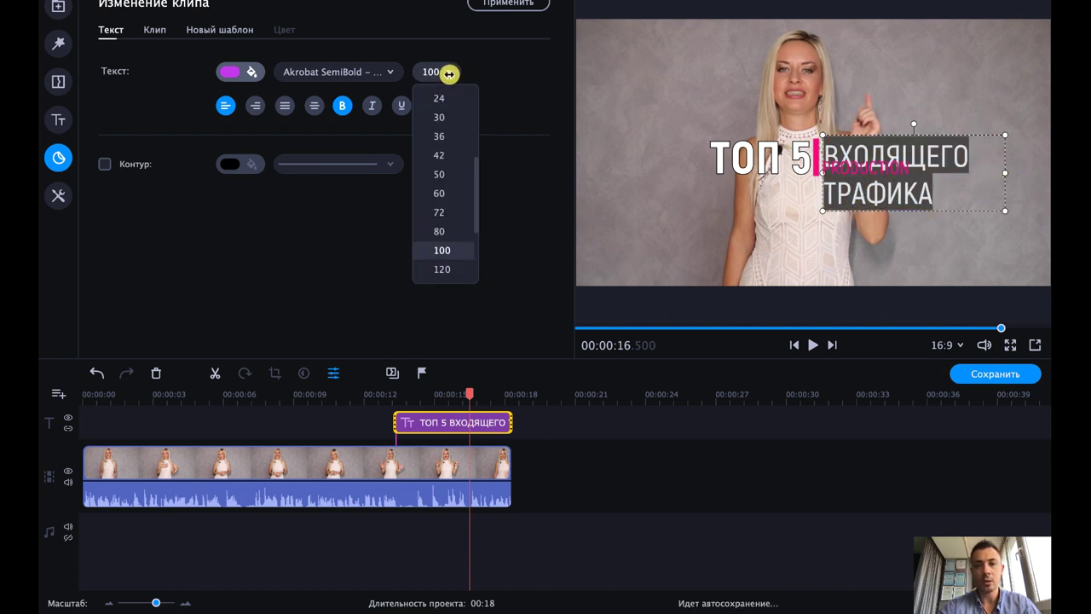
{"action": "left_click", "coordinate": [439, 213]}
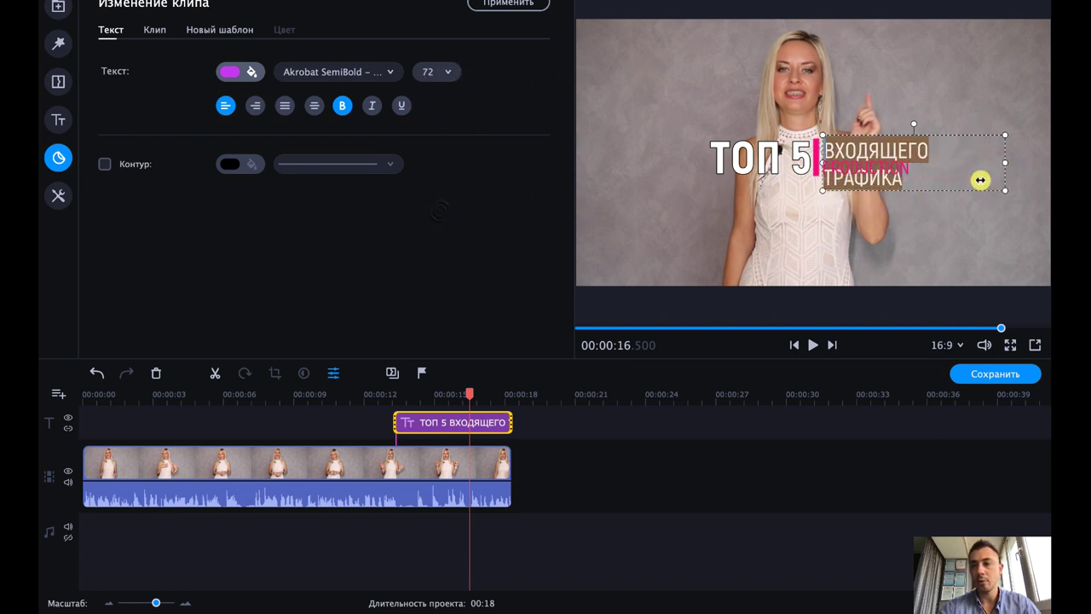
{"action": "left_click_drag", "start_coordinate": [1010, 158], "coordinate": [1030, 163]}
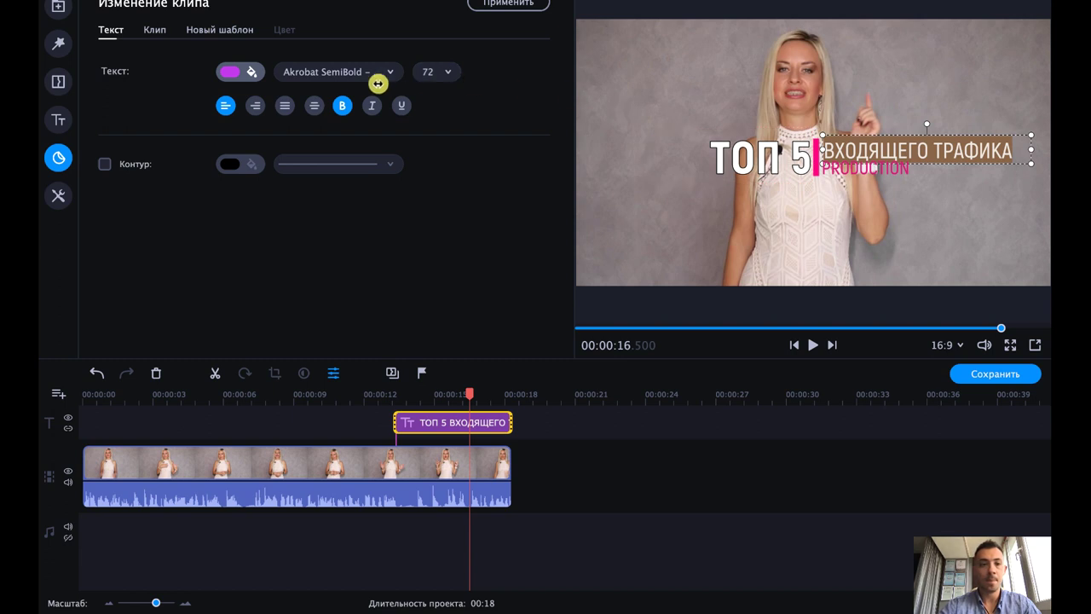
- Recolour the "ВХОДЯЩЕГО ТРАФИКА" text yellow (#f4eb49) and add a black outline with the thinnest line
{"action": "left_click", "coordinate": [231, 73]}
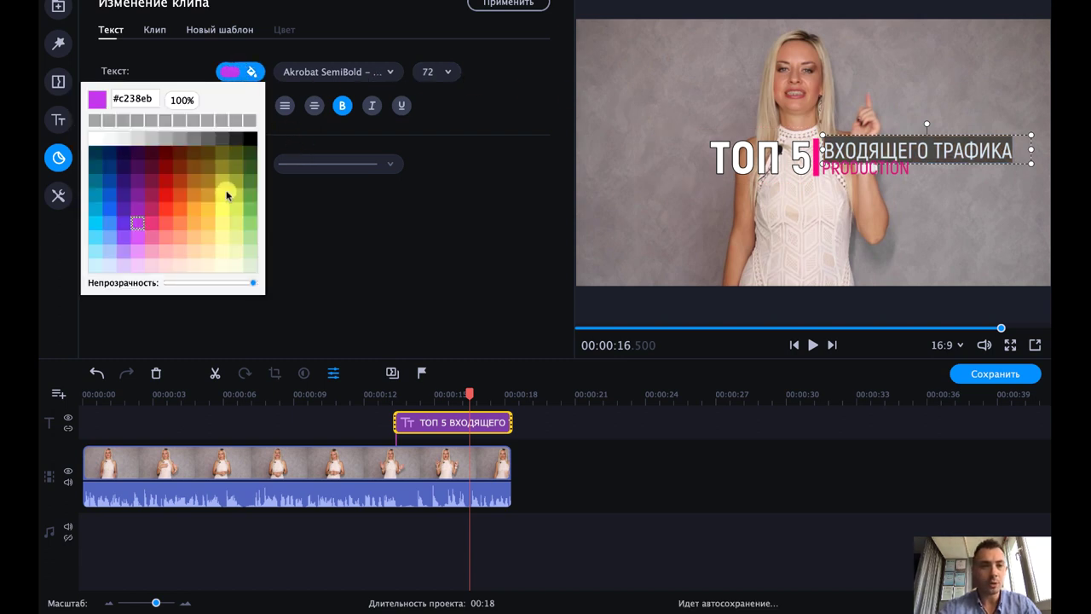
{"action": "left_click", "coordinate": [222, 199]}
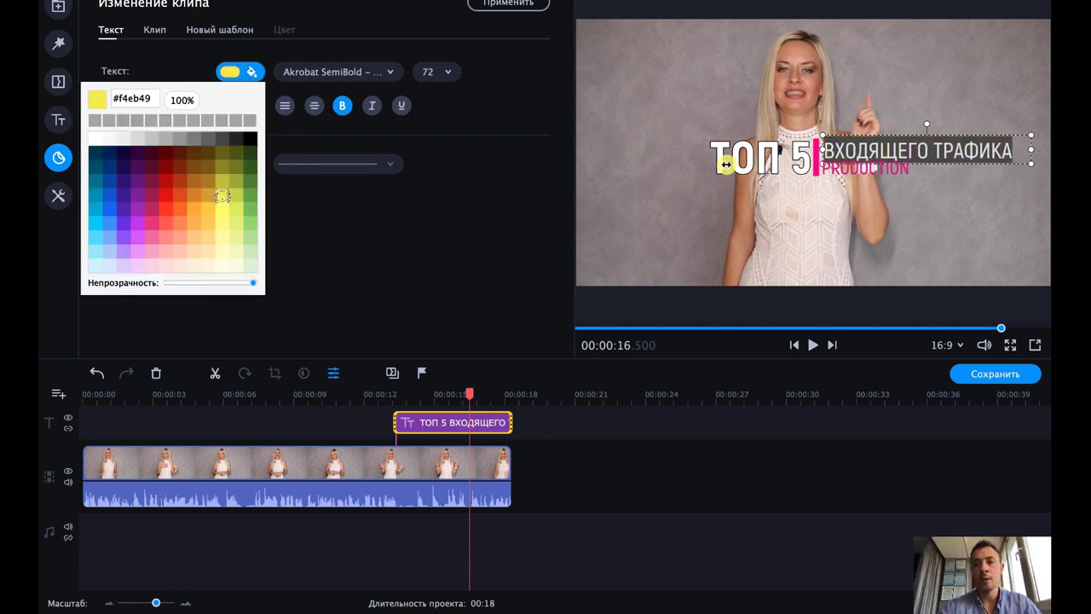
{"action": "left_click", "coordinate": [946, 181]}
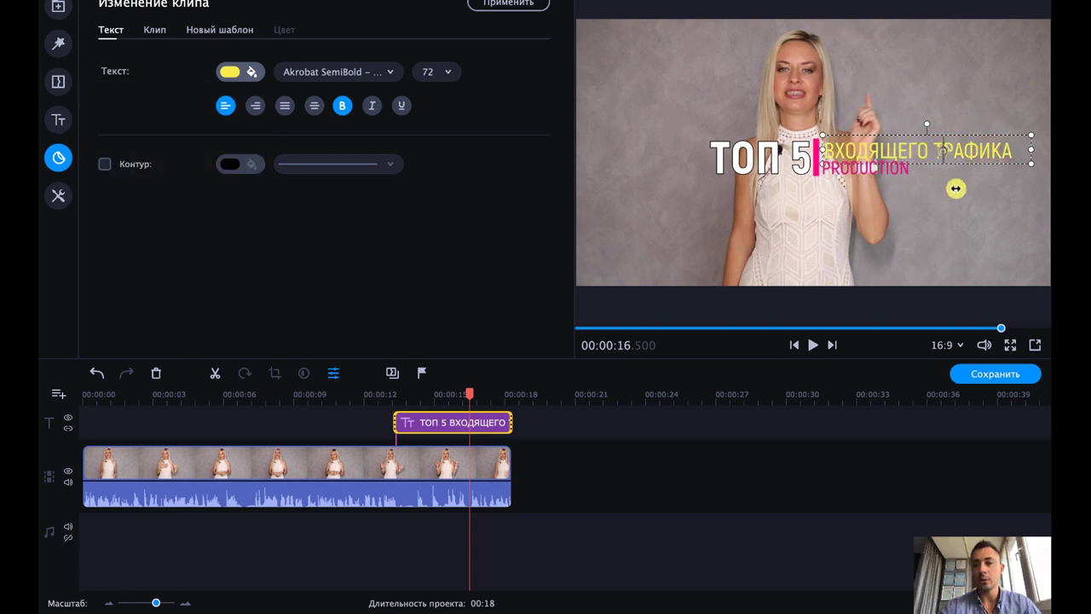
{"action": "left_click_drag", "start_coordinate": [978, 151], "coordinate": [805, 152]}
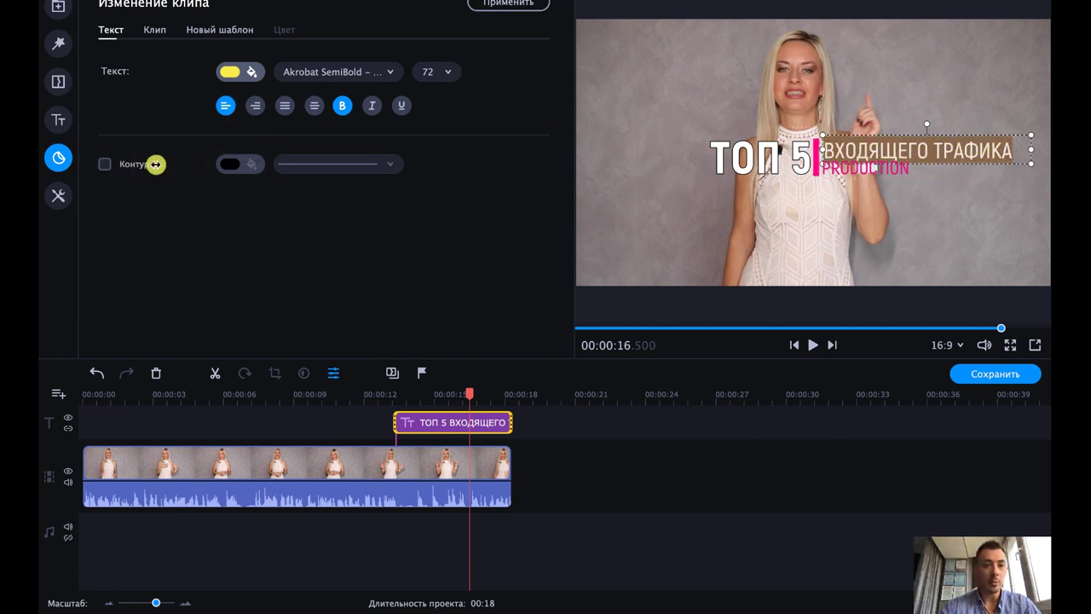
{"action": "left_click", "coordinate": [104, 163]}
{"action": "left_click", "coordinate": [302, 163]}
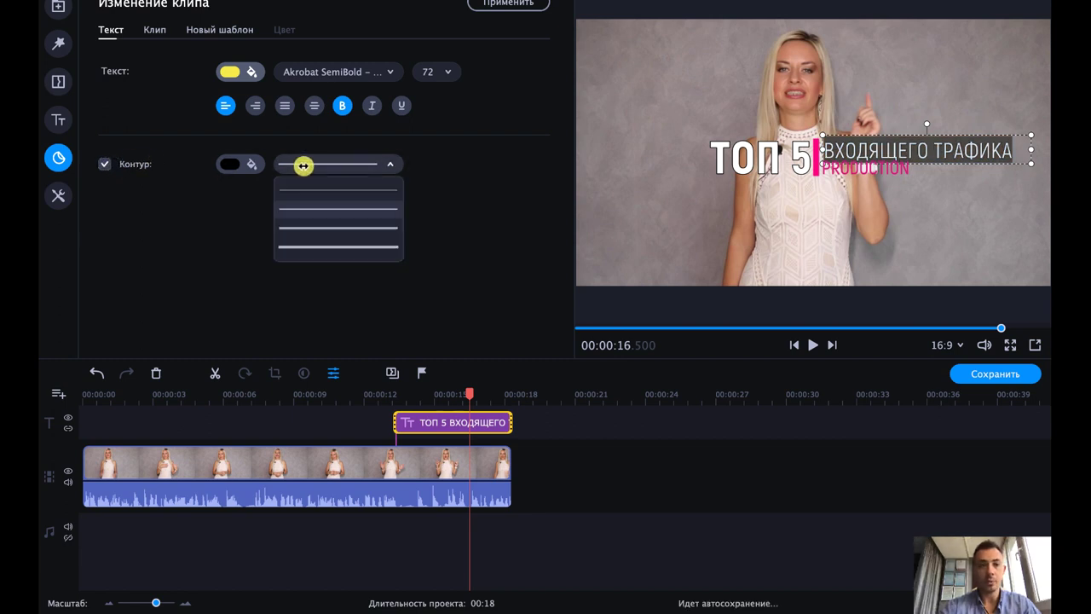
{"action": "left_click", "coordinate": [302, 188]}
{"action": "left_click", "coordinate": [1001, 172]}
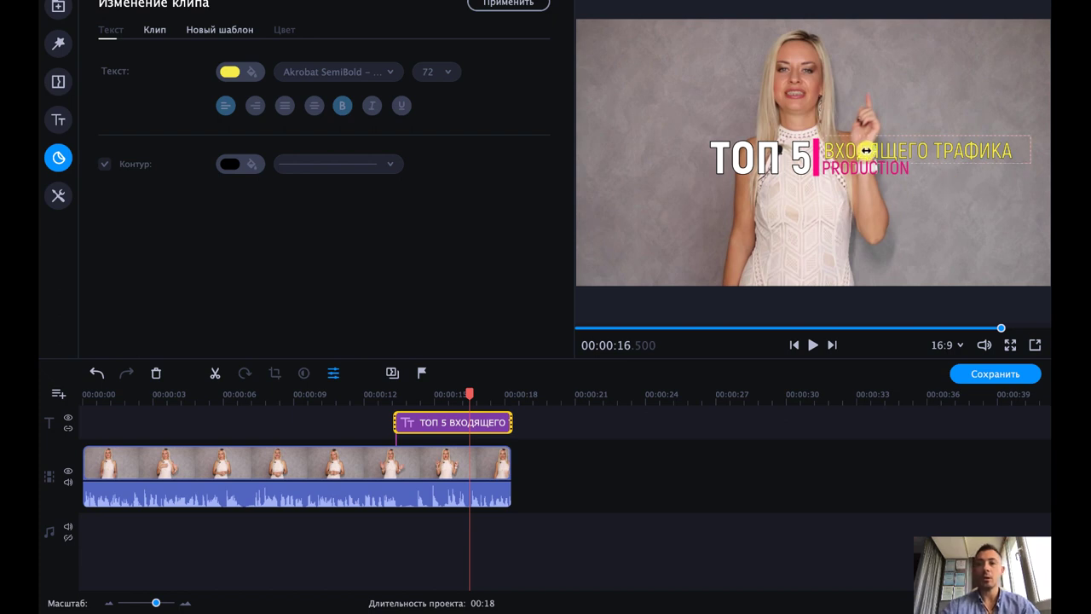
- Replace the "PRODUCTION" text with "В БИЗНЕС" and format it in bold at font size 72
{"action": "double_click", "coordinate": [871, 170]}
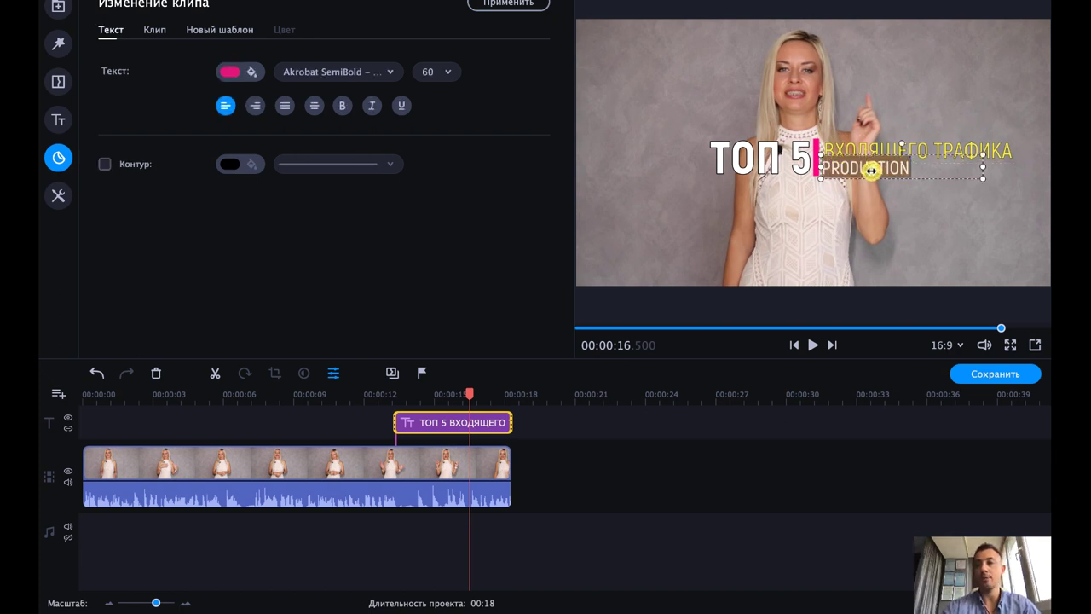
{"action": "type", "text": "В БИЗНЕС"}
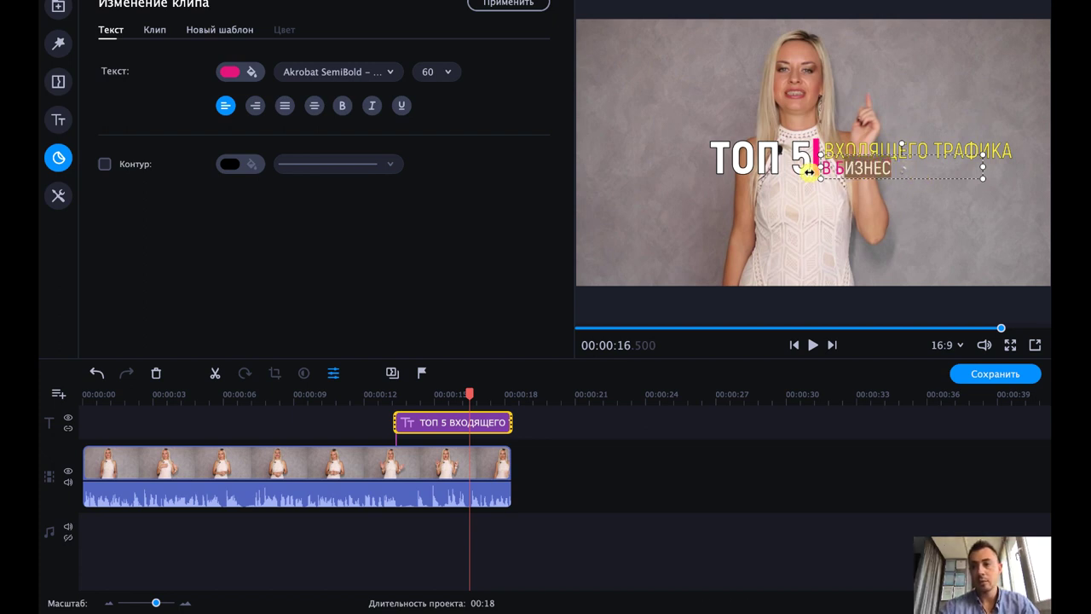
{"action": "left_click", "coordinate": [345, 106]}
{"action": "left_click", "coordinate": [446, 74]}
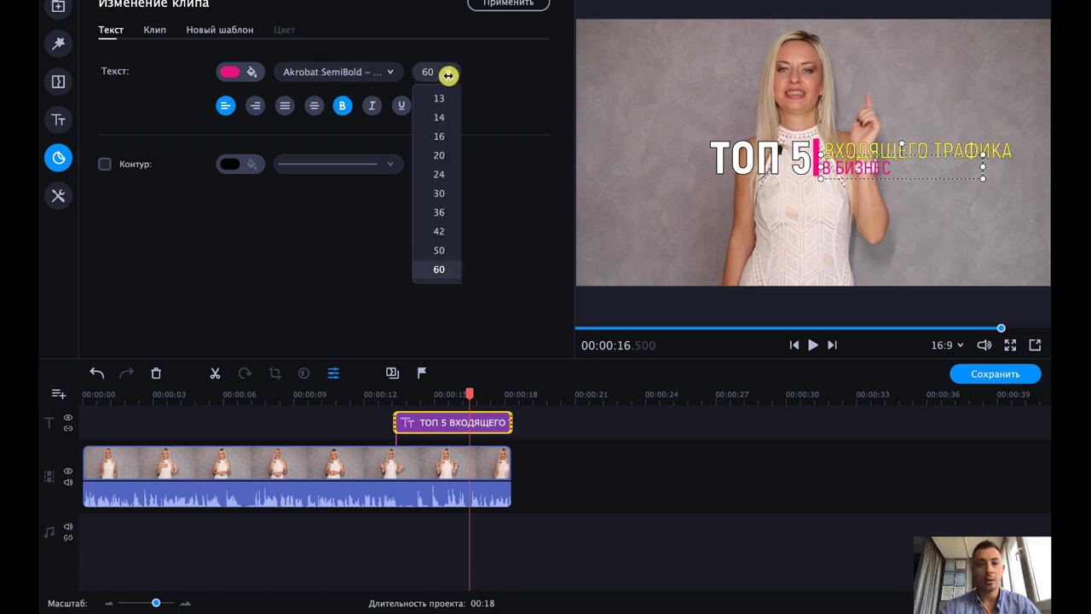
{"action": "scroll", "coordinate": [452, 260], "scroll_direction": "down", "scroll_amount": 2}
{"action": "left_click", "coordinate": [444, 249]}
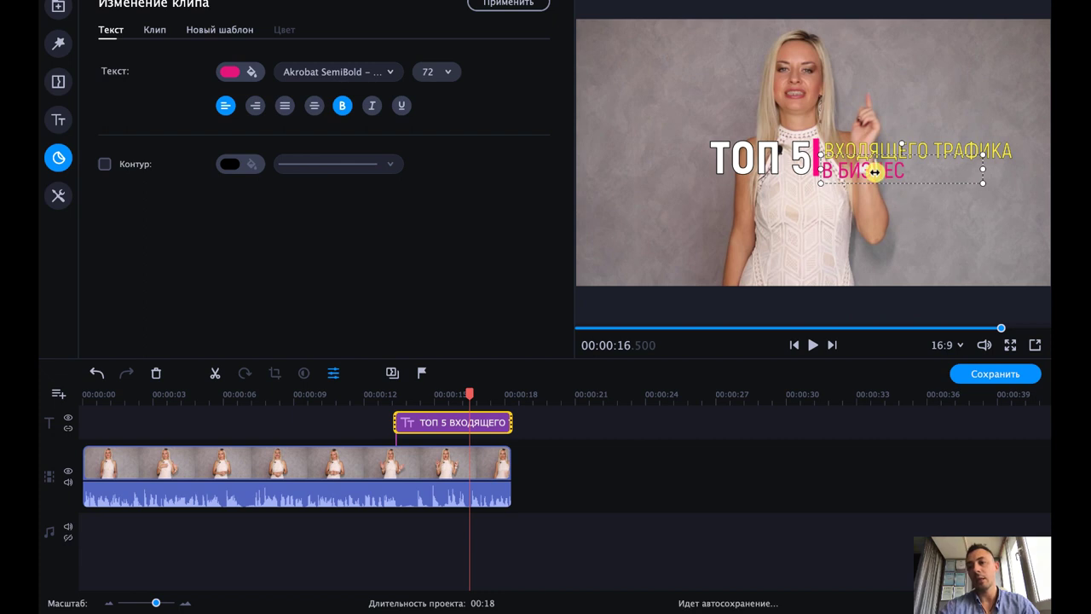
- Shift the "В БИЗНЕС" text right beneath "ВХОДЯЩЕГО ТРАФИКА" and slightly lengthen the pink divider bar downwards
{"action": "left_click_drag", "start_coordinate": [875, 174], "coordinate": [940, 174]}
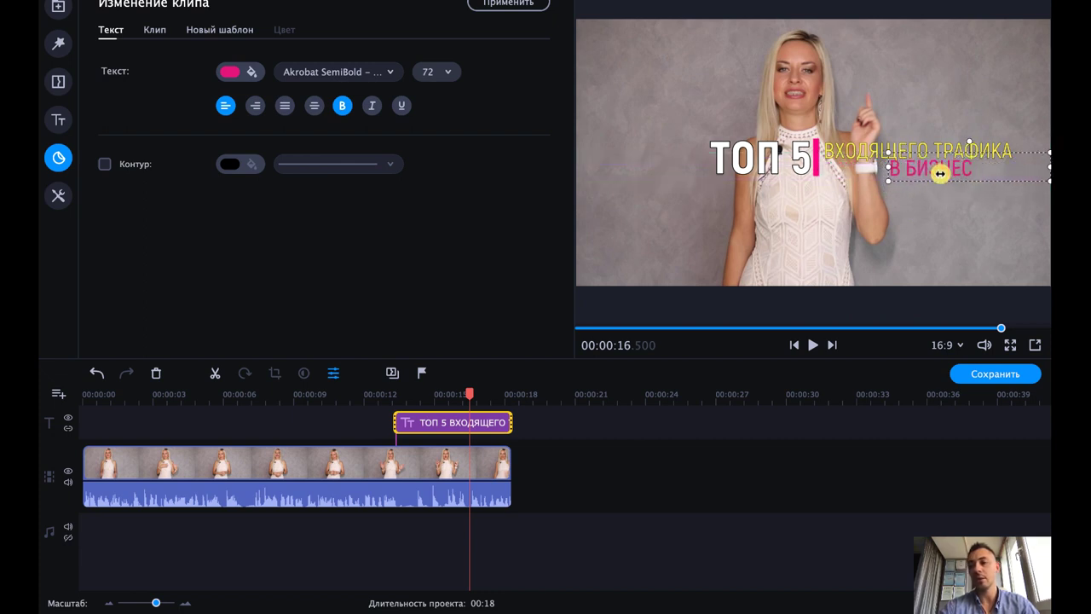
{"action": "left_click", "coordinate": [944, 204]}
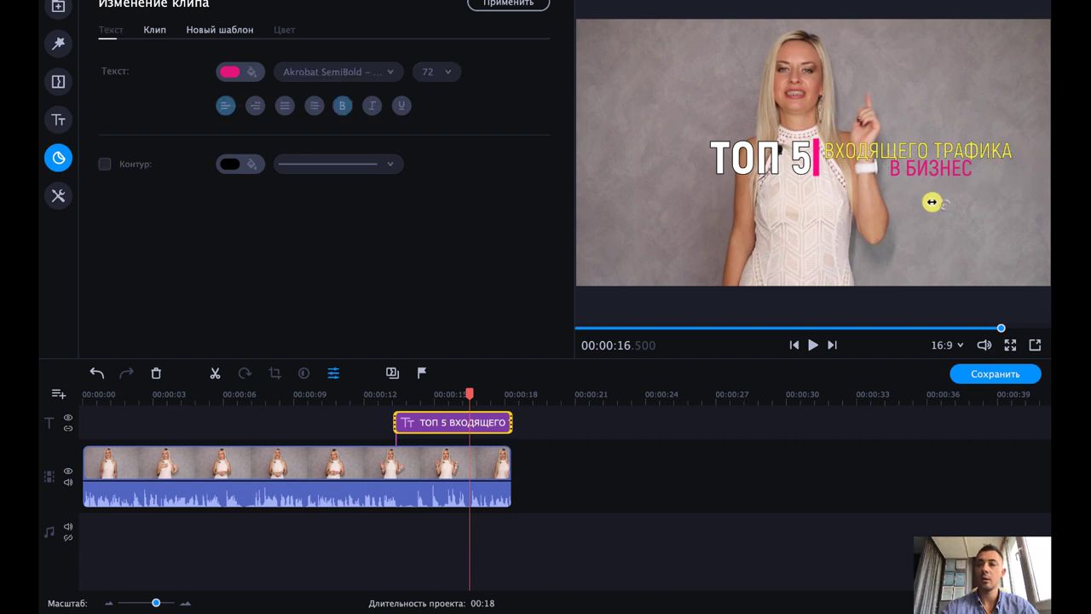
{"action": "left_click", "coordinate": [815, 168]}
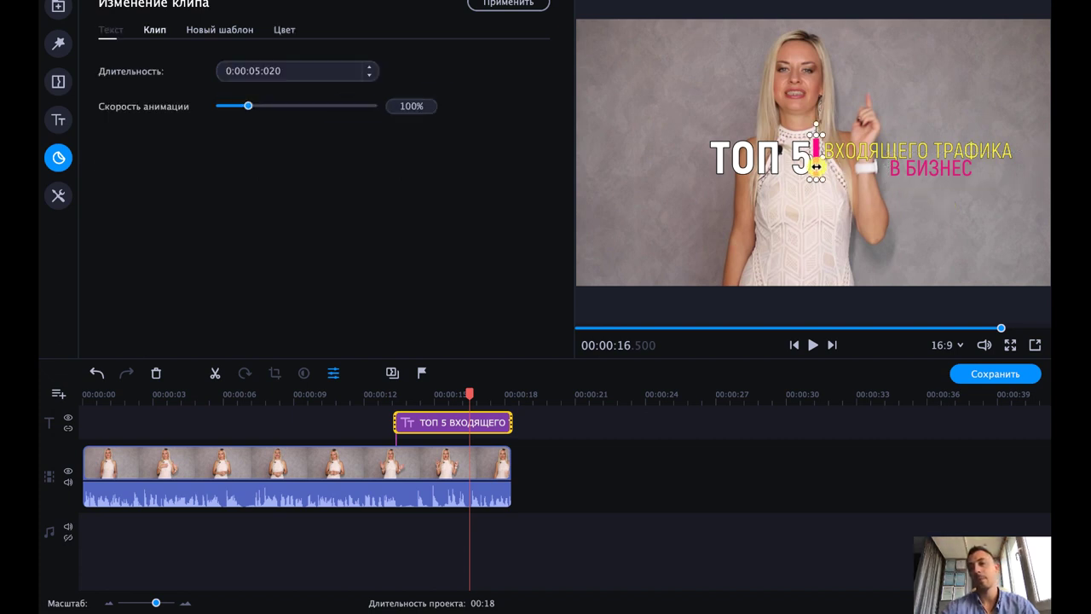
{"action": "left_click_drag", "start_coordinate": [817, 180], "coordinate": [817, 183]}
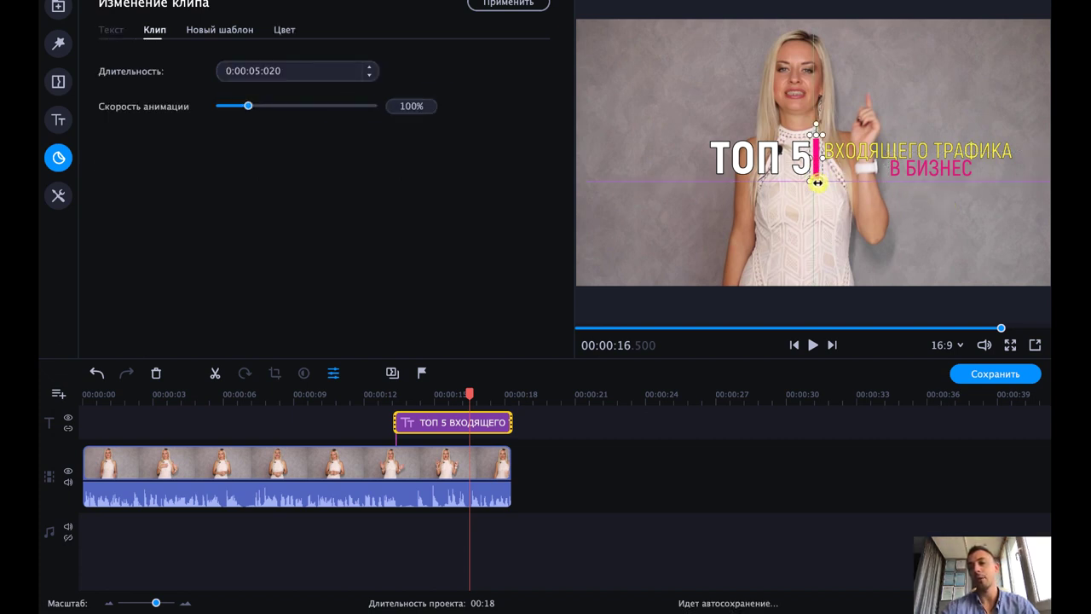
{"action": "left_click", "coordinate": [860, 201]}
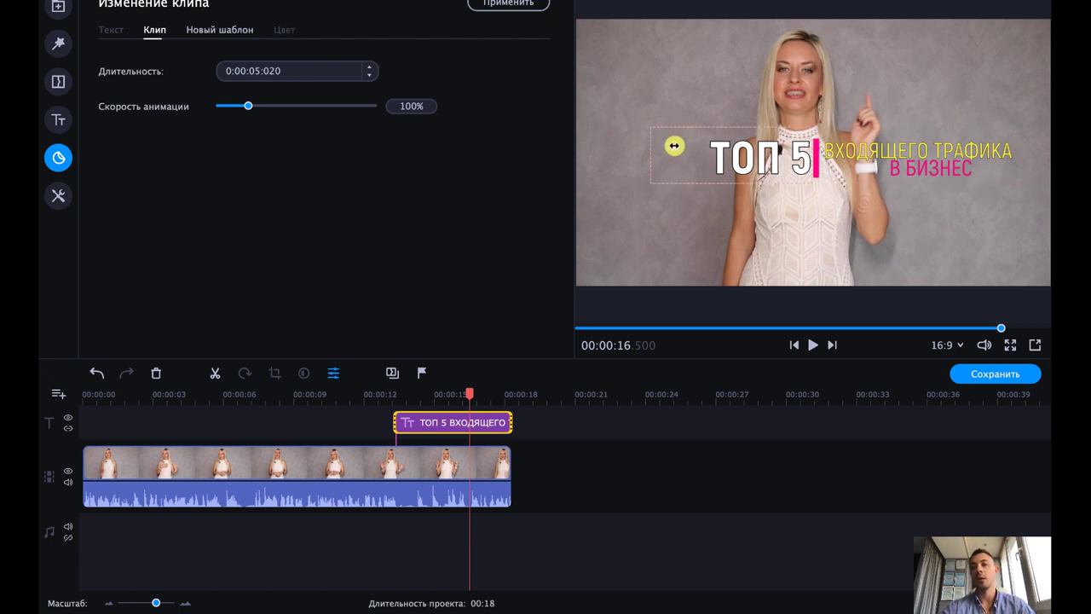
- Select all the title elements together, enlarge them to nearly the frame's width and move them slightly down
{"action": "left_click", "coordinate": [650, 107]}
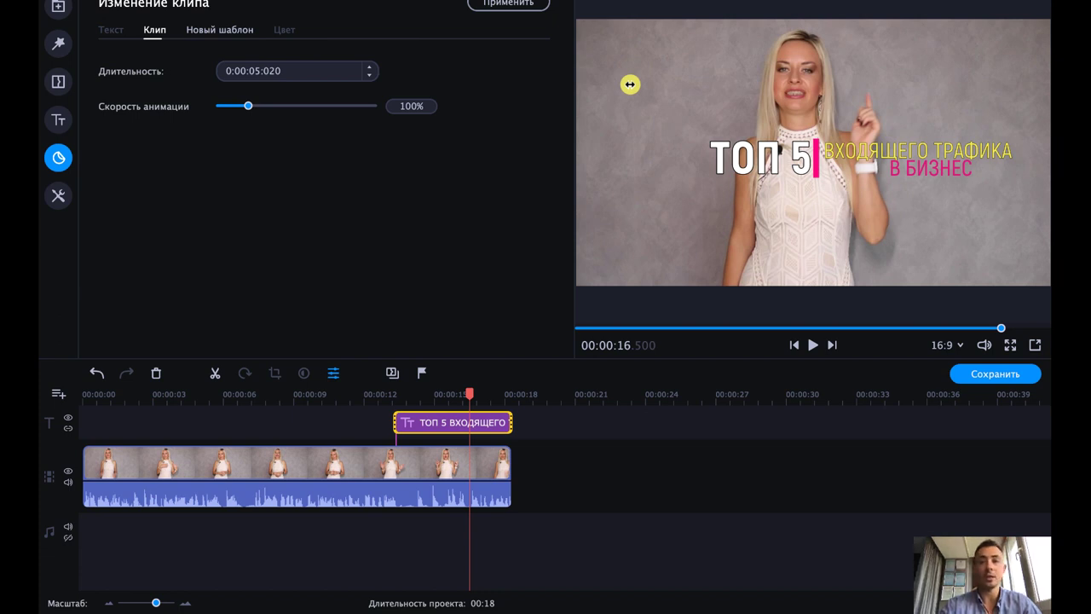
{"action": "left_click_drag", "start_coordinate": [629, 84], "coordinate": [1046, 261]}
{"action": "left_click_drag", "start_coordinate": [1033, 158], "coordinate": [1046, 67]}
{"action": "left_click_drag", "start_coordinate": [599, 112], "coordinate": [546, 76]}
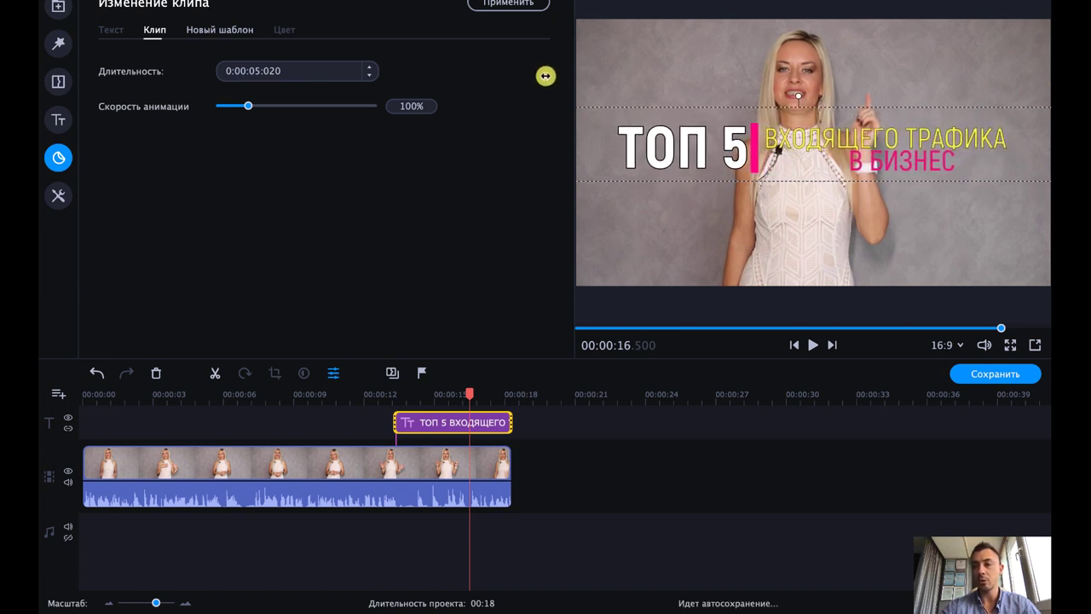
{"action": "left_click_drag", "start_coordinate": [800, 164], "coordinate": [802, 186]}
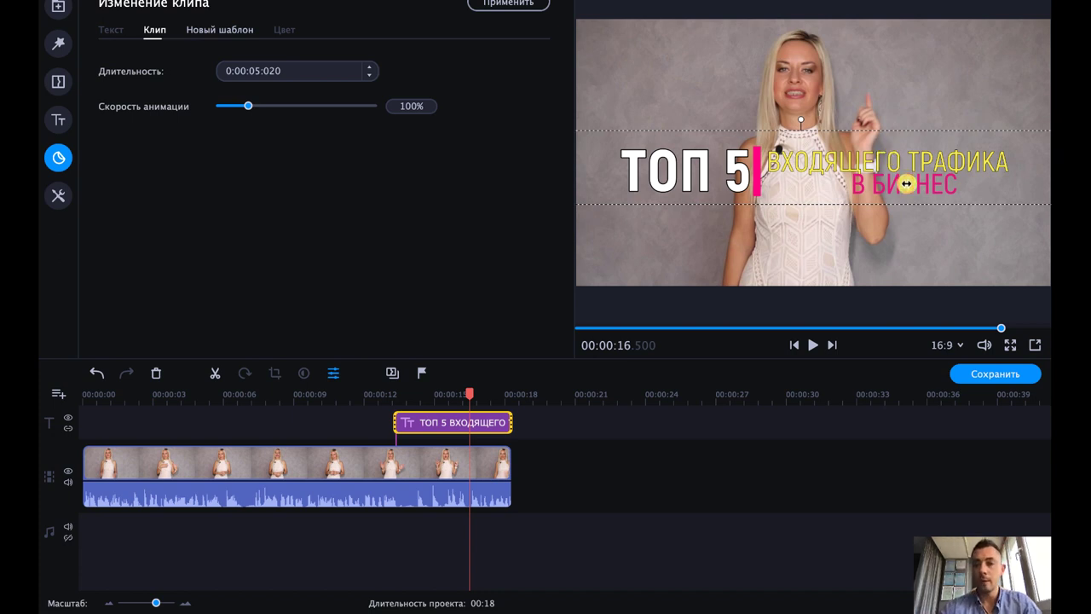
- Recolour the "В БИЗНЕС" text white (#ffffff) and add a black outline to it
{"action": "left_click", "coordinate": [852, 162]}
{"action": "left_click", "coordinate": [957, 155]}
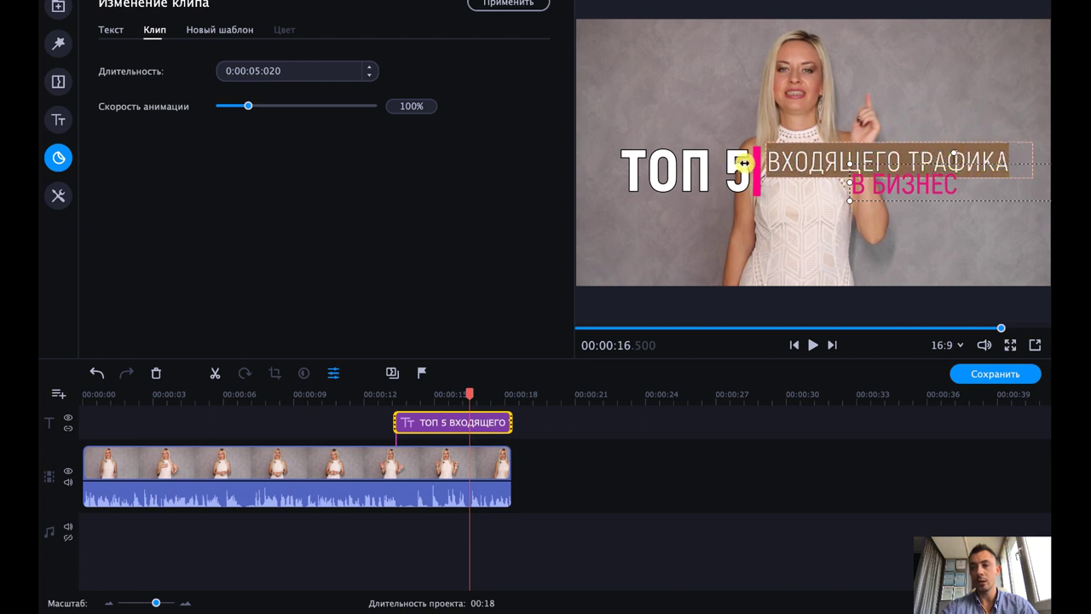
{"action": "left_click", "coordinate": [105, 32]}
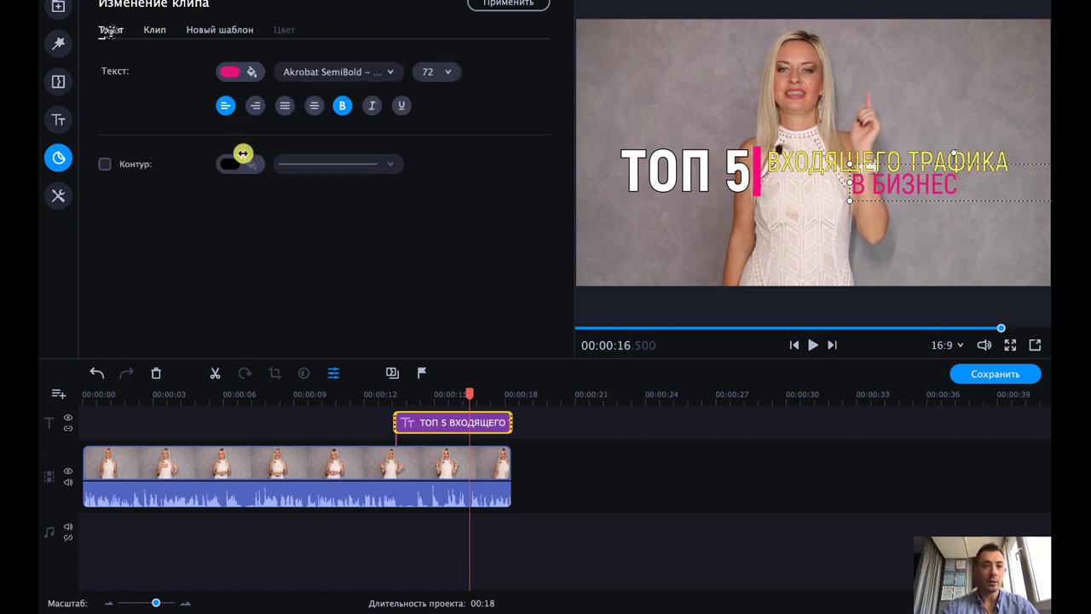
{"action": "left_click", "coordinate": [223, 73]}
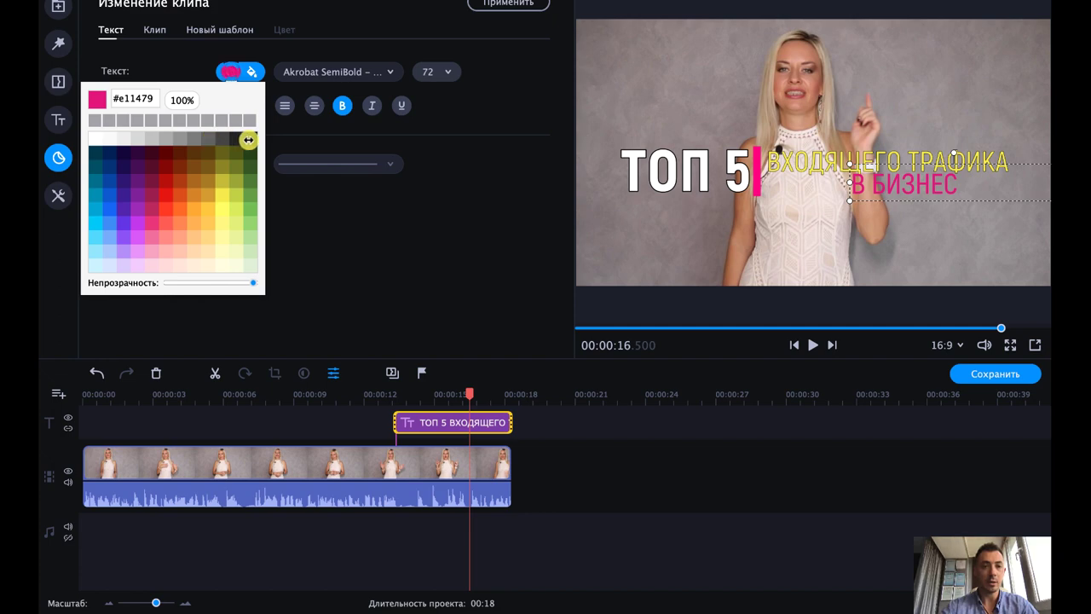
{"action": "left_click", "coordinate": [251, 138]}
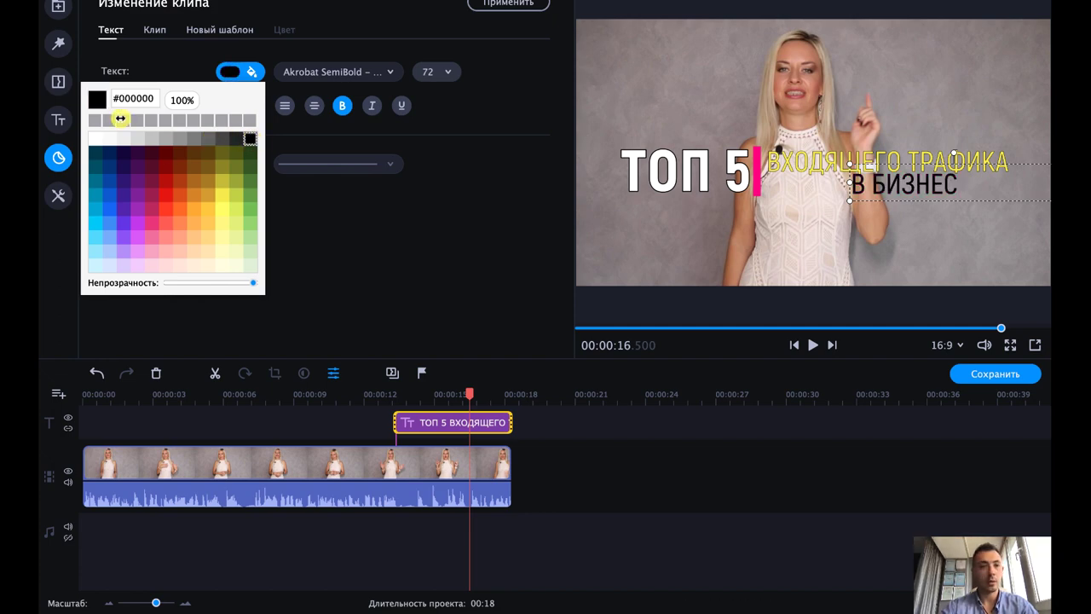
{"action": "left_click", "coordinate": [96, 138]}
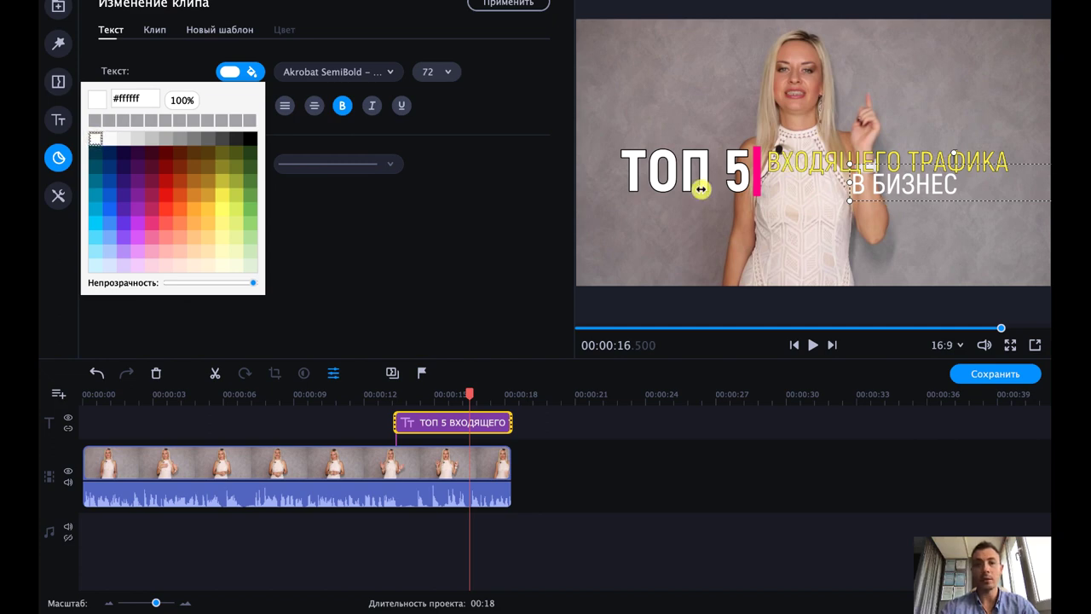
{"action": "left_click", "coordinate": [332, 217]}
{"action": "left_click", "coordinate": [101, 165]}
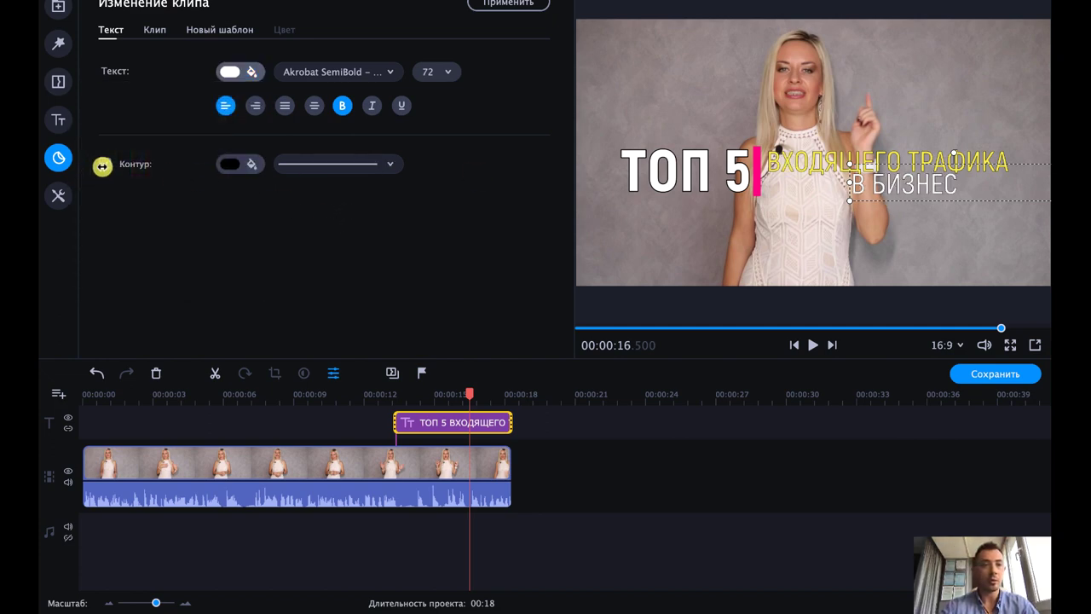
- Reposition the "В БИЗНЕС" text slightly further right under "ВХОДЯЩЕГО ТРАФИКА"
{"action": "left_click_drag", "start_coordinate": [929, 188], "coordinate": [965, 186]}
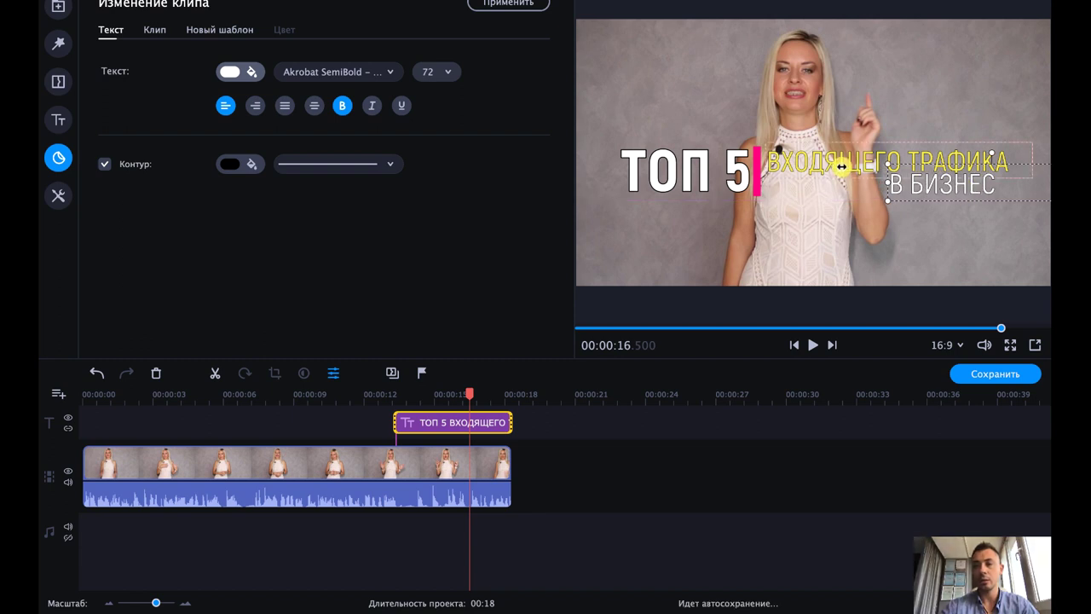
{"action": "left_click", "coordinate": [958, 246]}
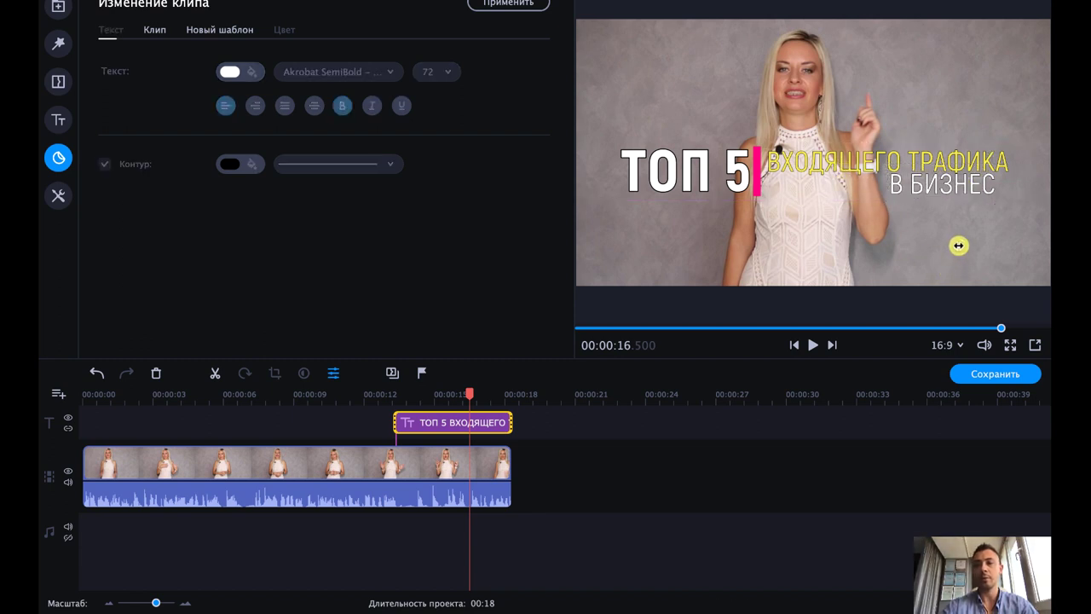
{"action": "left_click_drag", "start_coordinate": [947, 181], "coordinate": [930, 185]}
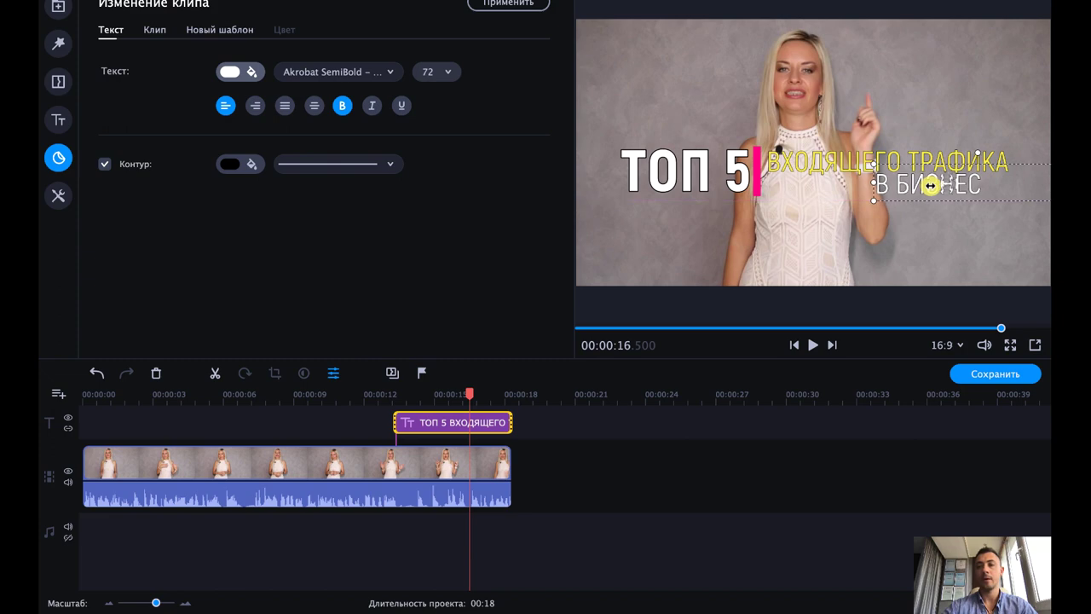
- Play back the edited title over the video from about 12 seconds to the end of the clip
{"action": "left_click", "coordinate": [368, 397]}
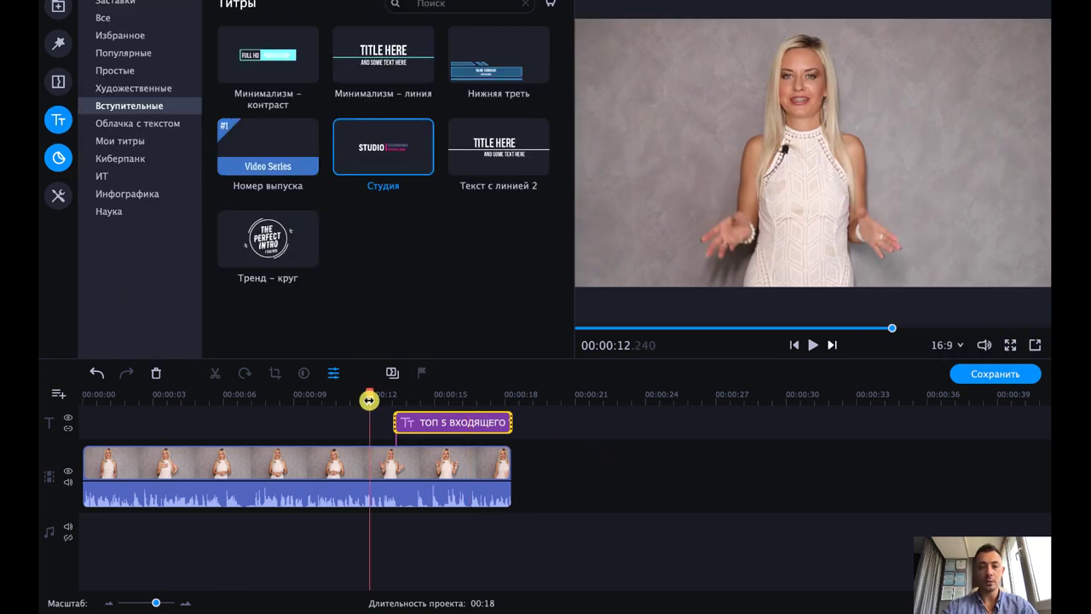
{"action": "key", "text": "space"}
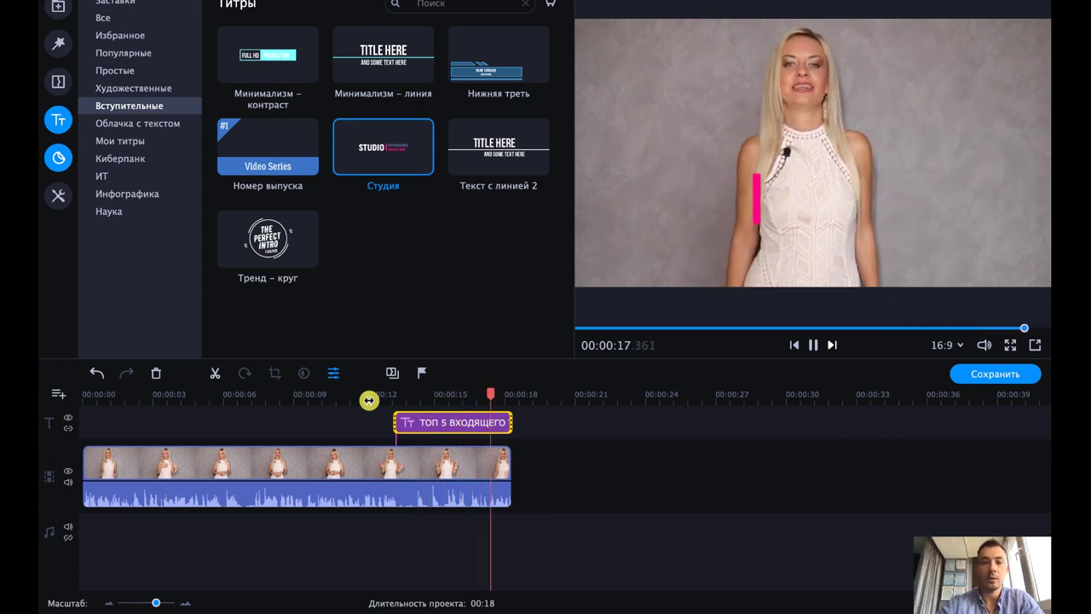
{"action": "left_click_drag", "start_coordinate": [509, 422], "coordinate": [509, 422]}
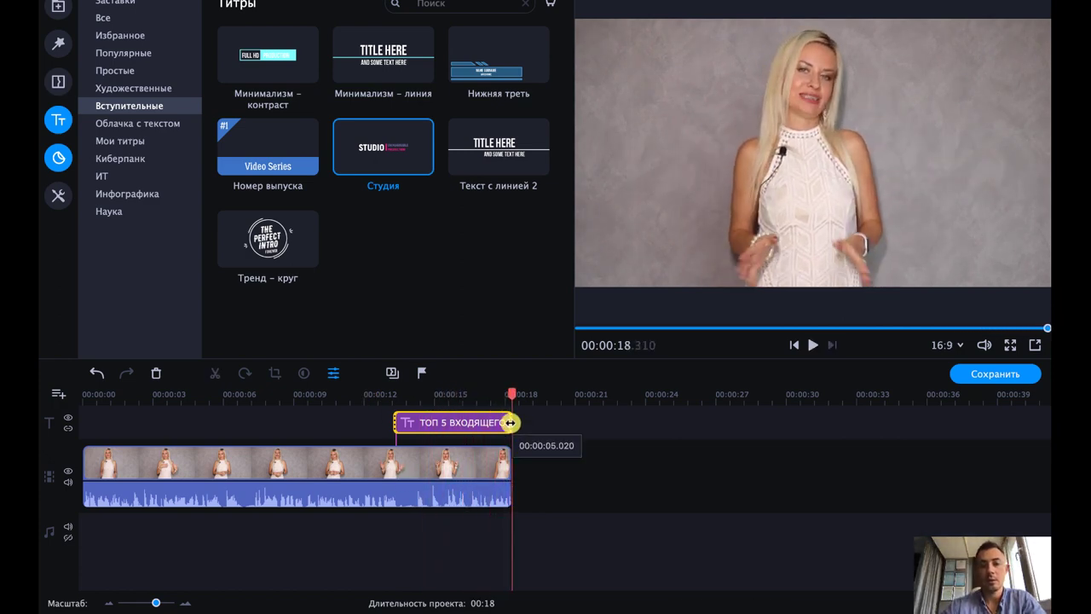
- Add the intro clip "Дымка быстро.mp4" from the file library to the video track, directly after the first clip
{"action": "left_click", "coordinate": [61, 5]}
{"action": "left_click", "coordinate": [276, 74]}
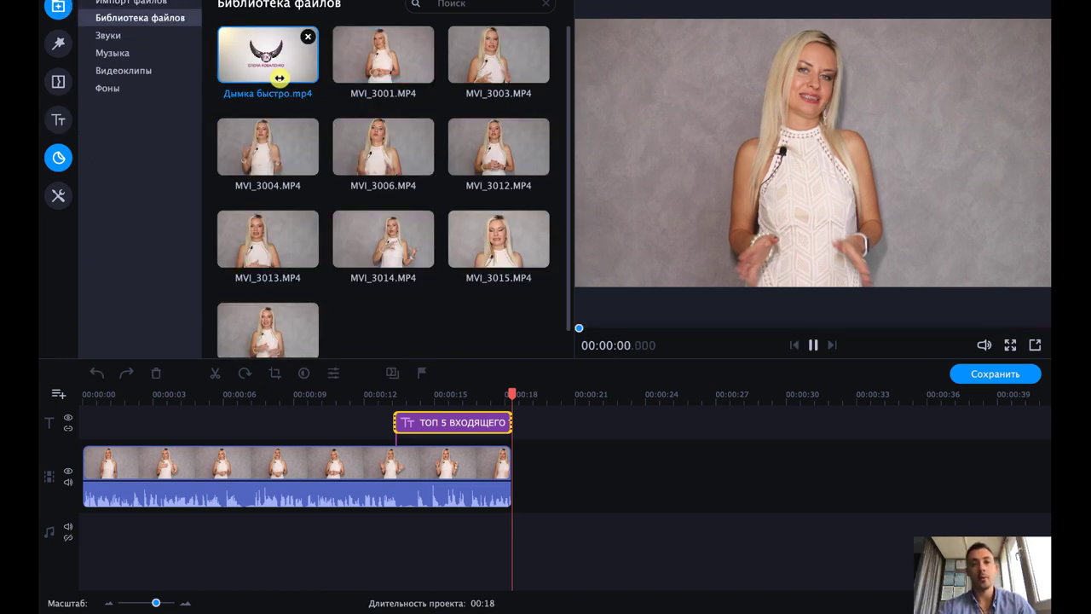
{"action": "left_click_drag", "start_coordinate": [279, 79], "coordinate": [519, 453]}
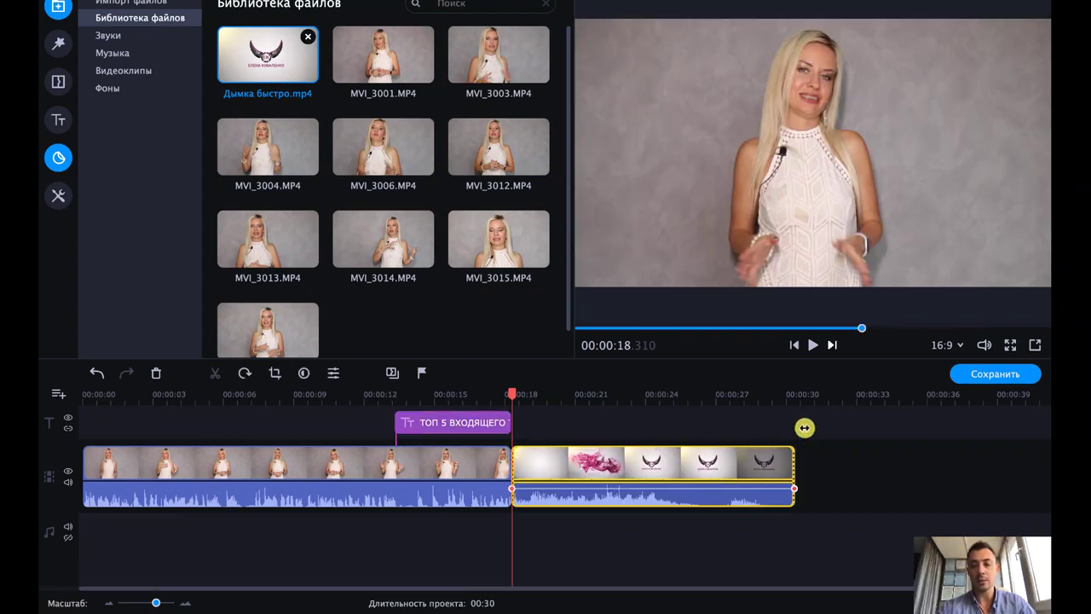
- Split the "Дымка быстро.mp4" intro clip at about 26 seconds on the timeline and delete the part after the cut
{"action": "left_click", "coordinate": [661, 461]}
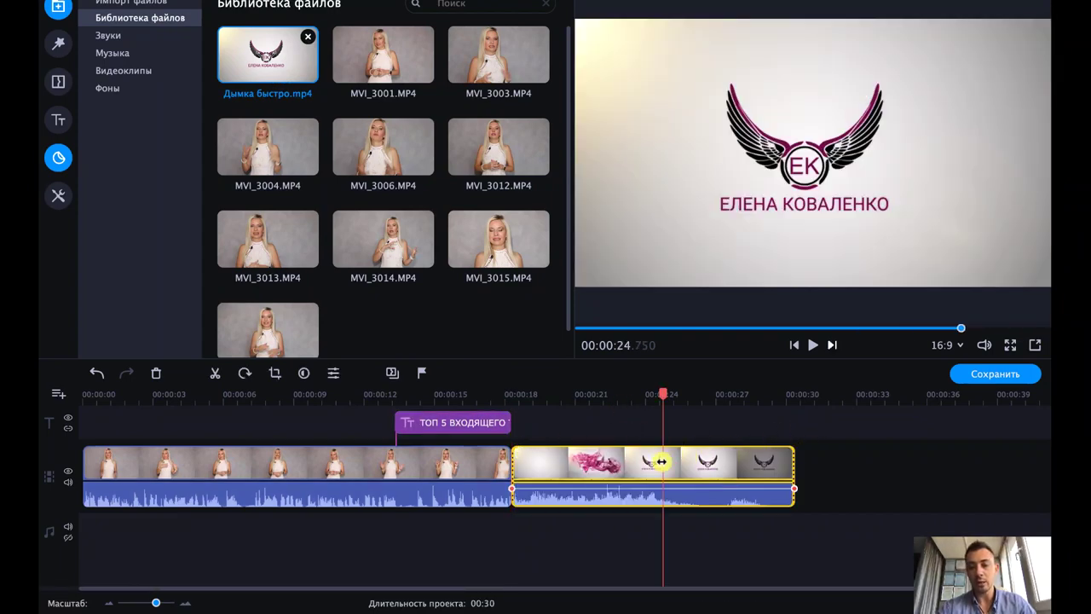
{"action": "left_click", "coordinate": [635, 428]}
{"action": "left_click_drag", "start_coordinate": [651, 383], "coordinate": [638, 395]}
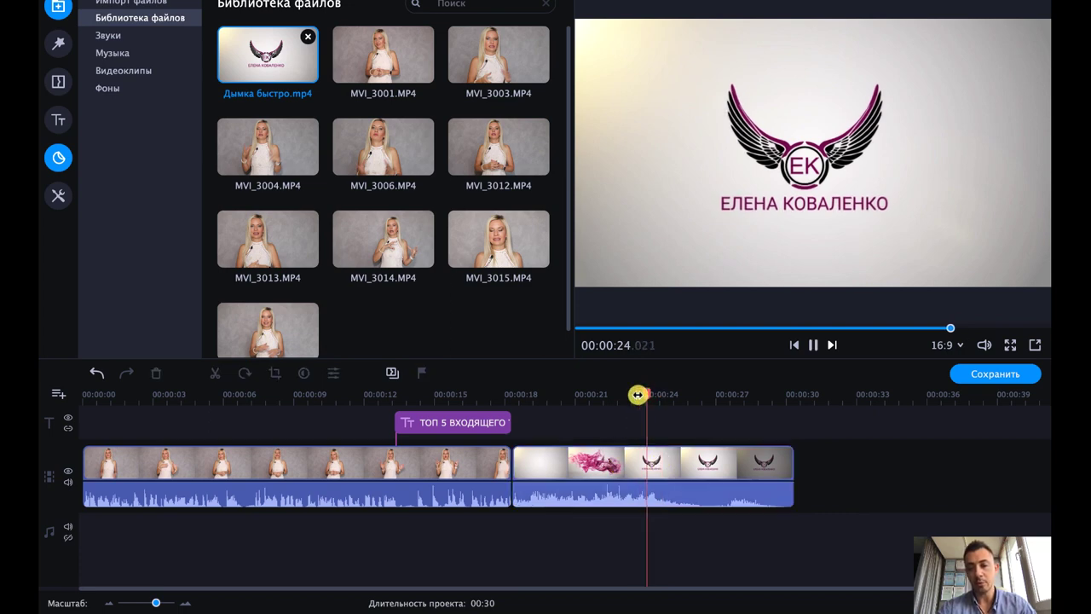
{"action": "key", "text": "space"}
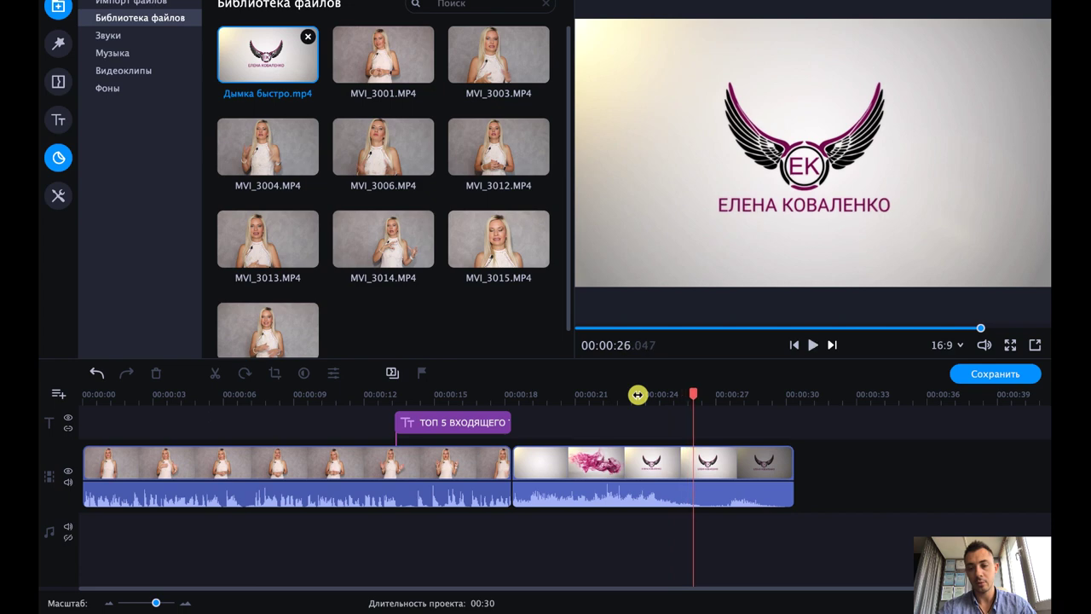
{"action": "left_click", "coordinate": [693, 468]}
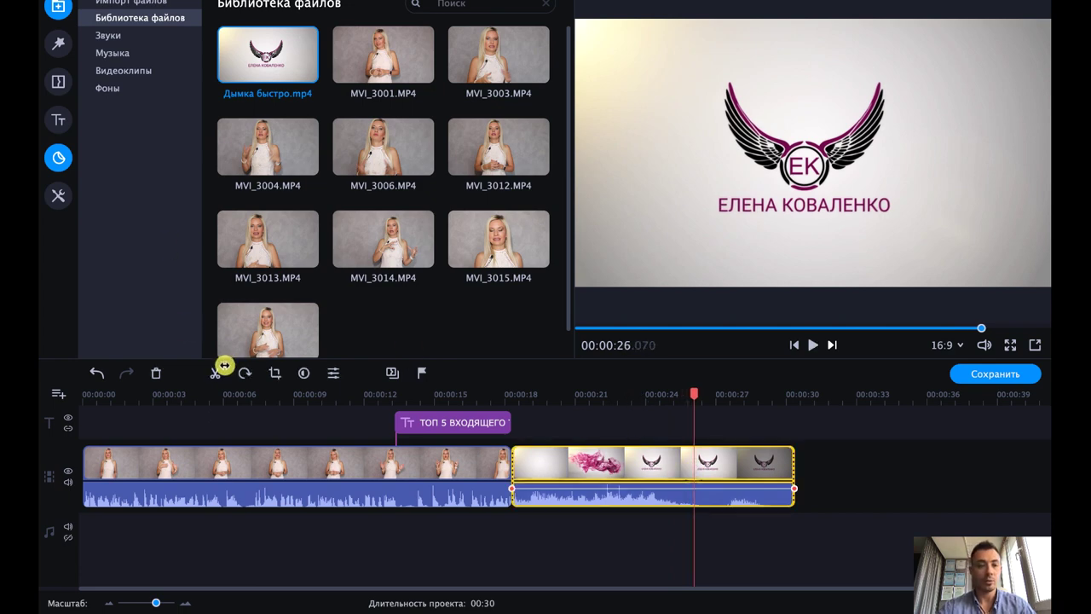
{"action": "left_click", "coordinate": [213, 372]}
{"action": "left_click", "coordinate": [744, 469]}
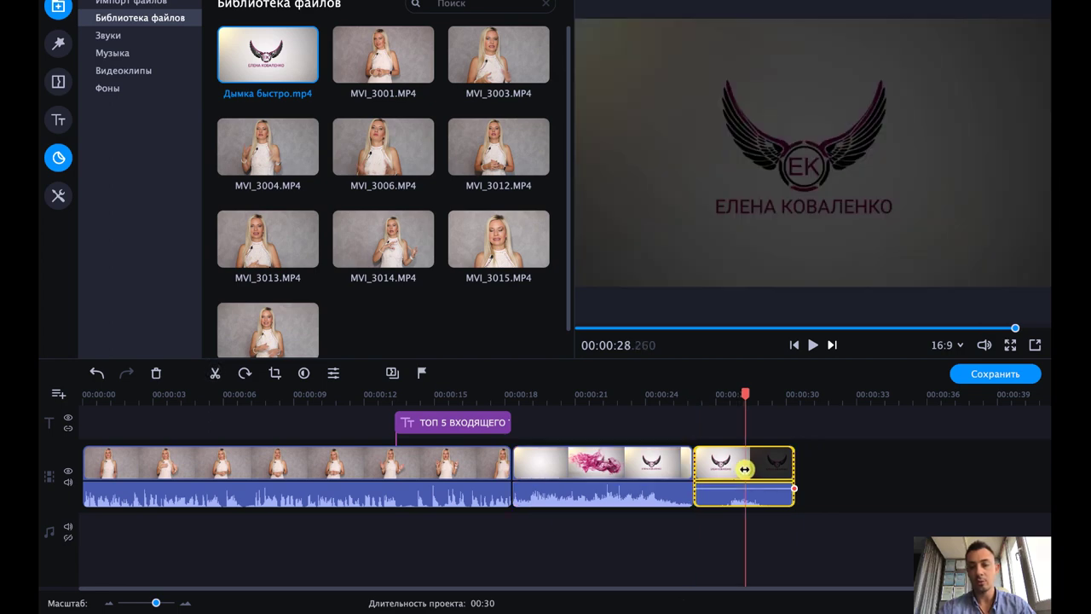
{"action": "key", "text": "Delete"}
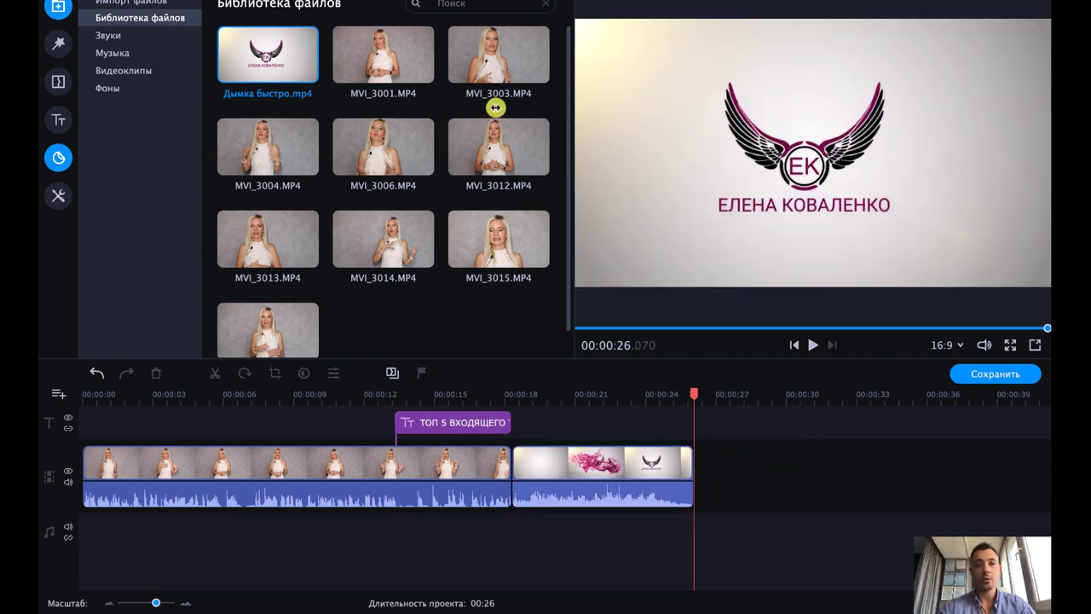
- Add MVI_3003.MP4 directly after the intro clip and cut off its silent beginning up to about 28.4 seconds on the timeline
{"action": "left_click", "coordinate": [468, 72]}
{"action": "left_click_drag", "start_coordinate": [468, 71], "coordinate": [704, 458]}
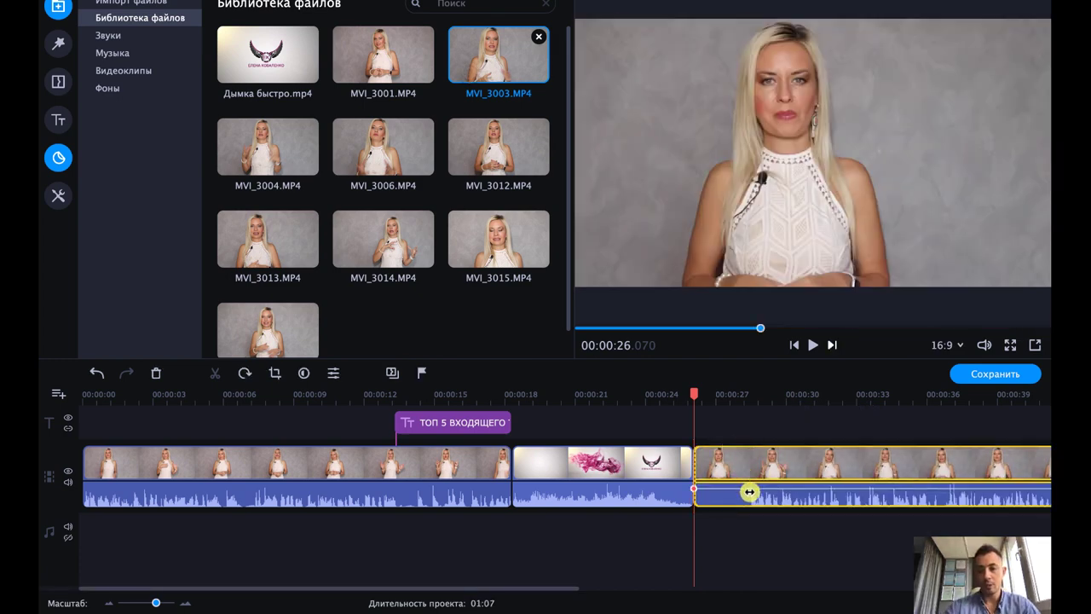
{"action": "left_click", "coordinate": [748, 492]}
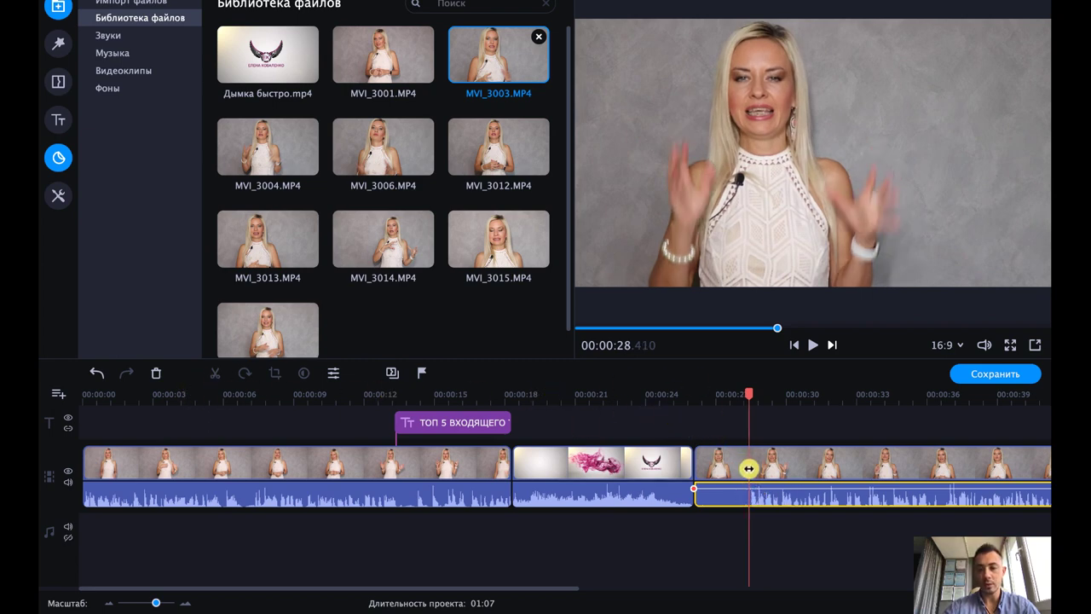
{"action": "left_click", "coordinate": [747, 468]}
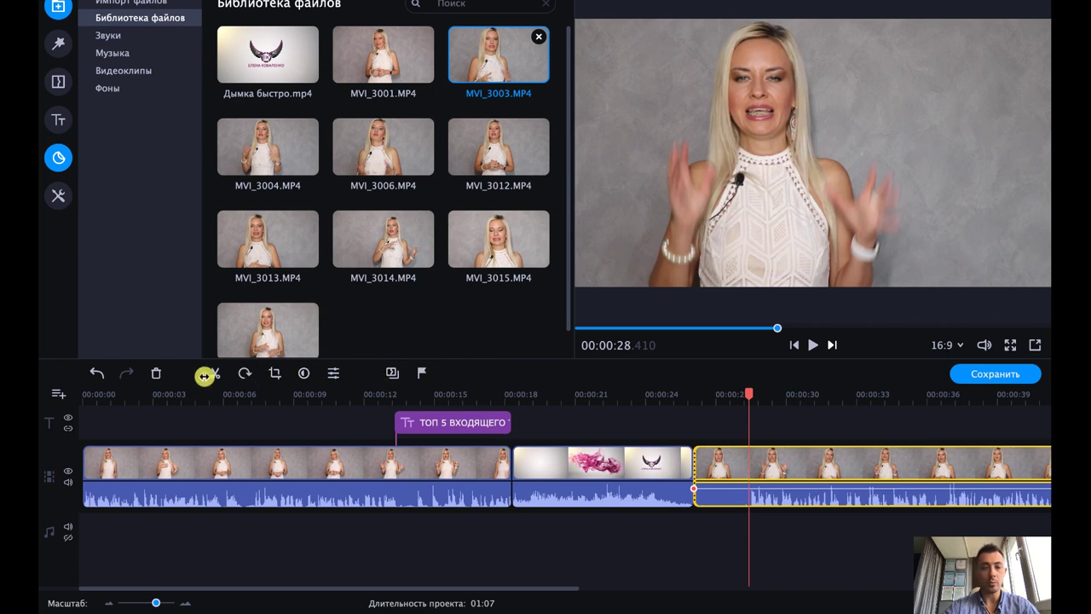
{"action": "left_click", "coordinate": [213, 376]}
{"action": "left_click", "coordinate": [730, 468]}
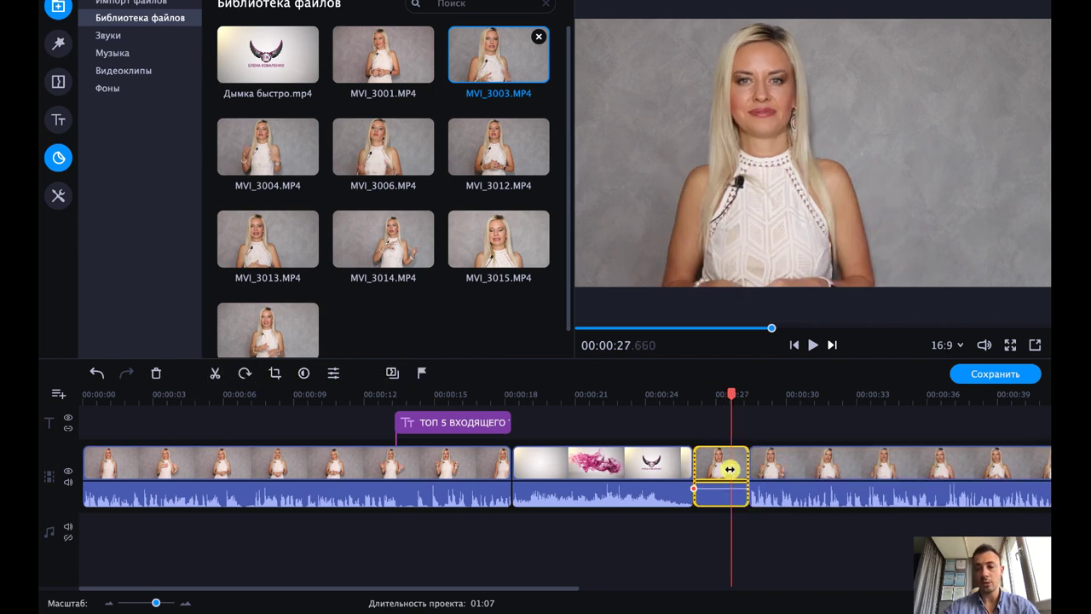
{"action": "key", "text": "Delete"}
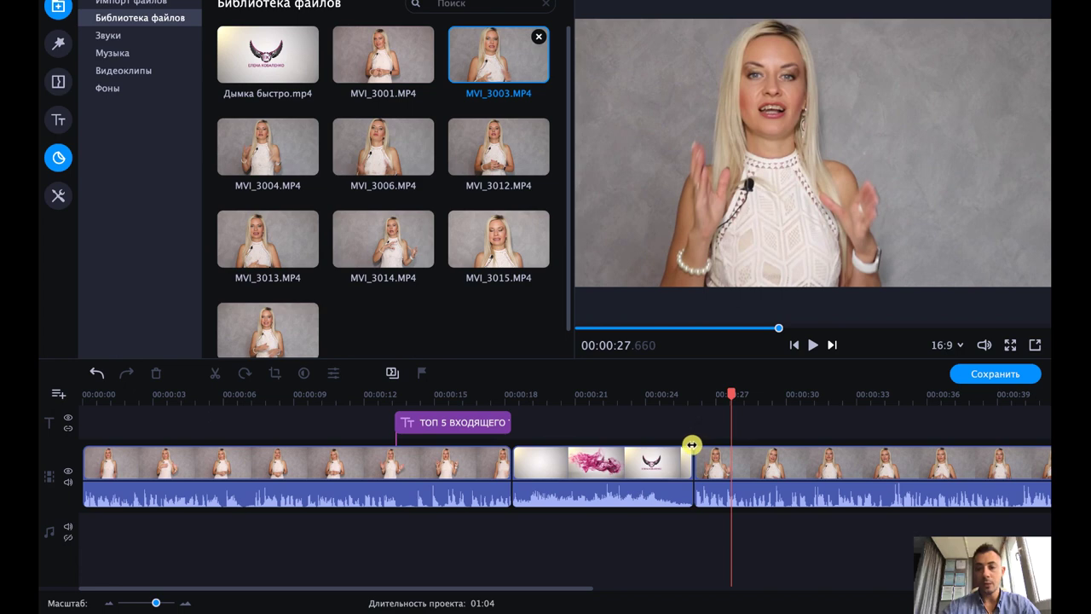
- Play back the beginning of the trimmed MVI_3003.MP4 clip to find where a title should appear
{"action": "left_click", "coordinate": [692, 444]}
{"action": "left_click", "coordinate": [710, 403]}
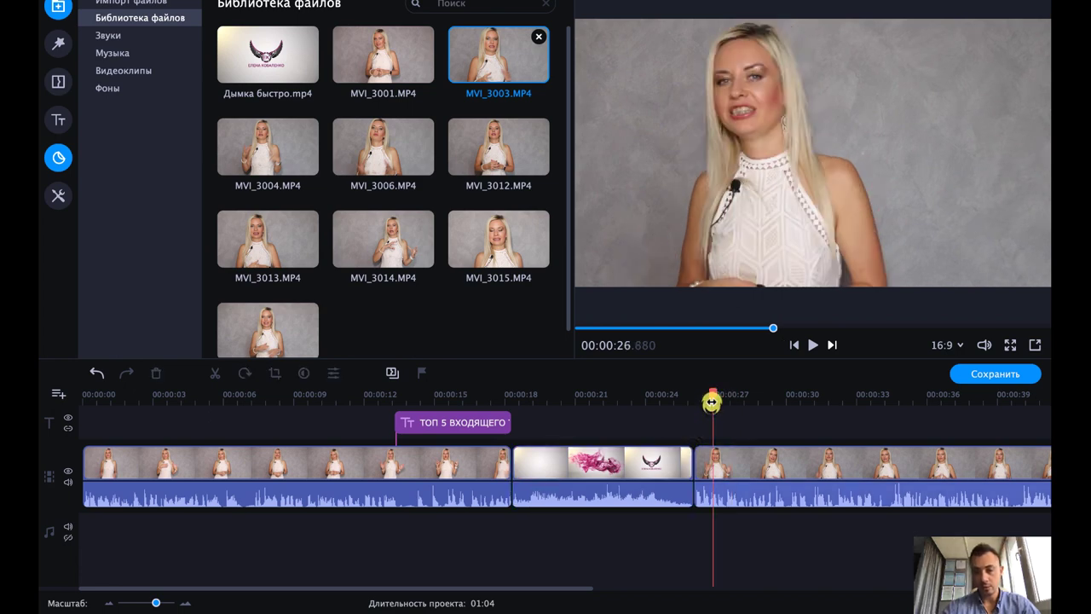
{"action": "key", "text": "space"}
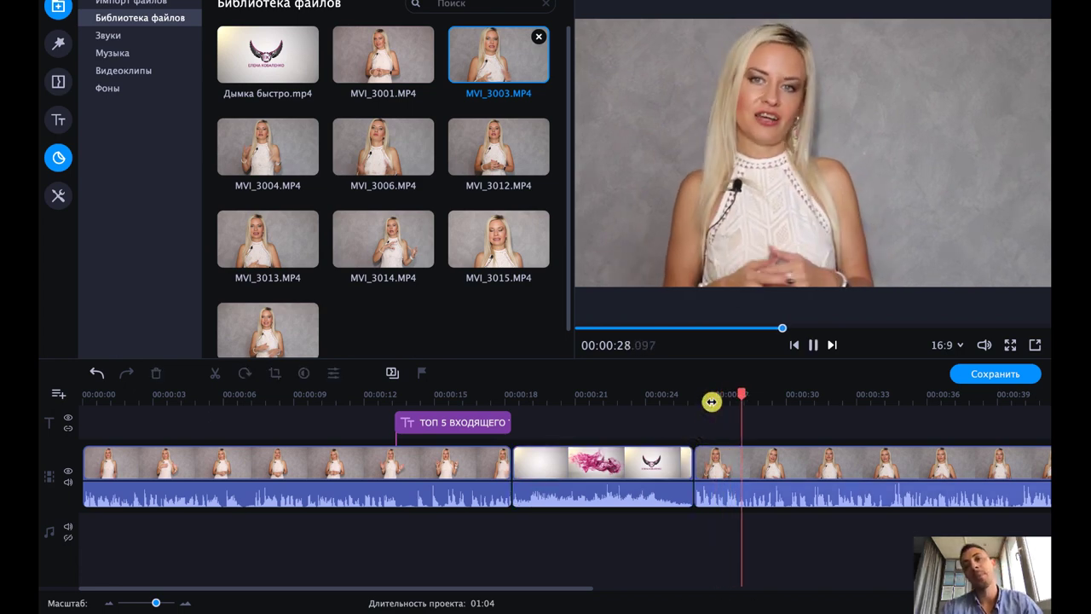
{"action": "key", "text": "space"}
- Add the "Проект "Будущее"" title from the Киберпанк category to the title track at about 29.6 seconds
{"action": "left_click", "coordinate": [781, 404]}
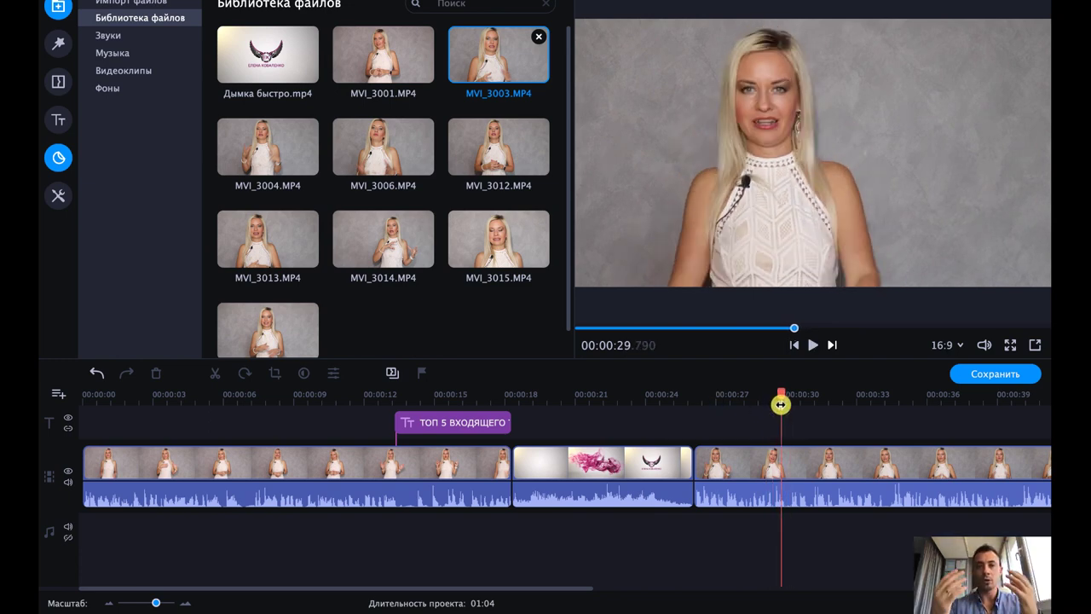
{"action": "left_click", "coordinate": [59, 121]}
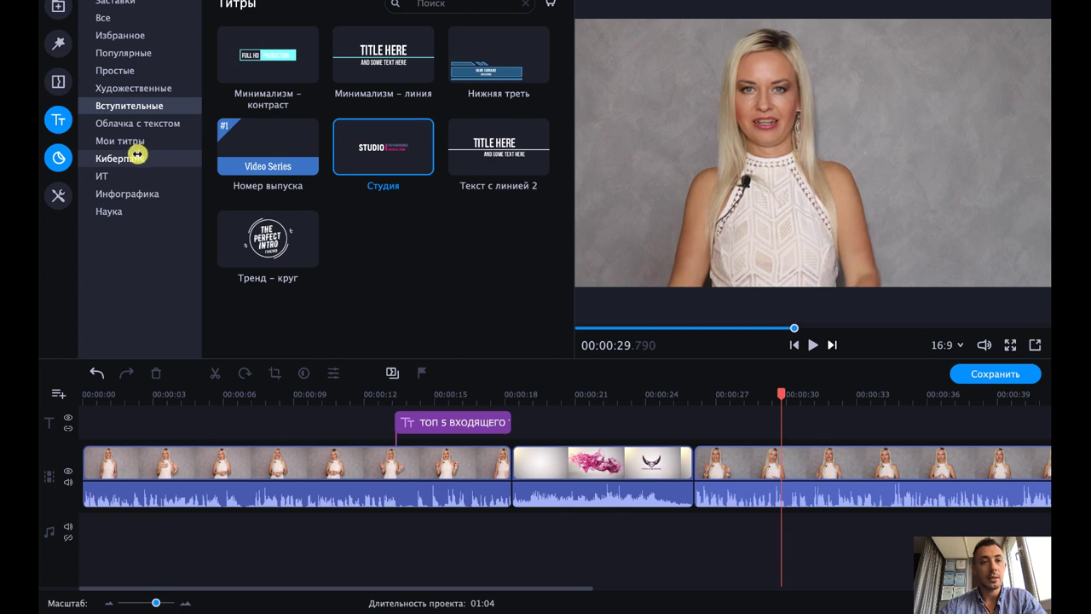
{"action": "left_click", "coordinate": [146, 70]}
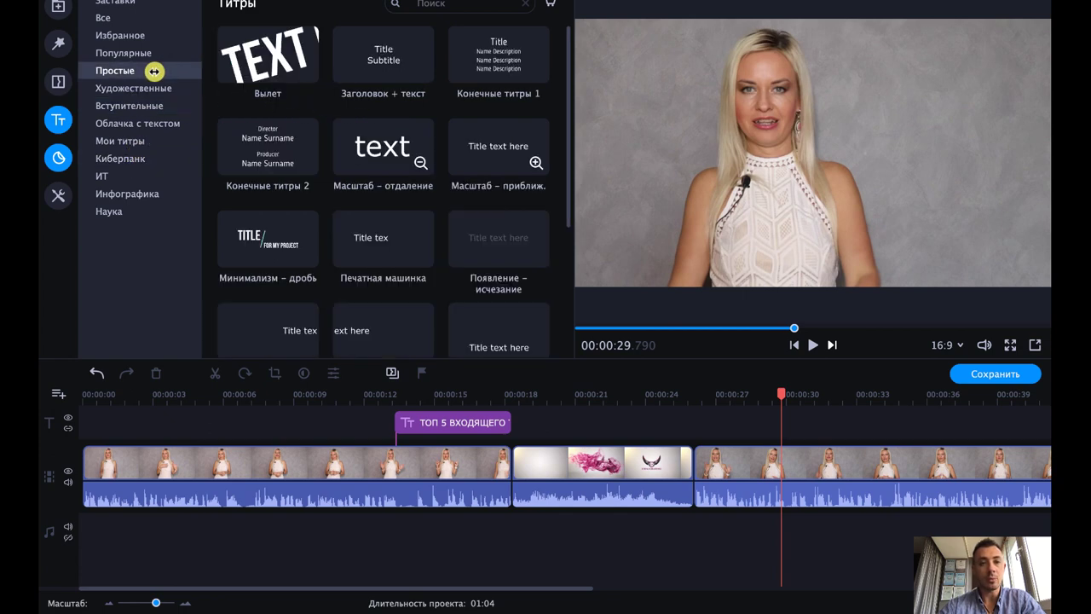
{"action": "left_click", "coordinate": [142, 88]}
{"action": "left_click", "coordinate": [119, 160]}
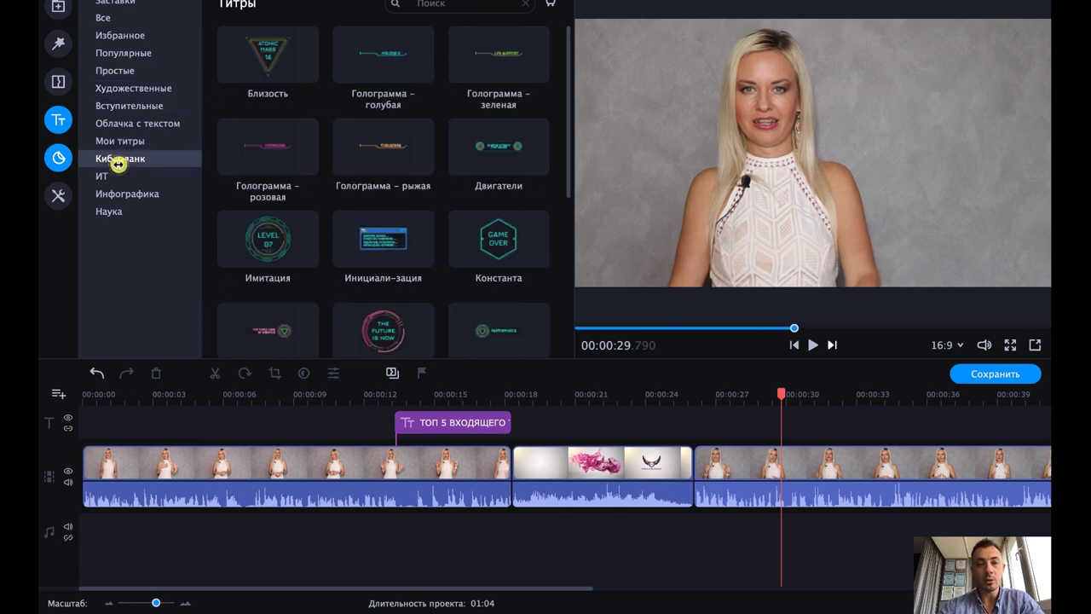
{"action": "left_click", "coordinate": [355, 324]}
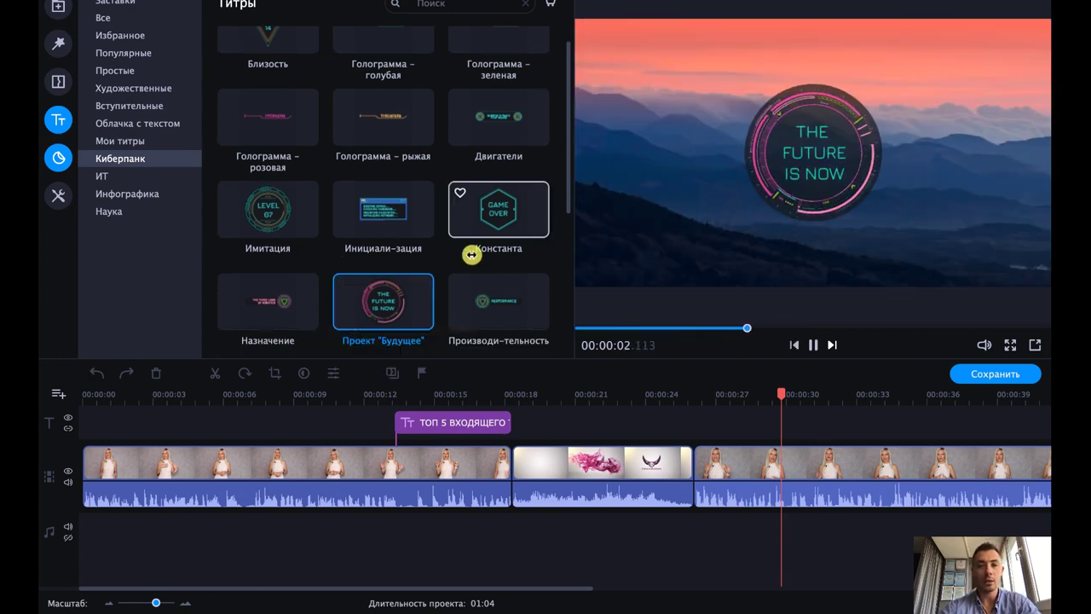
{"action": "left_click_drag", "start_coordinate": [869, 350], "coordinate": [776, 414]}
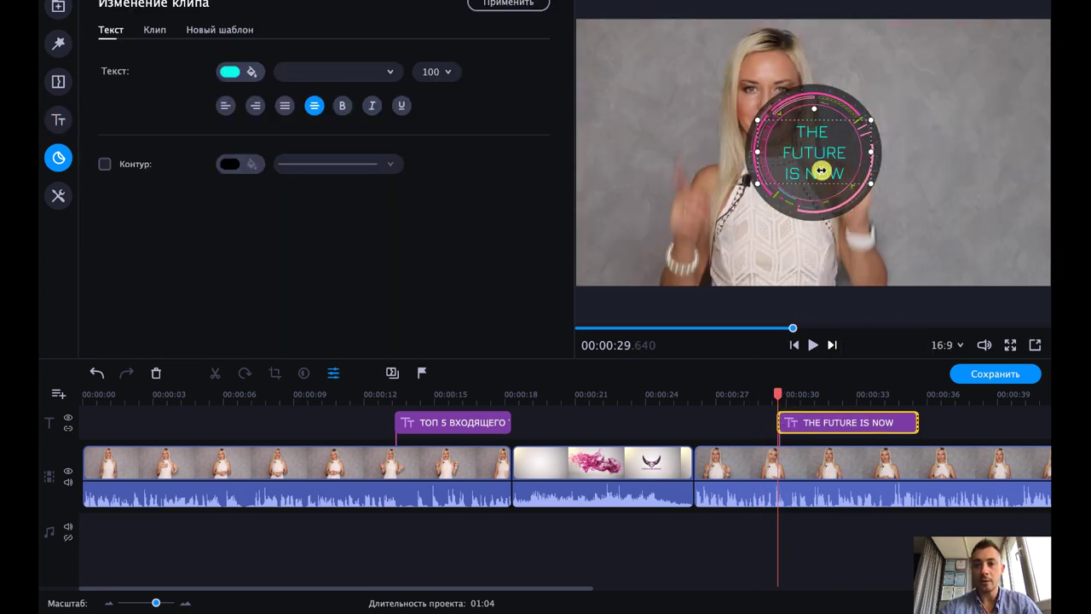
- Move the whole round "THE FUTURE IS NOW" title off the speaker to the upper right of the video frame
{"action": "left_click", "coordinate": [722, 83]}
{"action": "left_click", "coordinate": [806, 146]}
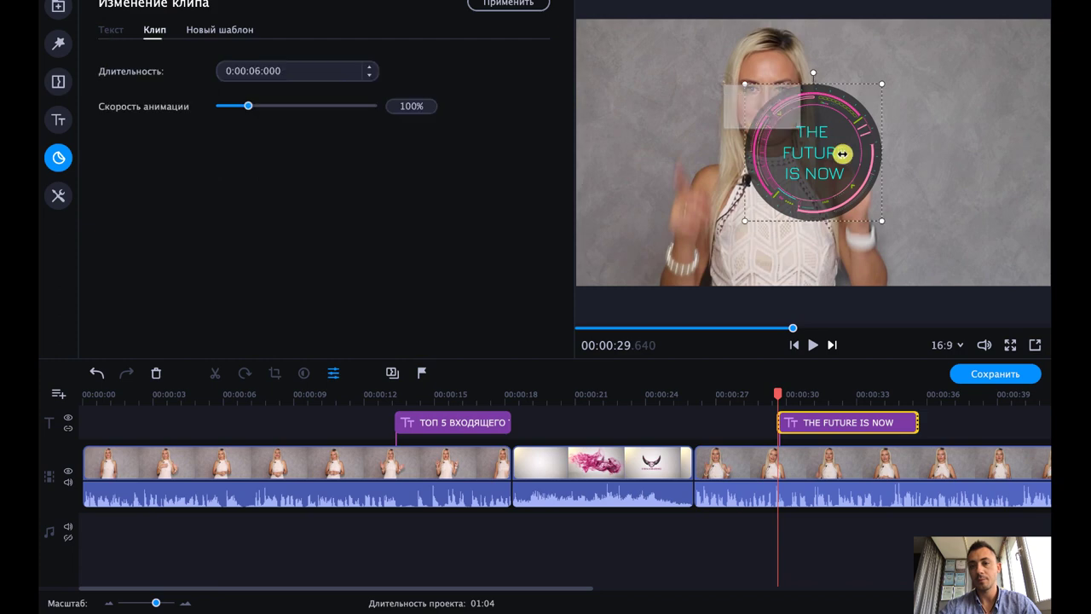
{"action": "left_click_drag", "start_coordinate": [871, 205], "coordinate": [1002, 162]}
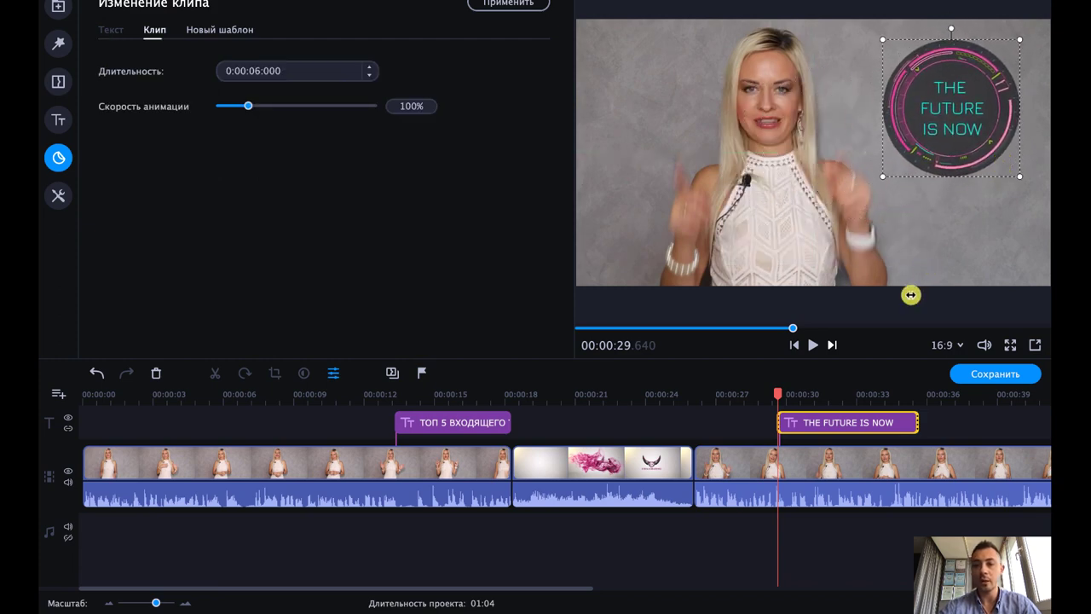
- Replace the "THE FUTURE IS NOW" text in the round title with "YOUTUBE канал" on two lines
{"action": "left_click", "coordinate": [823, 421]}
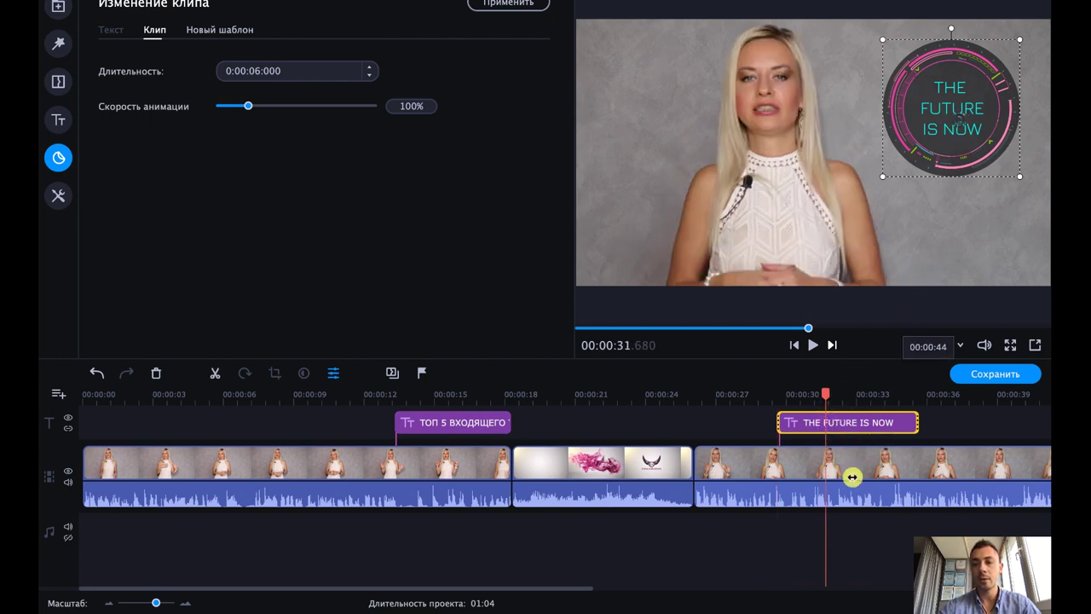
{"action": "left_click", "coordinate": [870, 423]}
{"action": "left_click", "coordinate": [951, 91]}
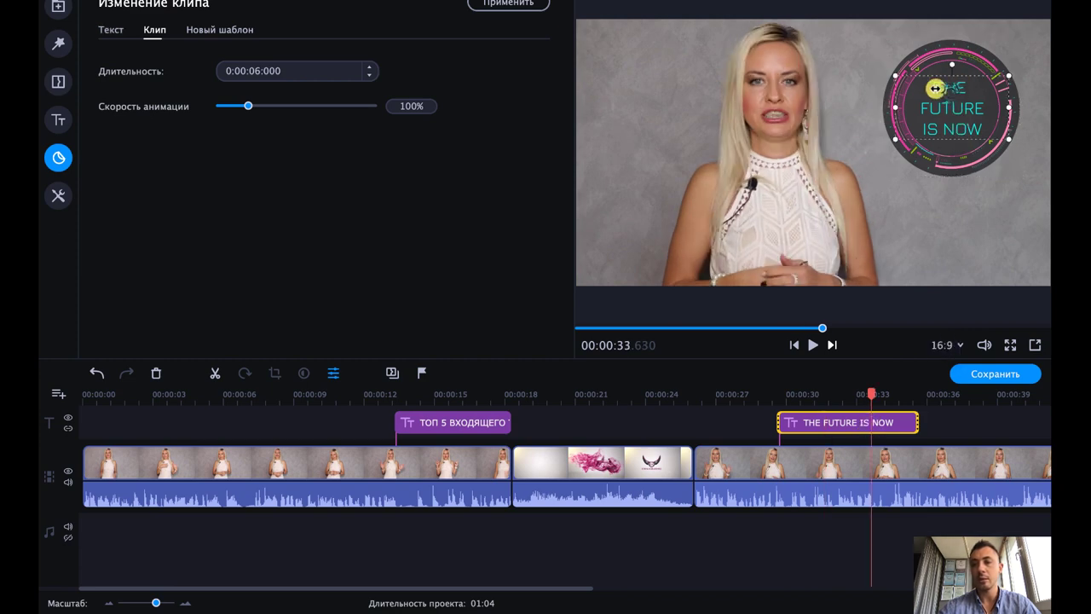
{"action": "left_click_drag", "start_coordinate": [935, 88], "coordinate": [1004, 152]}
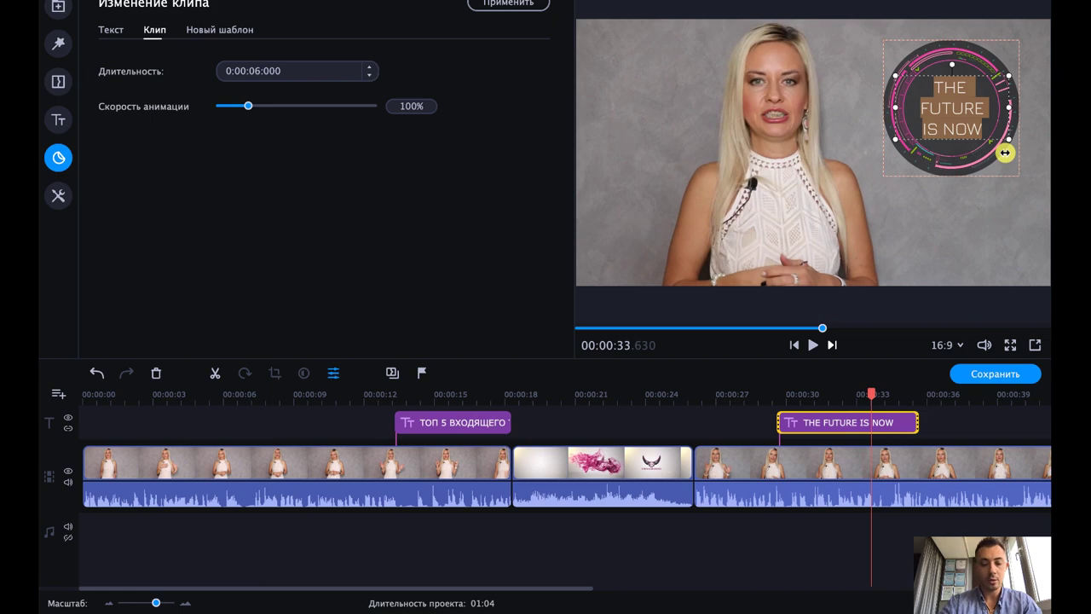
{"action": "type", "text": "youtu"}
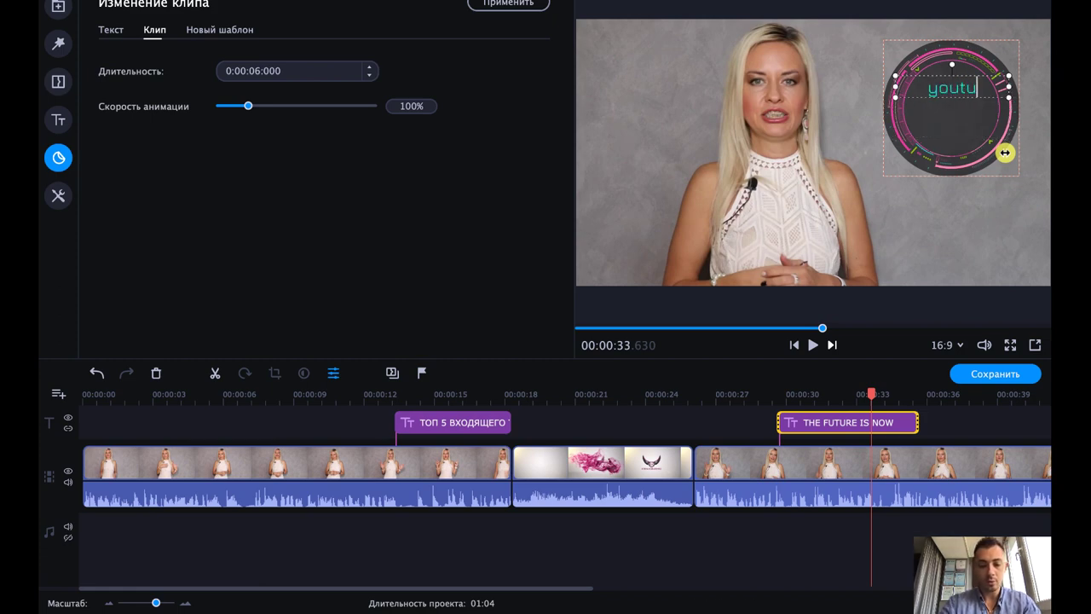
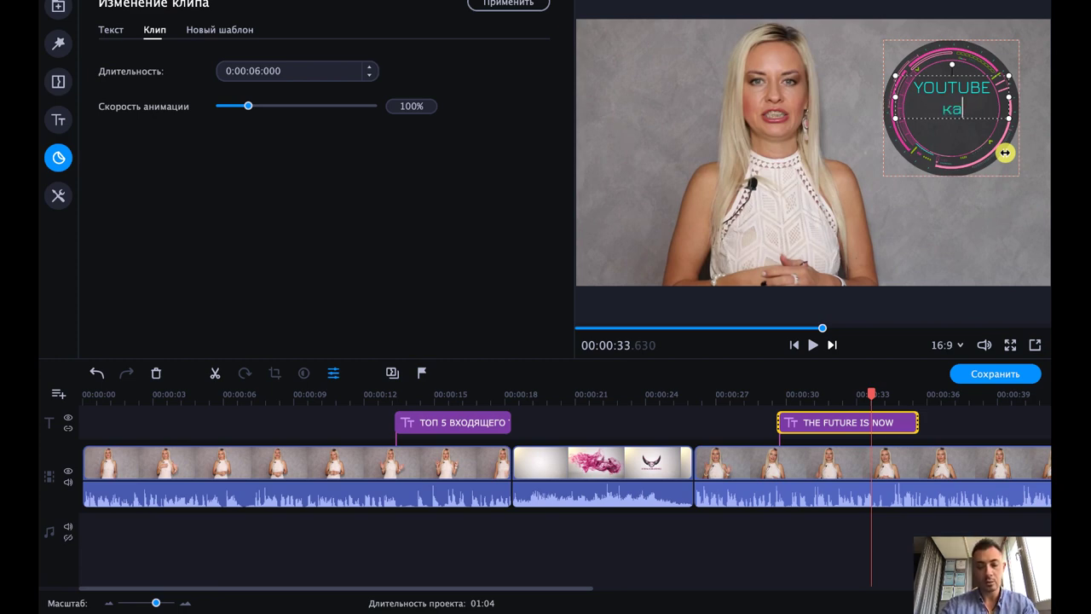
- Make the "YOUTUBE канал" text bold and shift it slightly down to centre it in the circle
{"action": "key", "text": "super+a"}
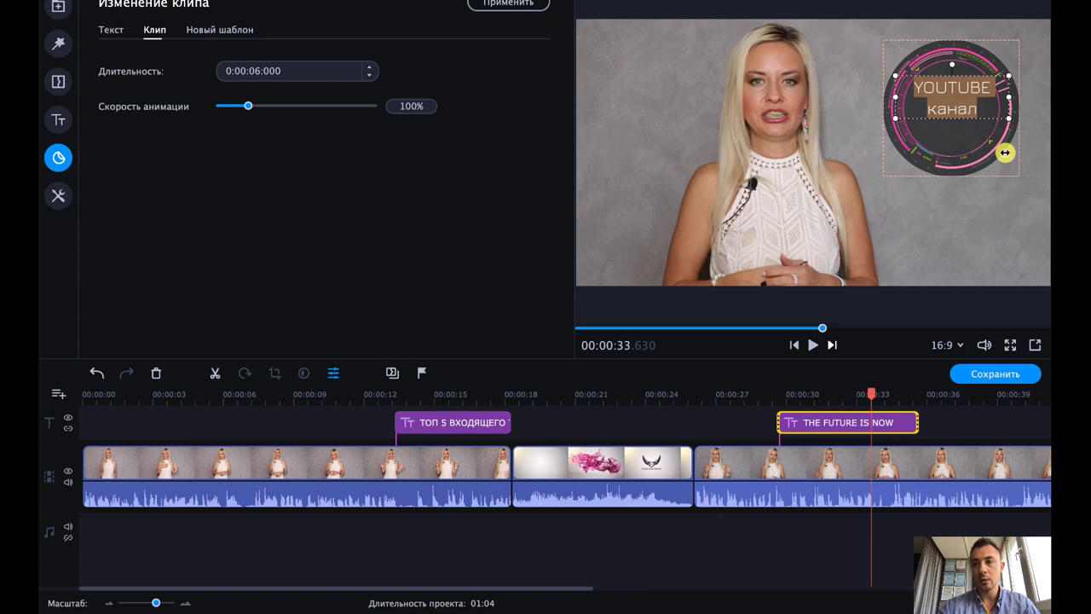
{"action": "left_click", "coordinate": [592, 32]}
{"action": "left_click", "coordinate": [110, 32]}
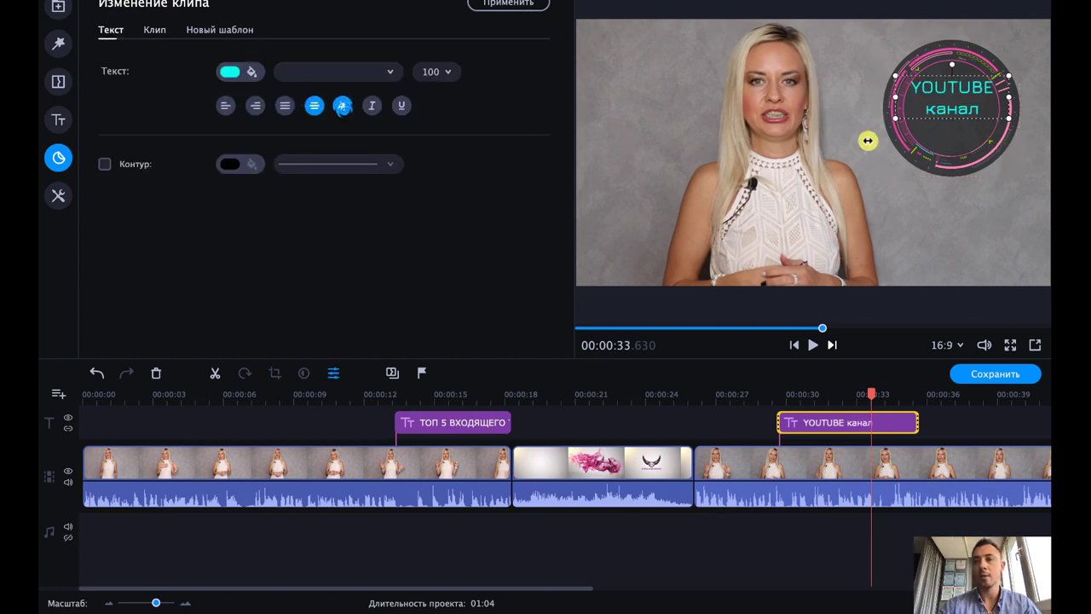
{"action": "left_click_drag", "start_coordinate": [952, 93], "coordinate": [951, 104]}
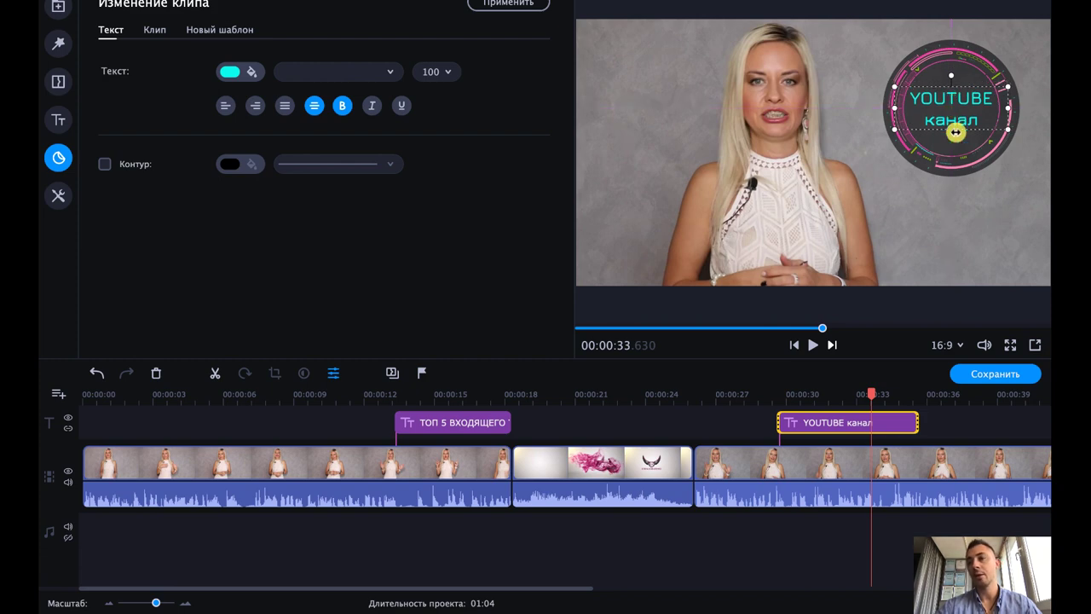
- Shrink the whole round title slightly and move it closer to the upper-right corner of the video frame
{"action": "left_click", "coordinate": [976, 188]}
{"action": "left_click", "coordinate": [950, 106]}
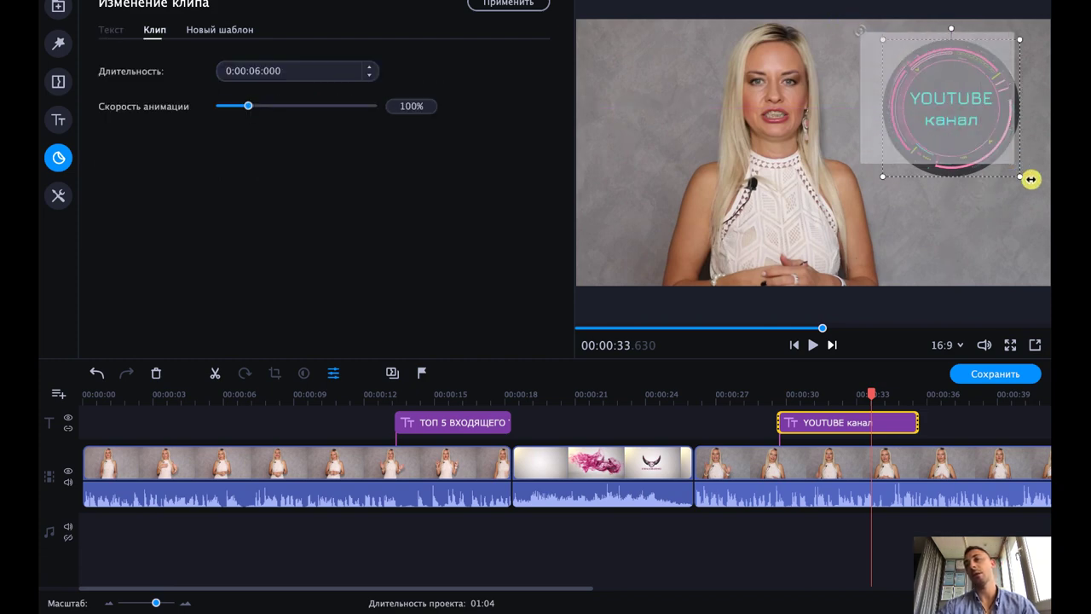
{"action": "left_click_drag", "start_coordinate": [1018, 44], "coordinate": [977, 93]}
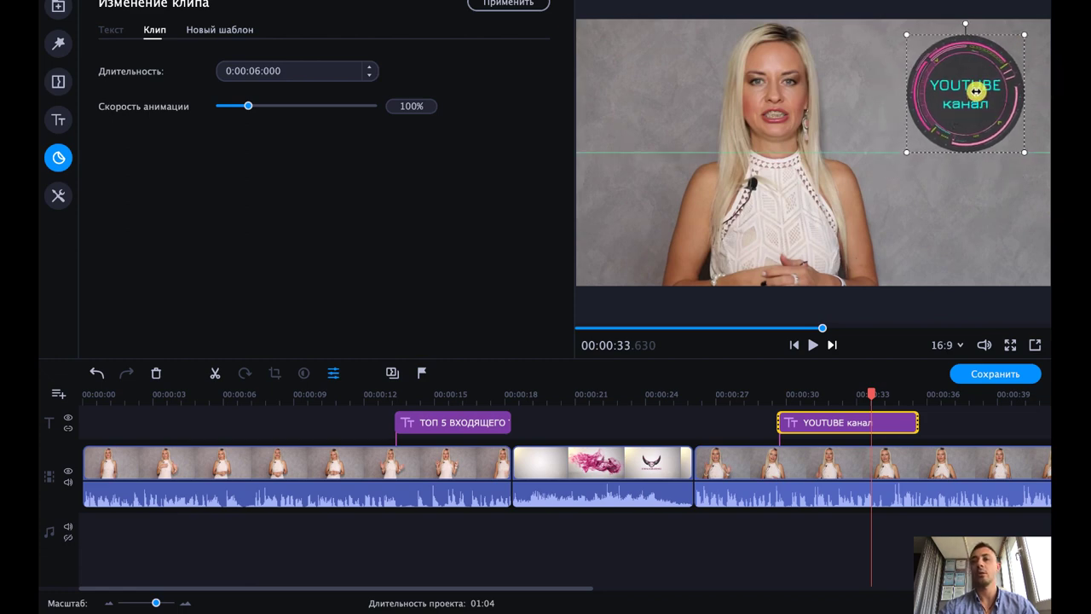
- Play back the "YOUTUBE канал" title from just before its start, and replay the passage from the intro into MVI_3003.MP4
{"action": "left_click", "coordinate": [766, 399]}
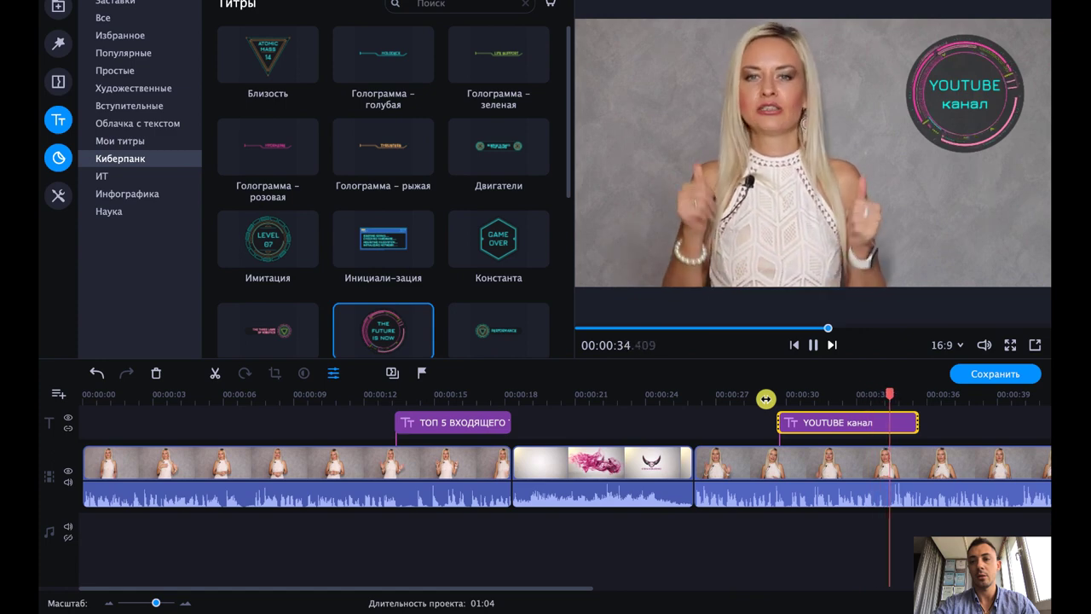
{"action": "key", "text": "space"}
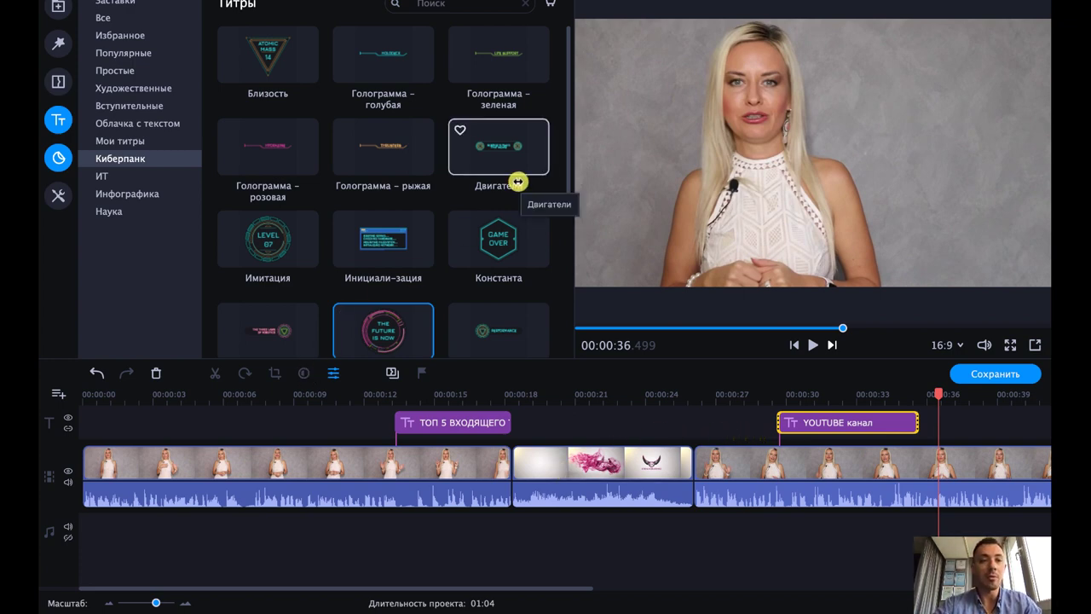
{"action": "left_click", "coordinate": [669, 394]}
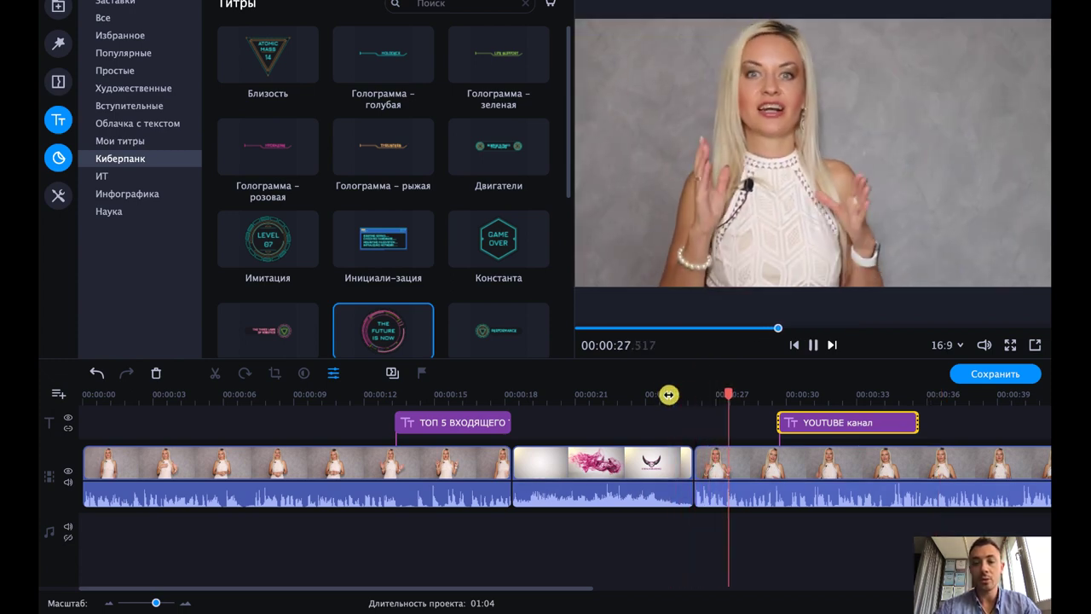
{"action": "key", "text": "space"}
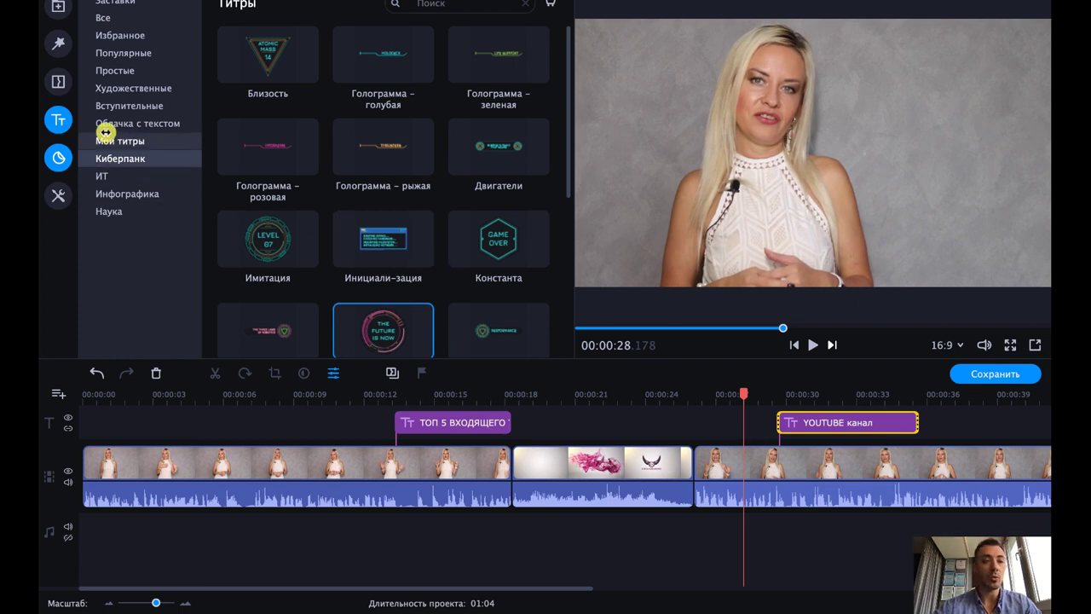
- Preview the Матрица – средняя, Мозаика and Паззл ← transitions from the Блоки category
{"action": "left_click", "coordinate": [58, 81]}
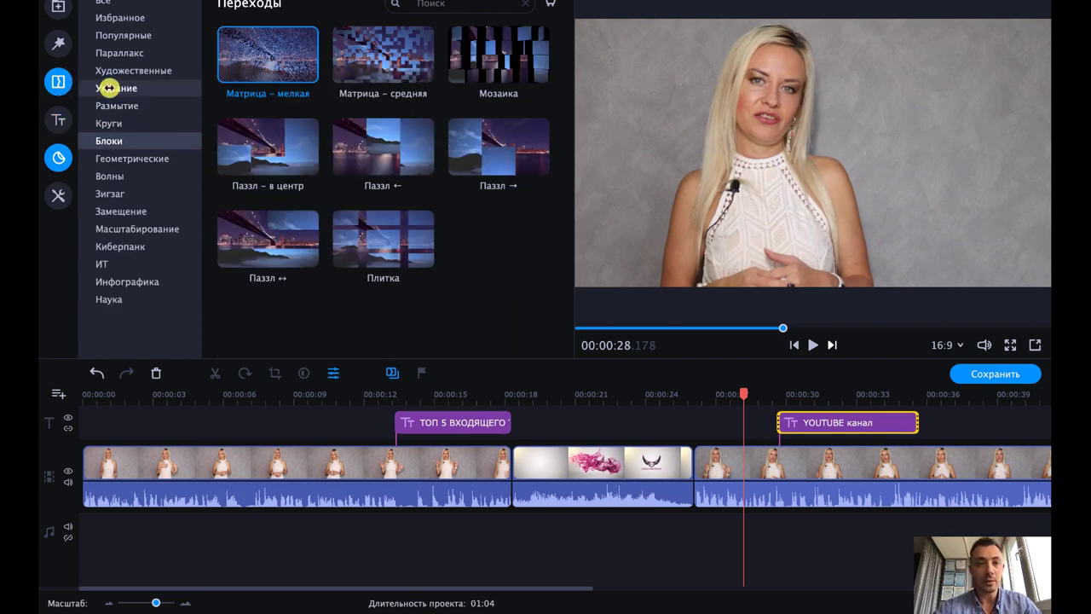
{"action": "left_click", "coordinate": [355, 73]}
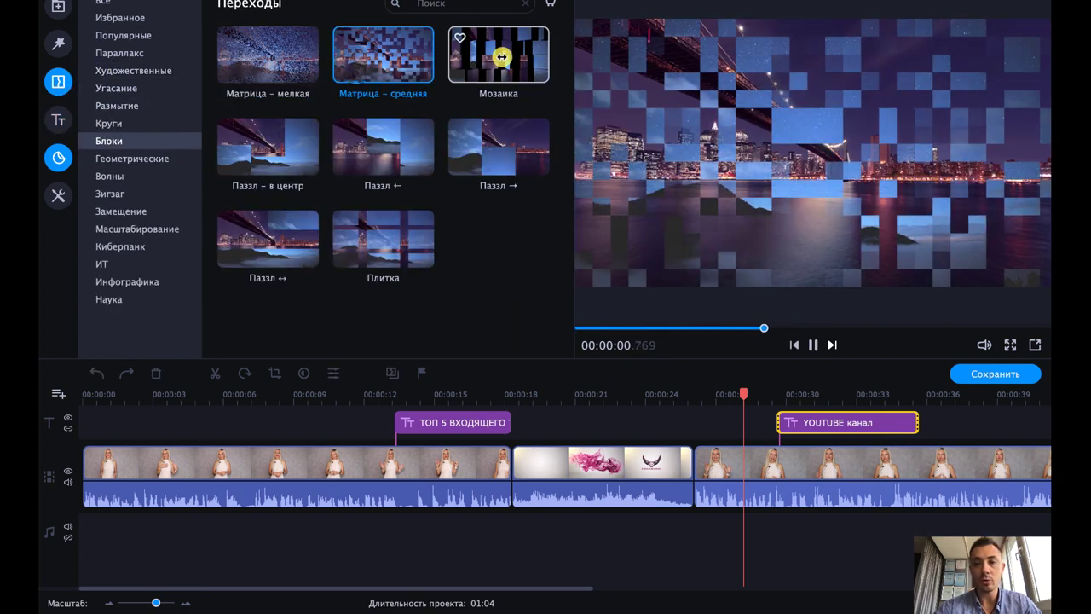
{"action": "left_click", "coordinate": [499, 58]}
{"action": "left_click", "coordinate": [414, 142]}
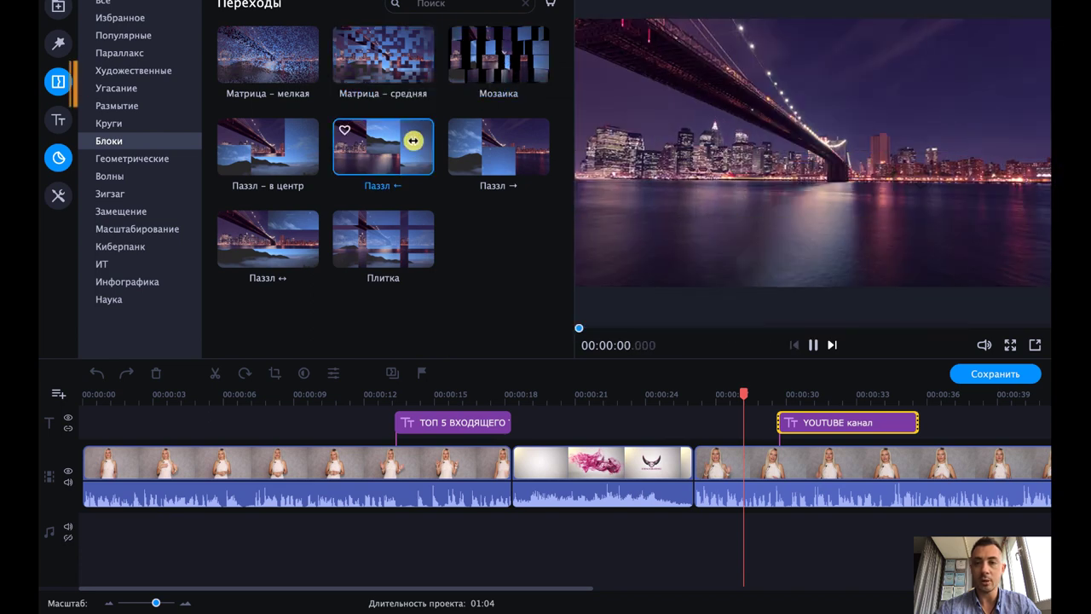
- Preview the Окна and Блоки transitions from the Инфографика category
{"action": "left_click", "coordinate": [122, 281]}
{"action": "left_click", "coordinate": [304, 132]}
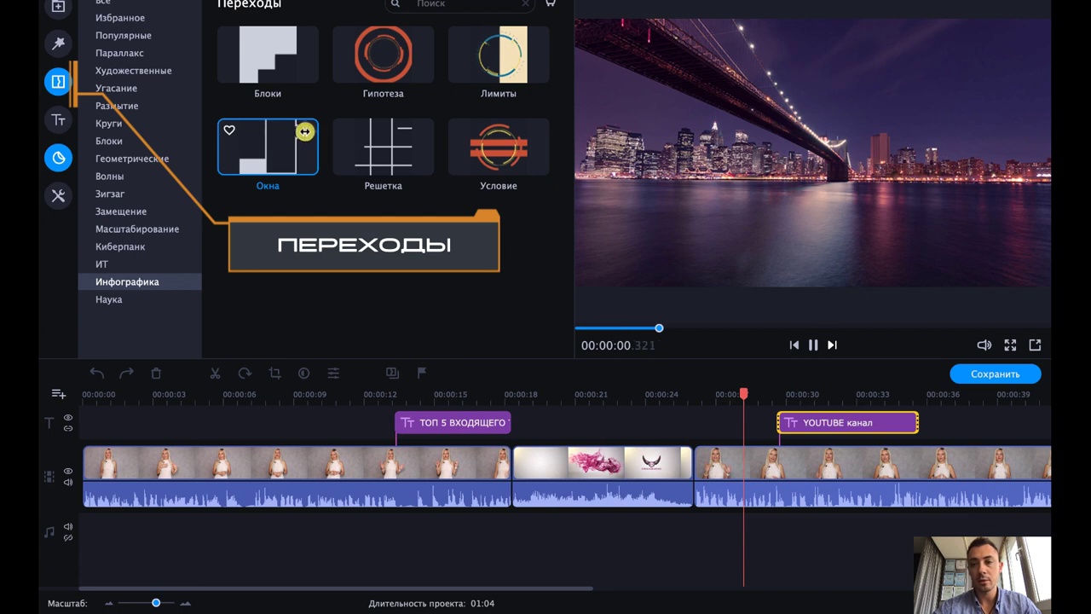
{"action": "left_click", "coordinate": [278, 74]}
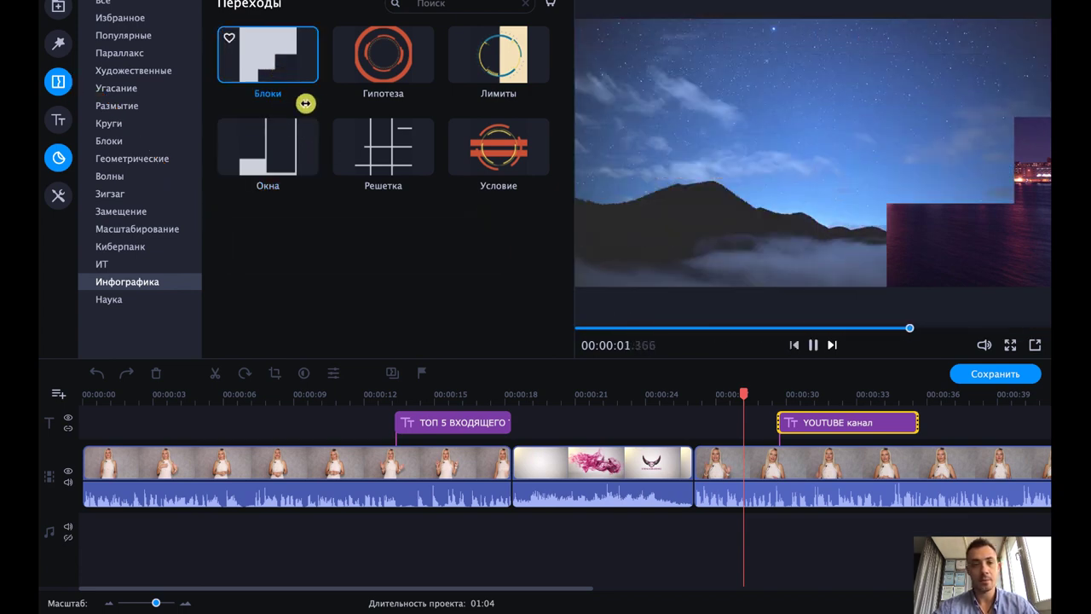
{"action": "left_click", "coordinate": [273, 146]}
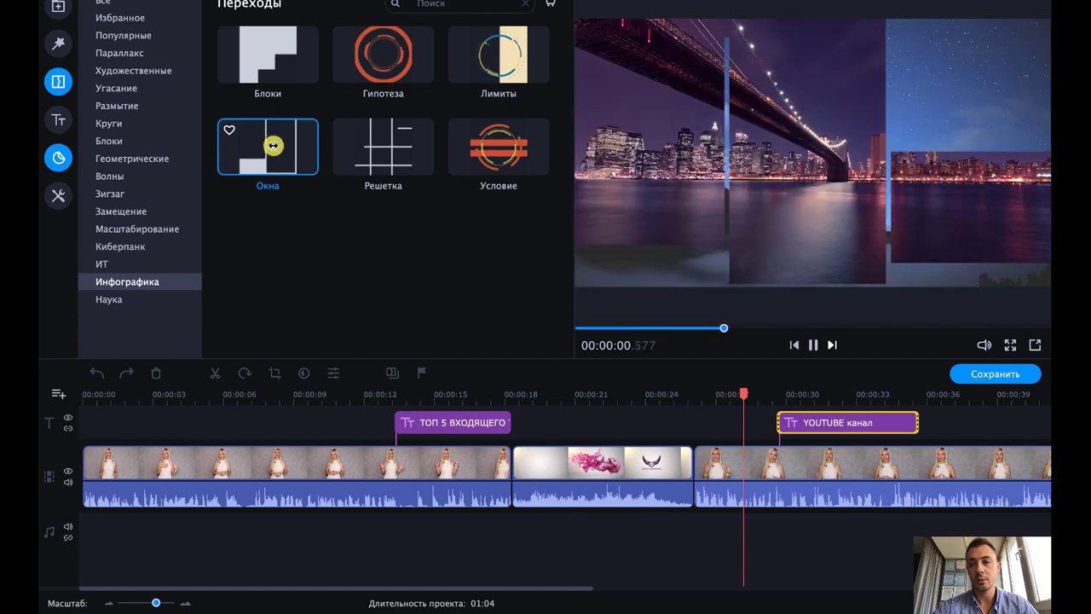
- Insert the Окна transition between the logo intro and the clip that follows it, and play it back
{"action": "mouse_move", "coordinate": [272, 146]}
{"action": "left_mouse_down"}
{"action": "mouse_move", "coordinate": [507, 236]}
{"action": "mouse_move", "coordinate": [230, 159]}
{"action": "mouse_move", "coordinate": [613, 362]}
{"action": "mouse_move", "coordinate": [673, 434]}
{"action": "mouse_move", "coordinate": [682, 467]}
{"action": "mouse_move", "coordinate": [720, 479]}
{"action": "left_mouse_up"}
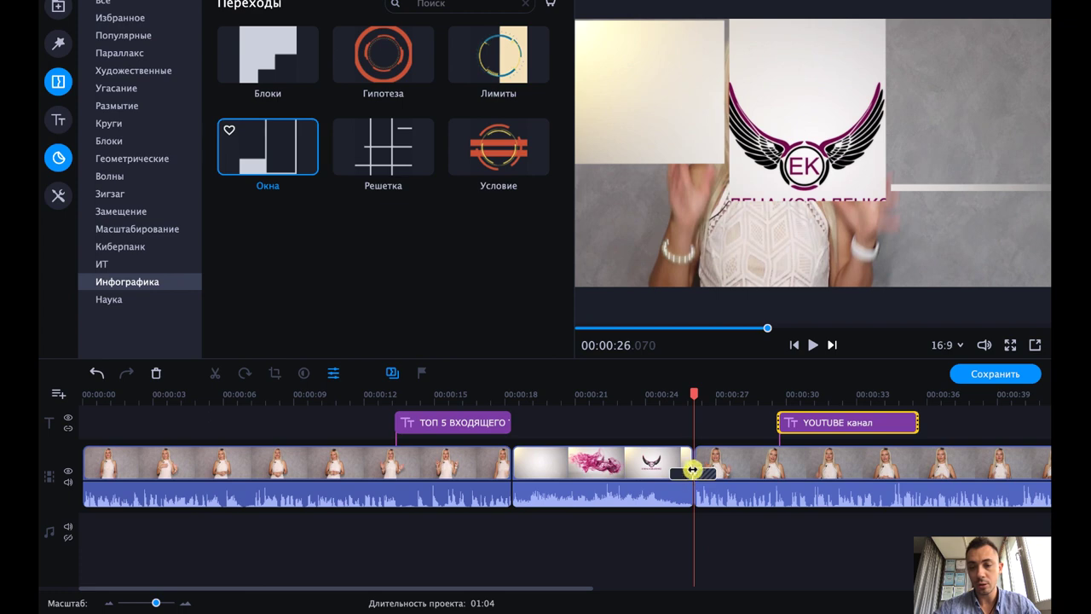
{"action": "left_click", "coordinate": [658, 403]}
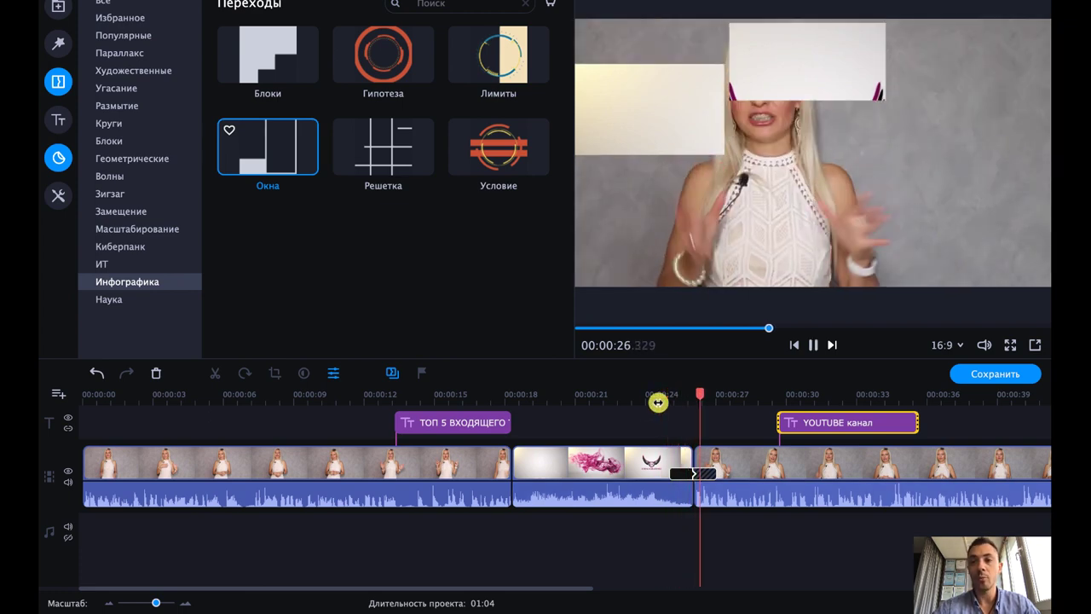
{"action": "key", "text": "space"}
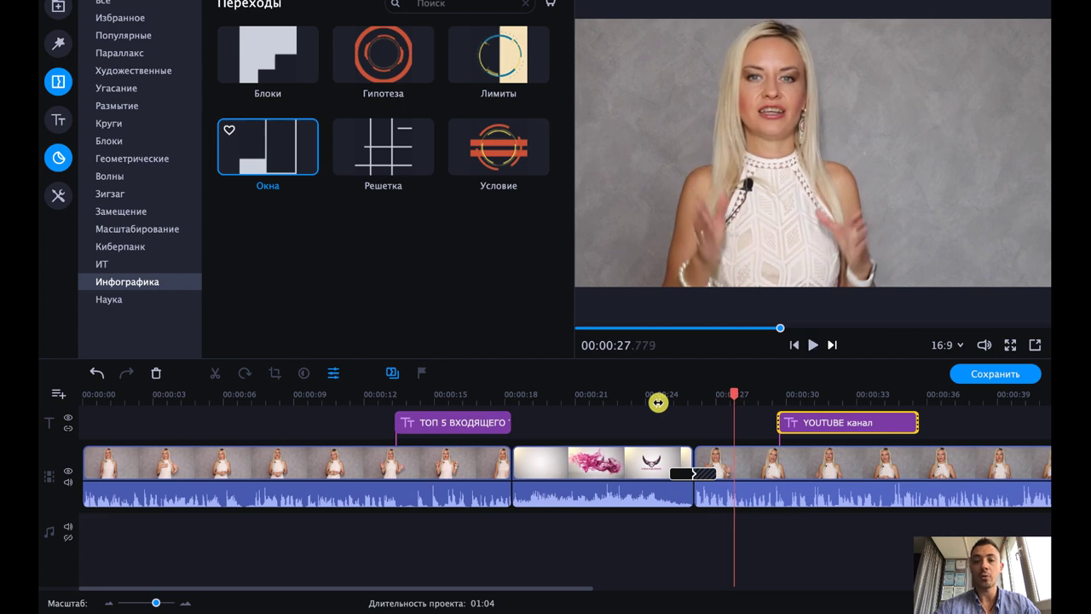
- Set the Окна transition's duration to 01:000 seconds and apply that duration to all transitions
{"action": "left_click_drag", "start_coordinate": [677, 472], "coordinate": [684, 476]}
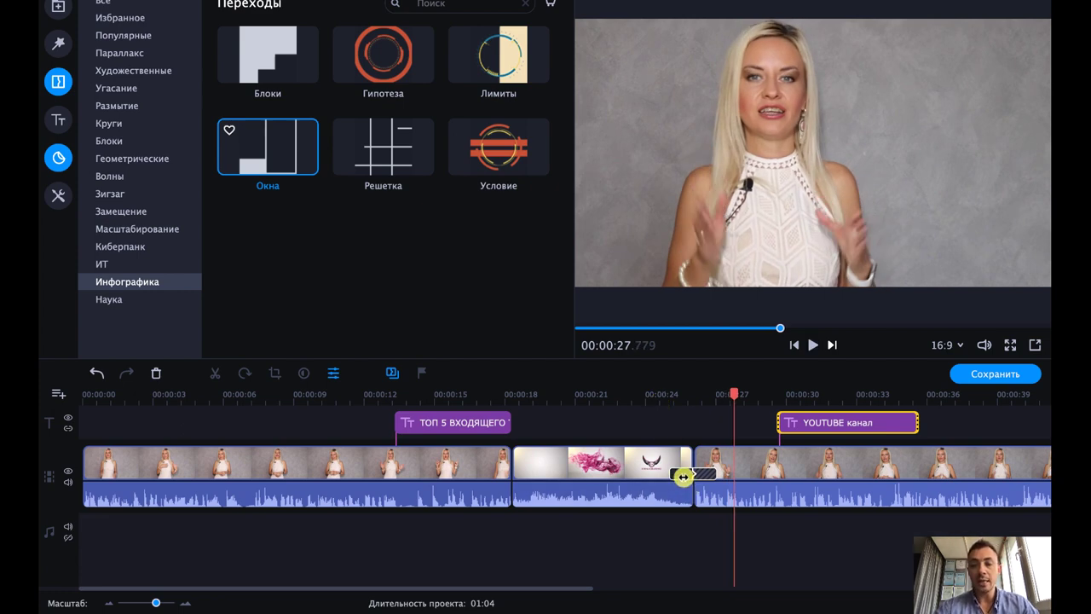
{"action": "double_click", "coordinate": [683, 475]}
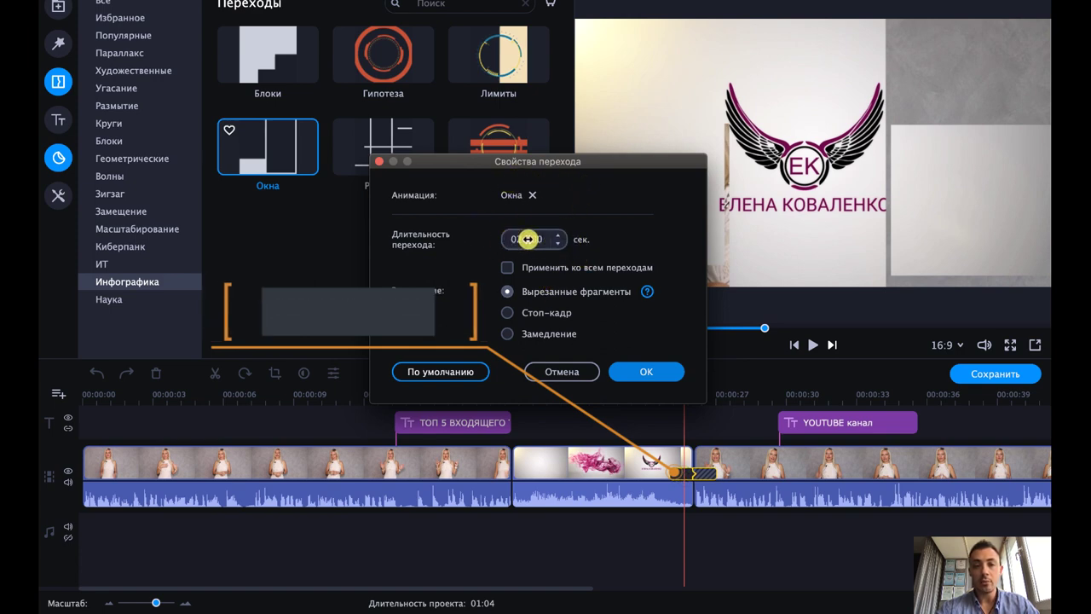
{"action": "left_click", "coordinate": [556, 242]}
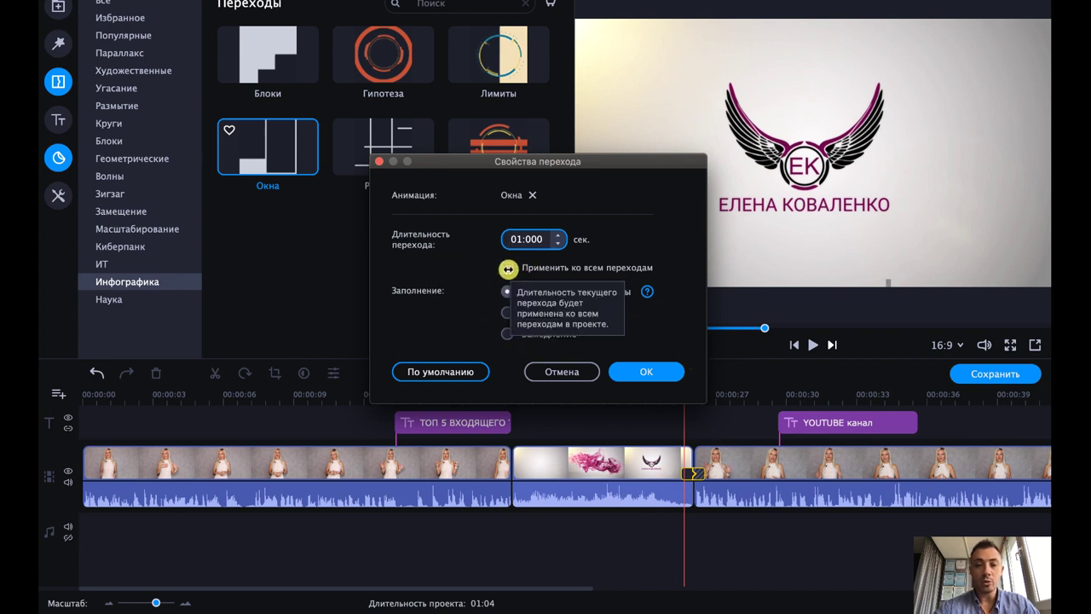
{"action": "left_click", "coordinate": [508, 269]}
{"action": "left_click", "coordinate": [510, 269]}
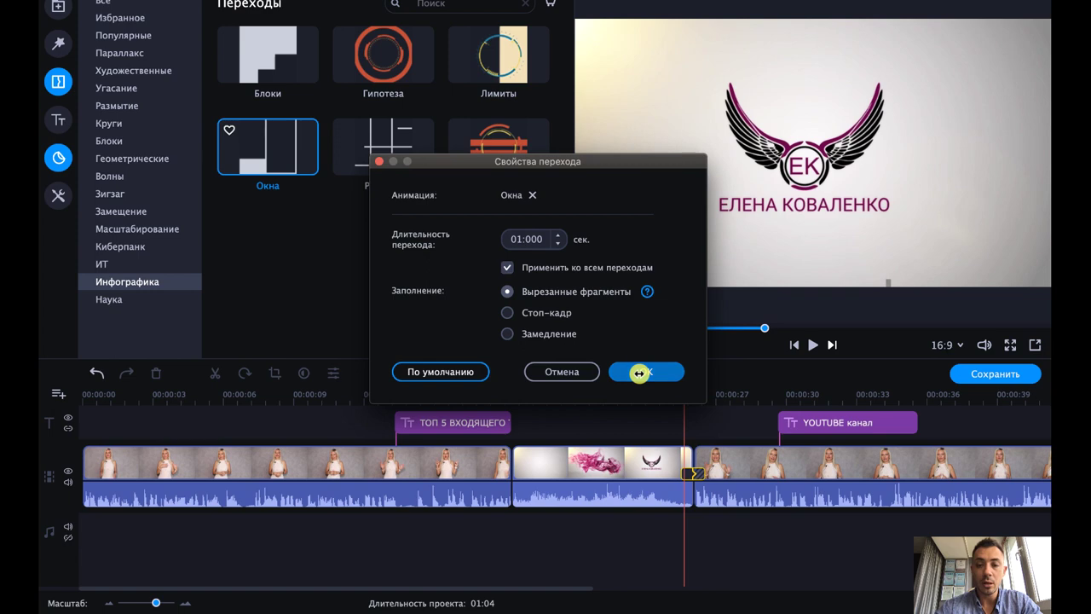
{"action": "left_click", "coordinate": [639, 372]}
- Play back the passage across the Окна transition, and replay it through to the "YOUTUBE канал" title
{"action": "left_click", "coordinate": [665, 400]}
{"action": "key", "text": "space"}
{"action": "key", "text": "space"}
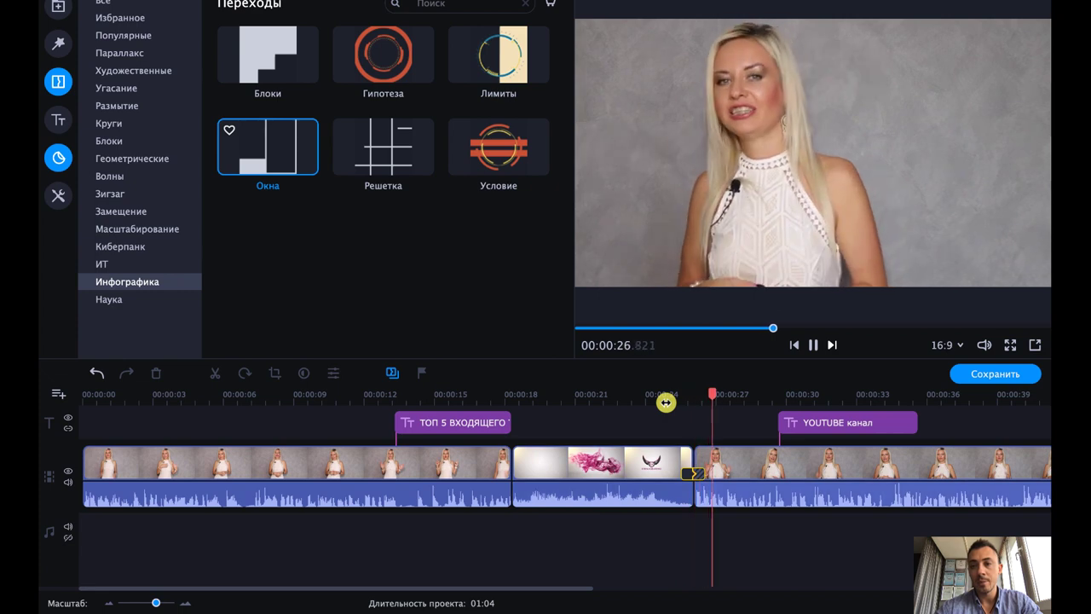
{"action": "key", "text": "space"}
{"action": "left_click", "coordinate": [670, 399]}
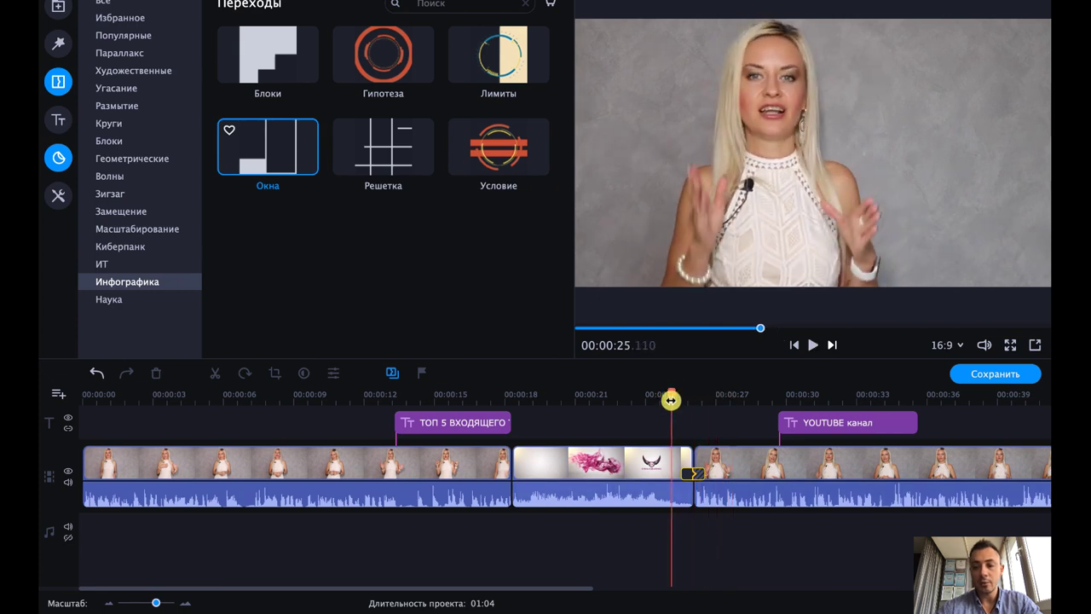
{"action": "key", "text": "space"}
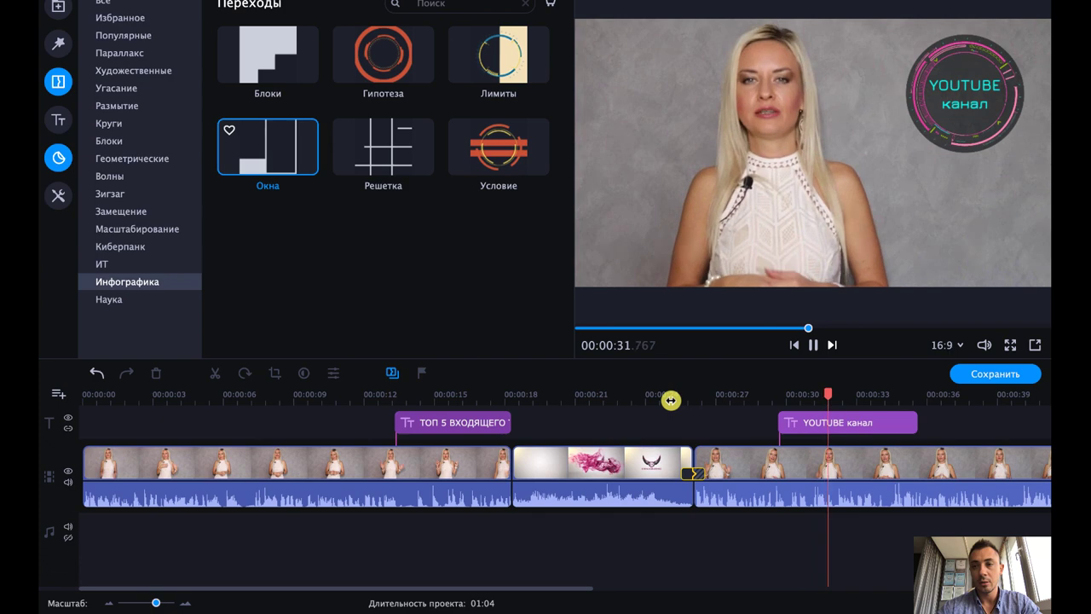
{"action": "key", "text": "space"}
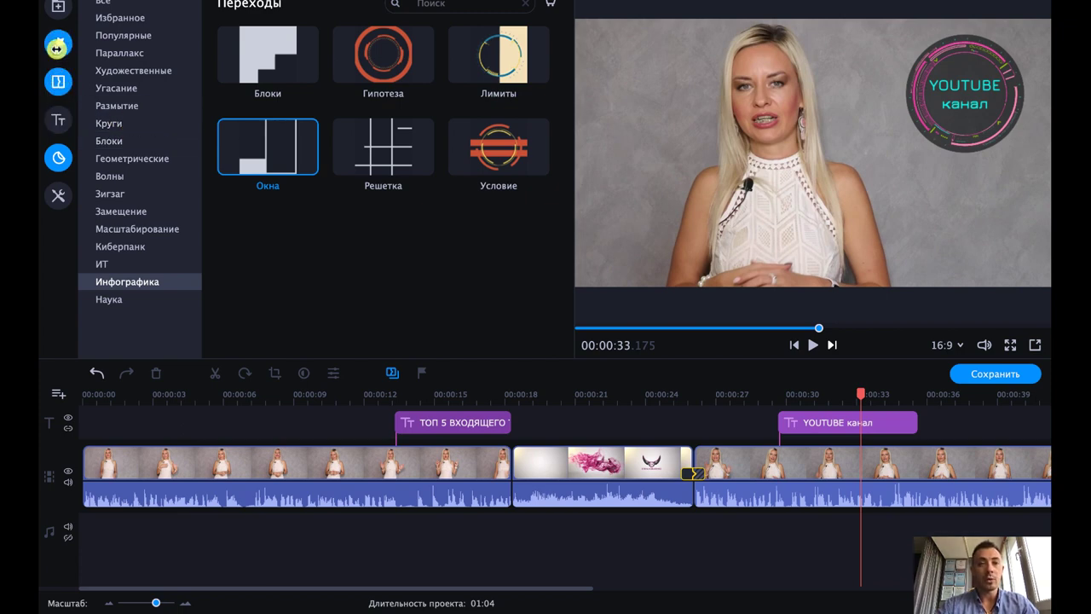
- Look through the video filters, including the whole Цветофильтры category
{"action": "left_click", "coordinate": [56, 48]}
{"action": "scroll", "coordinate": [364, 307], "scroll_direction": "down", "scroll_amount": 1}
{"action": "scroll", "coordinate": [364, 306], "scroll_direction": "down", "scroll_amount": 10}
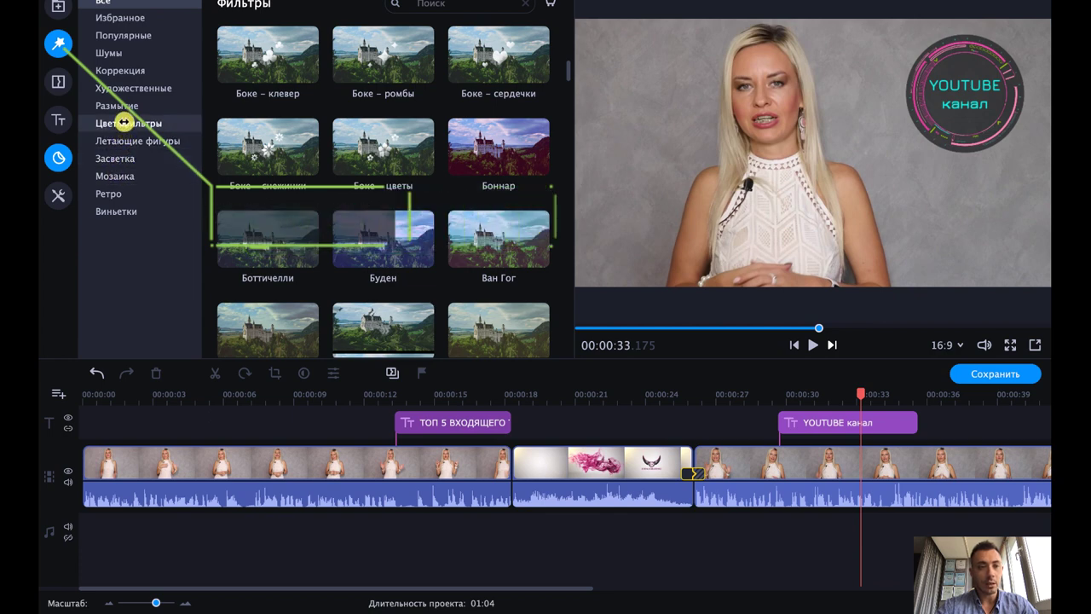
{"action": "left_click", "coordinate": [126, 125]}
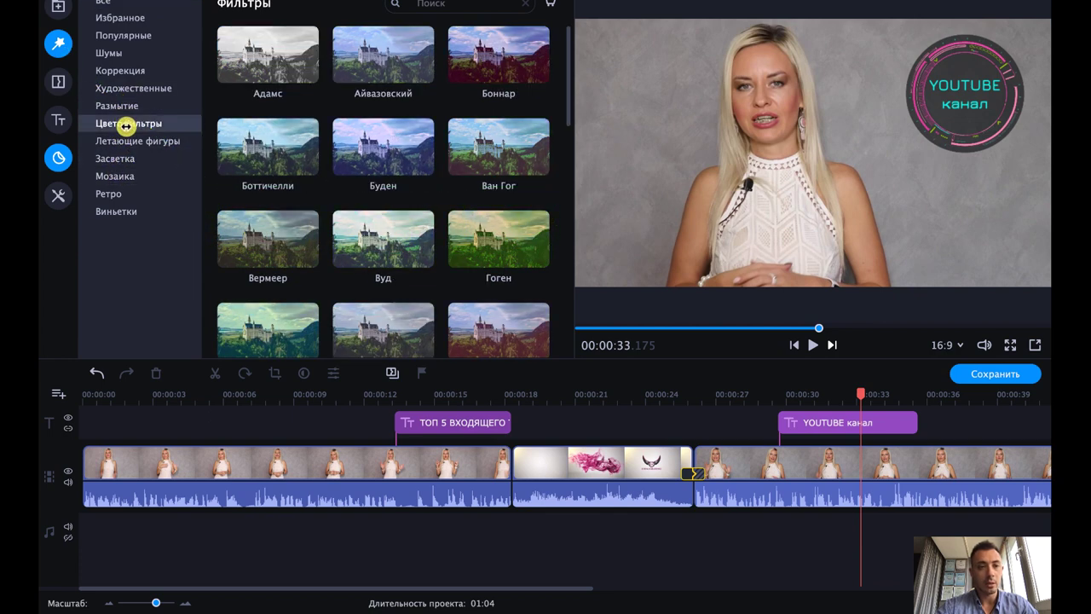
{"action": "scroll", "coordinate": [438, 290], "scroll_direction": "down", "scroll_amount": 5}
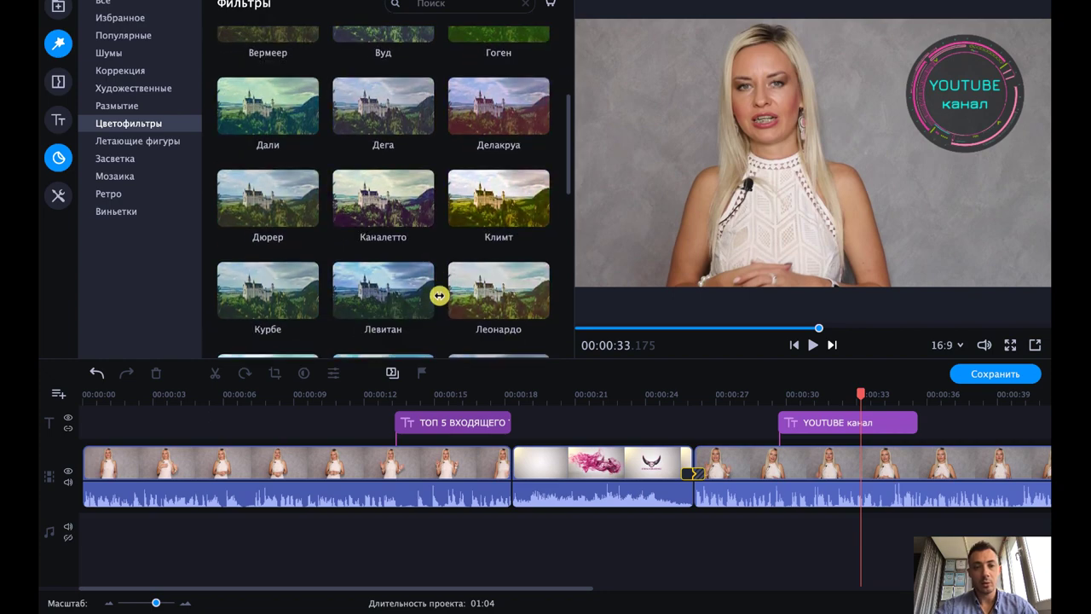
{"action": "scroll", "coordinate": [389, 223], "scroll_direction": "down", "scroll_amount": 5}
{"action": "scroll", "coordinate": [388, 223], "scroll_direction": "down", "scroll_amount": 5}
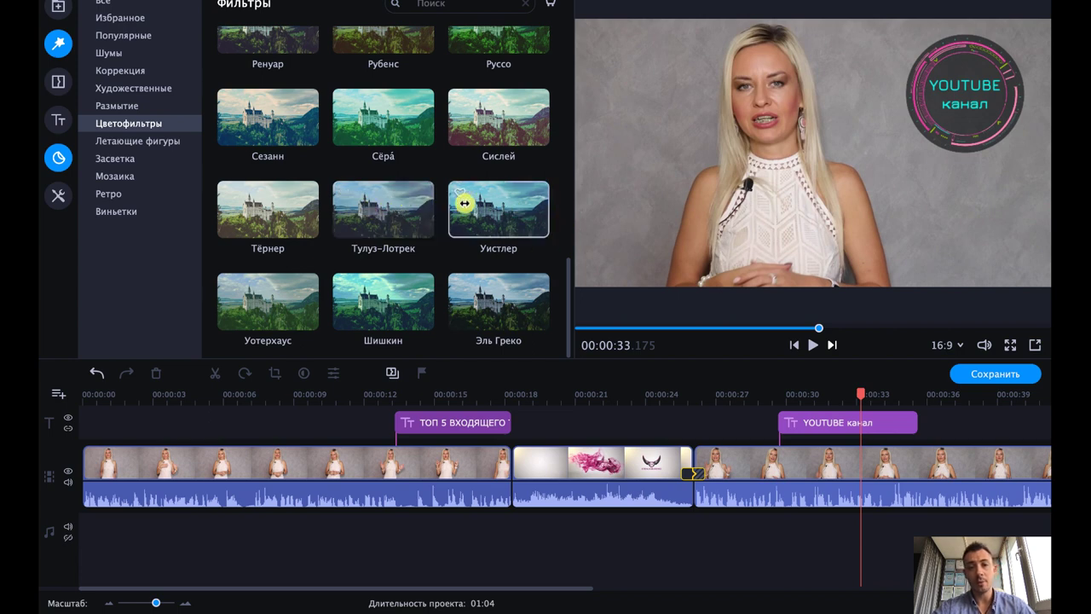
- Try the Уистлер colour filter on the first clip, play the clip's beginning, and undo the filter
{"action": "left_click", "coordinate": [493, 208]}
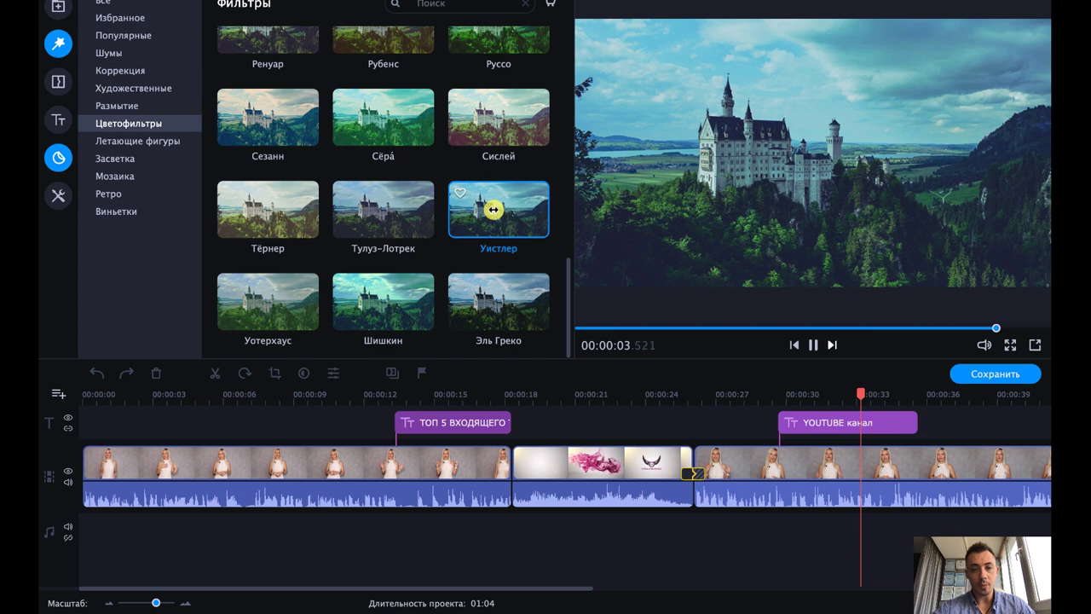
{"action": "left_click_drag", "start_coordinate": [493, 209], "coordinate": [242, 460]}
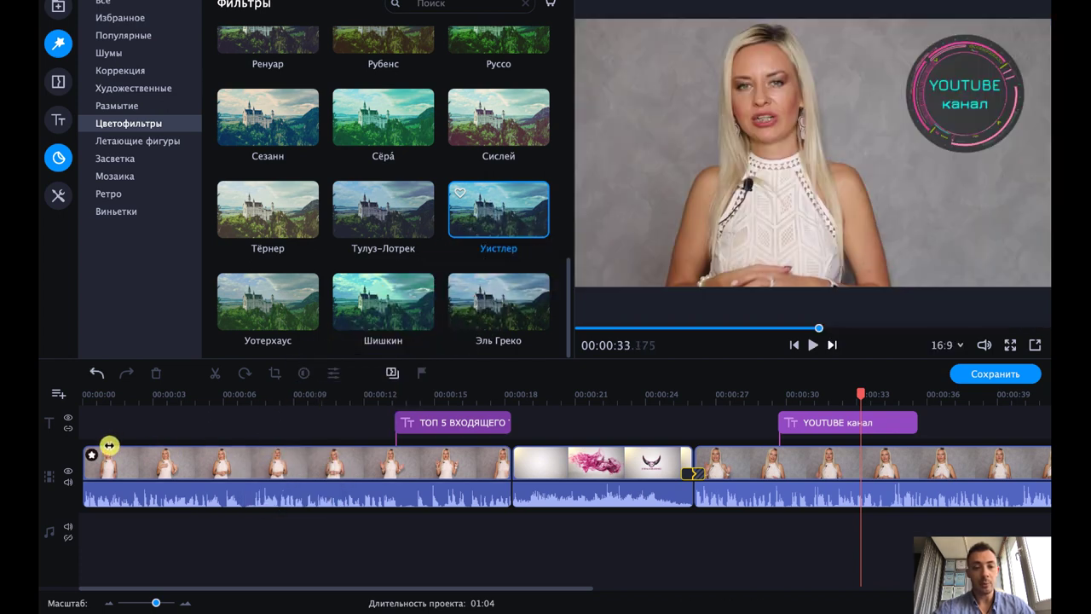
{"action": "mouse_move", "coordinate": [92, 457]}
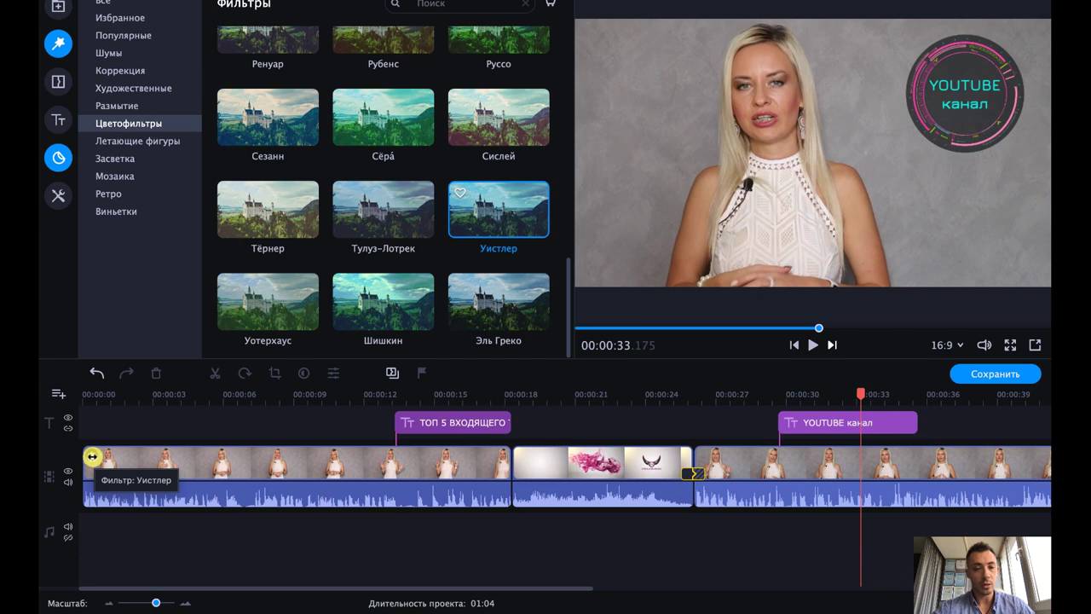
{"action": "left_click", "coordinate": [99, 398]}
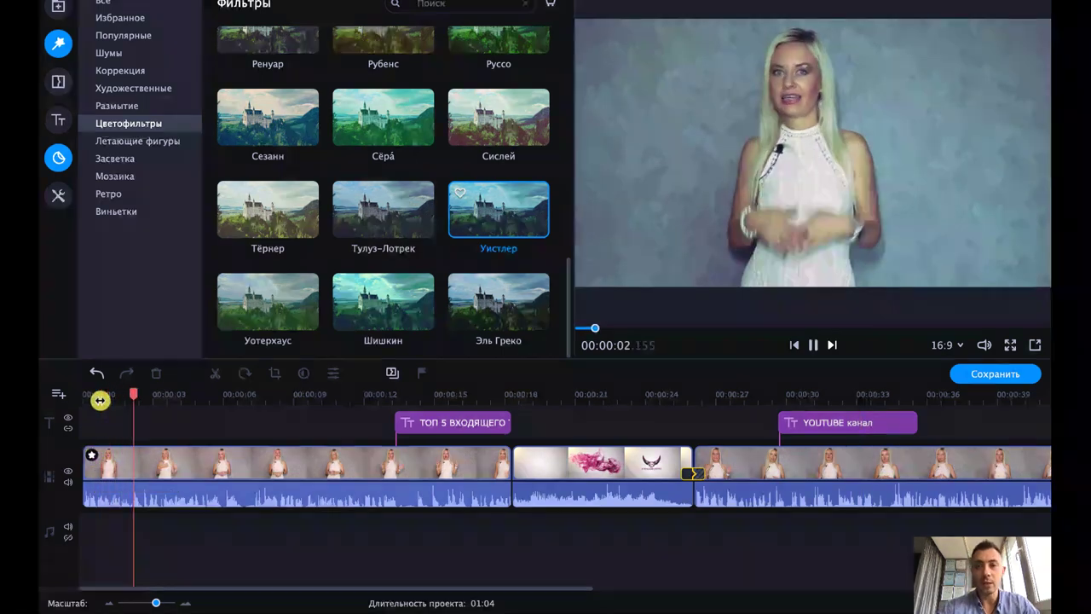
{"action": "key", "text": "space"}
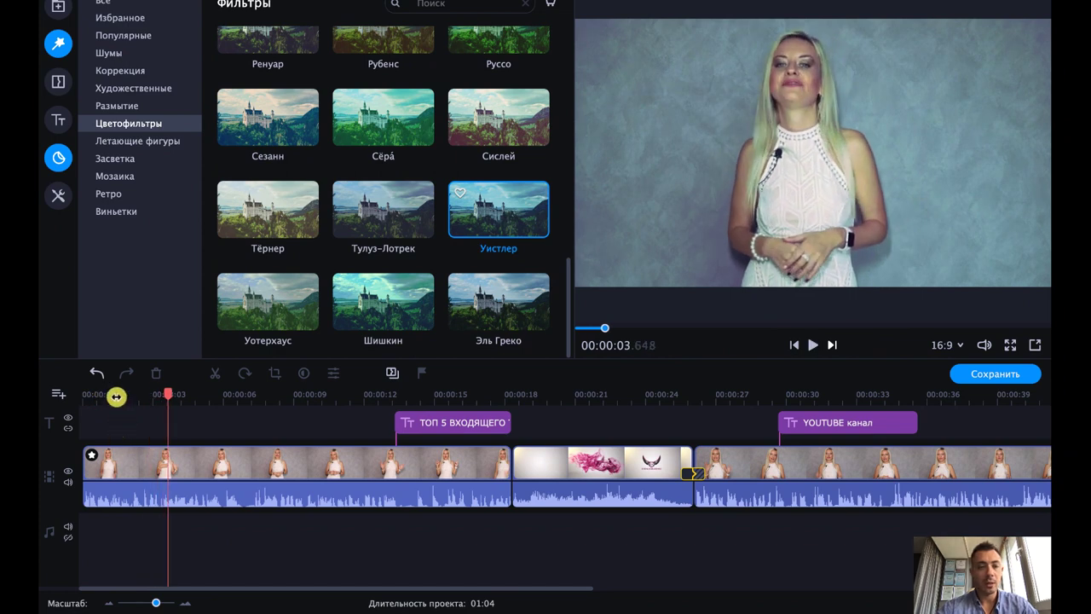
{"action": "left_click", "coordinate": [97, 374]}
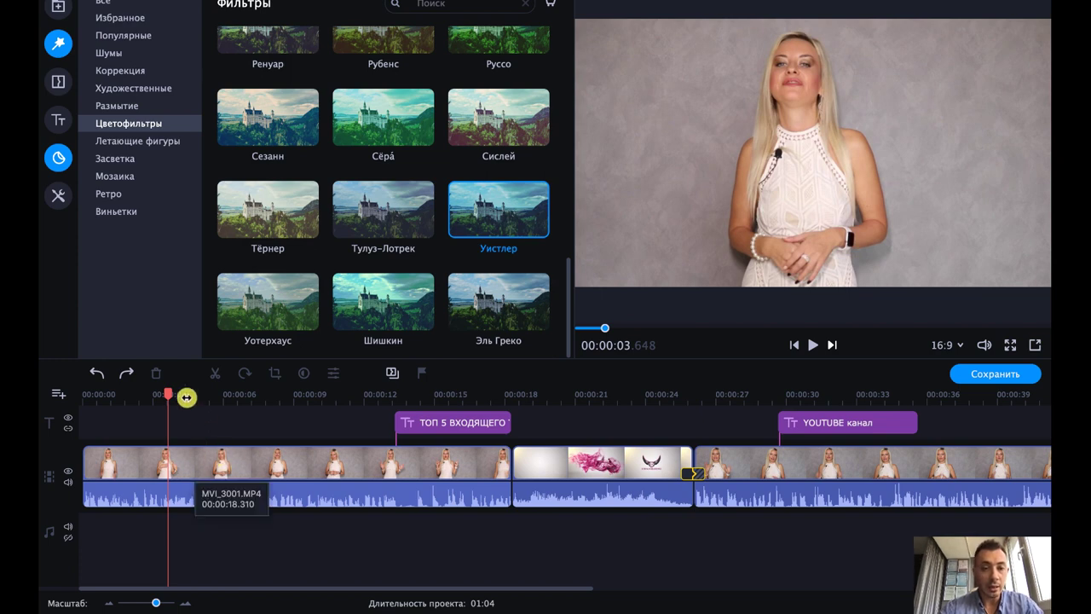
- Split the first clip at about 5.25 s and about 9.8 s, and select the middle piece
{"action": "left_click_drag", "start_coordinate": [169, 397], "coordinate": [207, 397]}
{"action": "left_click", "coordinate": [206, 465]}
{"action": "left_click", "coordinate": [215, 373]}
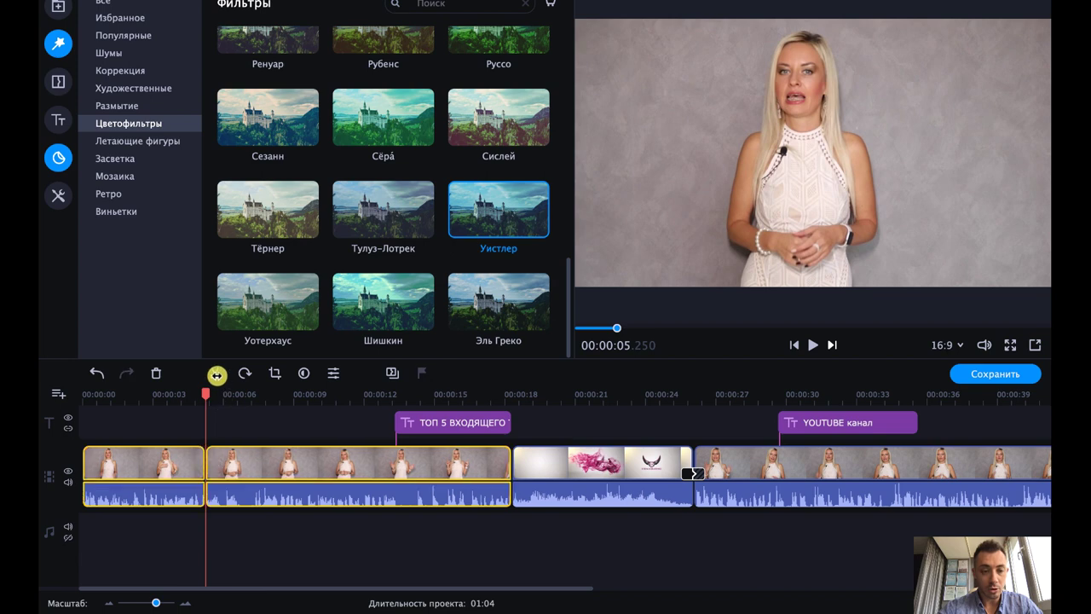
{"action": "left_click", "coordinate": [311, 399]}
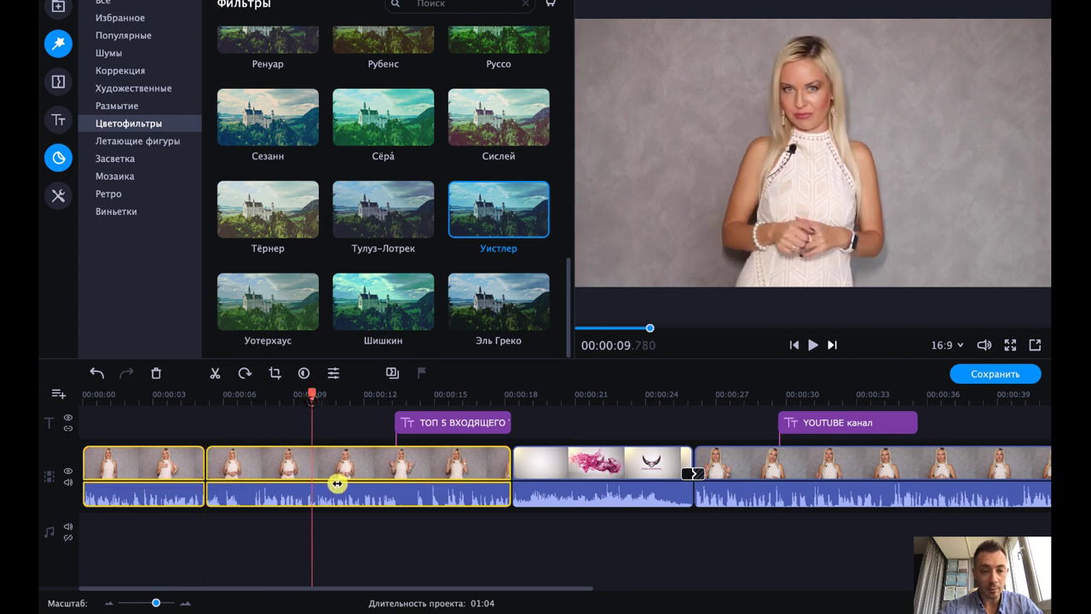
{"action": "left_click", "coordinate": [217, 373]}
{"action": "left_click", "coordinate": [261, 461]}
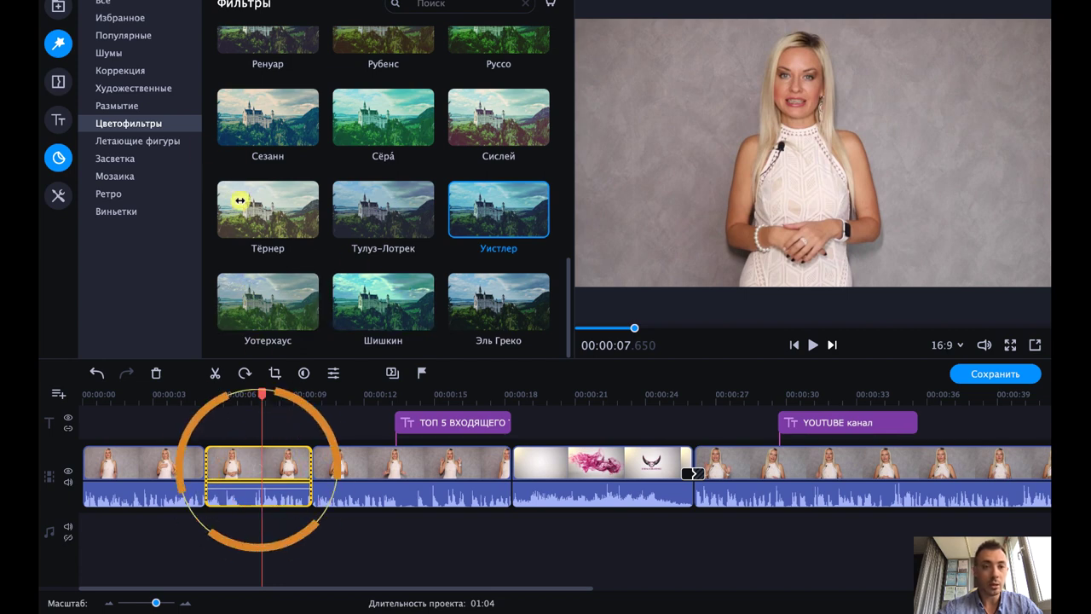
- Apply the Кисть – эскиз filter from the Художественные category to the middle piece of the first clip
{"action": "left_click", "coordinate": [136, 104]}
{"action": "left_click", "coordinate": [135, 89]}
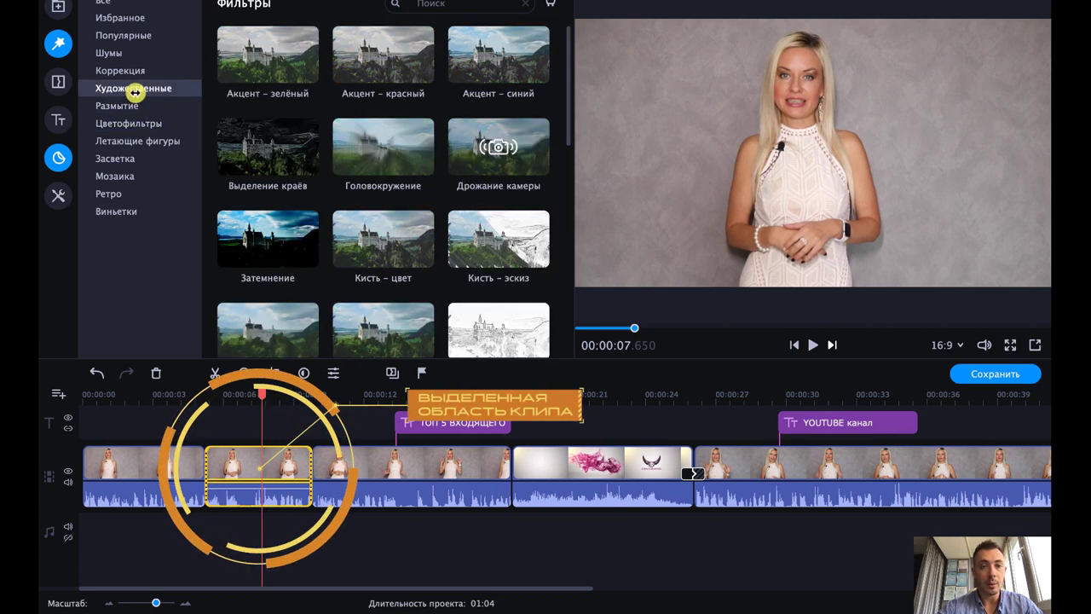
{"action": "scroll", "coordinate": [407, 225], "scroll_direction": "down", "scroll_amount": 1}
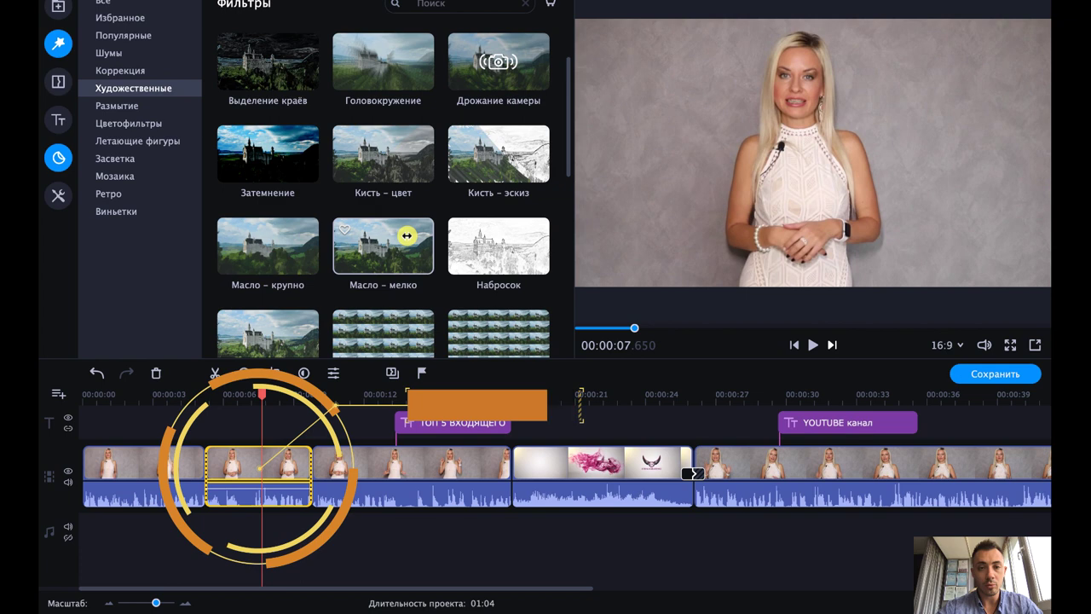
{"action": "left_click", "coordinate": [524, 164]}
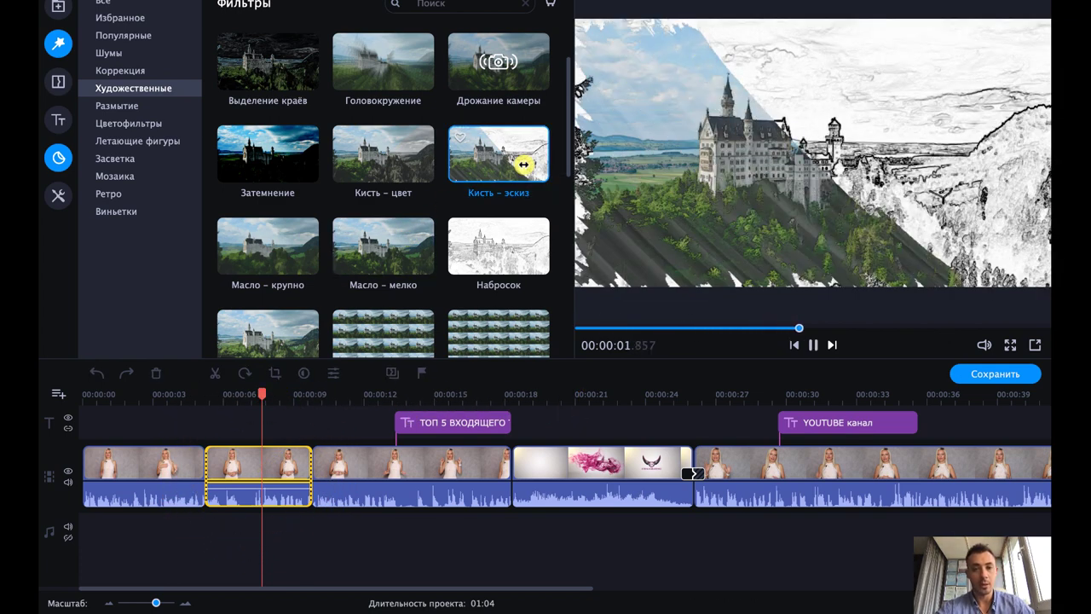
{"action": "mouse_move", "coordinate": [524, 164]}
{"action": "left_mouse_down"}
{"action": "mouse_move", "coordinate": [499, 176]}
{"action": "mouse_move", "coordinate": [295, 409]}
{"action": "mouse_move", "coordinate": [242, 439]}
{"action": "mouse_move", "coordinate": [235, 458]}
{"action": "left_mouse_up"}
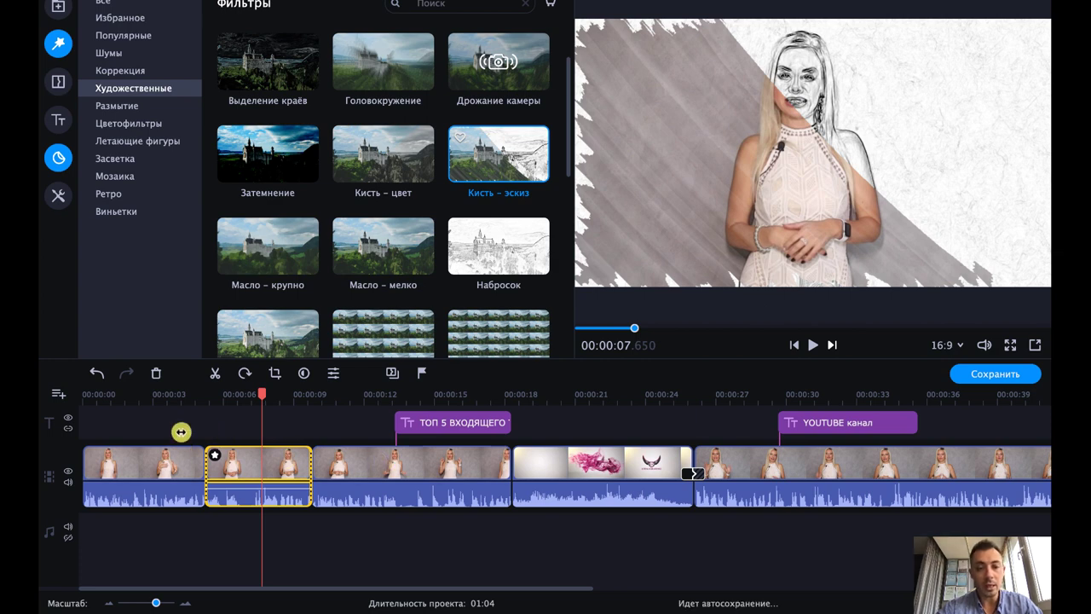
- Play the timeline from about 2.6 s to preview the sketch filter on the middle piece
{"action": "left_click", "coordinate": [180, 400]}
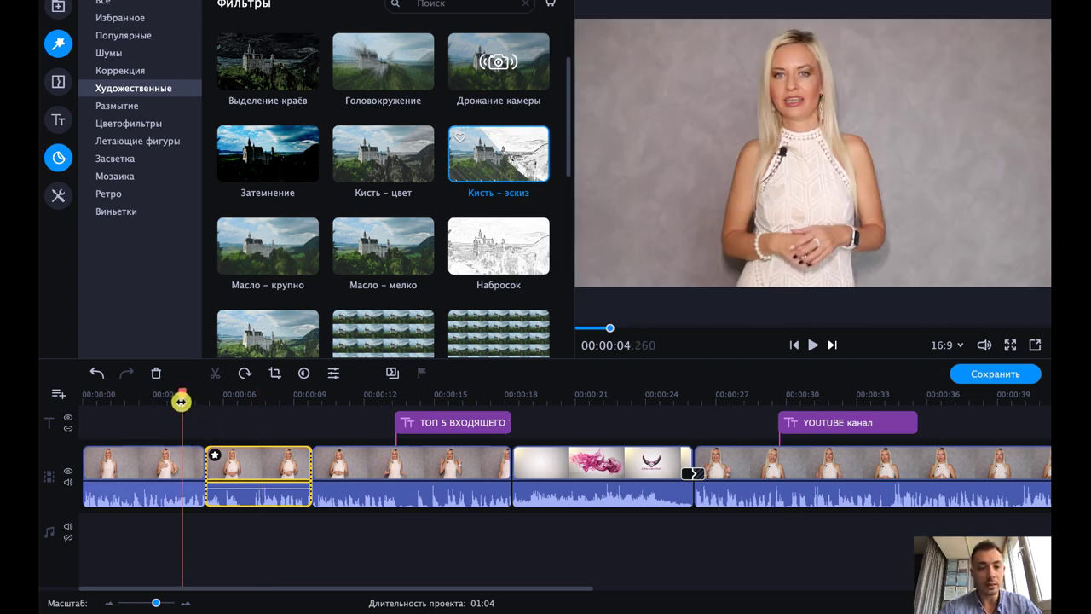
{"action": "left_click", "coordinate": [142, 397]}
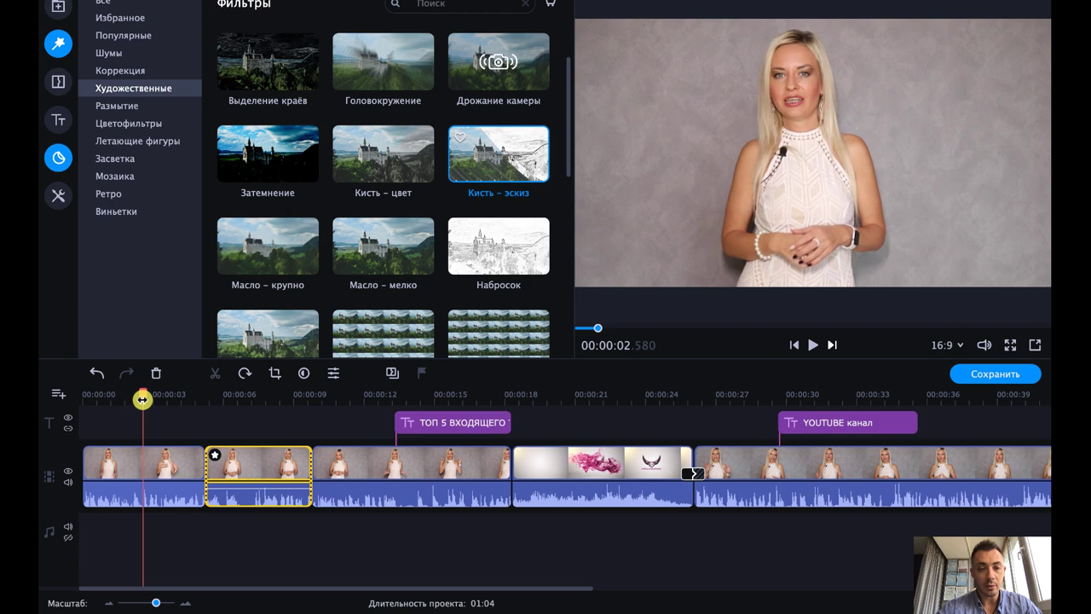
{"action": "key", "text": "space"}
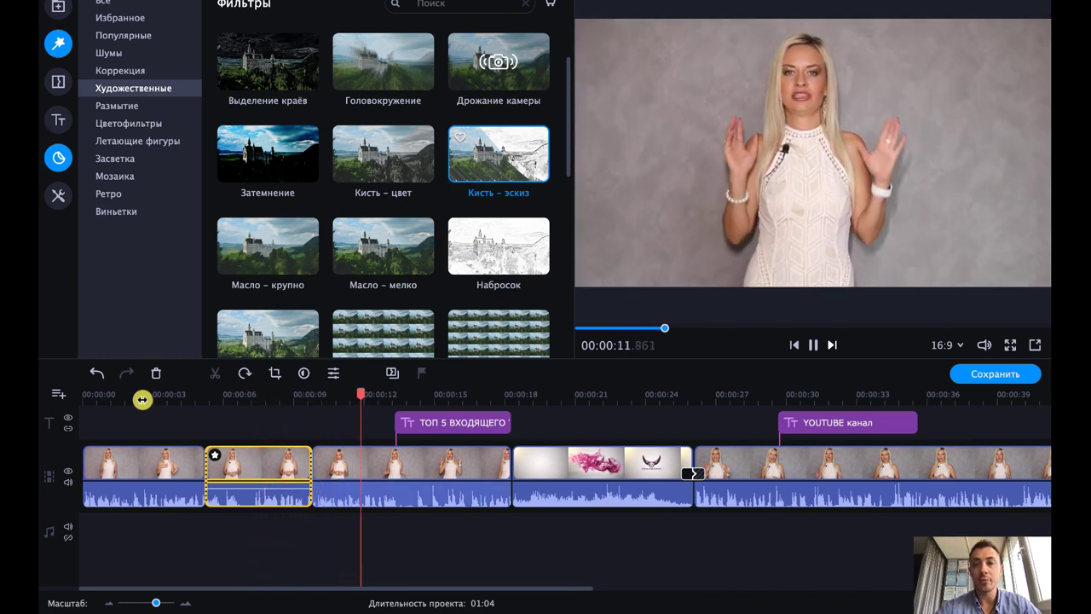
{"action": "key", "text": "space"}
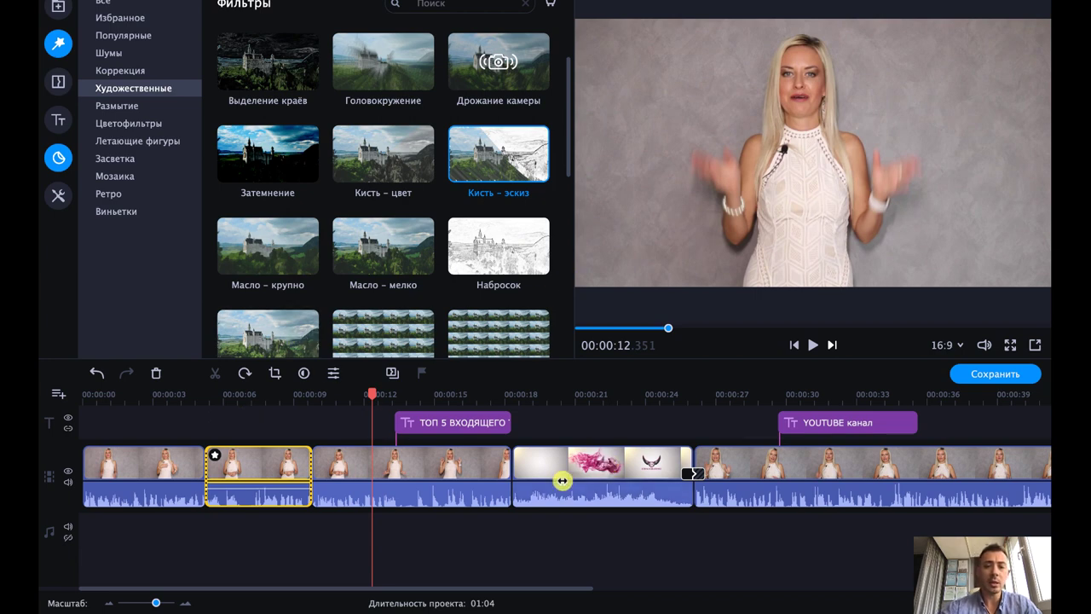
- Undo the Кисть – эскиз filter on the first clip's middle piece and deselect the piece
{"action": "left_click", "coordinate": [289, 466]}
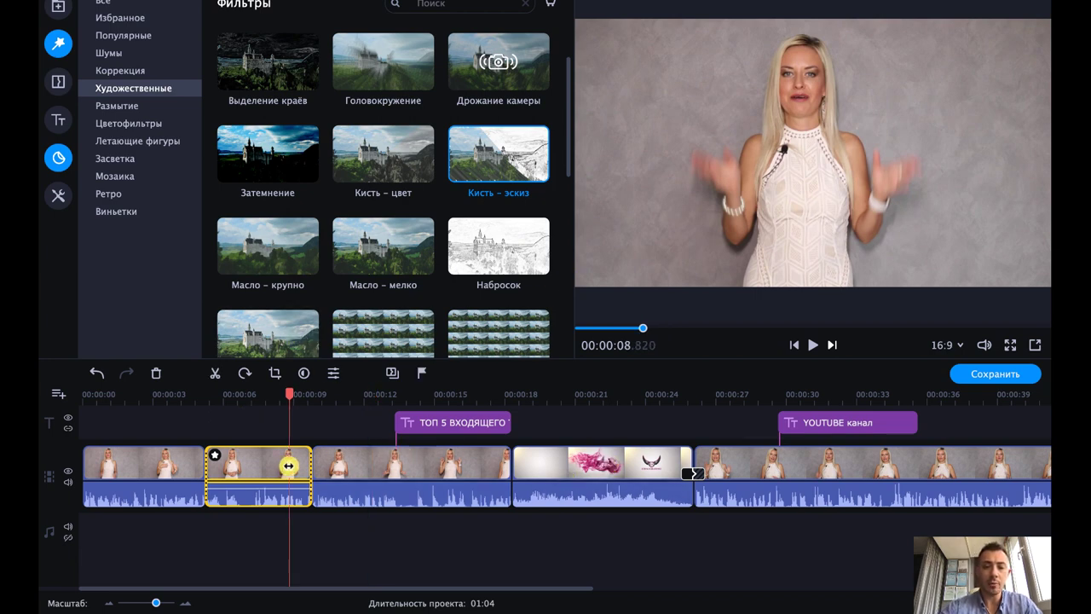
{"action": "left_click", "coordinate": [97, 373]}
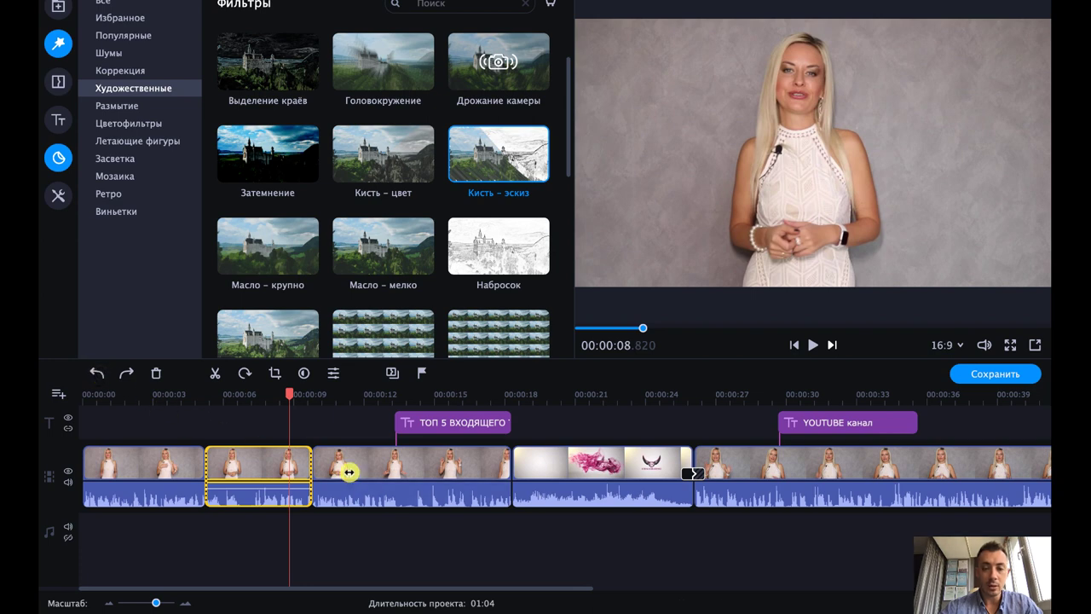
{"action": "left_click", "coordinate": [307, 545]}
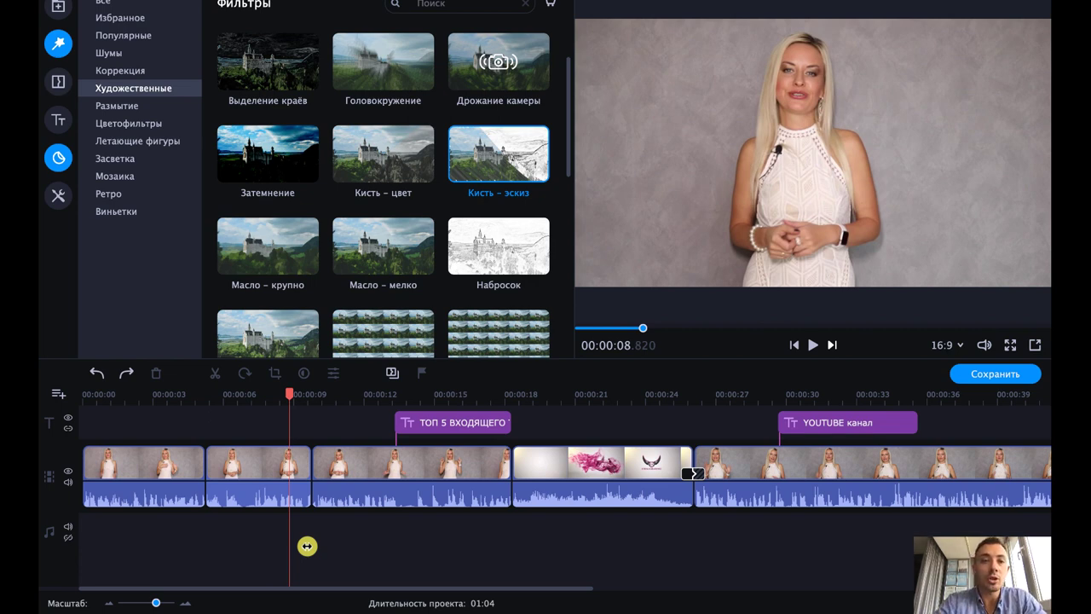
- Open the clip properties of the first clip's middle piece and play it to hear its volume
{"action": "double_click", "coordinate": [241, 463]}
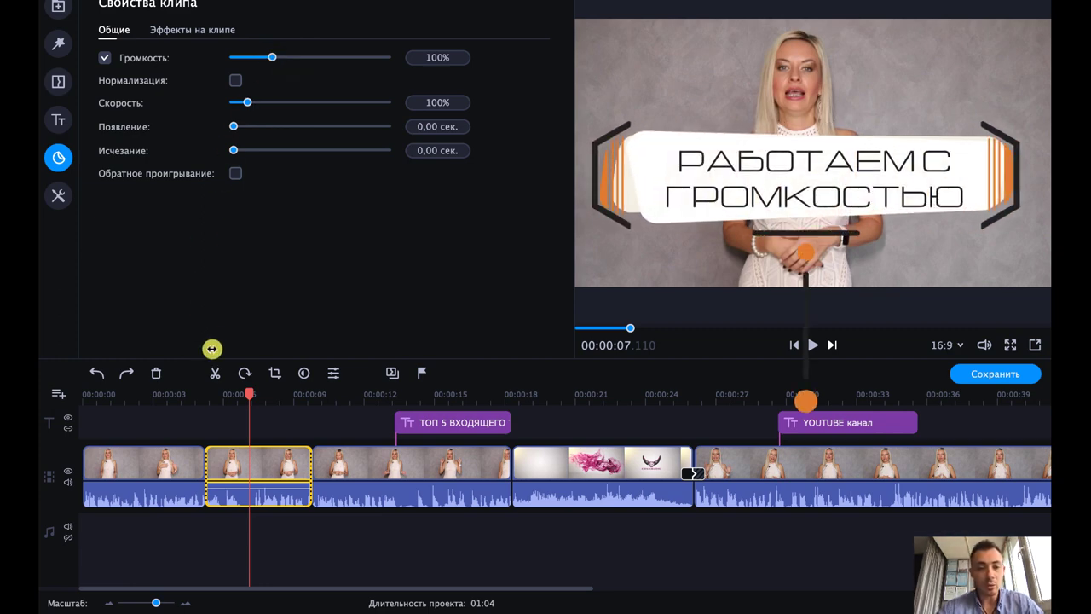
{"action": "left_click", "coordinate": [191, 406]}
{"action": "left_click", "coordinate": [199, 403]}
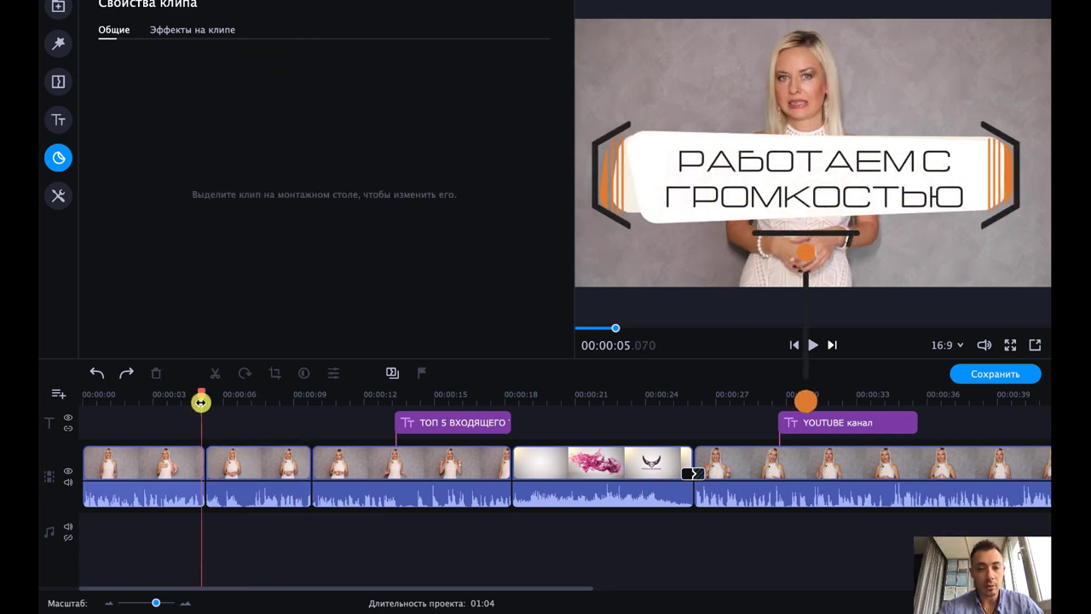
{"action": "key", "text": "space"}
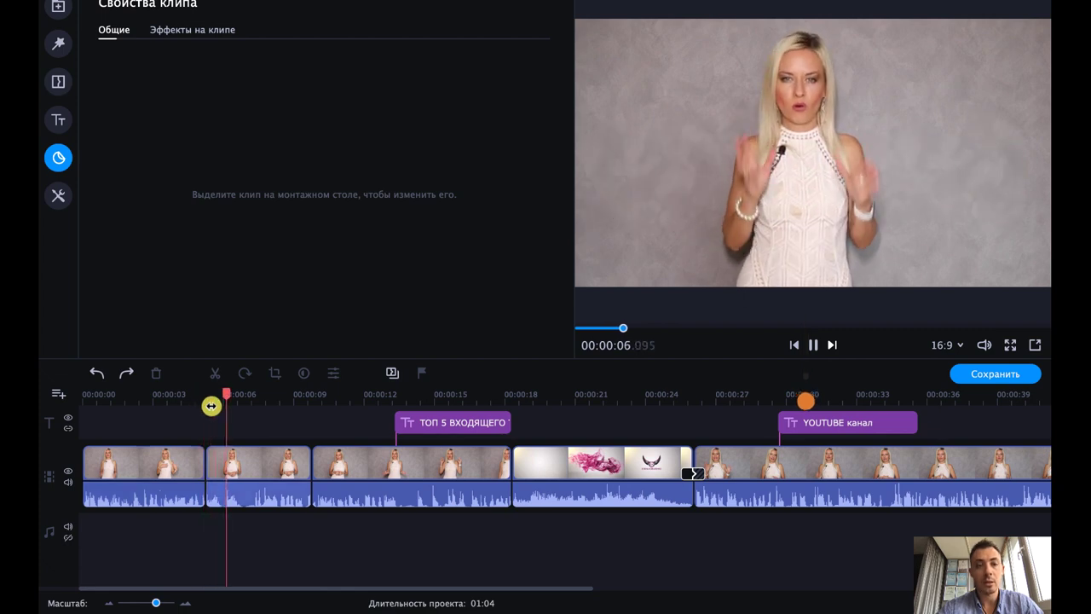
{"action": "left_click", "coordinate": [277, 467]}
{"action": "key", "text": "space"}
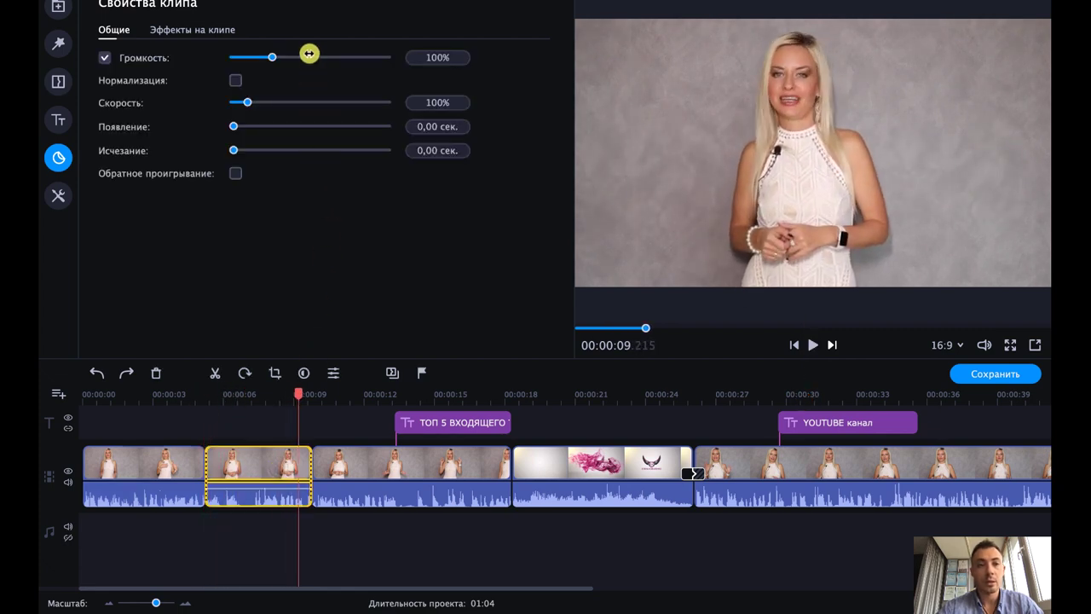
- Raise the volume of the middle piece to about 272% and play it to hear the difference
{"action": "left_click_drag", "start_coordinate": [297, 56], "coordinate": [338, 59]}
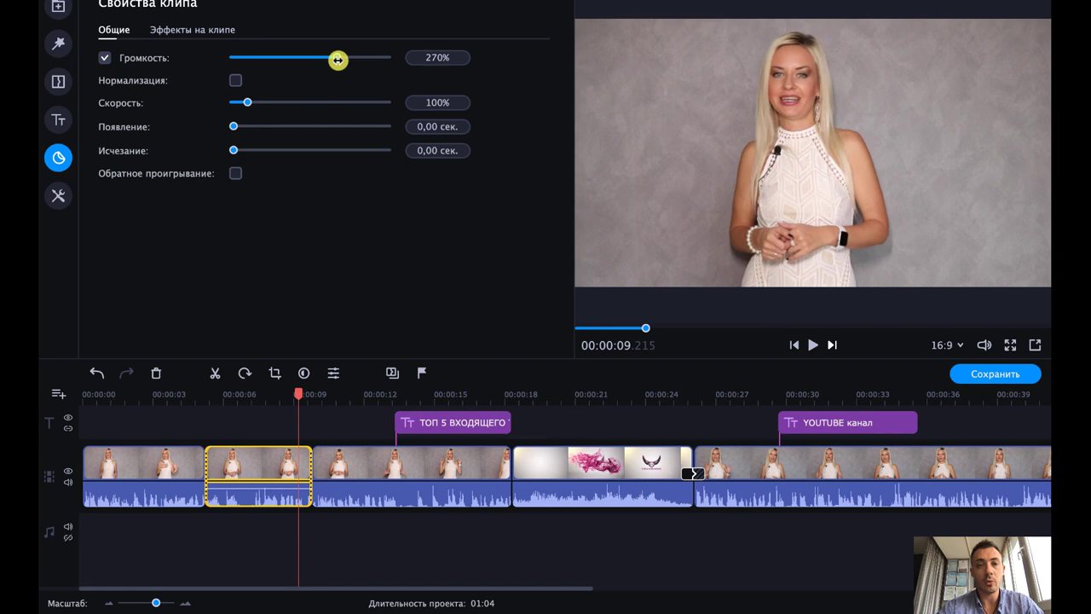
{"action": "left_click", "coordinate": [213, 396]}
{"action": "key", "text": "space"}
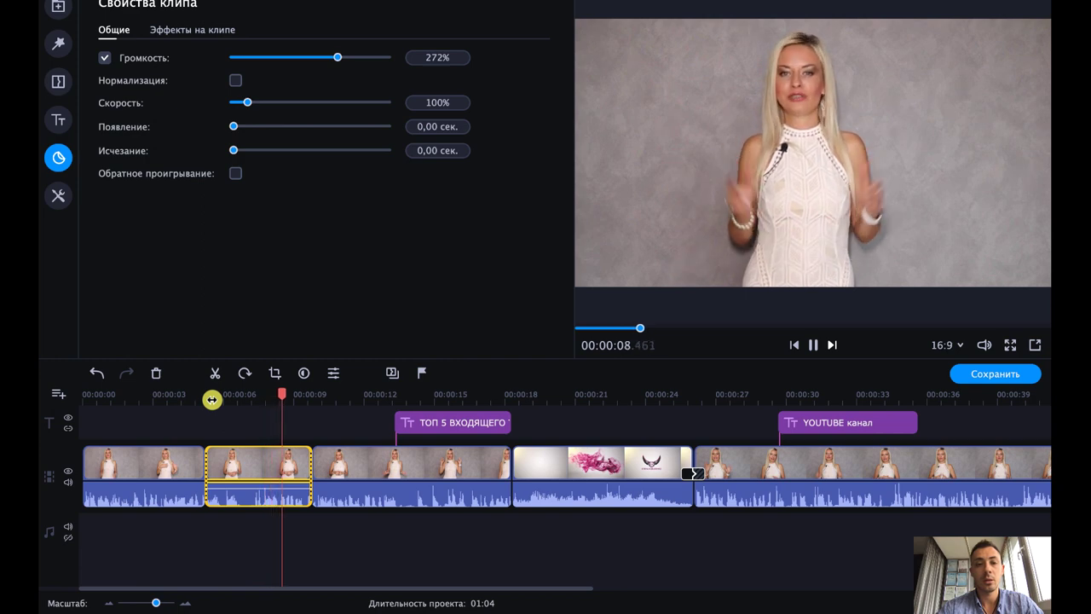
{"action": "key", "text": "space"}
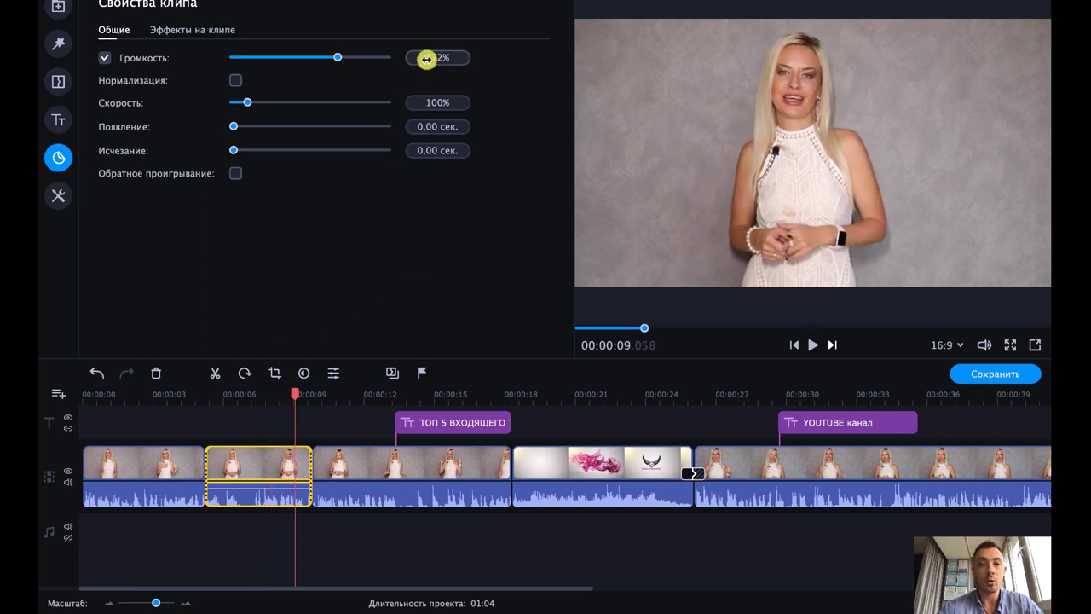
- Set the volume of the middle piece to 100%
{"action": "left_click", "coordinate": [468, 56]}
{"action": "type", "text": "100"}
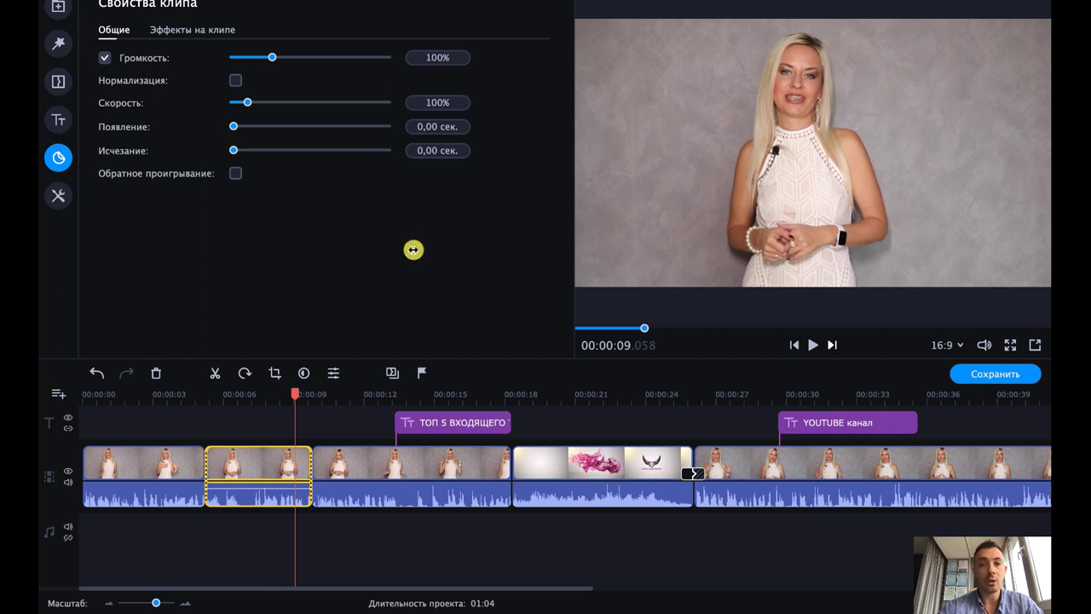
{"action": "mouse_move", "coordinate": [297, 393]}
{"action": "left_mouse_down"}
{"action": "mouse_move", "coordinate": [187, 389]}
{"action": "mouse_move", "coordinate": [336, 393]}
{"action": "mouse_move", "coordinate": [237, 393]}
{"action": "mouse_move", "coordinate": [299, 401]}
{"action": "left_mouse_up"}
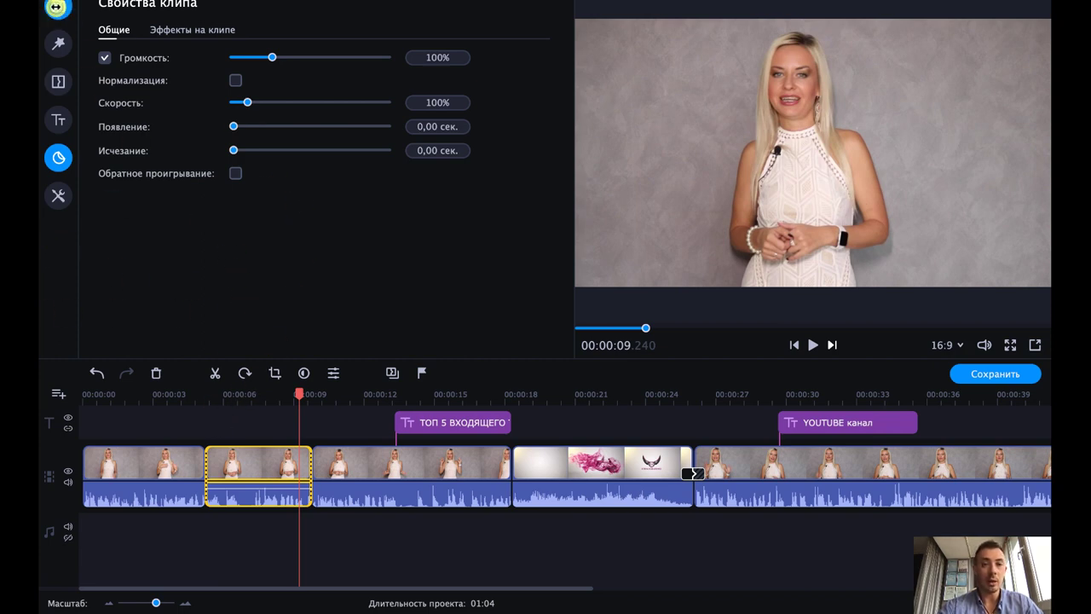
- Add the Весёлые времена track from the built-in music collection to the audio track, starting at the beginning of the timeline
{"action": "left_click", "coordinate": [58, 9]}
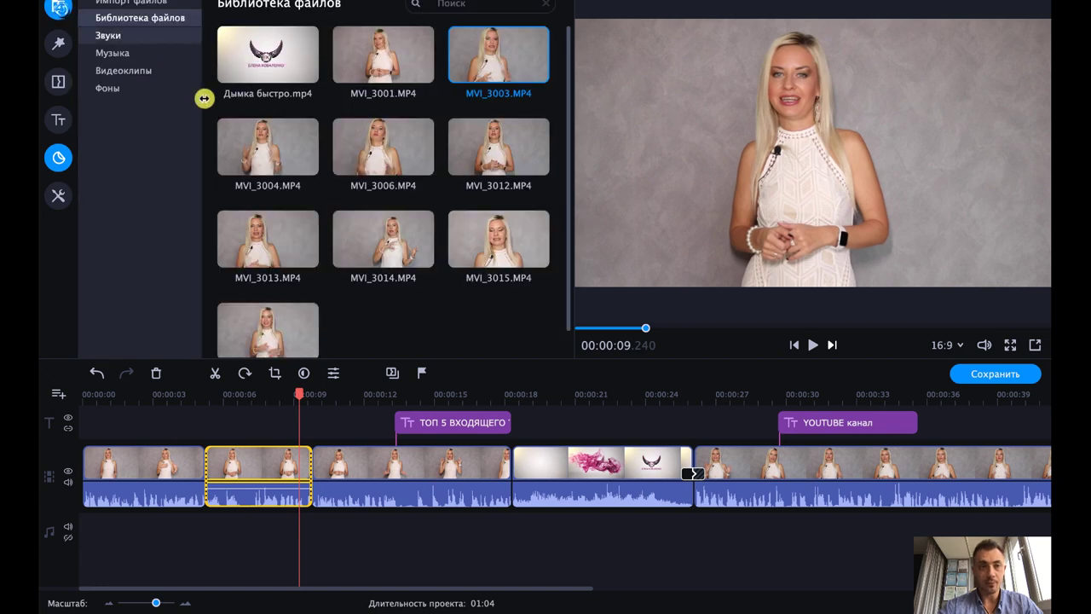
{"action": "left_click", "coordinate": [115, 35]}
{"action": "left_click", "coordinate": [120, 53]}
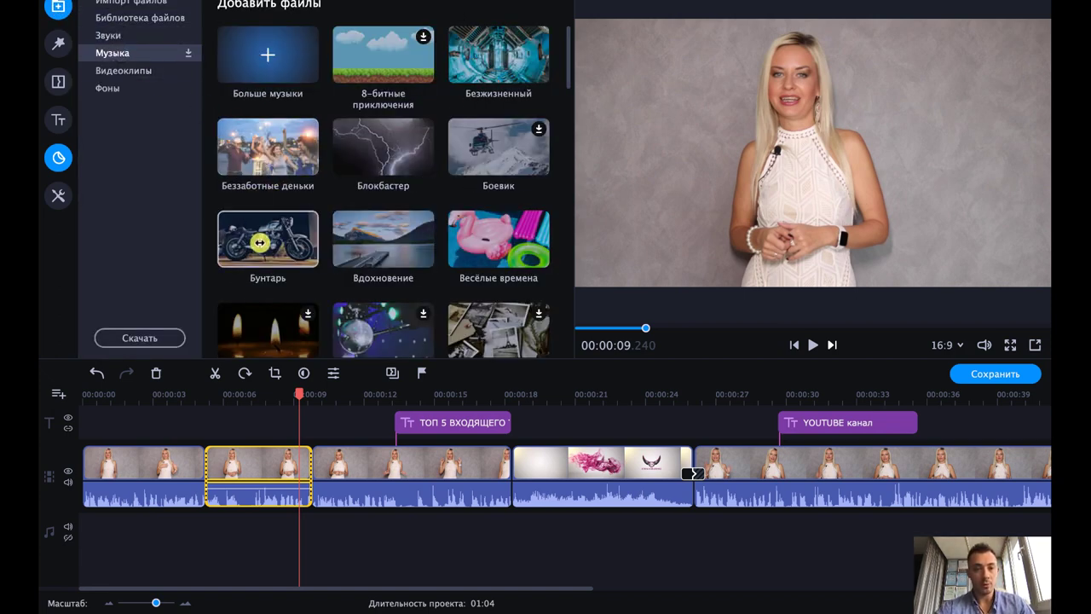
{"action": "left_click", "coordinate": [508, 236]}
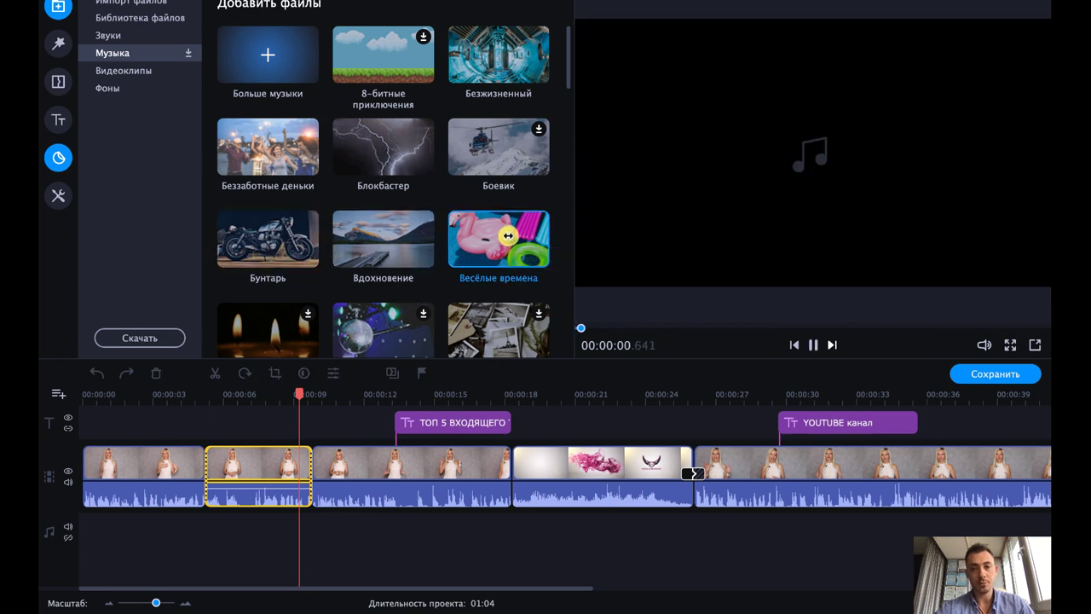
{"action": "left_click_drag", "start_coordinate": [508, 235], "coordinate": [83, 528]}
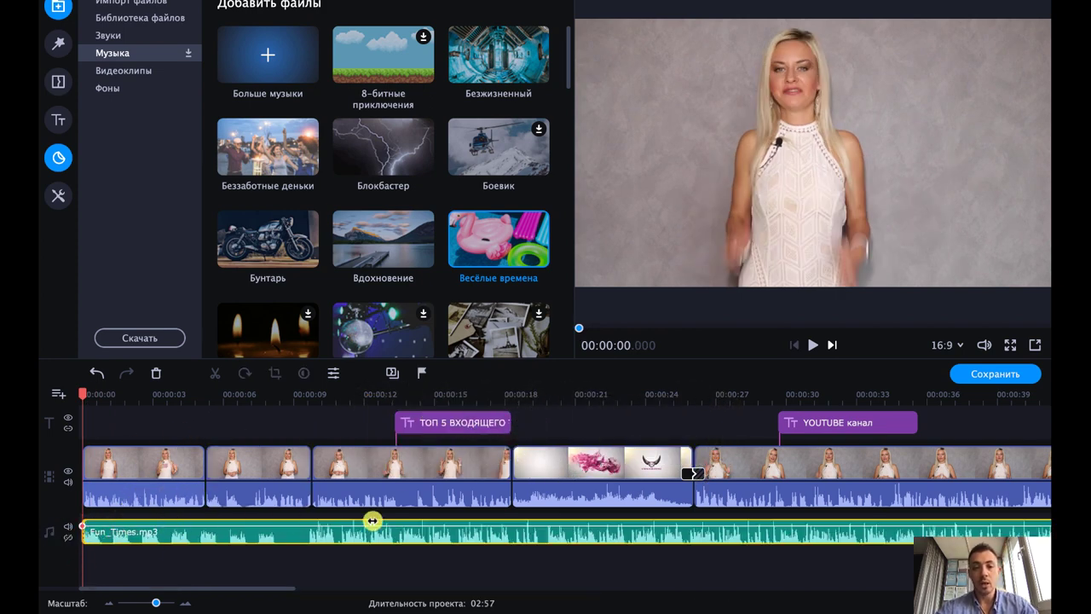
- Play the start with the music, lower the music clip's volume line at about 6.3 s, and play from there
{"action": "key", "text": "space"}
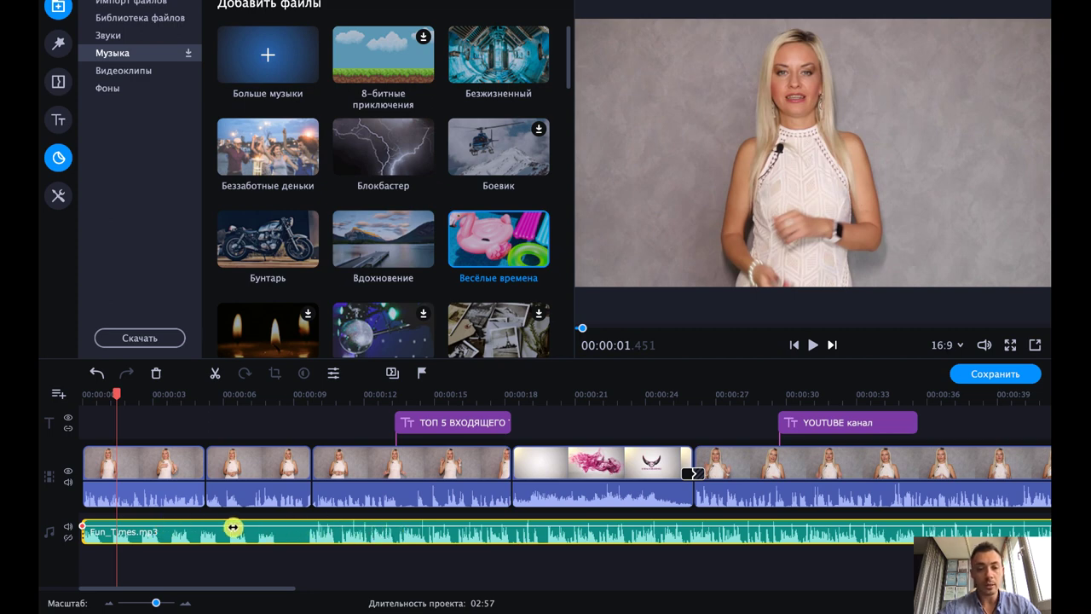
{"action": "left_click", "coordinate": [233, 528]}
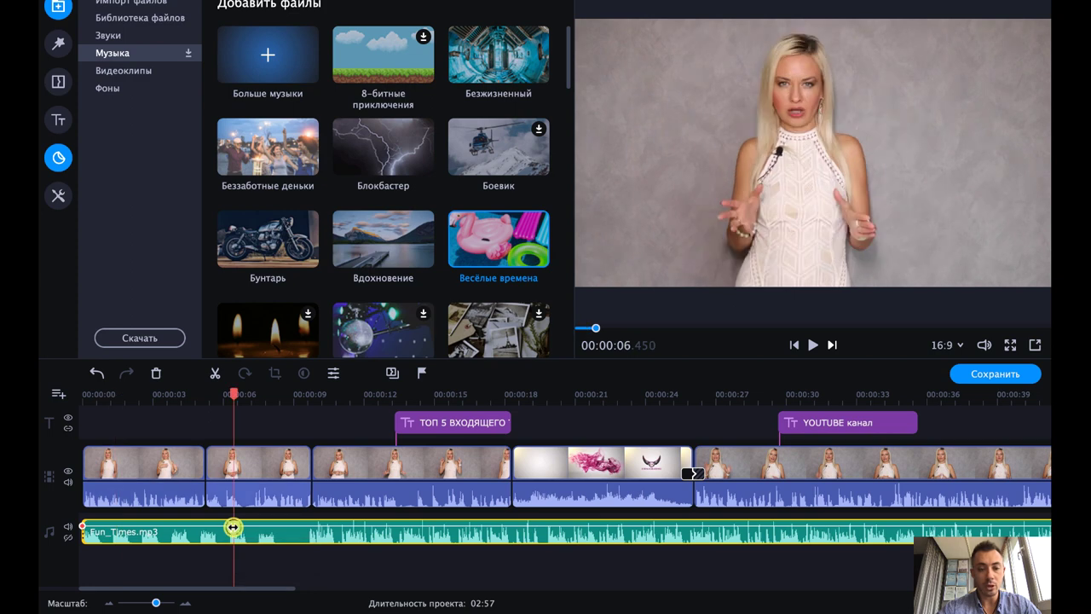
{"action": "left_click_drag", "start_coordinate": [227, 526], "coordinate": [229, 533]}
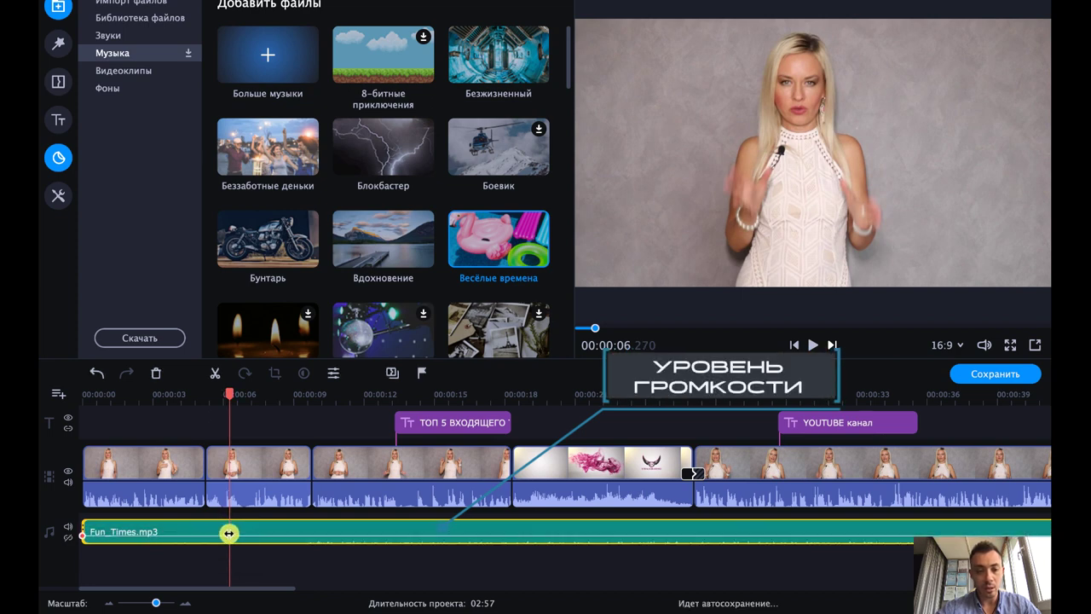
{"action": "key", "text": "space"}
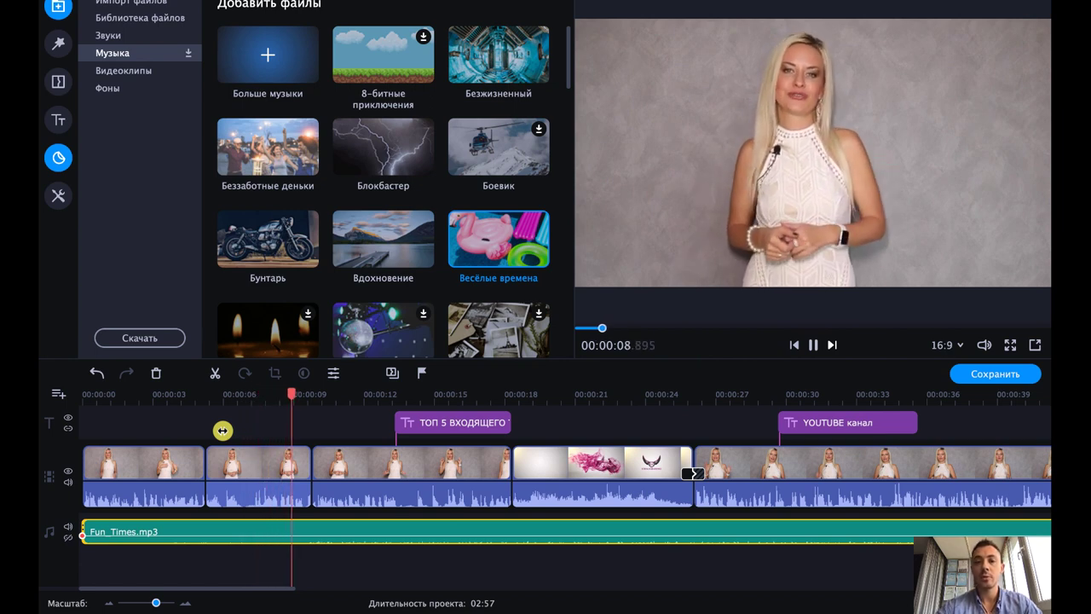
{"action": "key", "text": "space"}
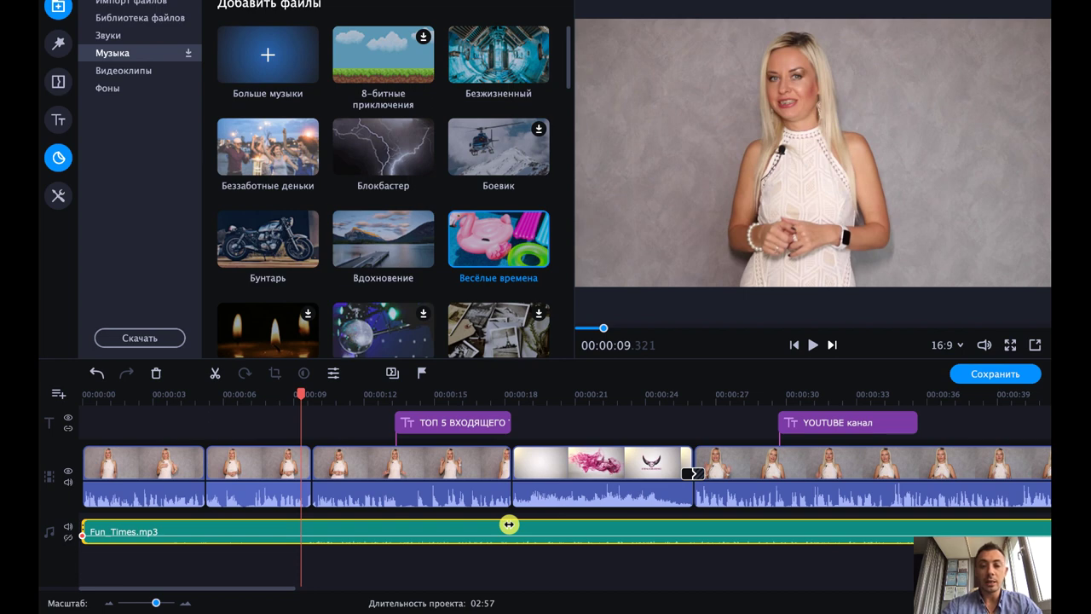
- Set the music clip's volume line to 50% at about 41.8 s and play that part to check the level
{"action": "scroll", "coordinate": [719, 482], "scroll_direction": "right", "scroll_amount": 5}
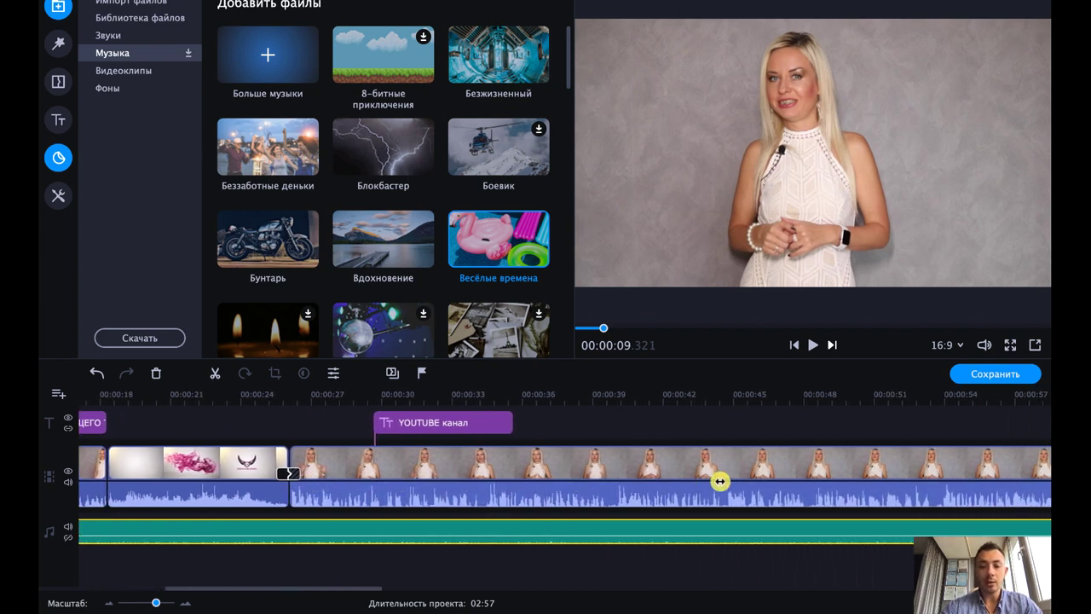
{"action": "scroll", "coordinate": [720, 482], "scroll_direction": "right", "scroll_amount": 3}
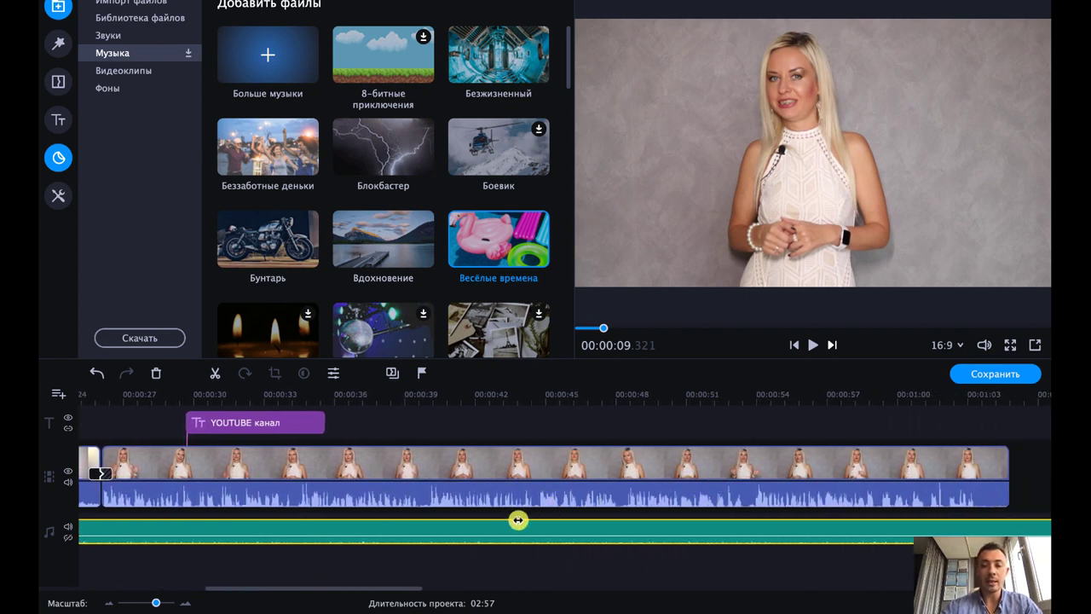
{"action": "left_click", "coordinate": [470, 533]}
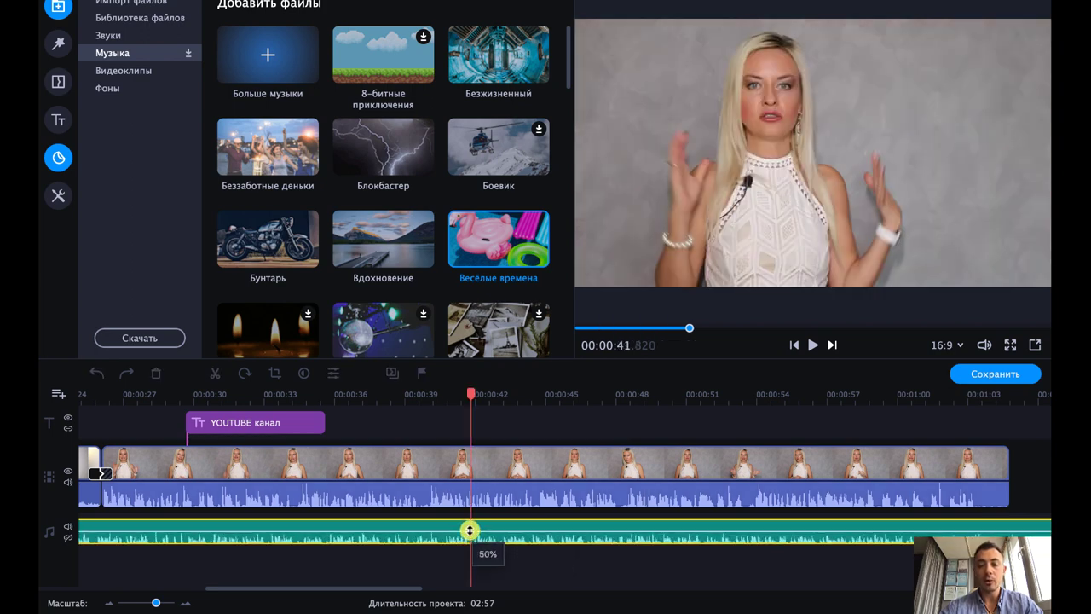
{"action": "left_click_drag", "start_coordinate": [470, 530], "coordinate": [470, 529]}
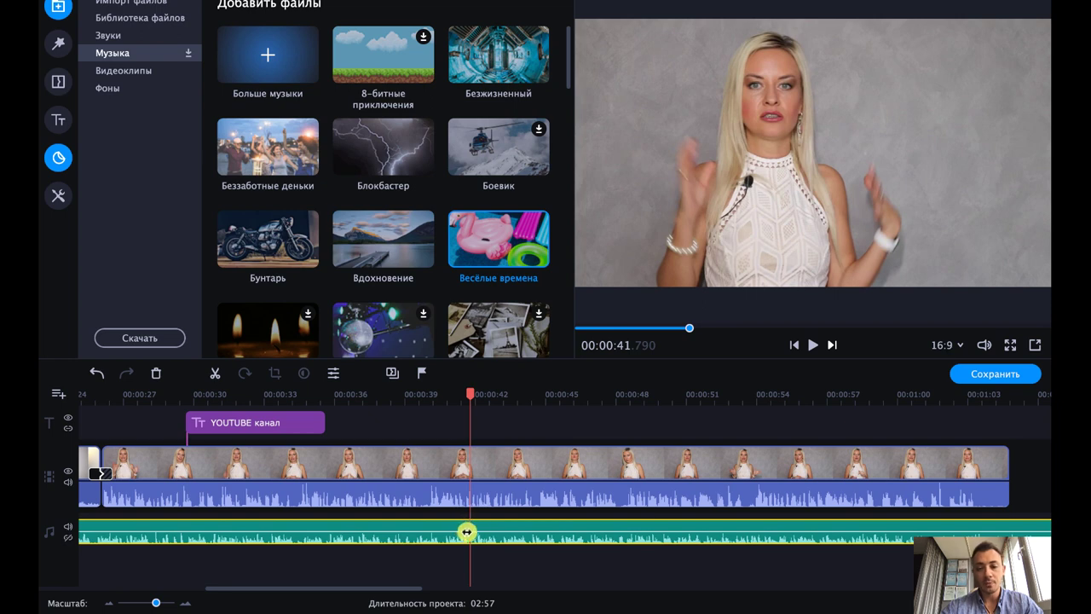
{"action": "key", "text": "space"}
{"action": "key", "text": "space"}
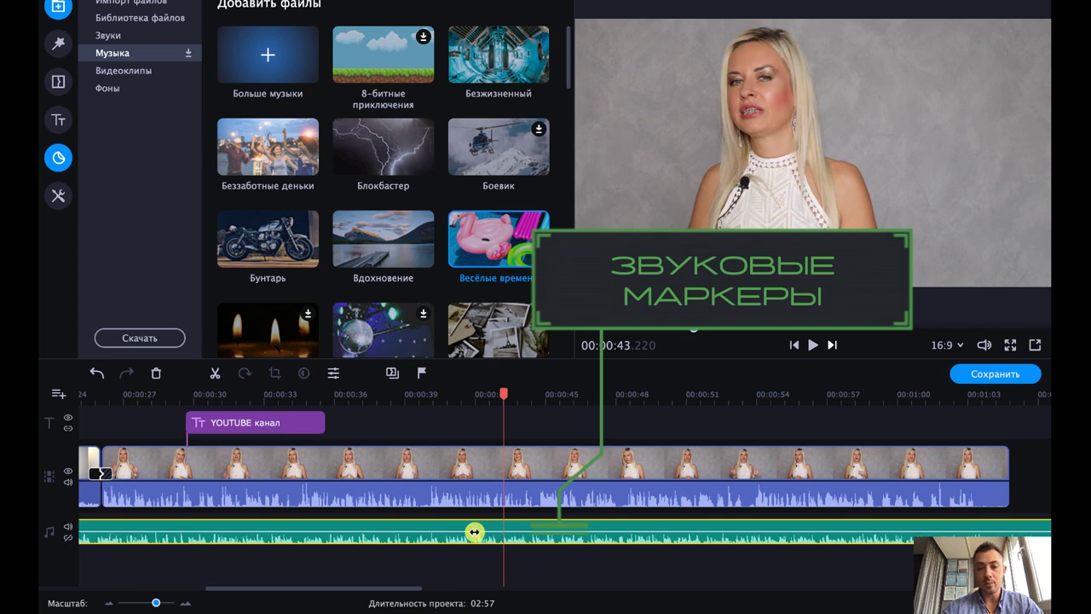
- Add two volume points to the music clip, at about 42 s and about 48 s
{"action": "right_click", "coordinate": [474, 532]}
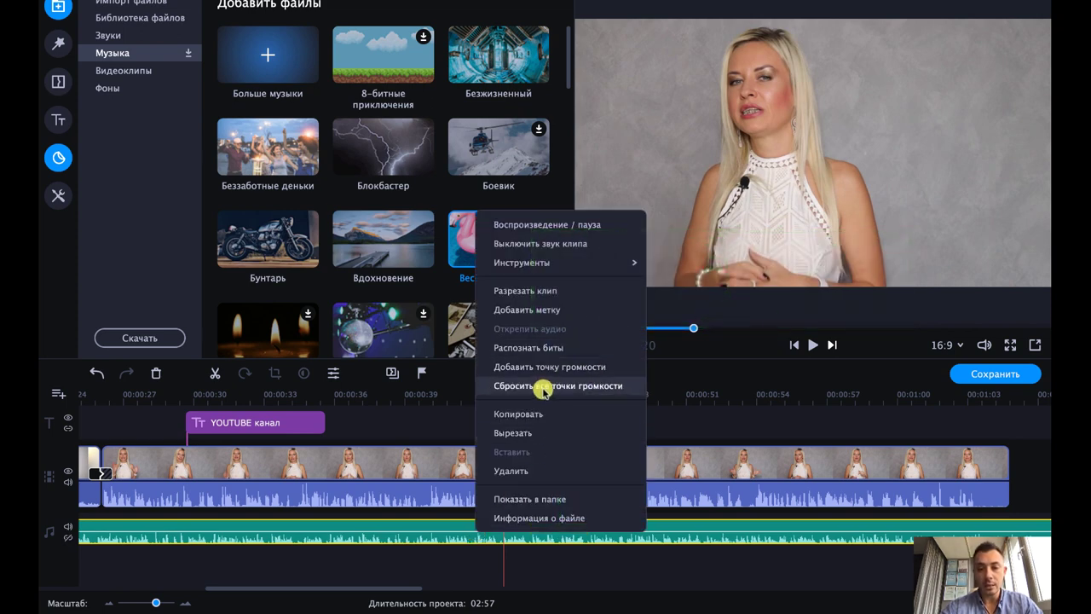
{"action": "left_click", "coordinate": [568, 366]}
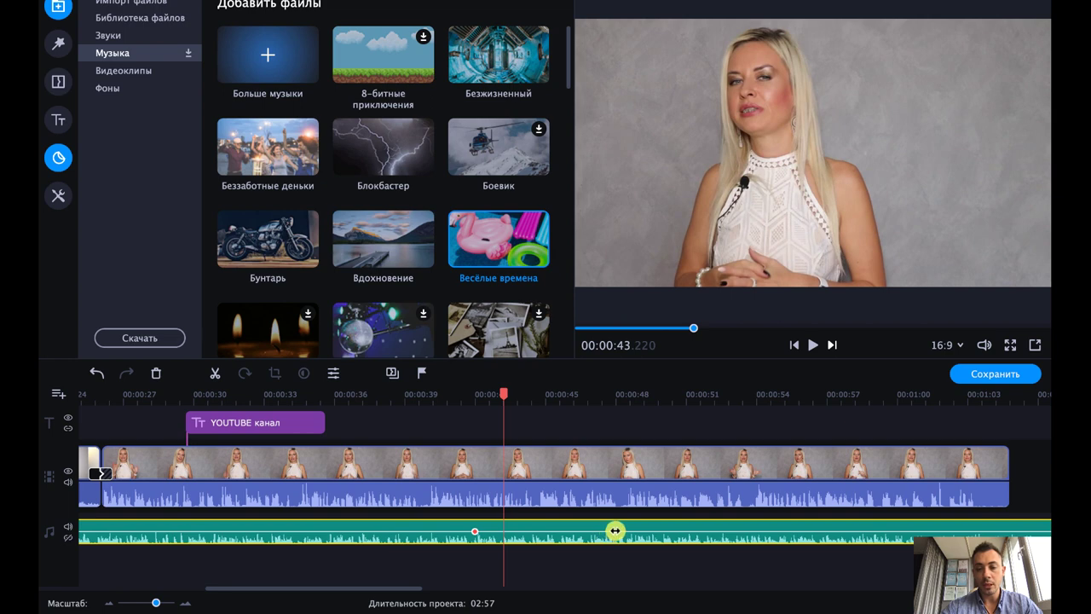
{"action": "right_click", "coordinate": [614, 531]}
{"action": "left_click", "coordinate": [623, 547]}
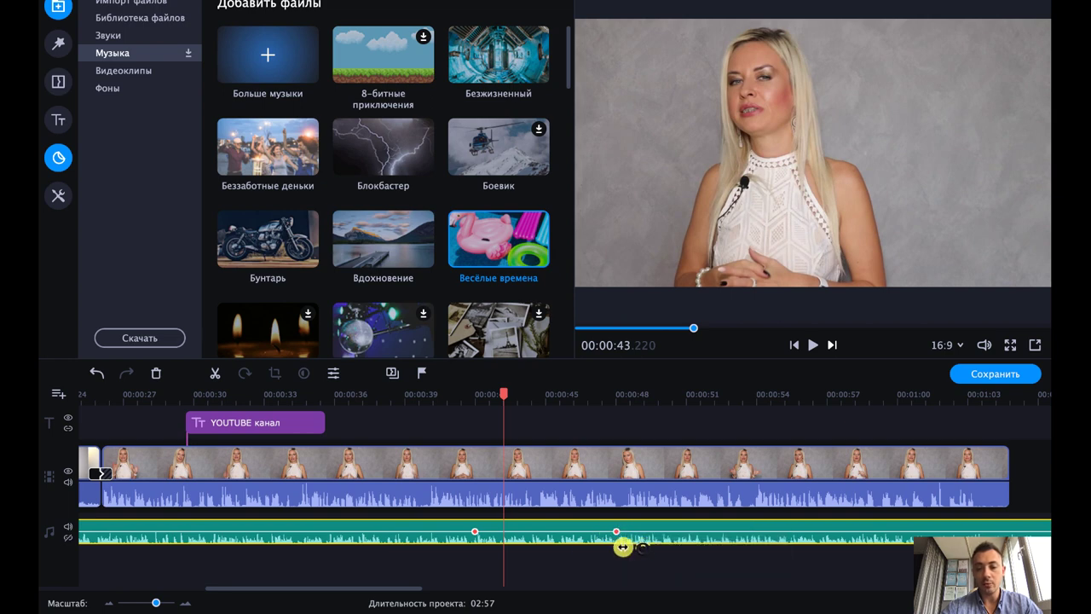
- Add two more volume points to the music clip between the existing ones, at about 43 s and about 47 s
{"action": "left_click", "coordinate": [543, 531]}
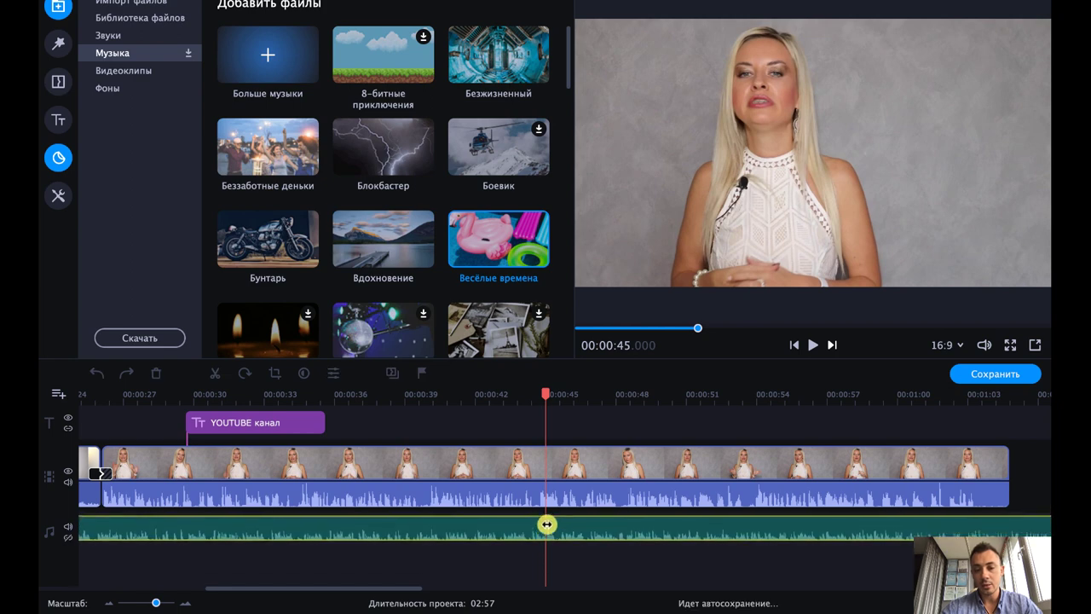
{"action": "key", "text": "Home"}
{"action": "scroll", "coordinate": [482, 508], "scroll_direction": "right", "scroll_amount": 10}
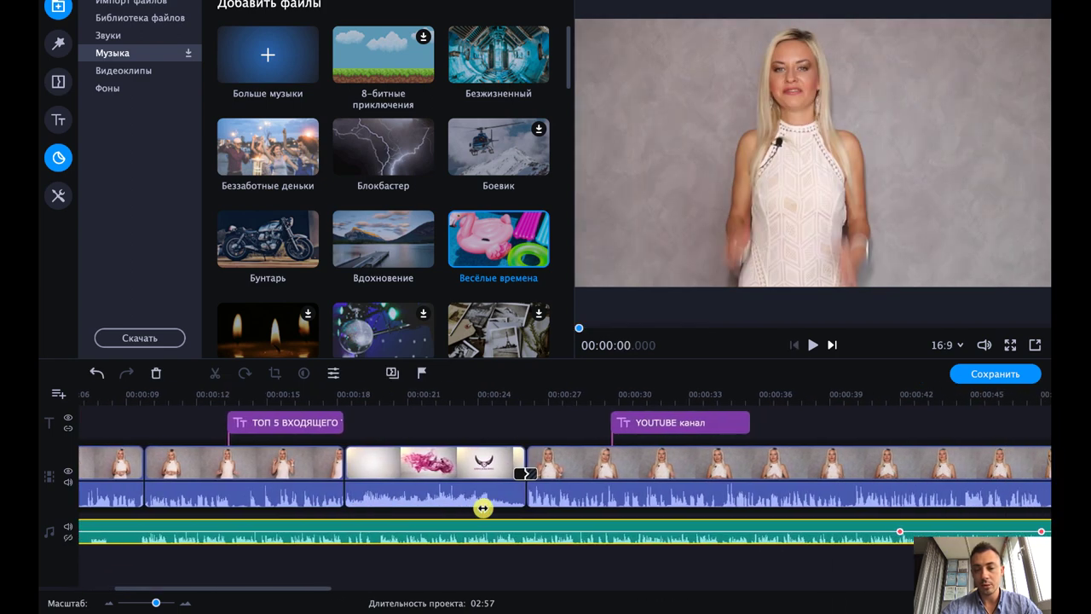
{"action": "left_click_drag", "start_coordinate": [539, 532], "coordinate": [539, 530]}
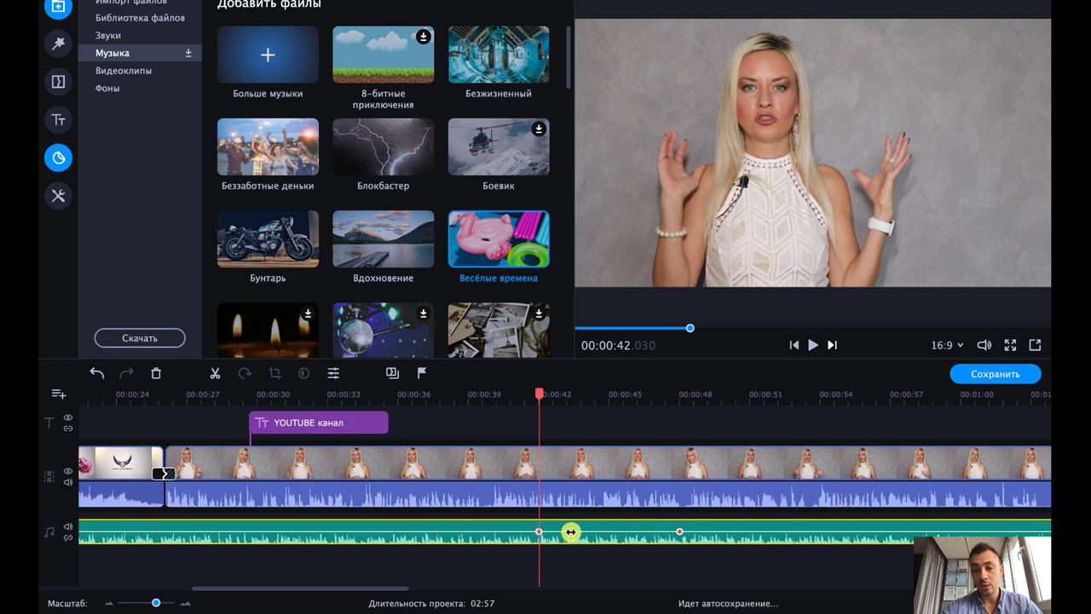
{"action": "right_click", "coordinate": [559, 530]}
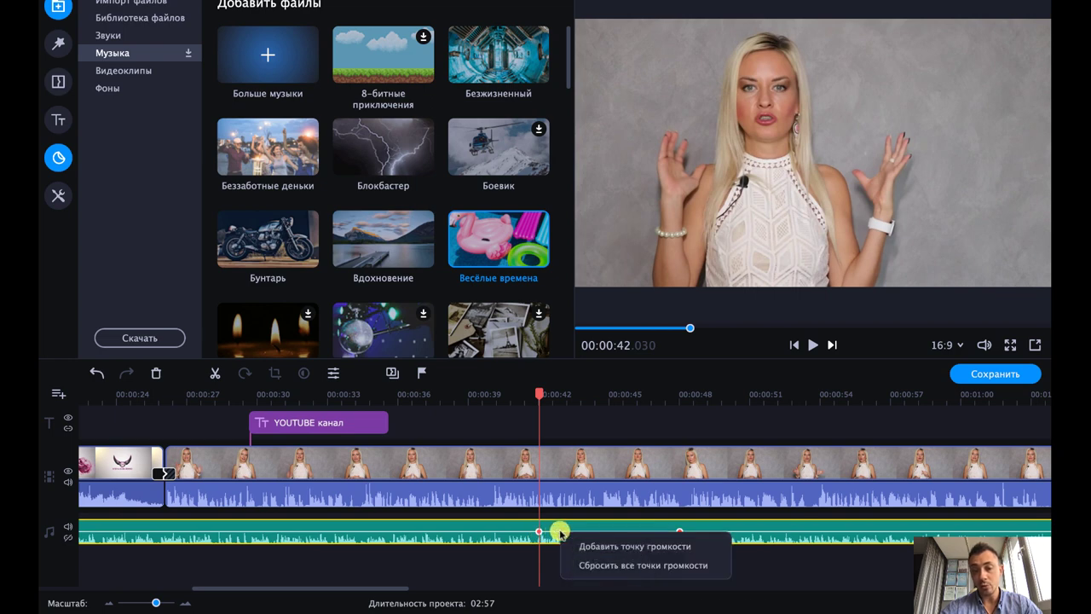
{"action": "left_click", "coordinate": [587, 544]}
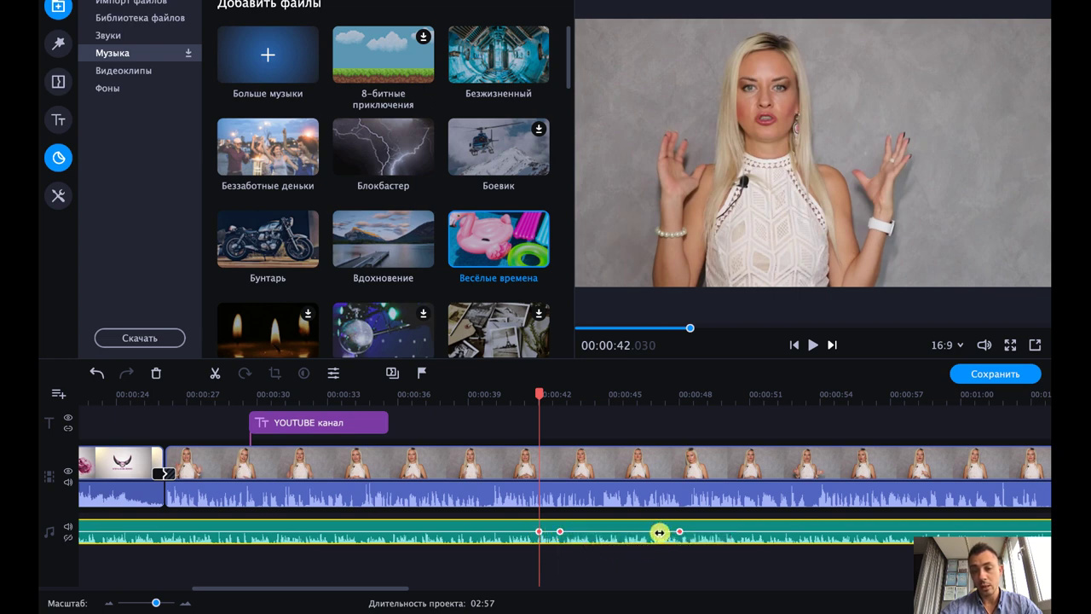
{"action": "right_click", "coordinate": [660, 533]}
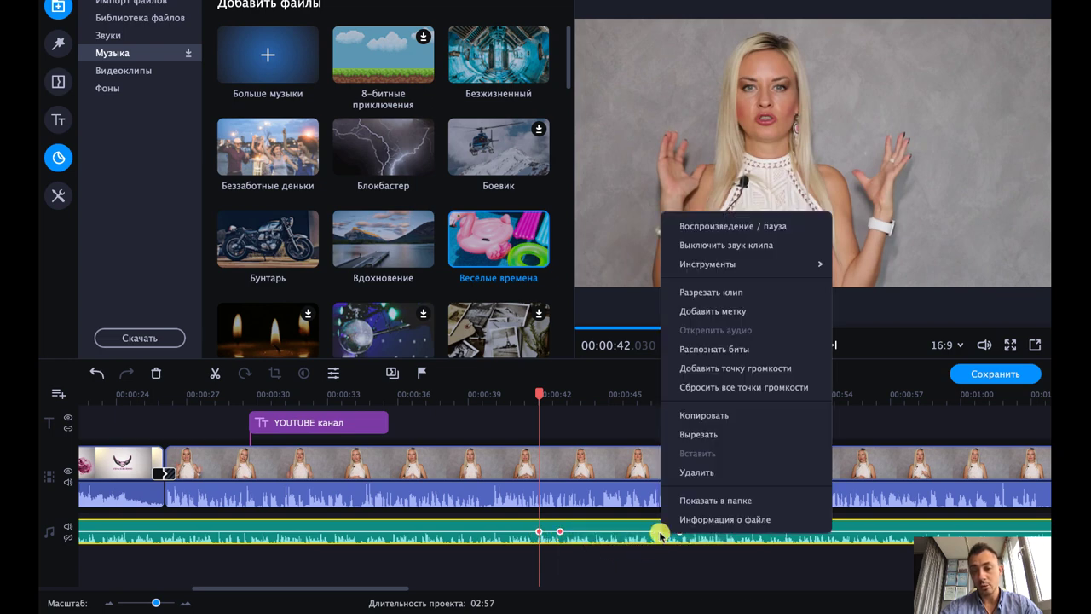
{"action": "left_click", "coordinate": [735, 367]}
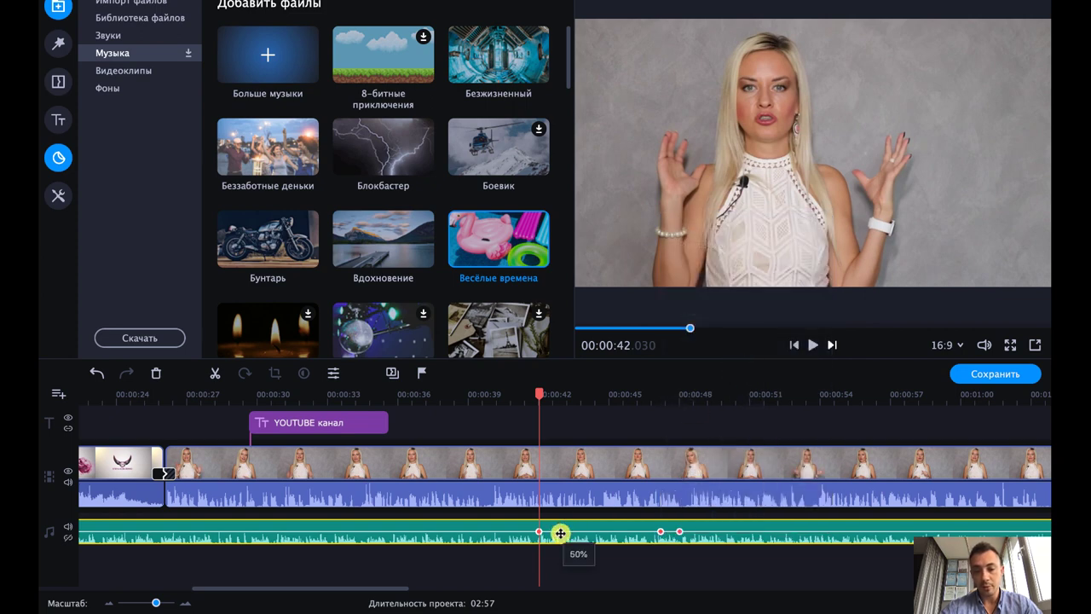
- Lower the two inner volume points to 0% at about 43.5 s and 46.2 s, and move the first outer point to about 41.3 s
{"action": "left_click_drag", "start_coordinate": [560, 532], "coordinate": [563, 536]}
{"action": "left_click_drag", "start_coordinate": [659, 532], "coordinate": [651, 540]}
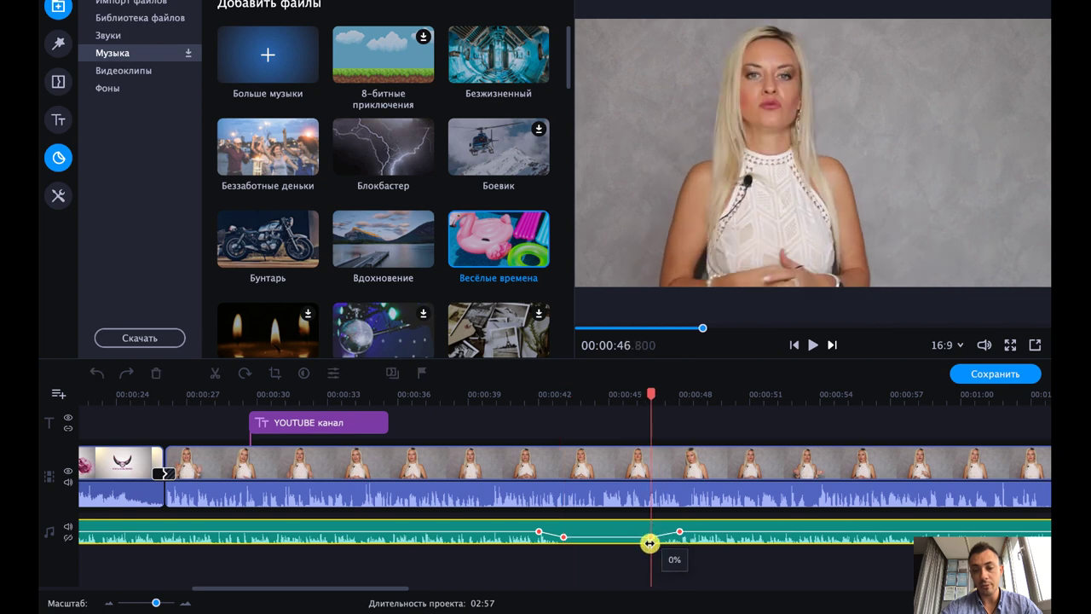
{"action": "left_click_drag", "start_coordinate": [565, 536], "coordinate": [521, 531]}
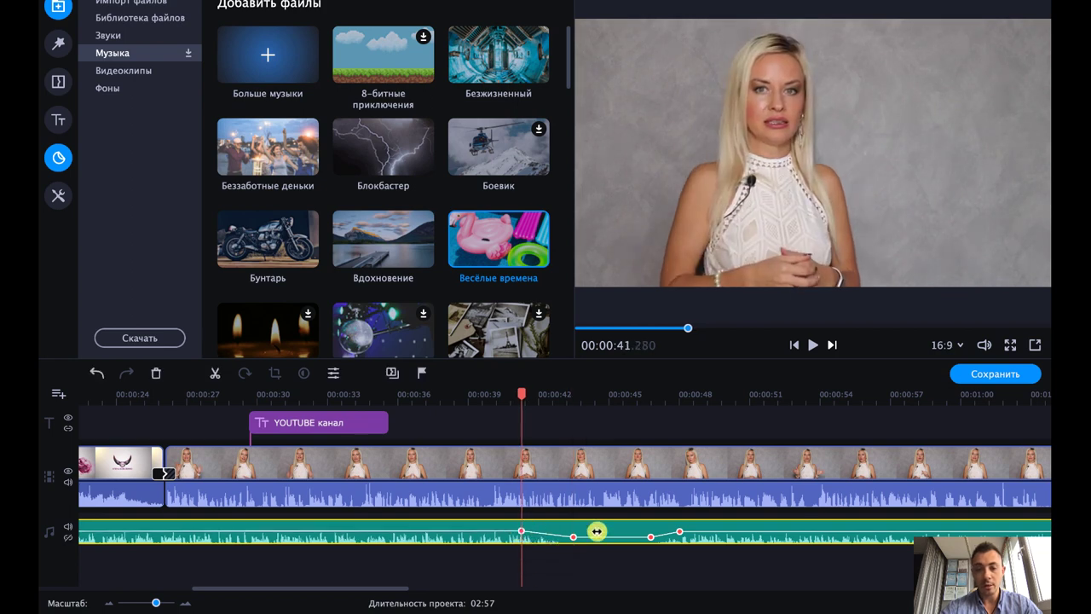
{"action": "left_click_drag", "start_coordinate": [649, 538], "coordinate": [637, 537]}
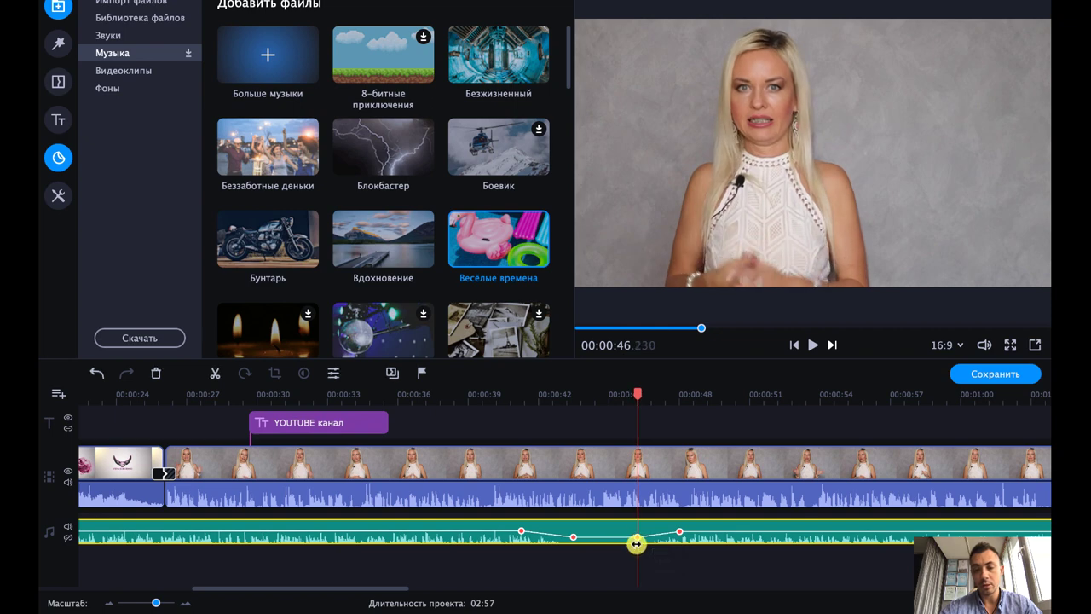
- Play the timeline from about 39.6 s to hear the music fade out and back in
{"action": "left_click", "coordinate": [482, 402]}
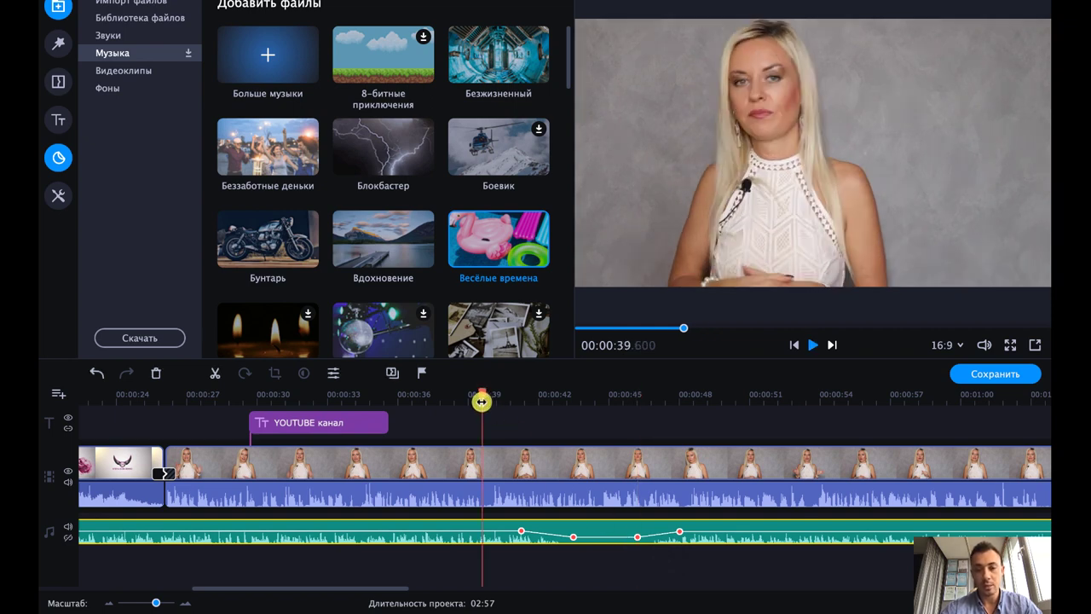
{"action": "key", "text": "space"}
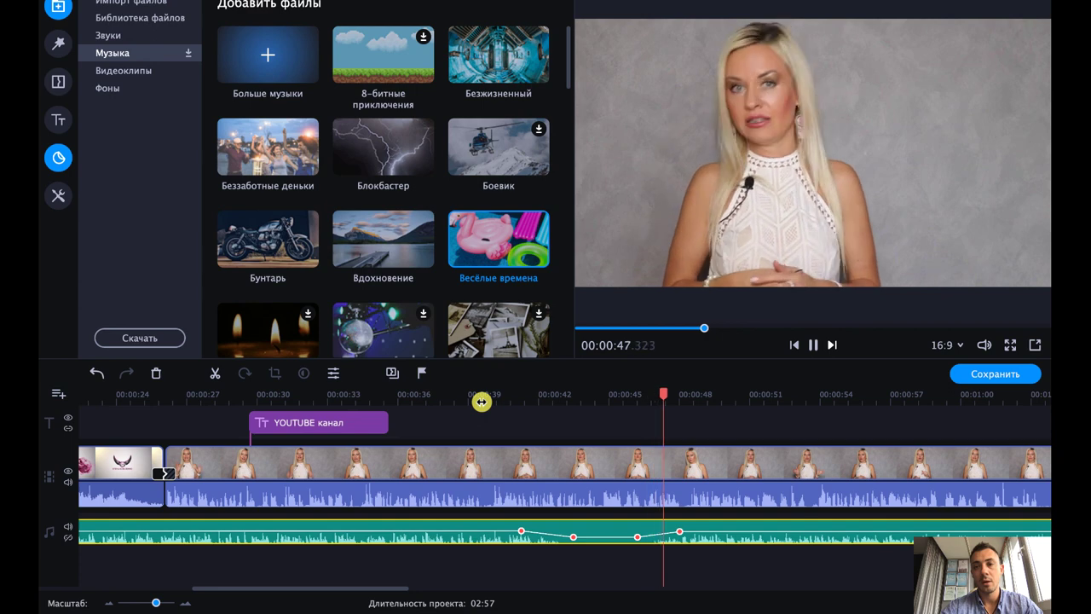
{"action": "key", "text": "space"}
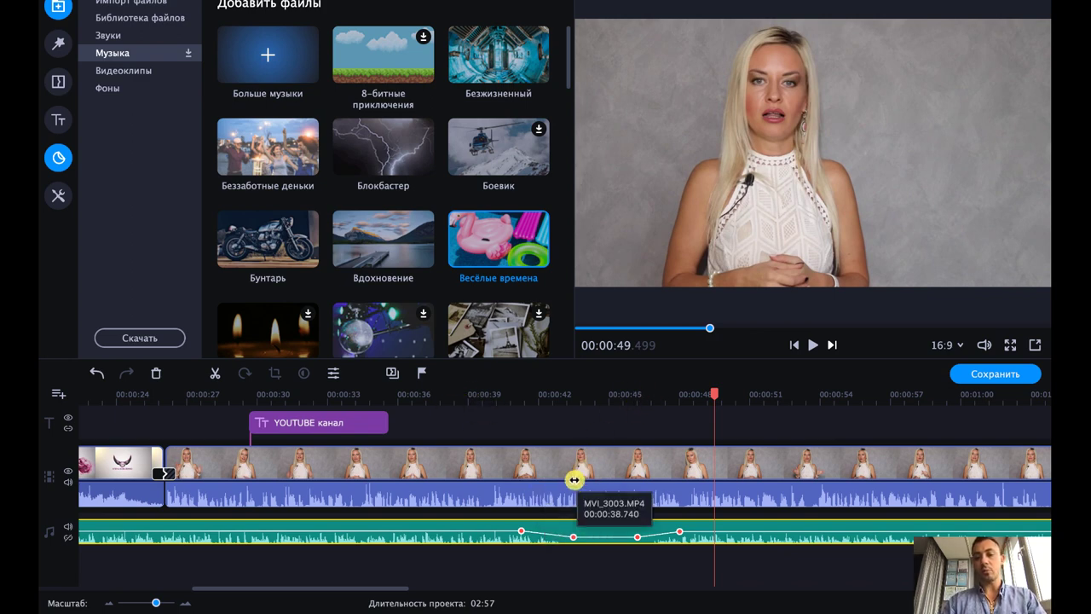
- Move the first 0% volume point to about 42.1 s and play the steeper fade from about 40 s
{"action": "left_click_drag", "start_coordinate": [571, 533], "coordinate": [540, 539]}
{"action": "left_click", "coordinate": [492, 396]}
{"action": "key", "text": "space"}
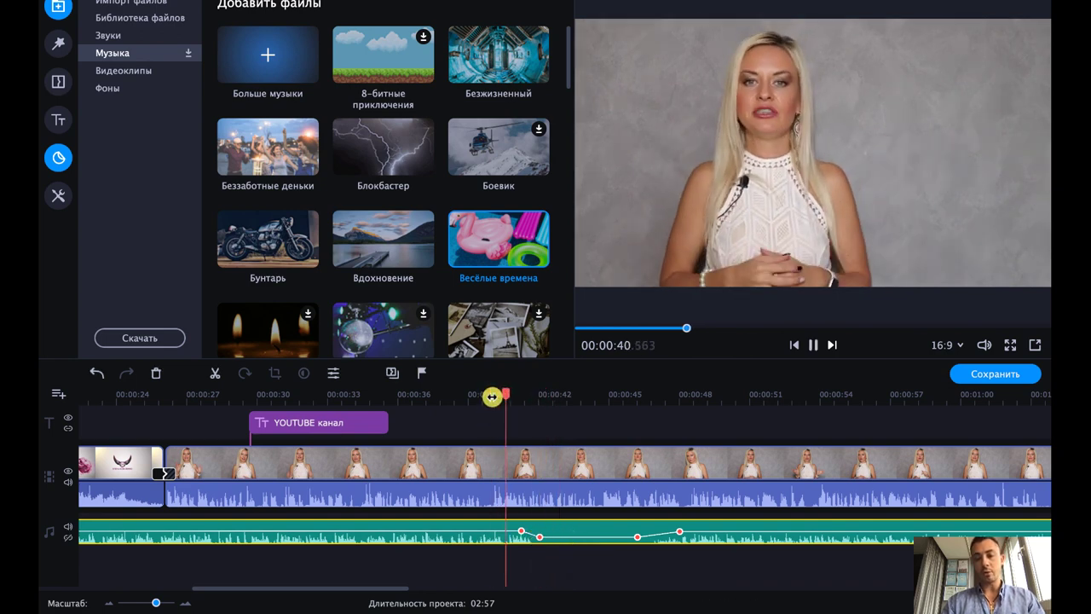
{"action": "key", "text": "space"}
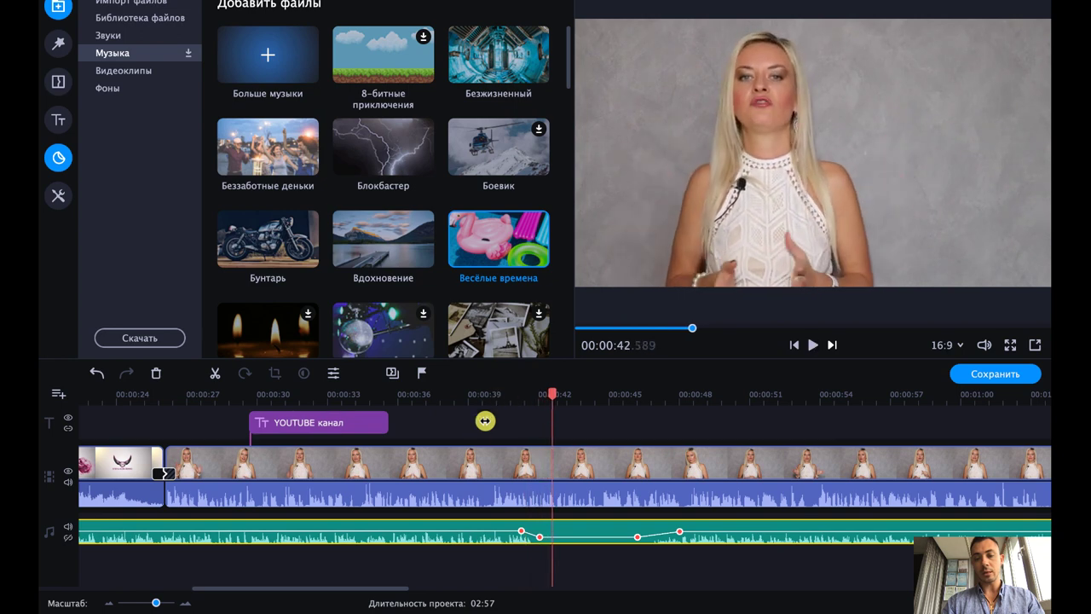
- Move the first 0% volume point to about 43.4 s, play the slower fade, and shorten it by moving the point to about 42.2 s
{"action": "key", "text": "space"}
{"action": "key", "text": "space"}
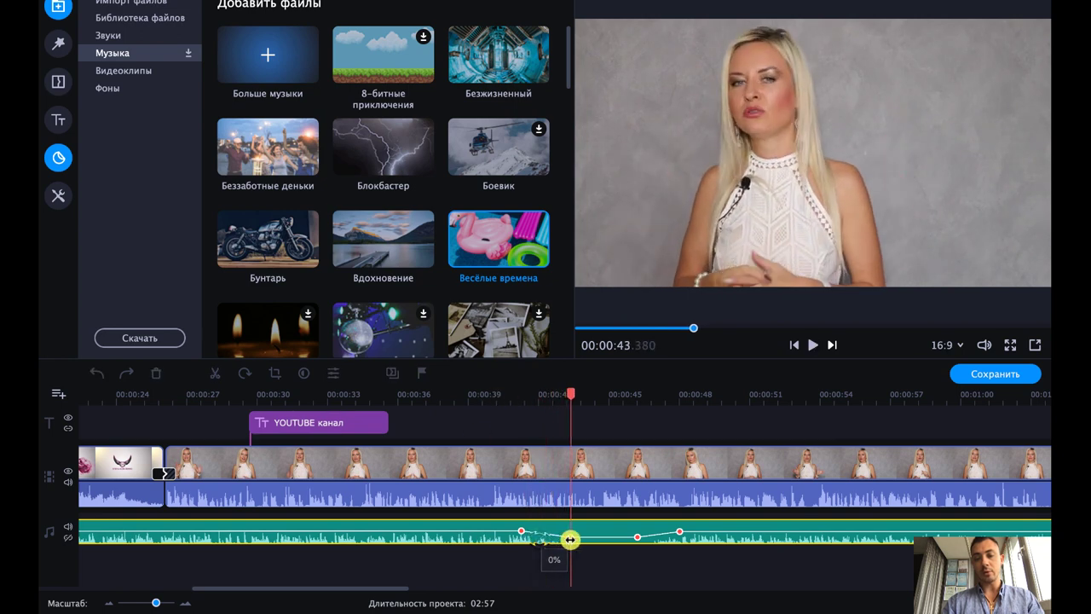
{"action": "left_click", "coordinate": [511, 407]}
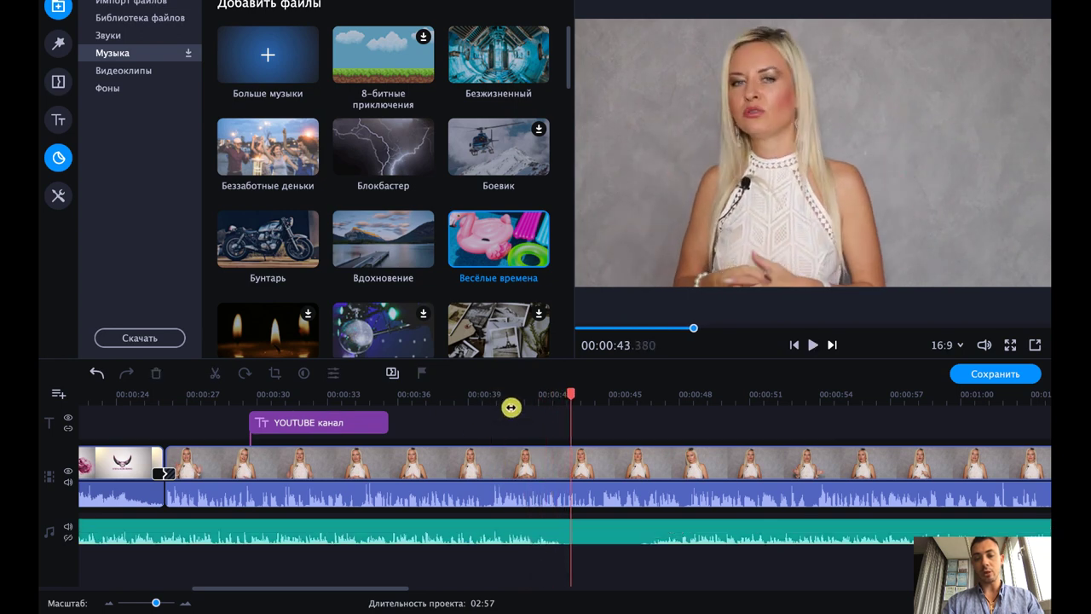
{"action": "left_click", "coordinate": [509, 454]}
{"action": "key", "text": "space"}
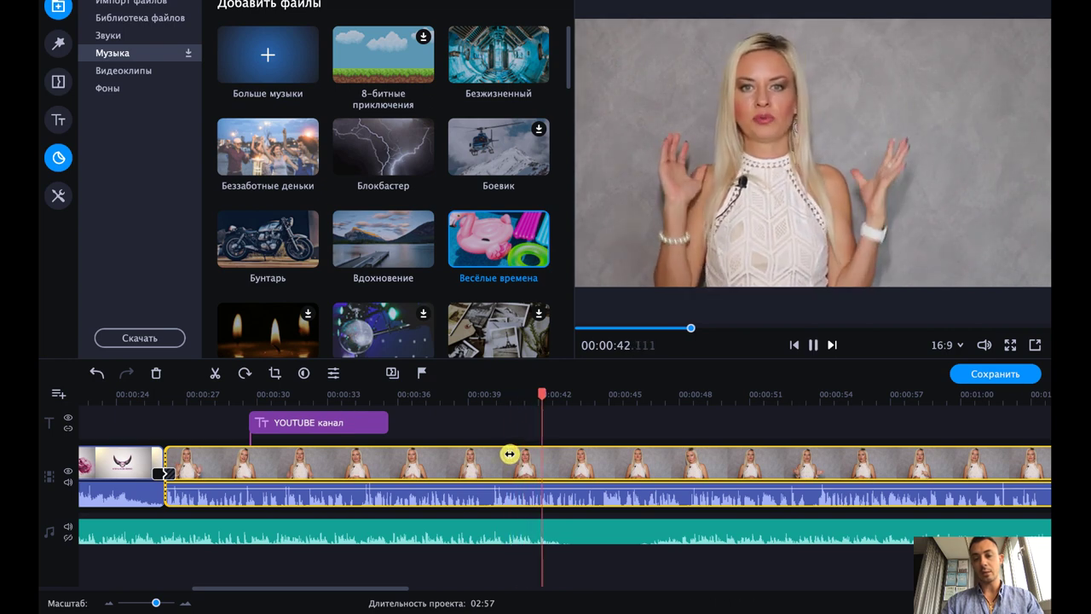
{"action": "left_click", "coordinate": [541, 525]}
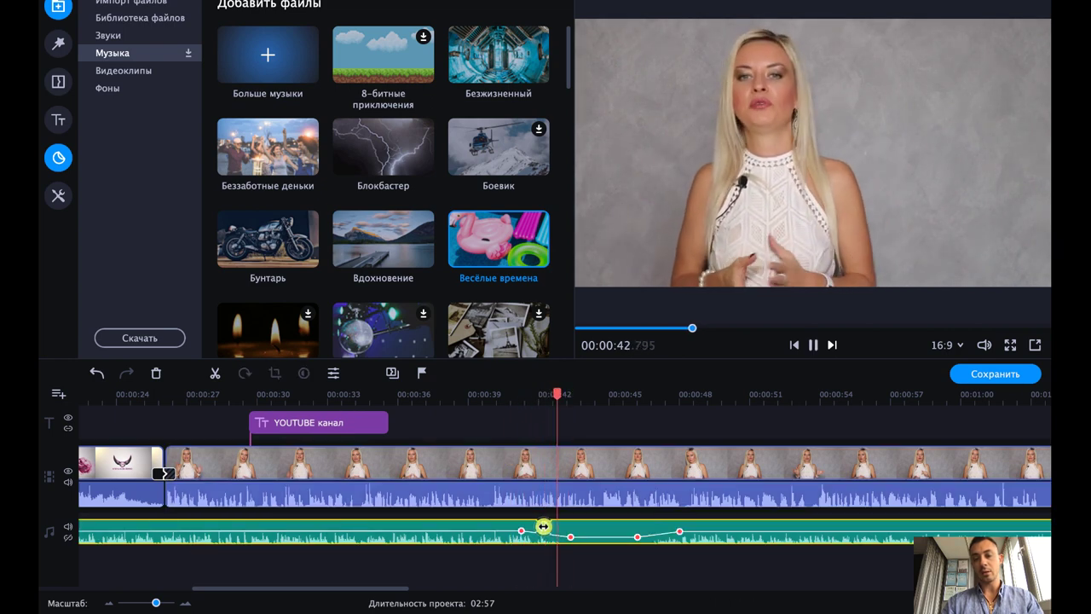
{"action": "key", "text": "space"}
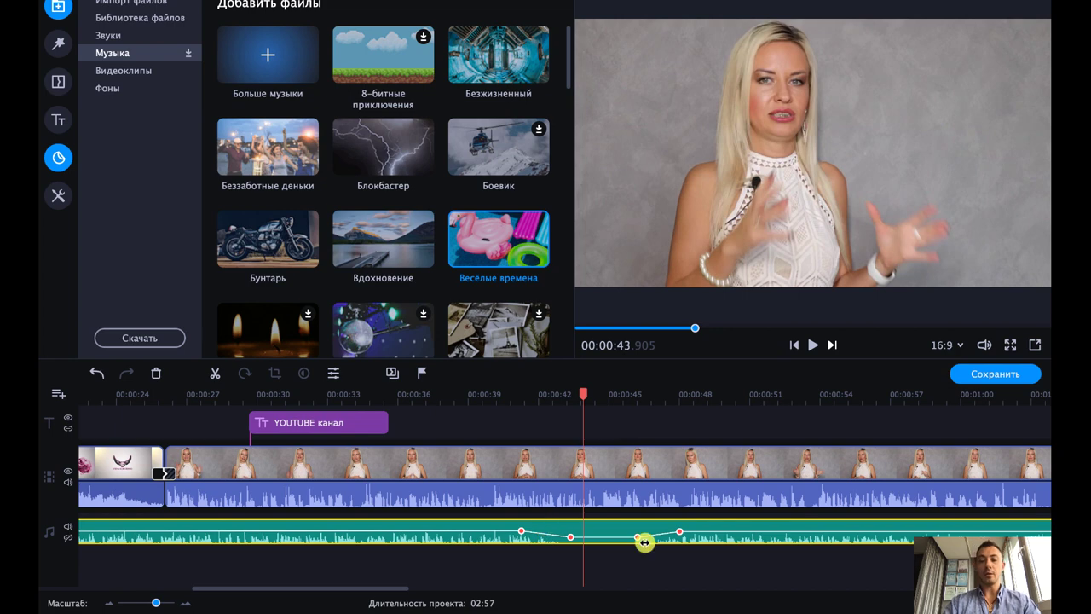
{"action": "left_click_drag", "start_coordinate": [571, 538], "coordinate": [543, 537]}
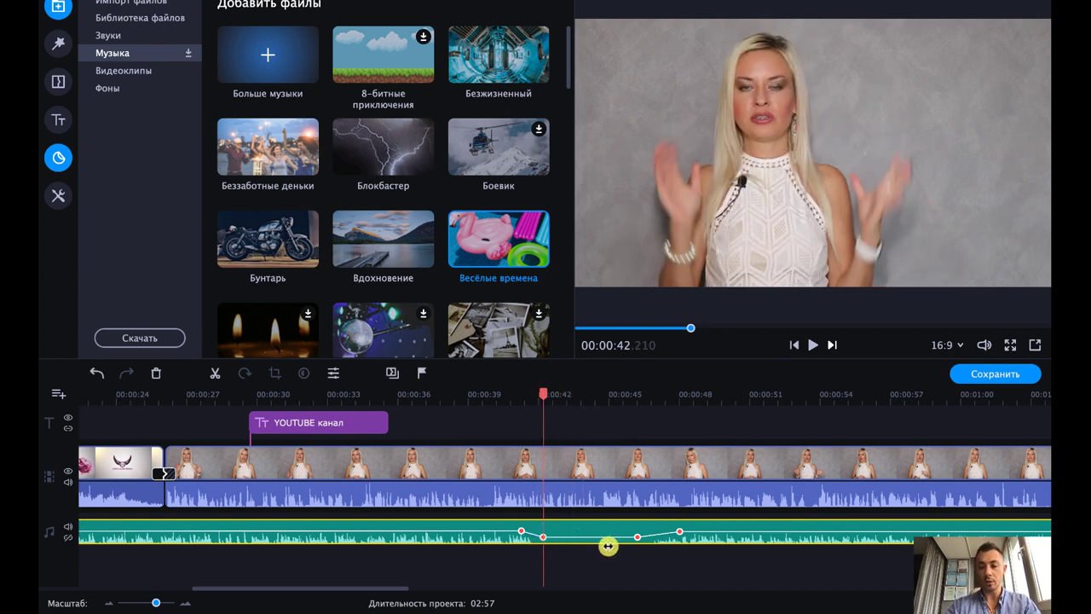
- Delete all four volume points from the music clip one by one
{"action": "right_click", "coordinate": [680, 531]}
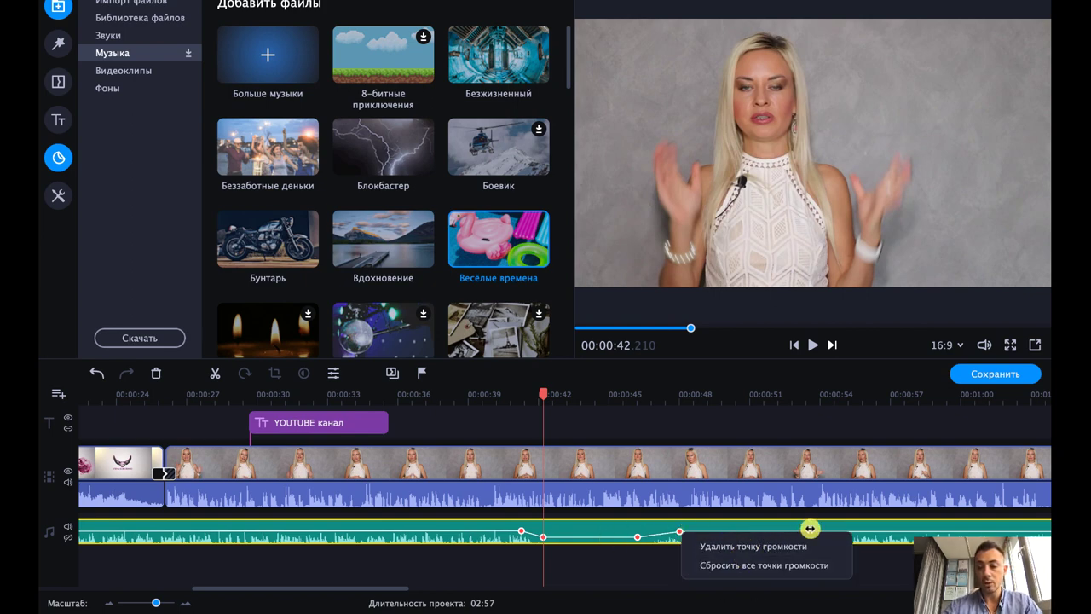
{"action": "right_click", "coordinate": [894, 531]}
{"action": "right_click", "coordinate": [894, 531]}
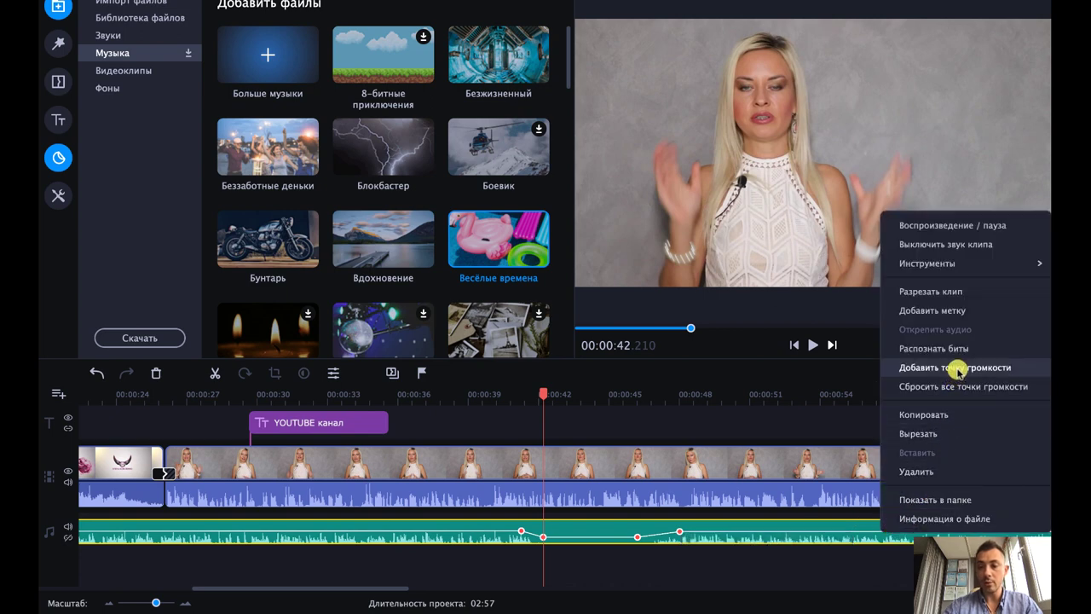
{"action": "right_click", "coordinate": [680, 531]}
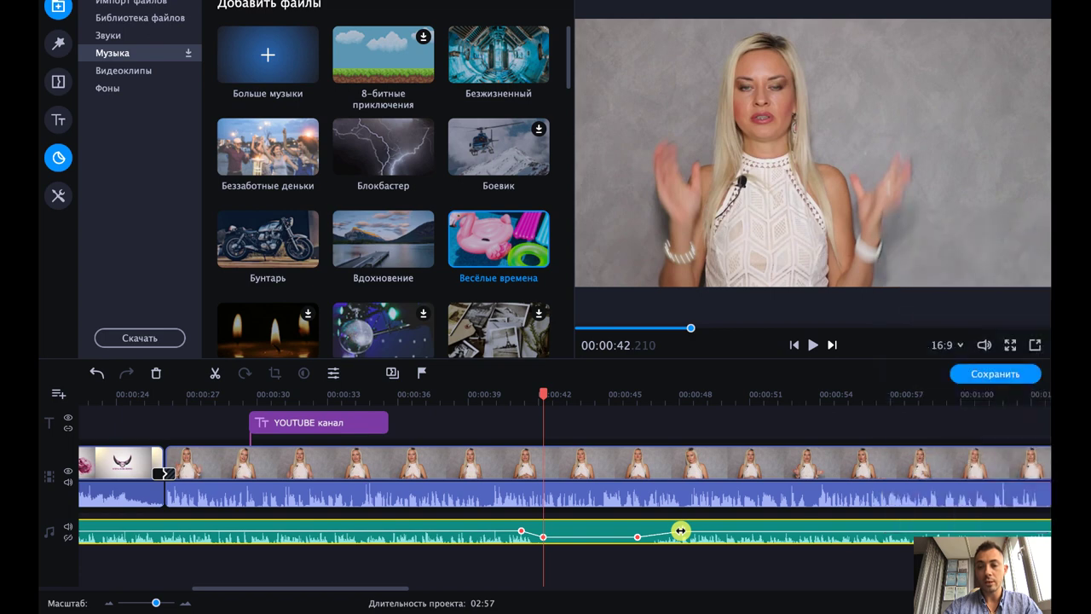
{"action": "right_click", "coordinate": [681, 531]}
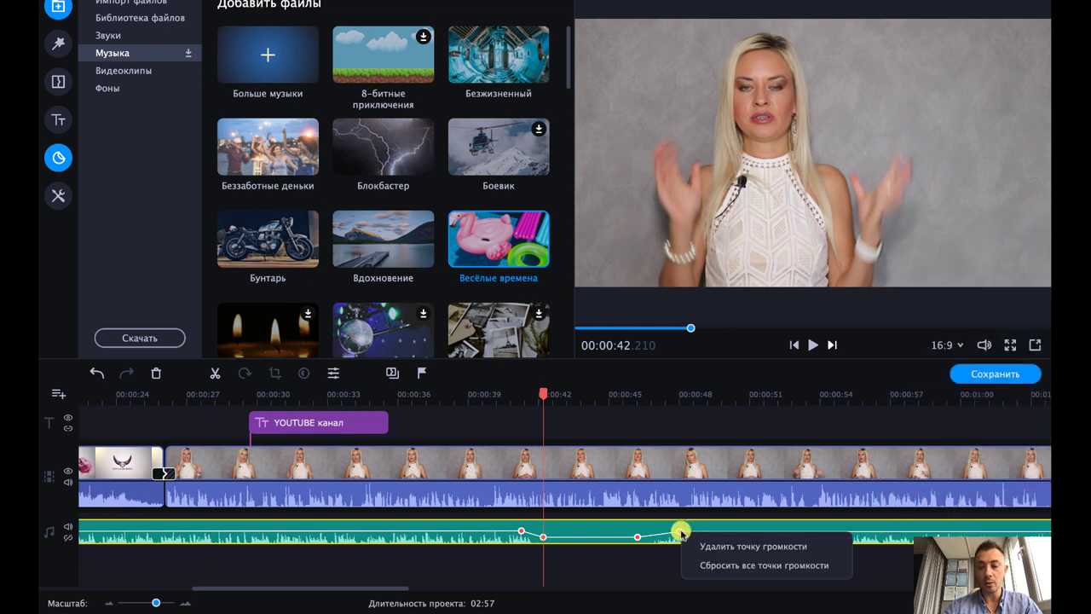
{"action": "left_click", "coordinate": [711, 546]}
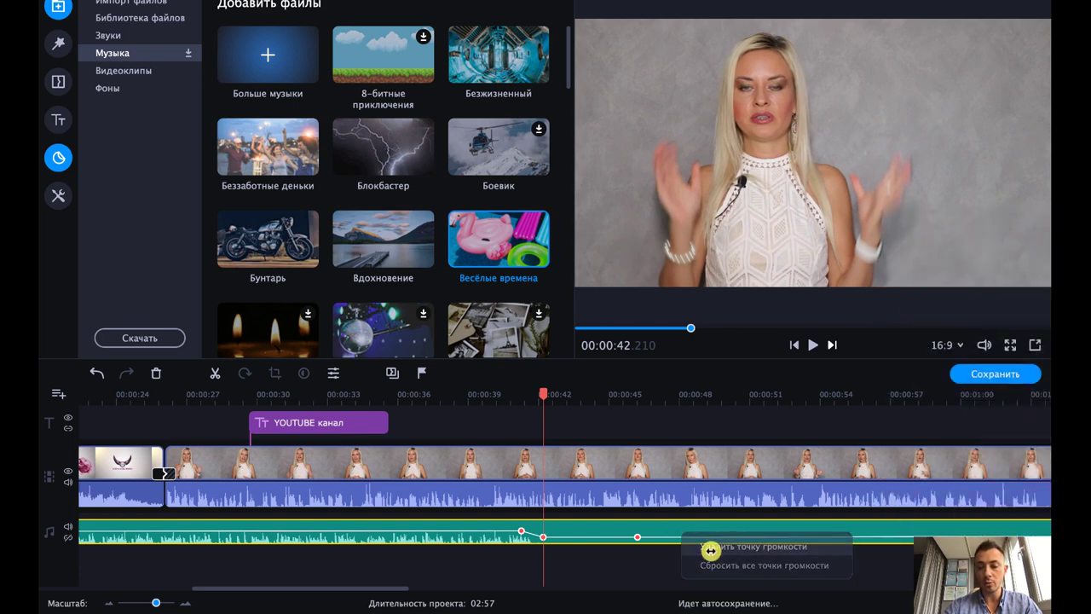
{"action": "left_click", "coordinate": [638, 538]}
{"action": "right_click", "coordinate": [641, 539]}
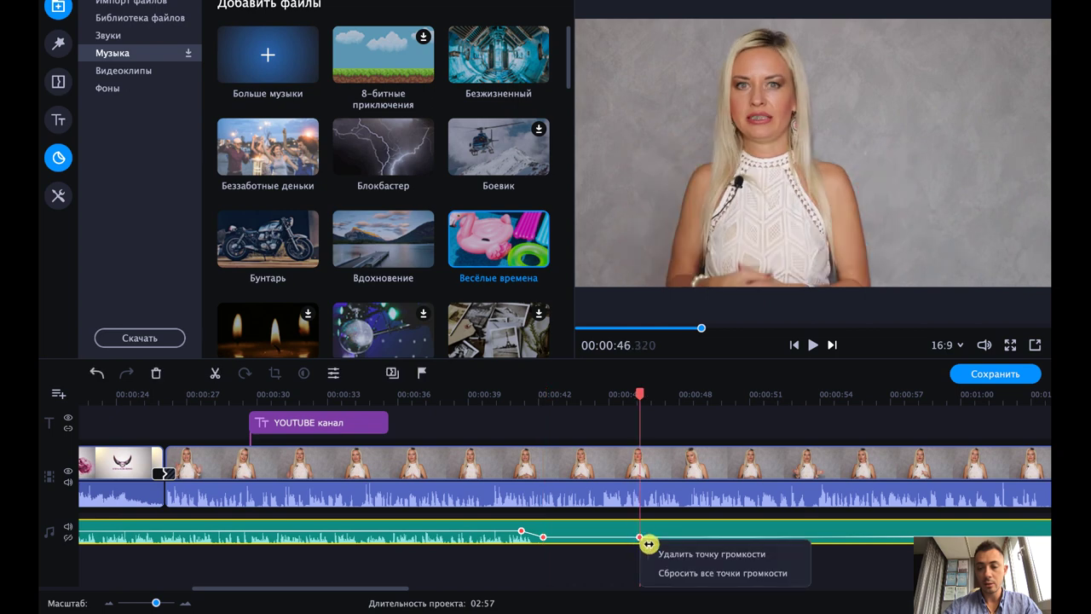
{"action": "left_click", "coordinate": [658, 553]}
{"action": "right_click", "coordinate": [546, 538]}
{"action": "left_click", "coordinate": [568, 551]}
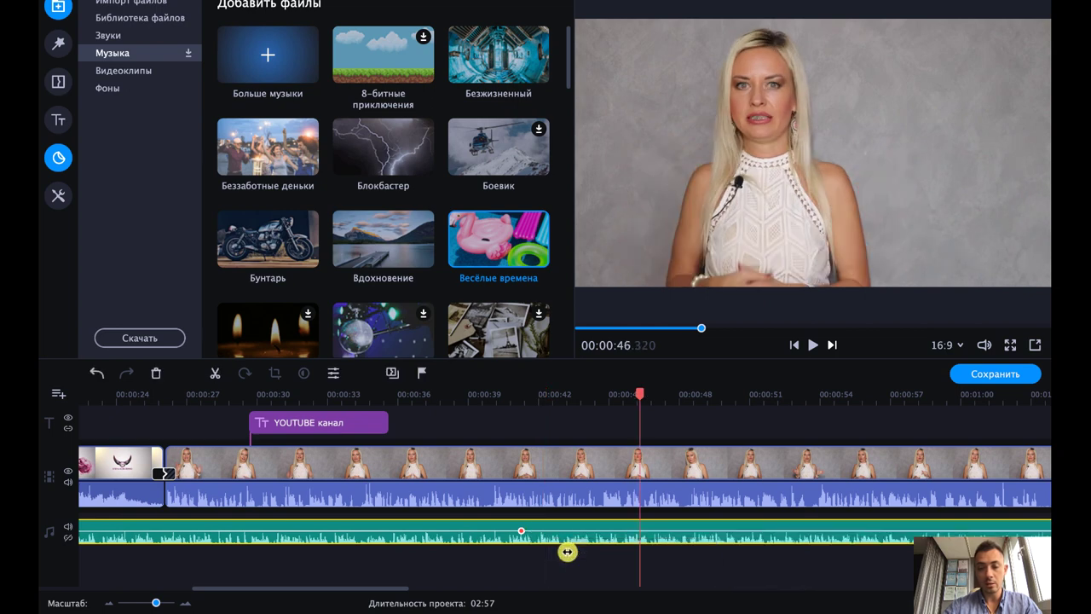
{"action": "right_click", "coordinate": [522, 532]}
{"action": "left_click", "coordinate": [554, 547]}
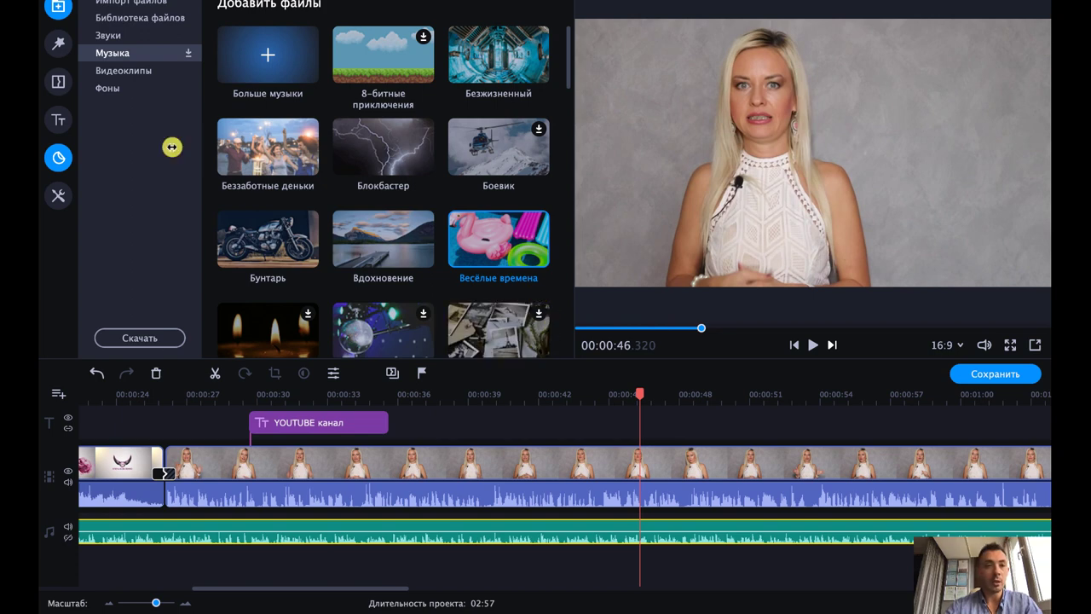
- Preview the Гроза and Выстрел sounds from the Звуки collection and add Выстрел above the music at about 46.3 s
{"action": "left_click", "coordinate": [130, 36]}
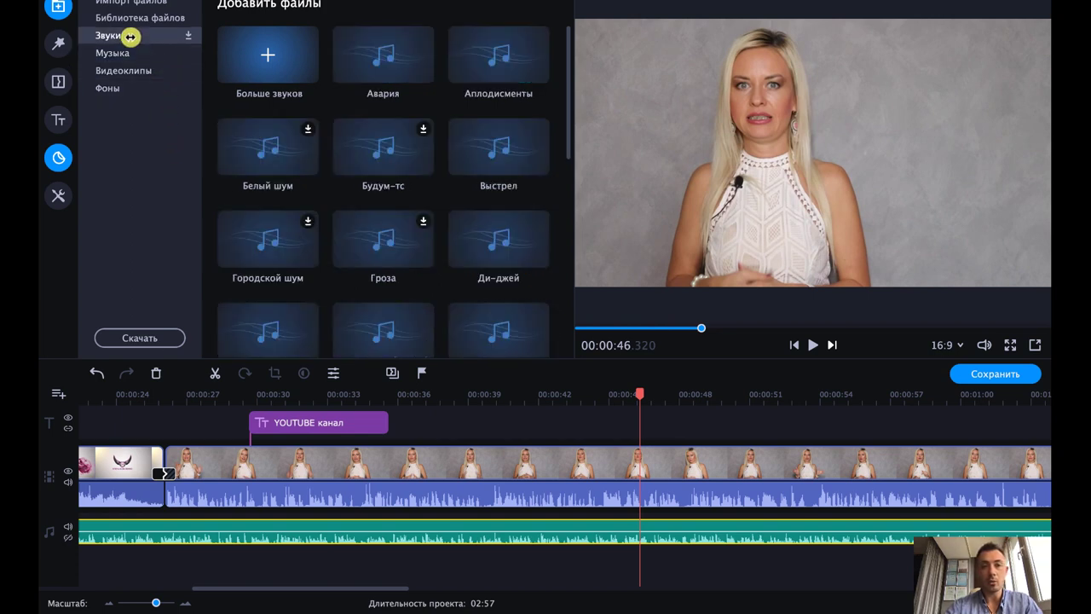
{"action": "left_click", "coordinate": [409, 254]}
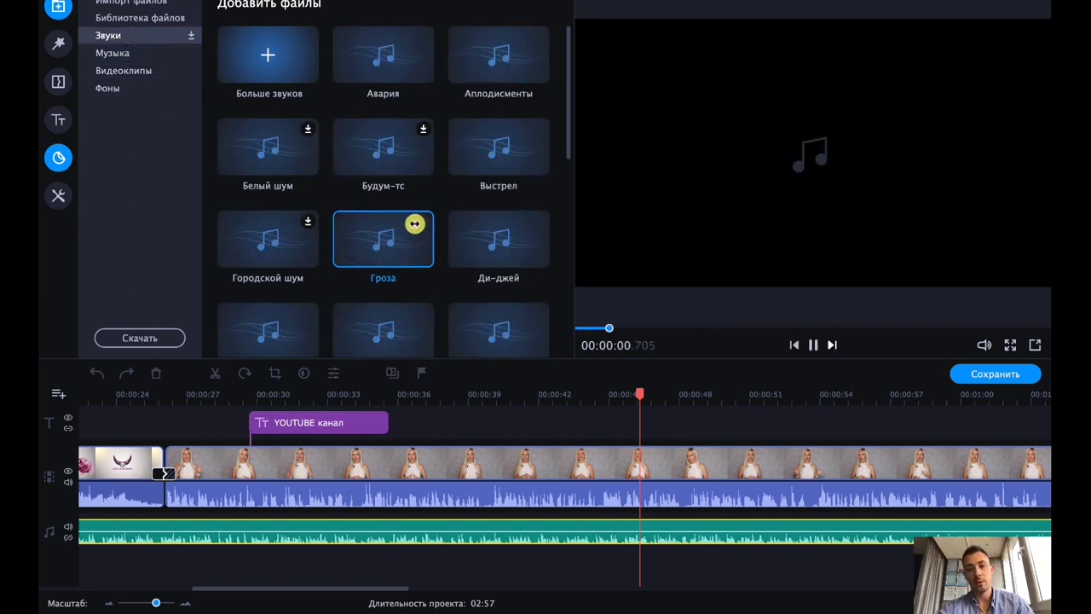
{"action": "left_click", "coordinate": [480, 156]}
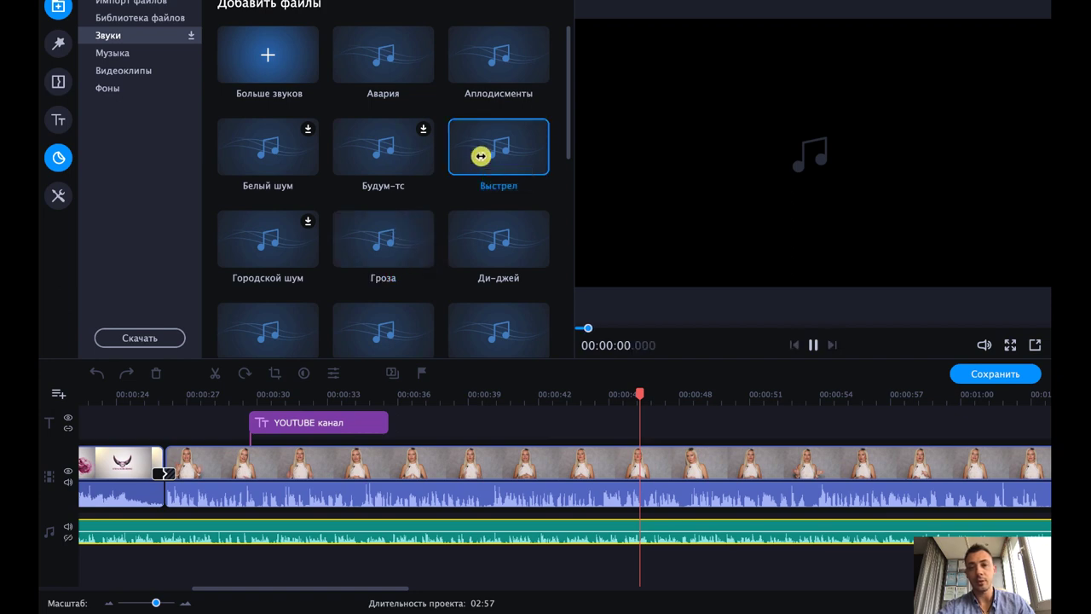
{"action": "left_click_drag", "start_coordinate": [480, 156], "coordinate": [638, 503]}
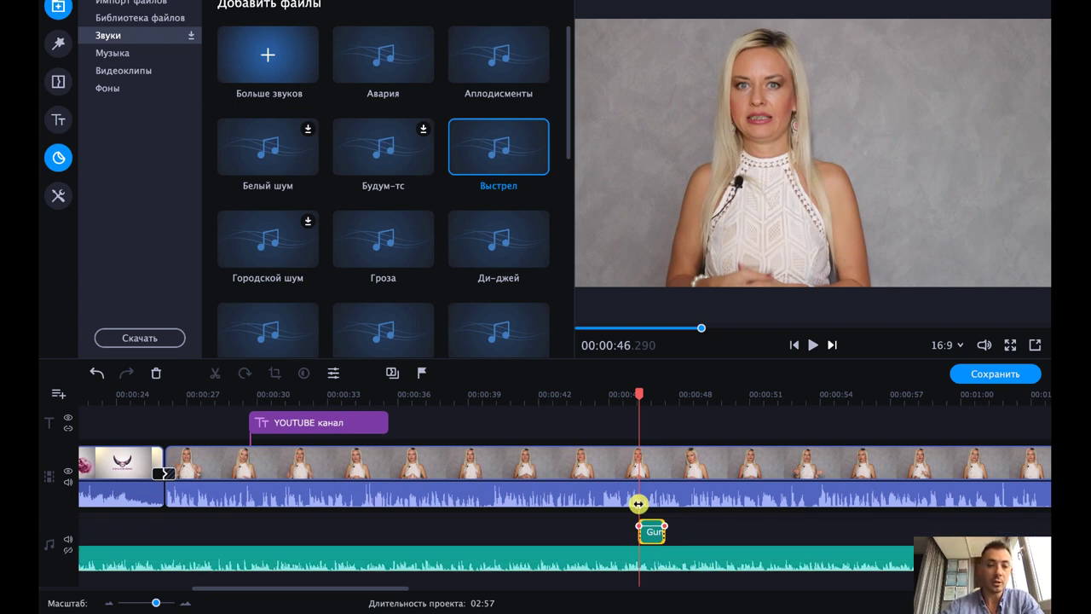
- Play the timeline from about 45.7 s to hear the Выстрел sound over the clip
{"action": "left_click", "coordinate": [627, 398]}
{"action": "key", "text": "space"}
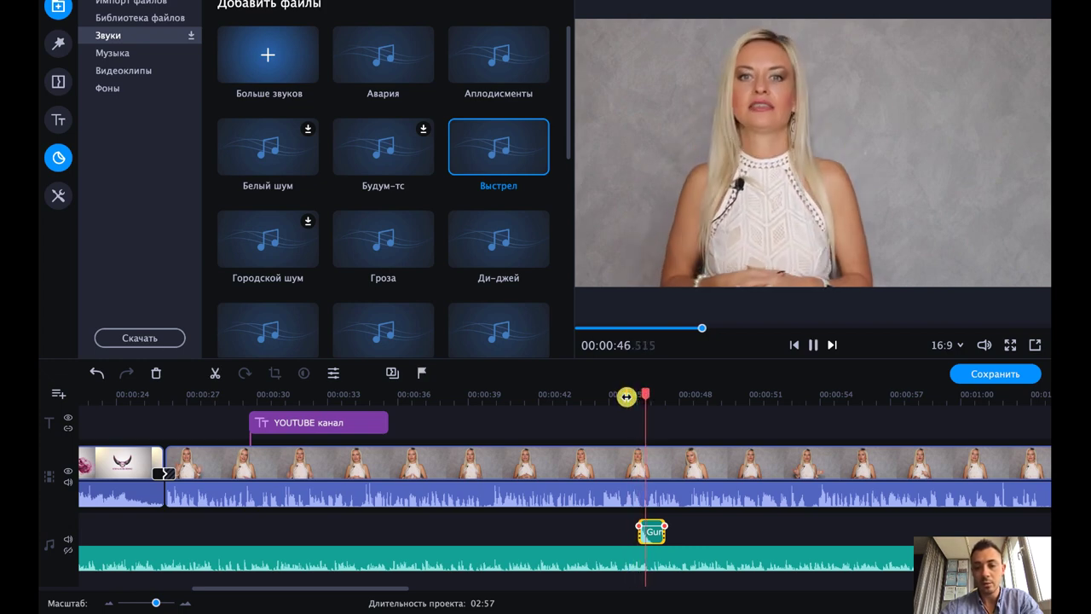
{"action": "key", "text": "space"}
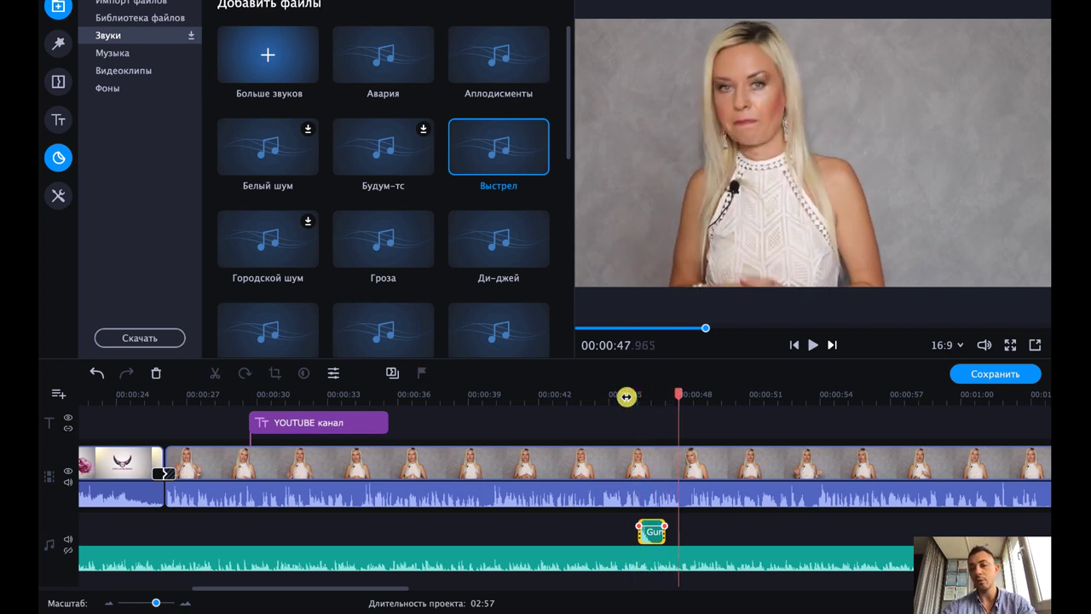
- Delete the Выстрел sound clip from the audio track
{"action": "left_click_drag", "start_coordinate": [658, 540], "coordinate": [654, 534]}
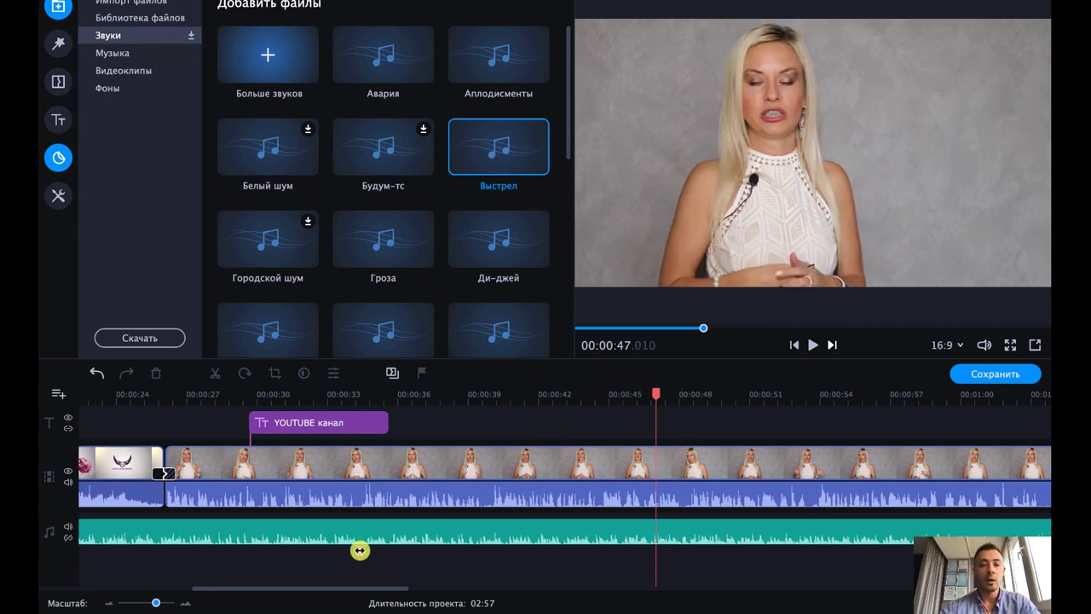
- Alternate the selection between the second video clip and the Fun_Times.mp3 music clip at several playhead positions near the timeline's start
{"action": "scroll", "coordinate": [374, 503], "scroll_direction": "left", "scroll_amount": 5}
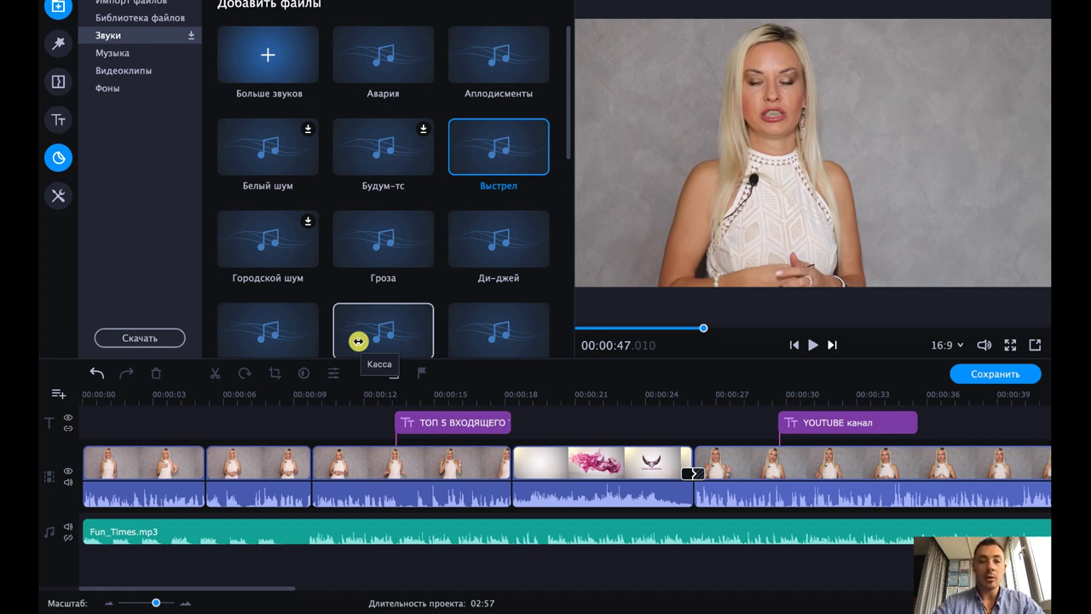
{"action": "left_click", "coordinate": [266, 399]}
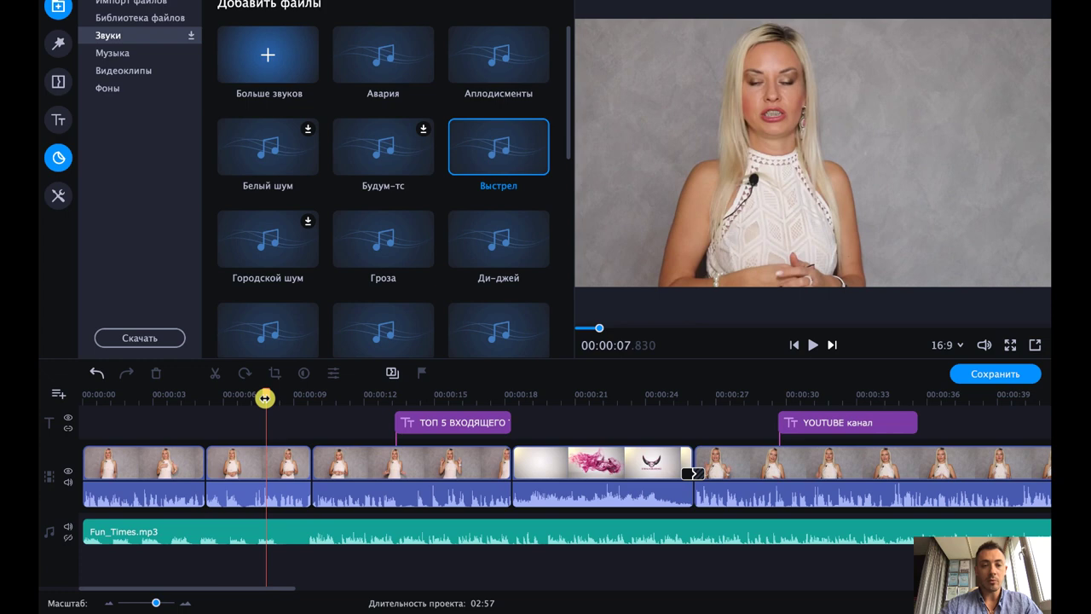
{"action": "left_click", "coordinate": [263, 458]}
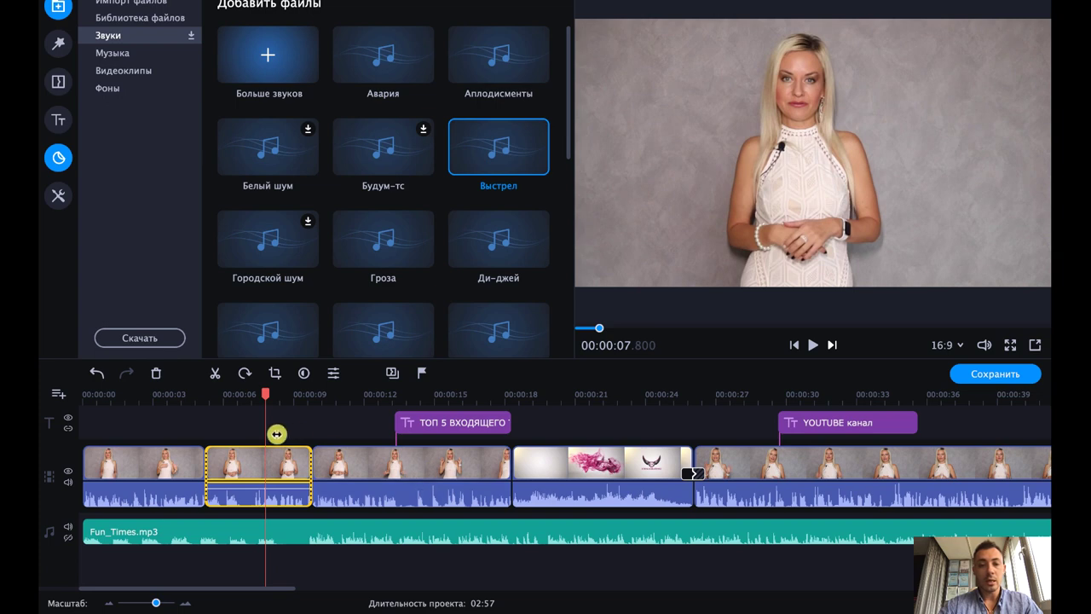
{"action": "left_click", "coordinate": [299, 428]}
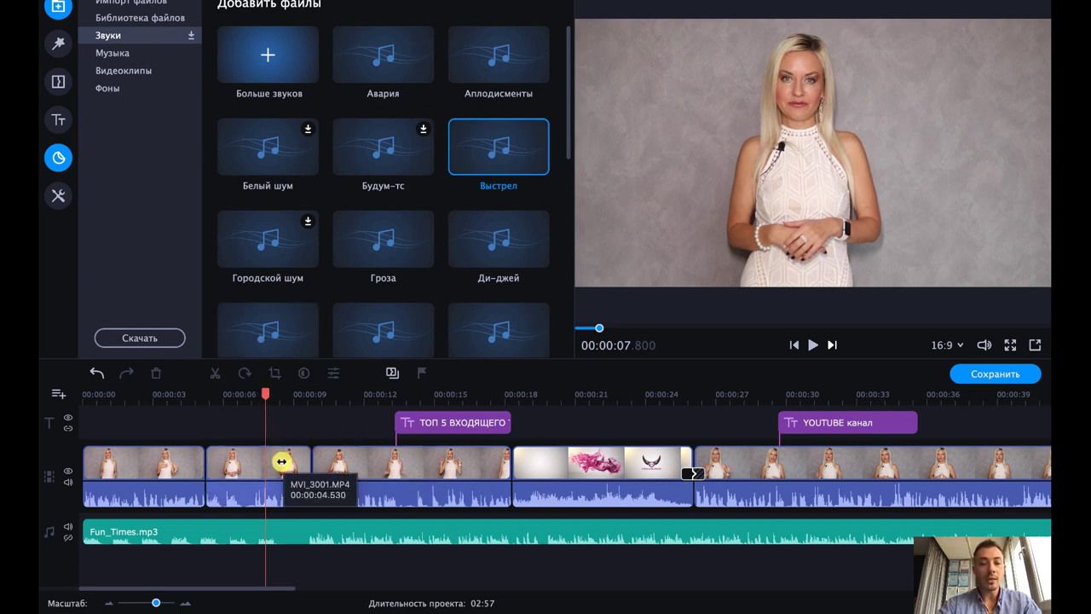
{"action": "left_click", "coordinate": [281, 461]}
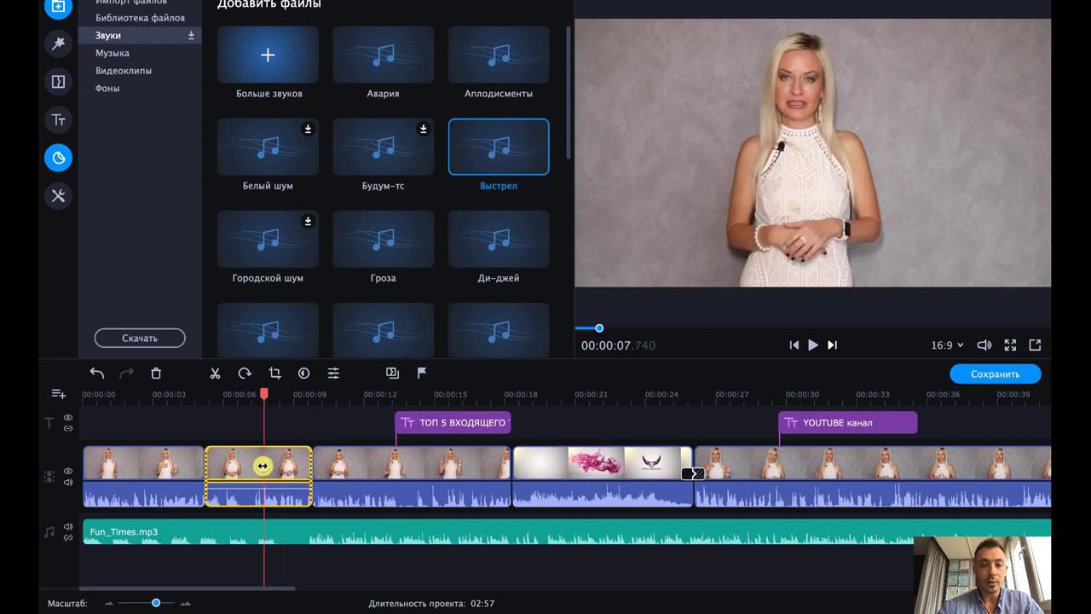
{"action": "left_click", "coordinate": [251, 527]}
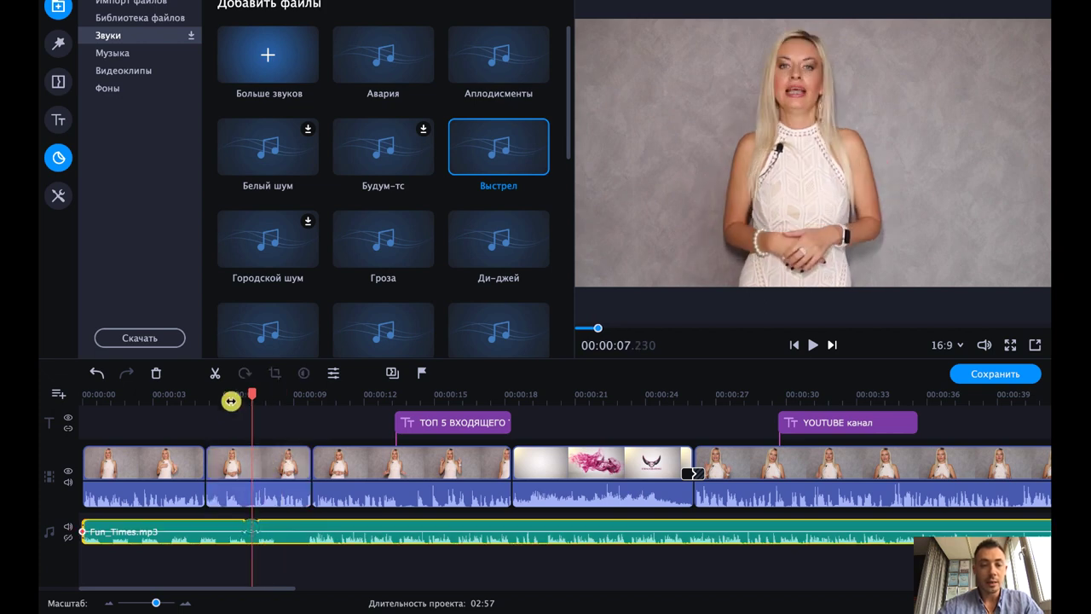
{"action": "left_click", "coordinate": [264, 465]}
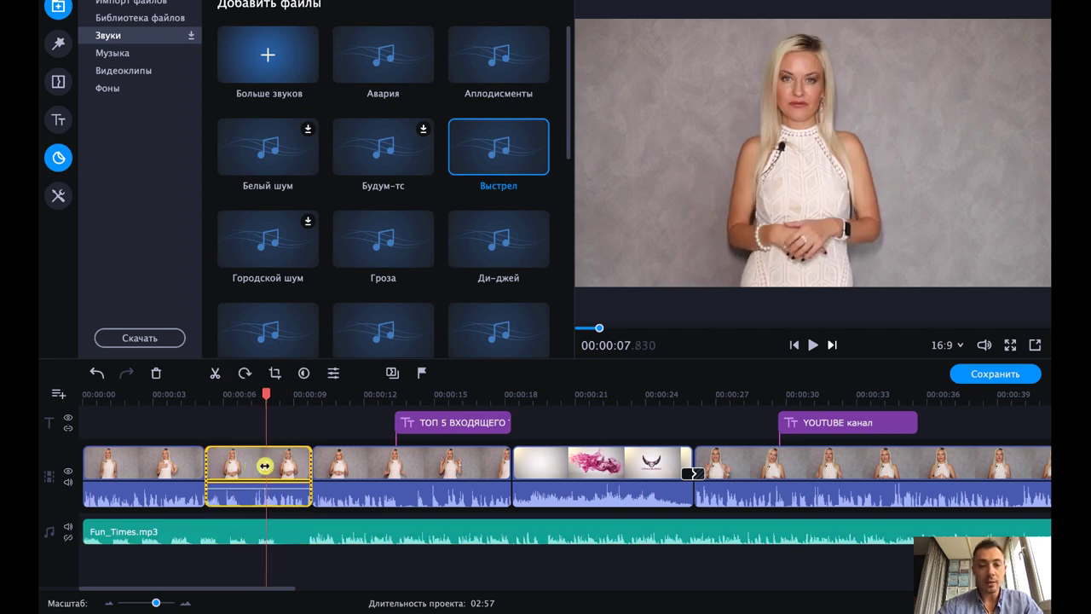
{"action": "left_click", "coordinate": [304, 527]}
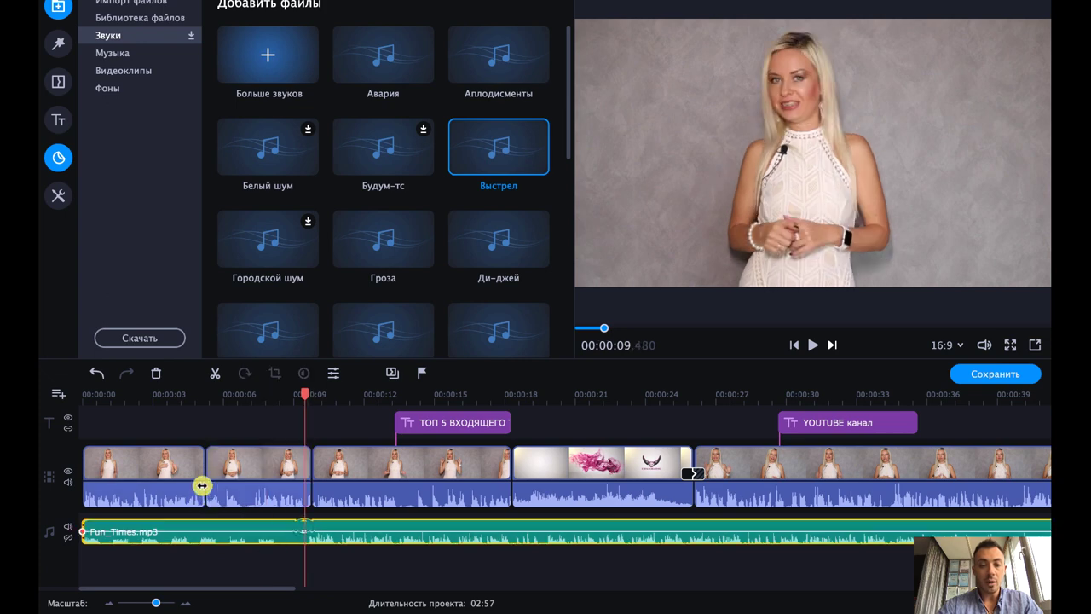
{"action": "left_click", "coordinate": [209, 405]}
{"action": "left_click", "coordinate": [233, 396]}
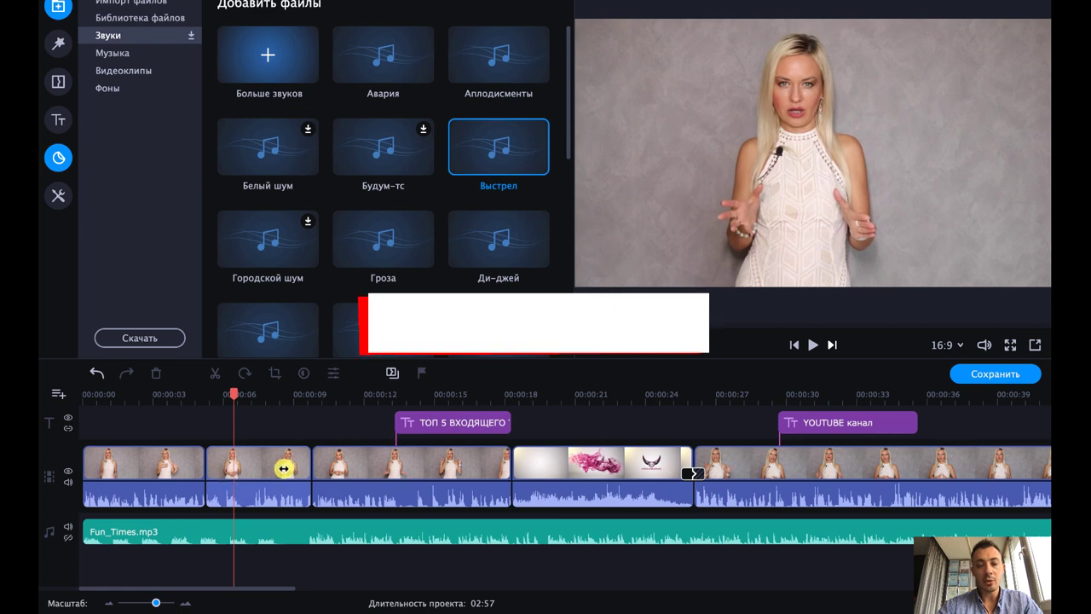
- Cut out the section of Fun_Times.mp3 between about 6.2 s and 10.6 s and move the remaining music earlier
{"action": "left_click", "coordinate": [228, 529]}
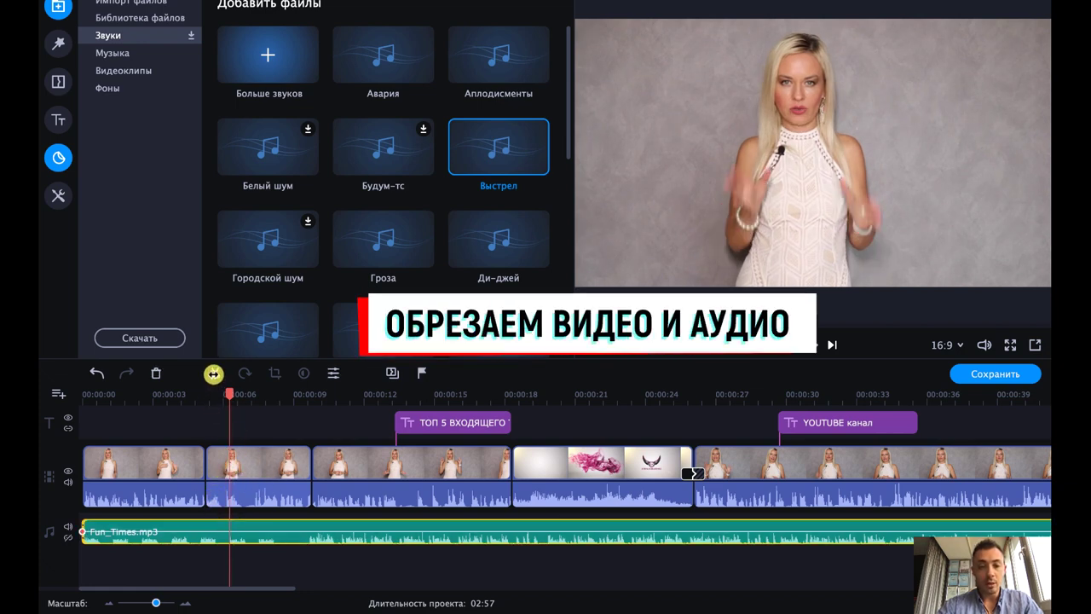
{"action": "left_click", "coordinate": [213, 374]}
{"action": "left_click", "coordinate": [330, 397]}
{"action": "left_click", "coordinate": [338, 528]}
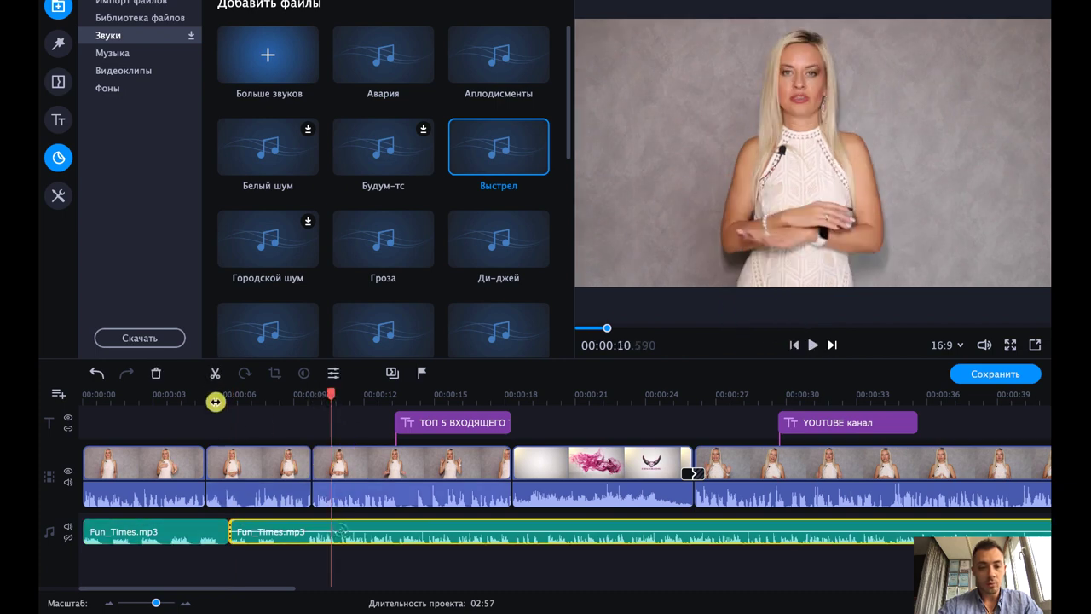
{"action": "left_click", "coordinate": [214, 373]}
{"action": "left_click", "coordinate": [288, 525]}
{"action": "key", "text": "Delete"}
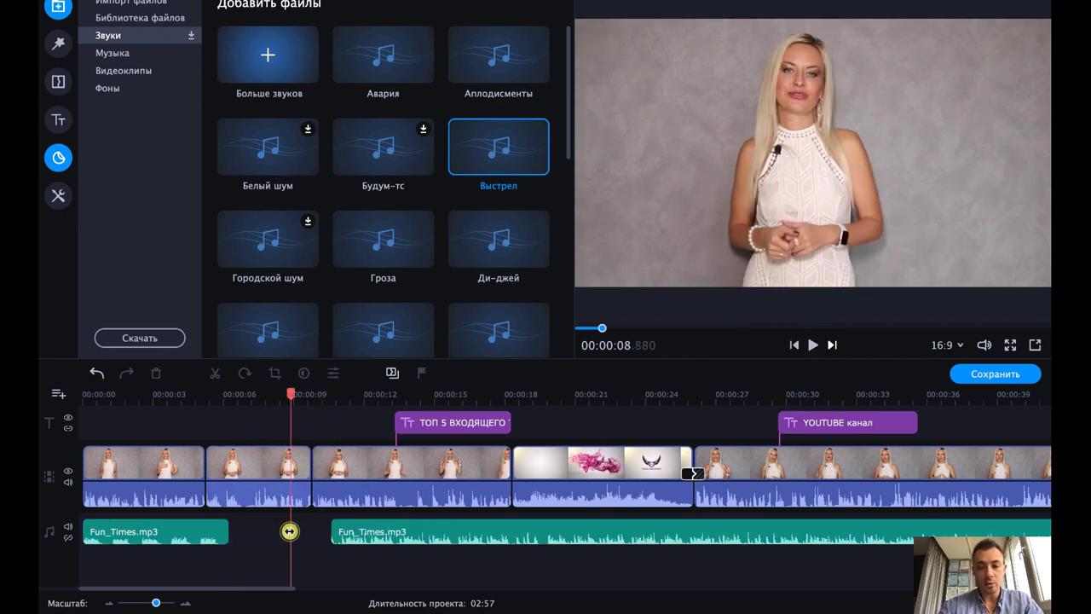
{"action": "left_click_drag", "start_coordinate": [409, 526], "coordinate": [327, 527]}
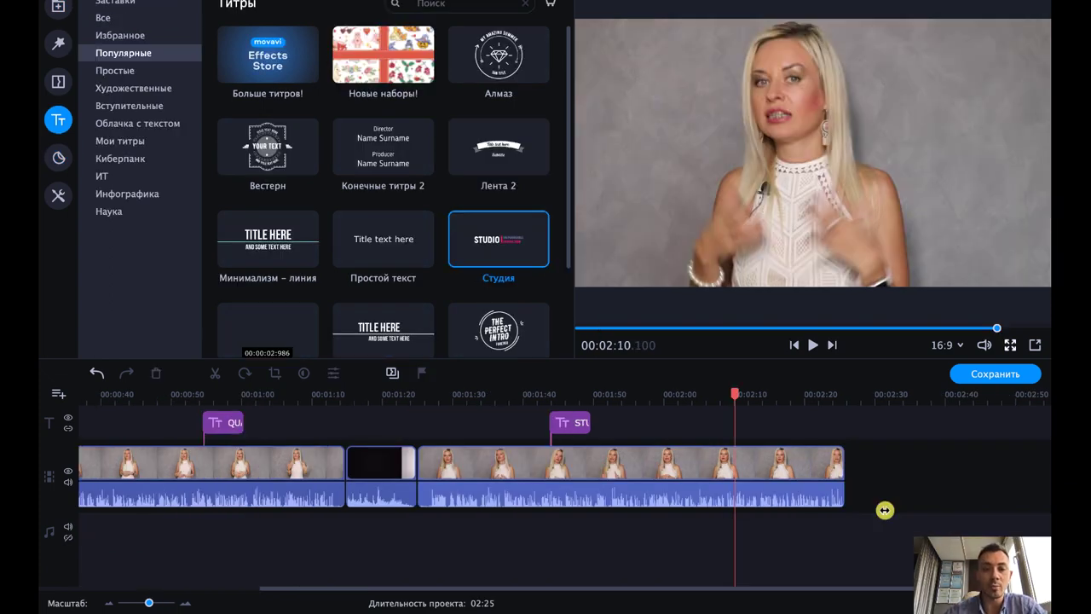
- Open the project's export settings, look through the audio, device and TV presets, and return to the video formats with MOV
{"action": "left_click", "coordinate": [994, 375]}
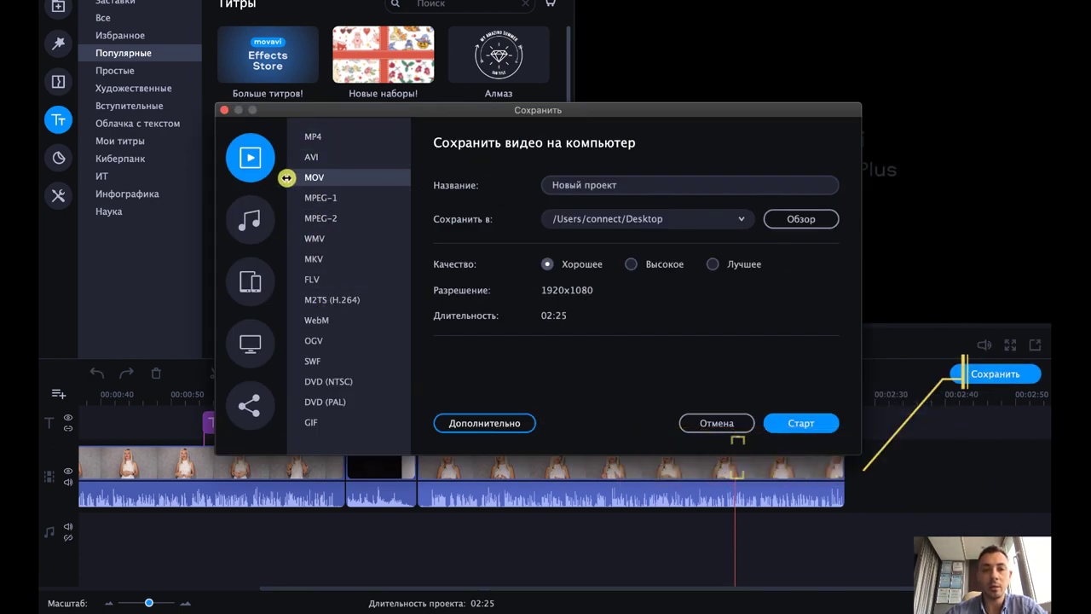
{"action": "left_click", "coordinate": [267, 223]}
{"action": "left_click", "coordinate": [251, 279]}
{"action": "left_click", "coordinate": [250, 342]}
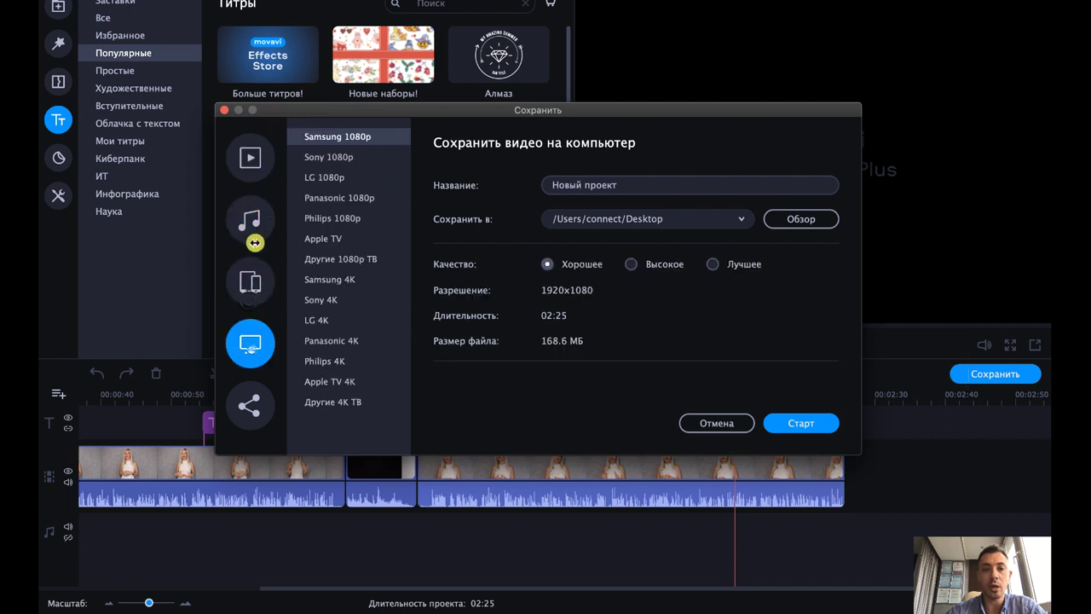
{"action": "left_click", "coordinate": [254, 218]}
{"action": "left_click", "coordinate": [251, 156]}
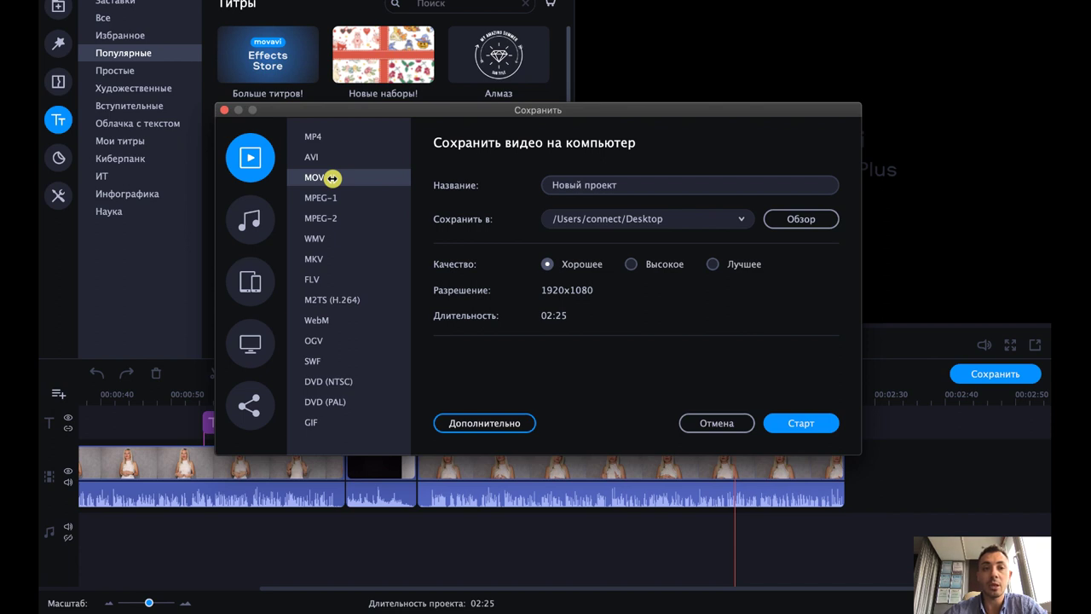
- Examine the export's file name and the available destination folders, keeping both as they are
{"action": "left_click", "coordinate": [618, 181]}
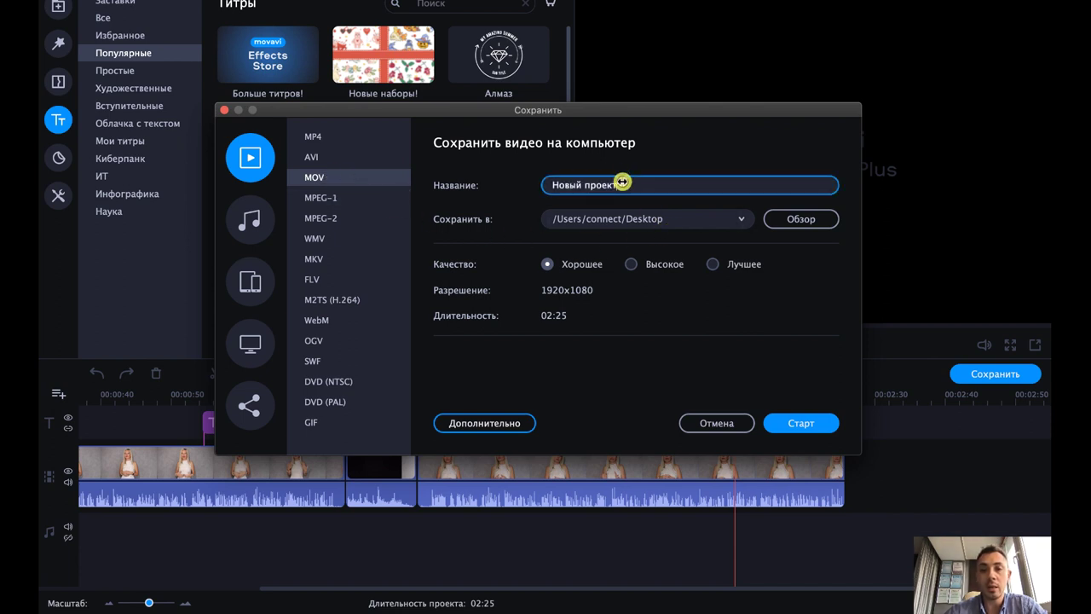
{"action": "left_click_drag", "start_coordinate": [633, 183], "coordinate": [523, 185]}
{"action": "left_click", "coordinate": [602, 193]}
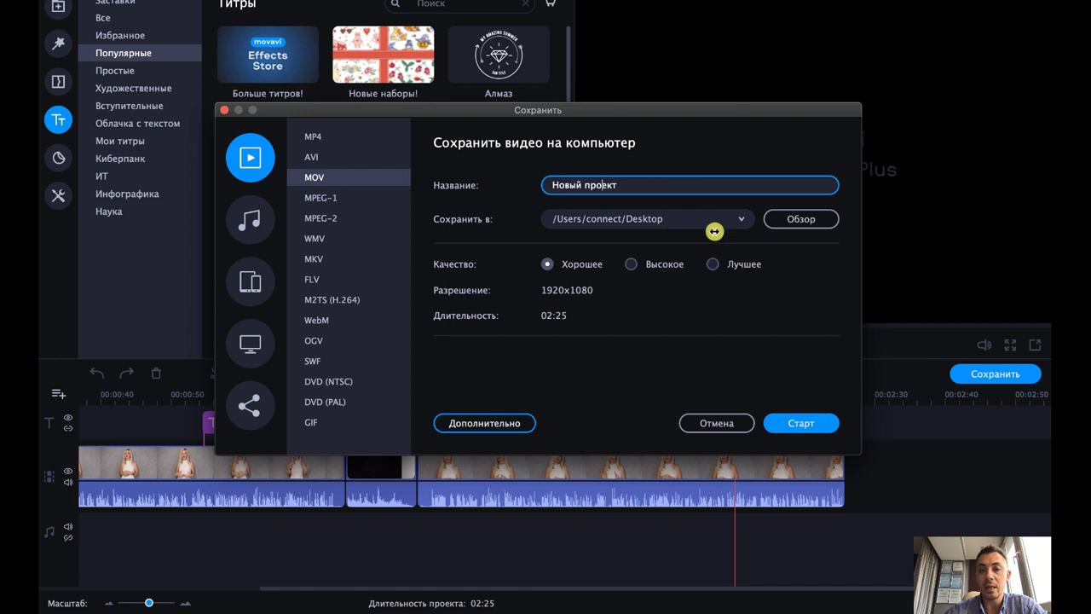
{"action": "left_click", "coordinate": [788, 219]}
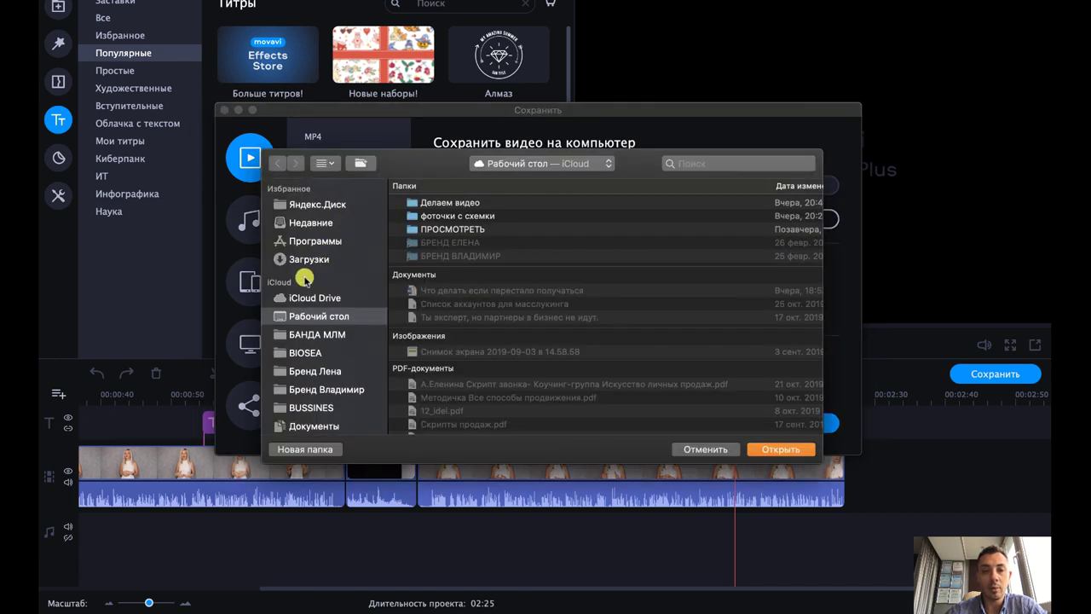
{"action": "left_click", "coordinate": [712, 449]}
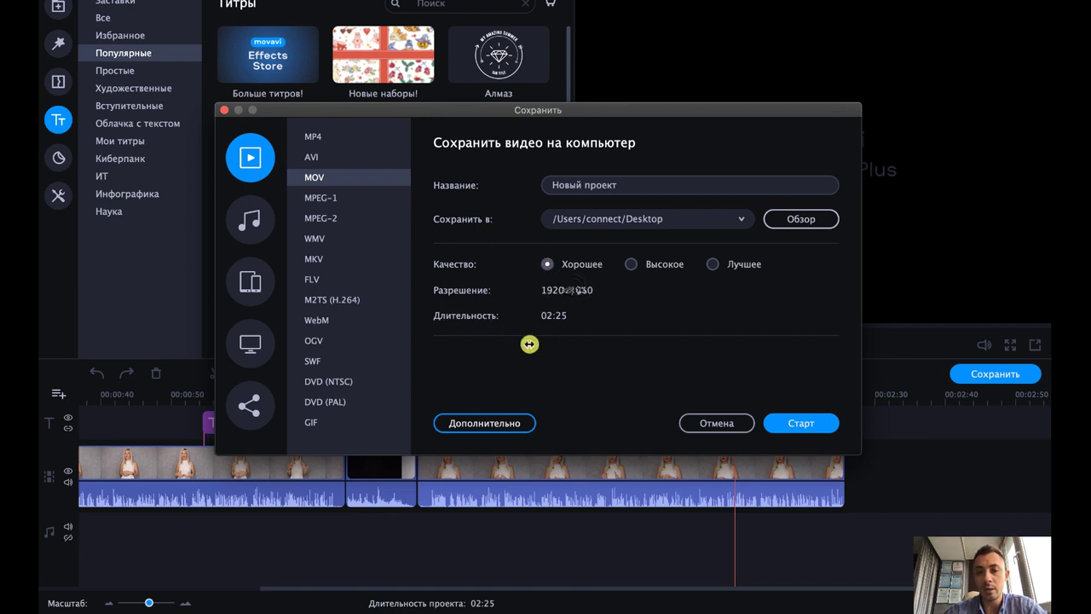
- Set the export resolution to 1280x720 (16:9) in the advanced export settings
{"action": "left_click", "coordinate": [485, 426]}
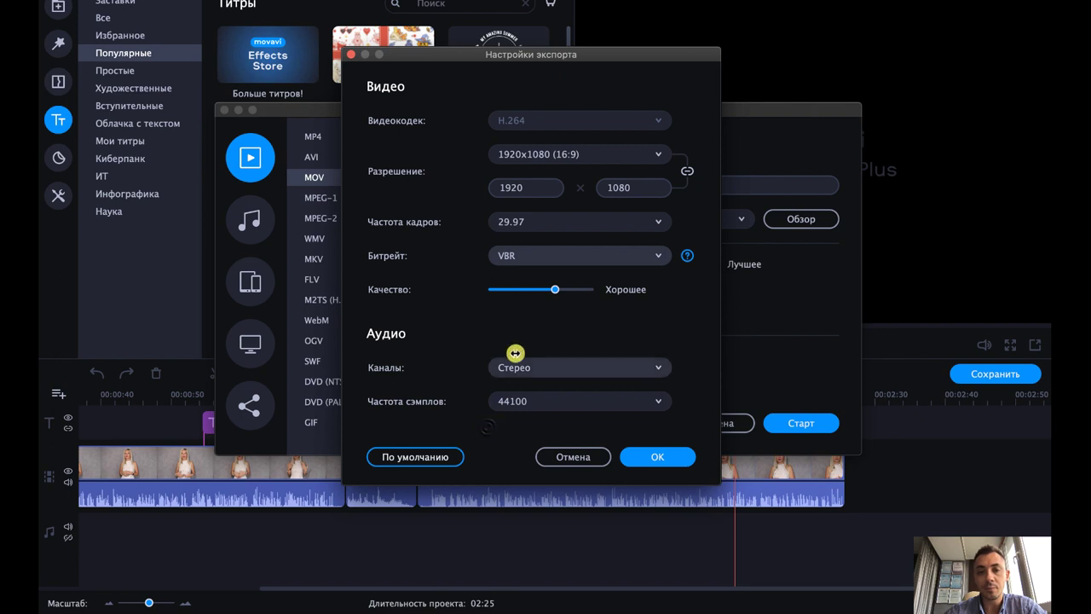
{"action": "left_click", "coordinate": [536, 154]}
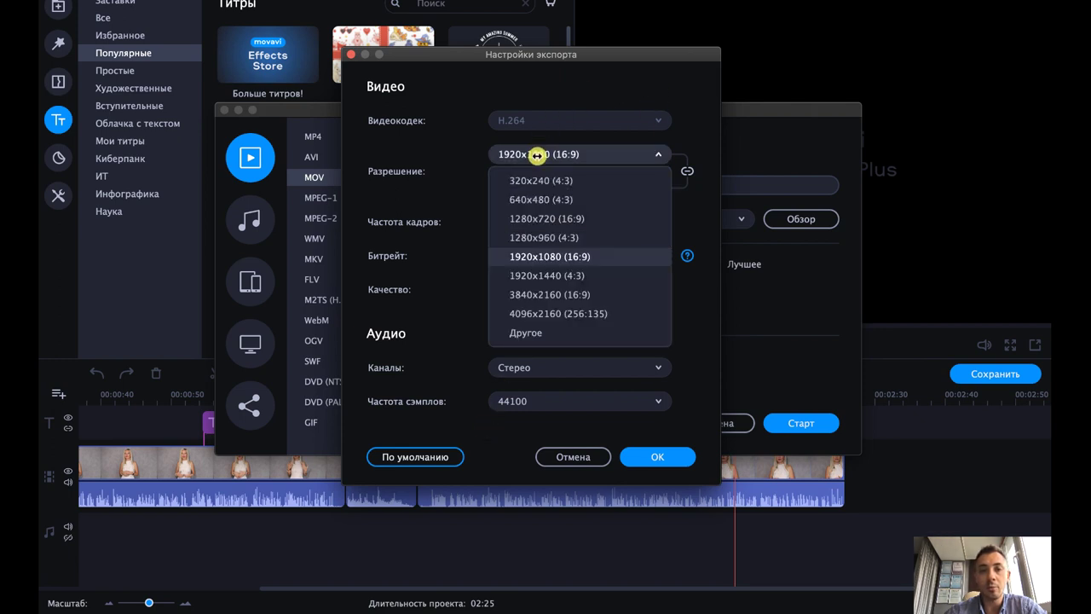
{"action": "left_click", "coordinate": [531, 219]}
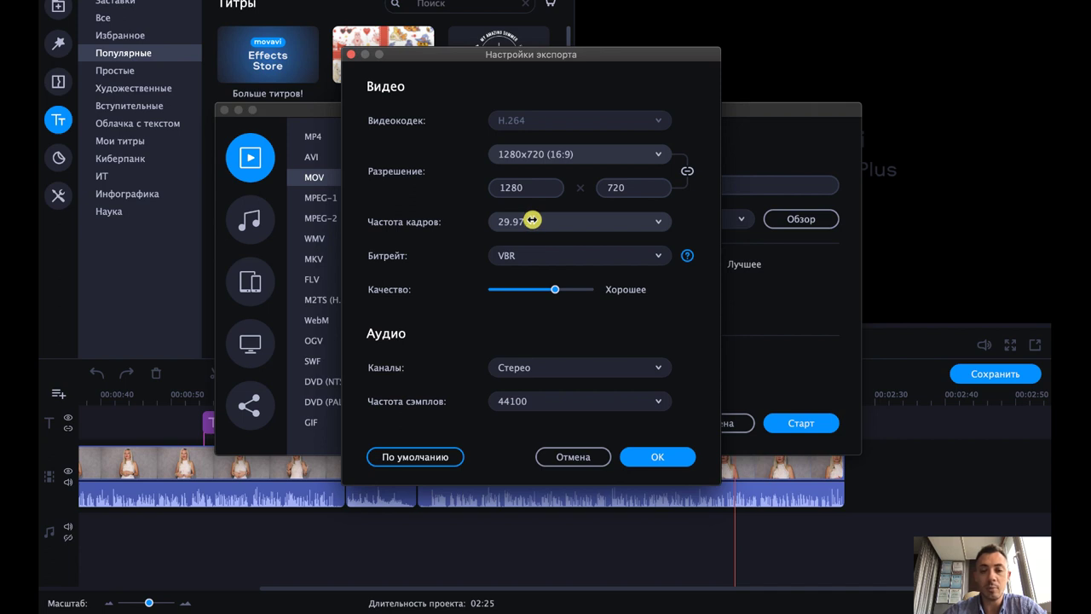
{"action": "left_click", "coordinate": [645, 458]}
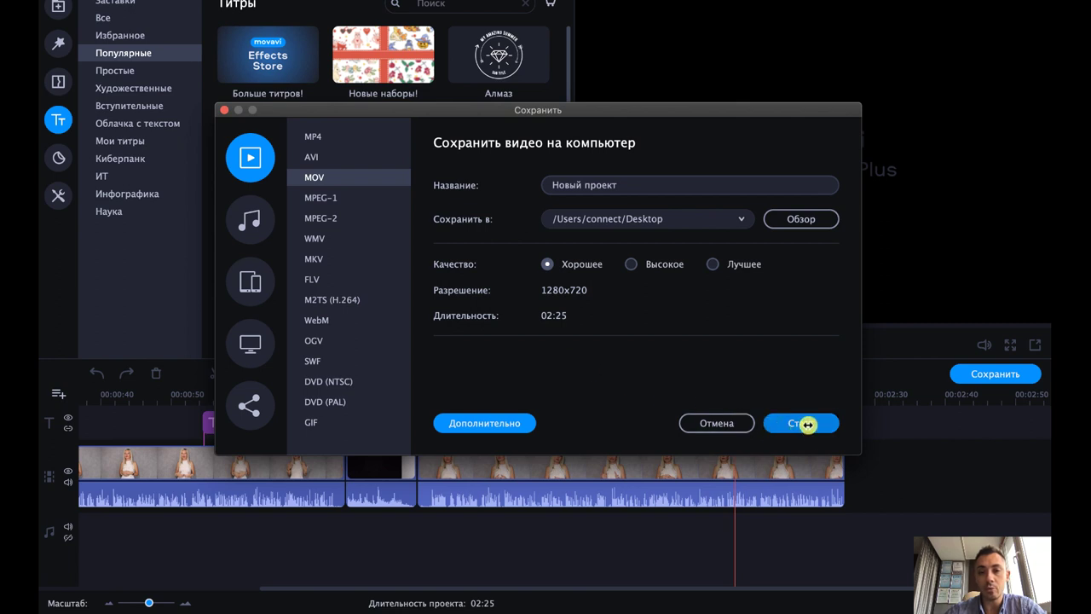
- Export the video as Новый проект.mov, and close the completion notice with opening the file in its folder enabled
{"action": "left_click", "coordinate": [807, 424]}
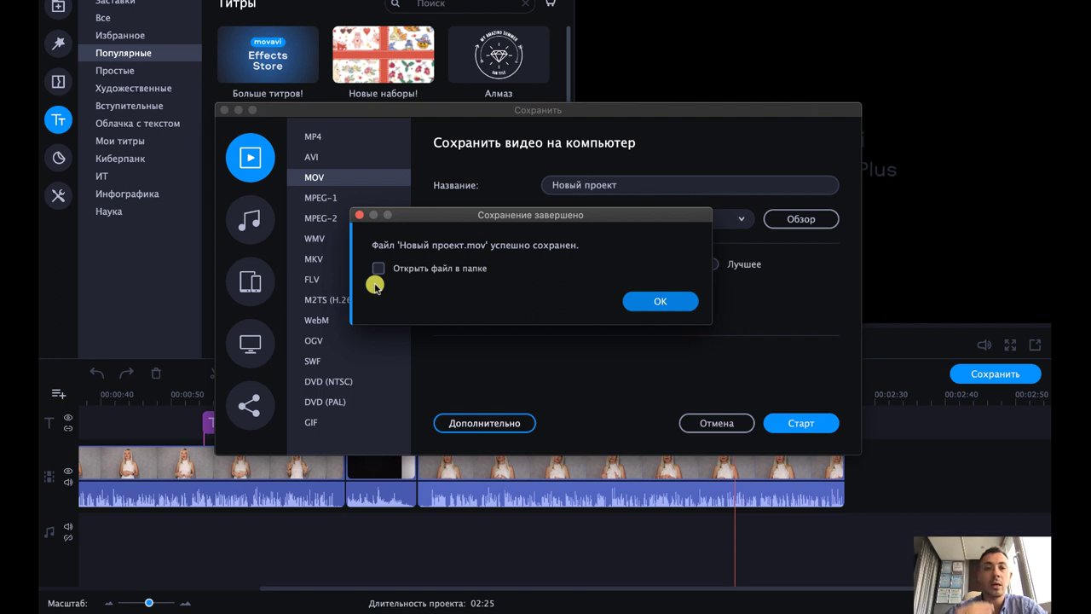
{"action": "mouse_move", "coordinate": [435, 215]}
{"action": "left_mouse_down"}
{"action": "mouse_move", "coordinate": [447, 235]}
{"action": "mouse_move", "coordinate": [443, 209]}
{"action": "left_mouse_up"}
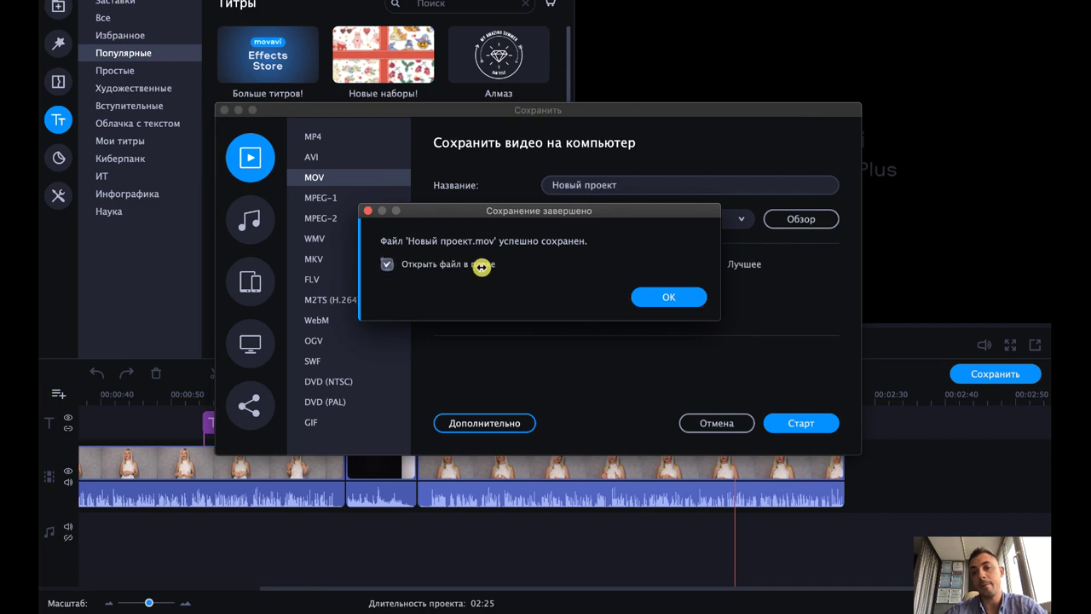
{"action": "left_click", "coordinate": [660, 297]}
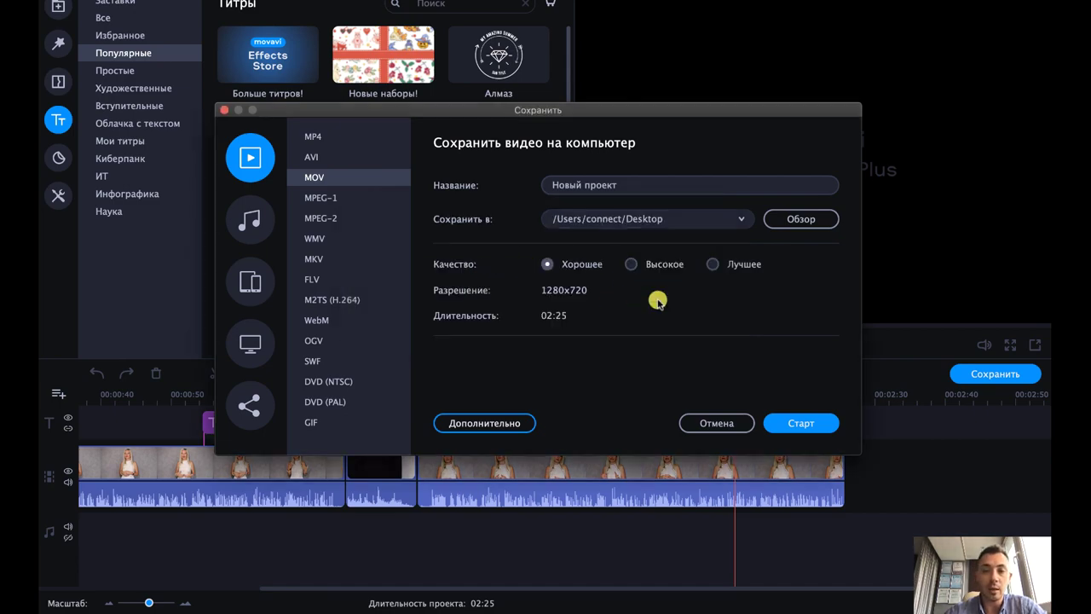